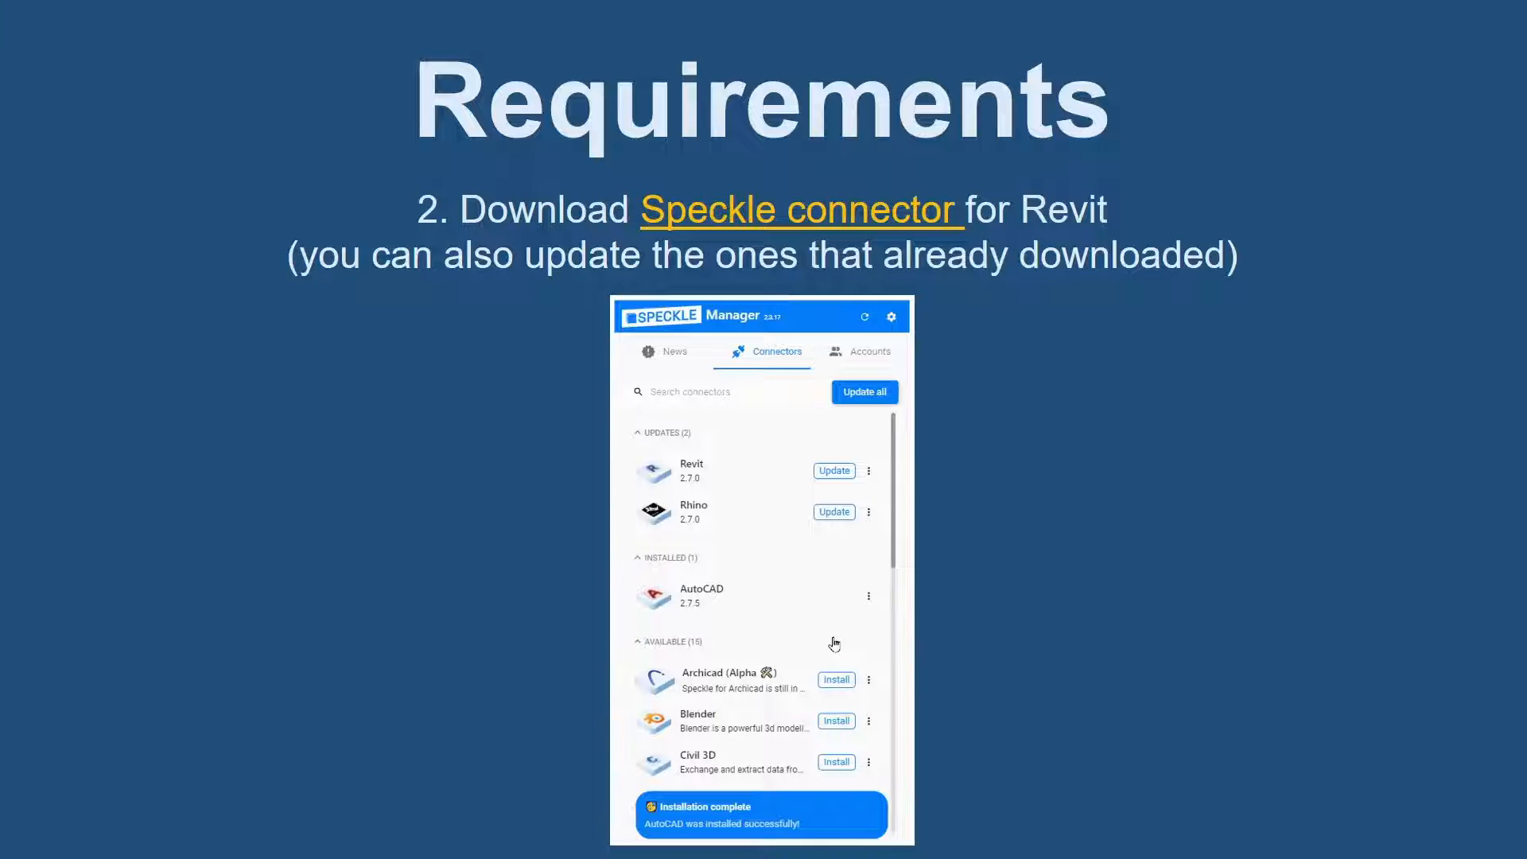
{"action": "key", "text": "Right"}
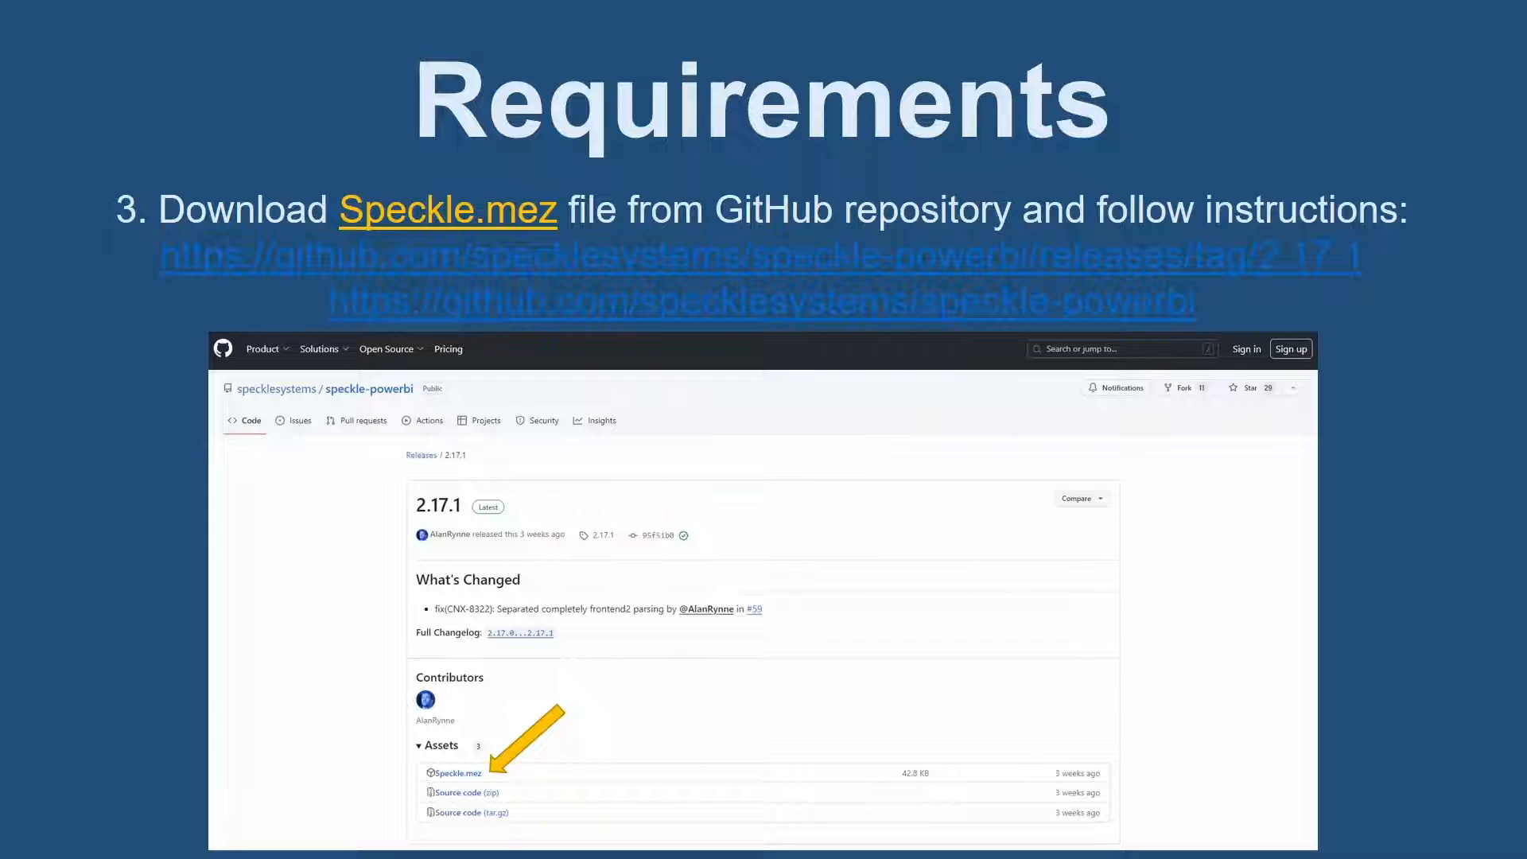
{"action": "key", "text": "Right"}
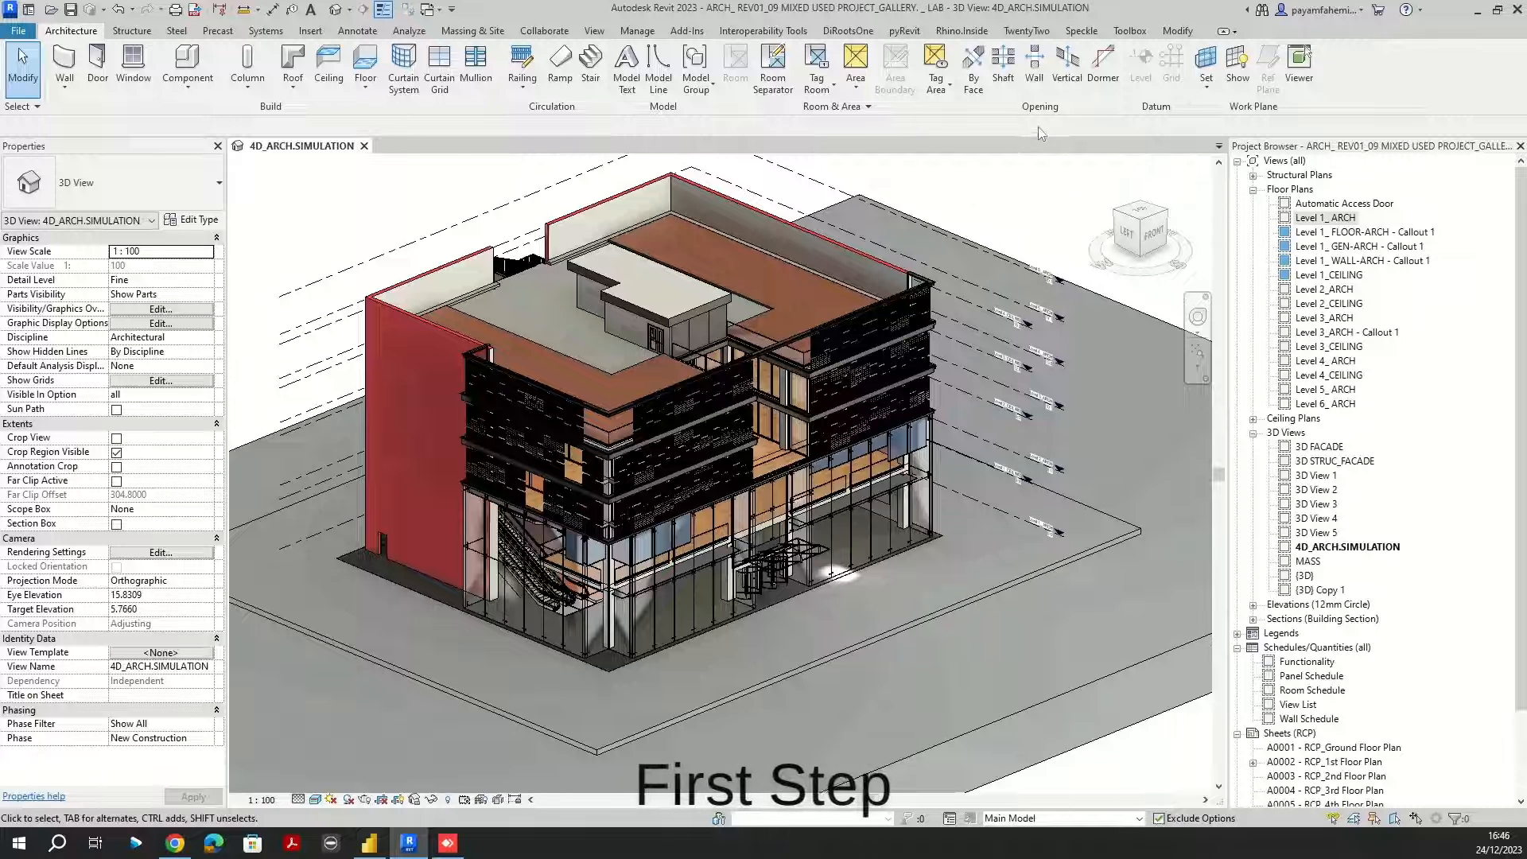
Step: Open the Speckle connector for Revit and bring up the saved Mixed used project stream
{"action": "left_click", "coordinate": [1084, 30]}
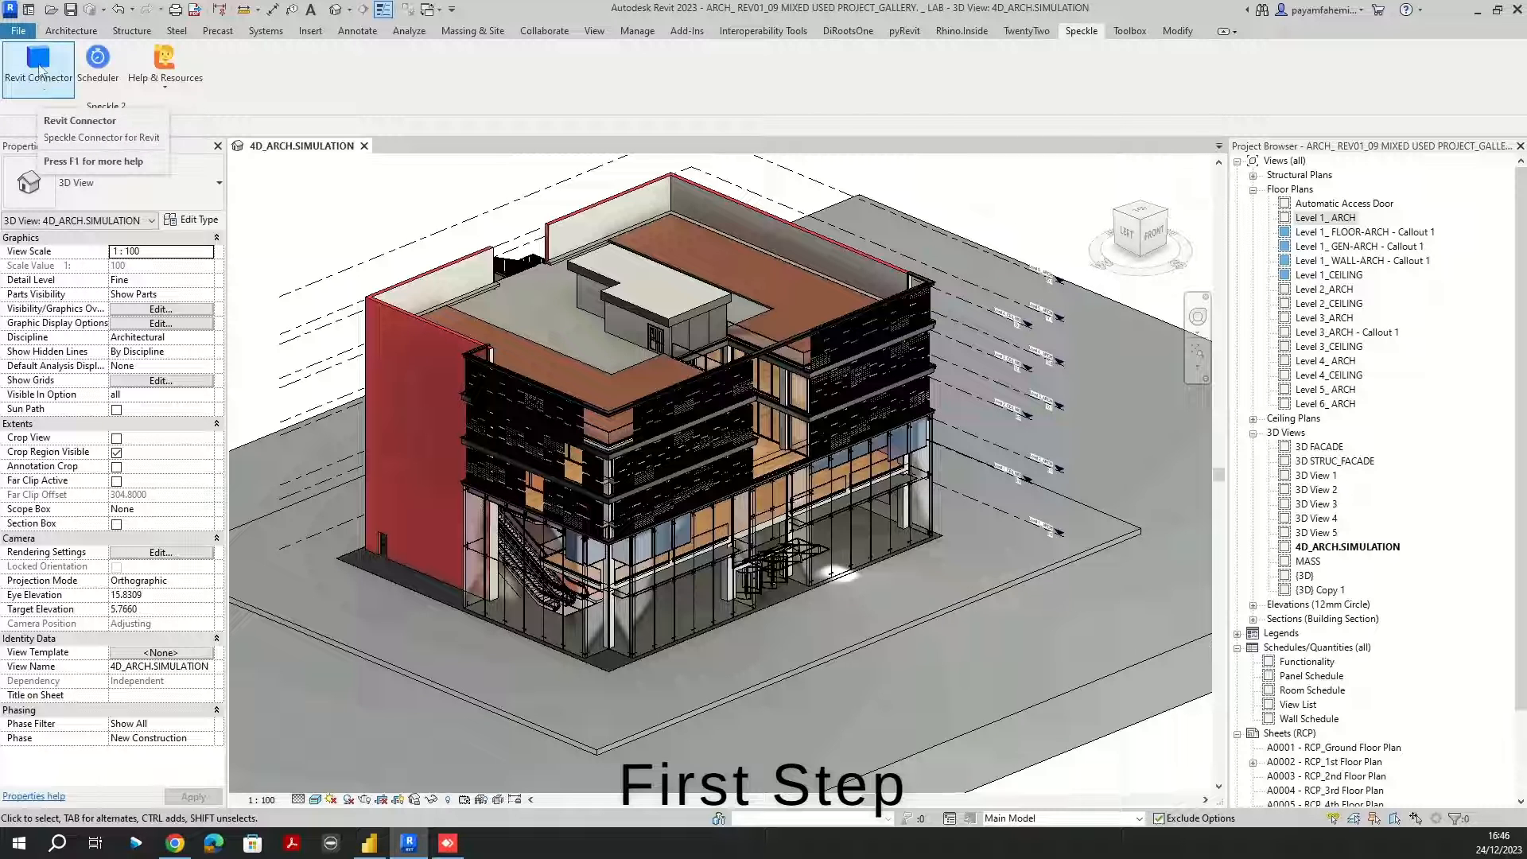
{"action": "left_click", "coordinate": [35, 89]}
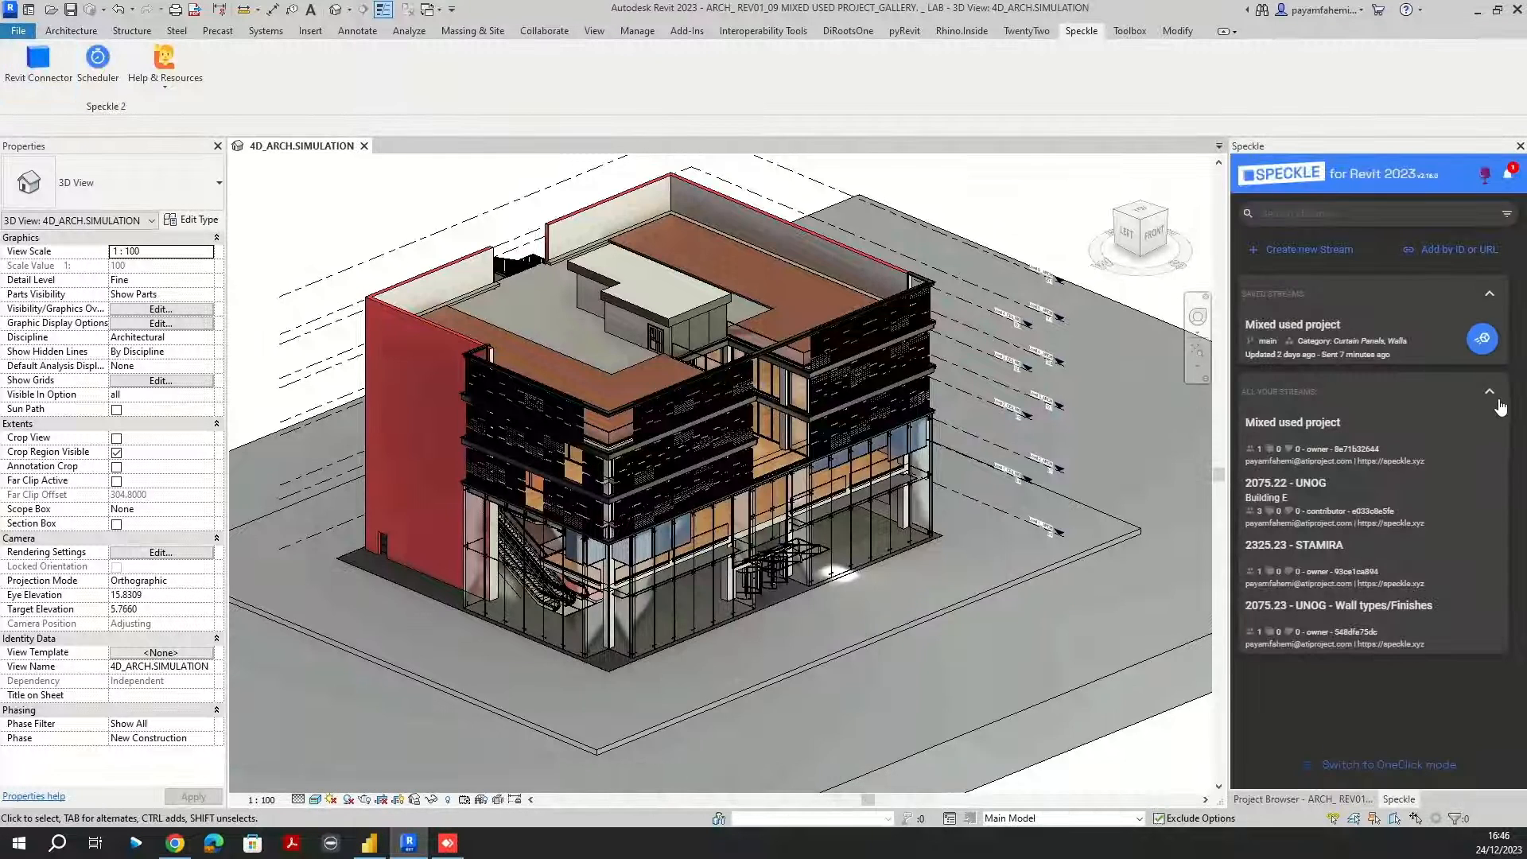
{"action": "left_click", "coordinate": [1493, 395]}
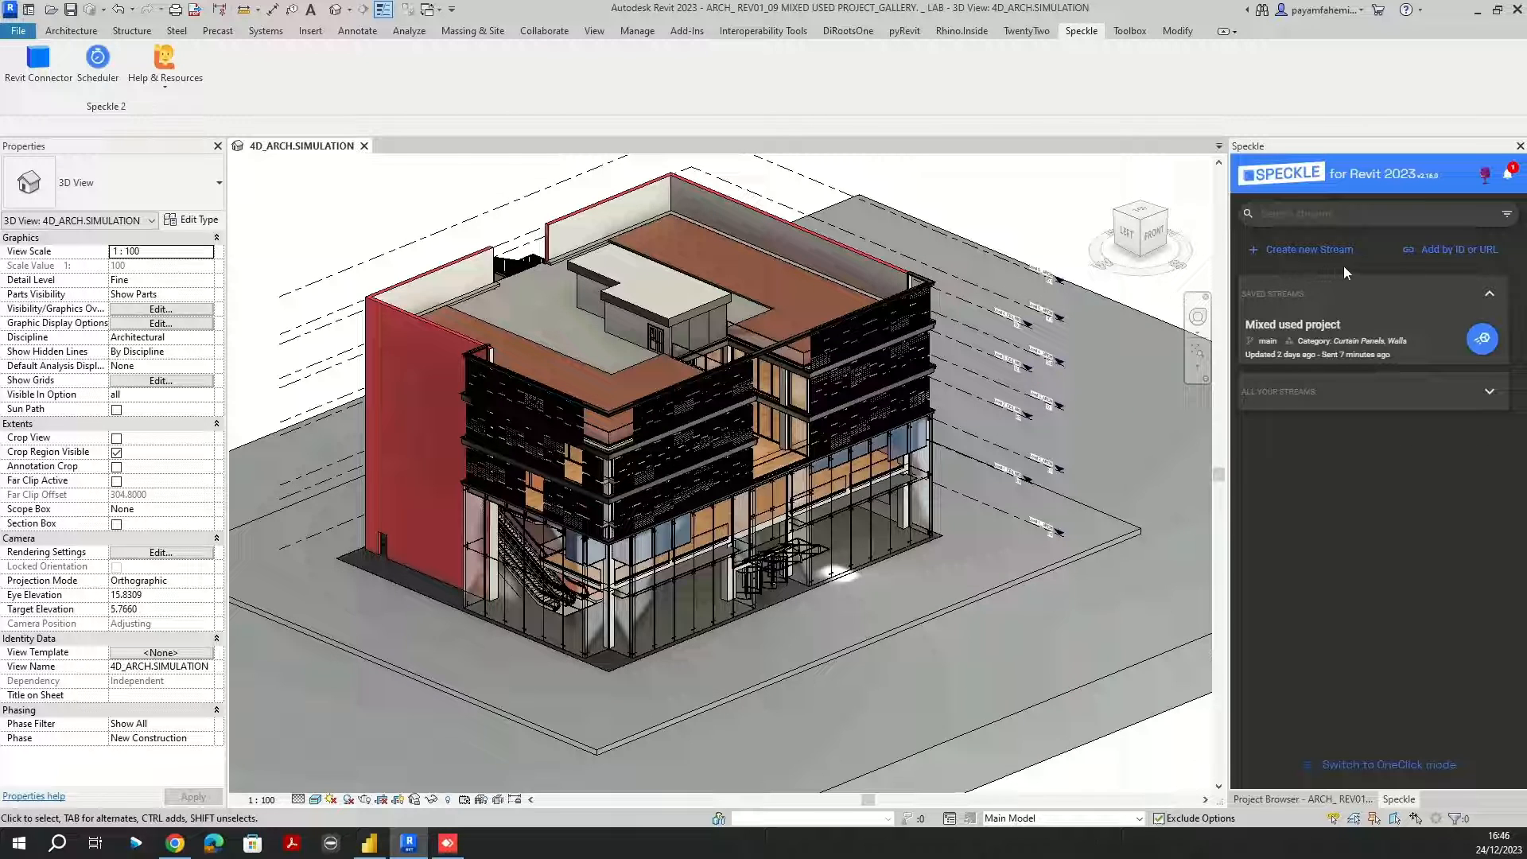
{"action": "left_click", "coordinate": [1347, 326]}
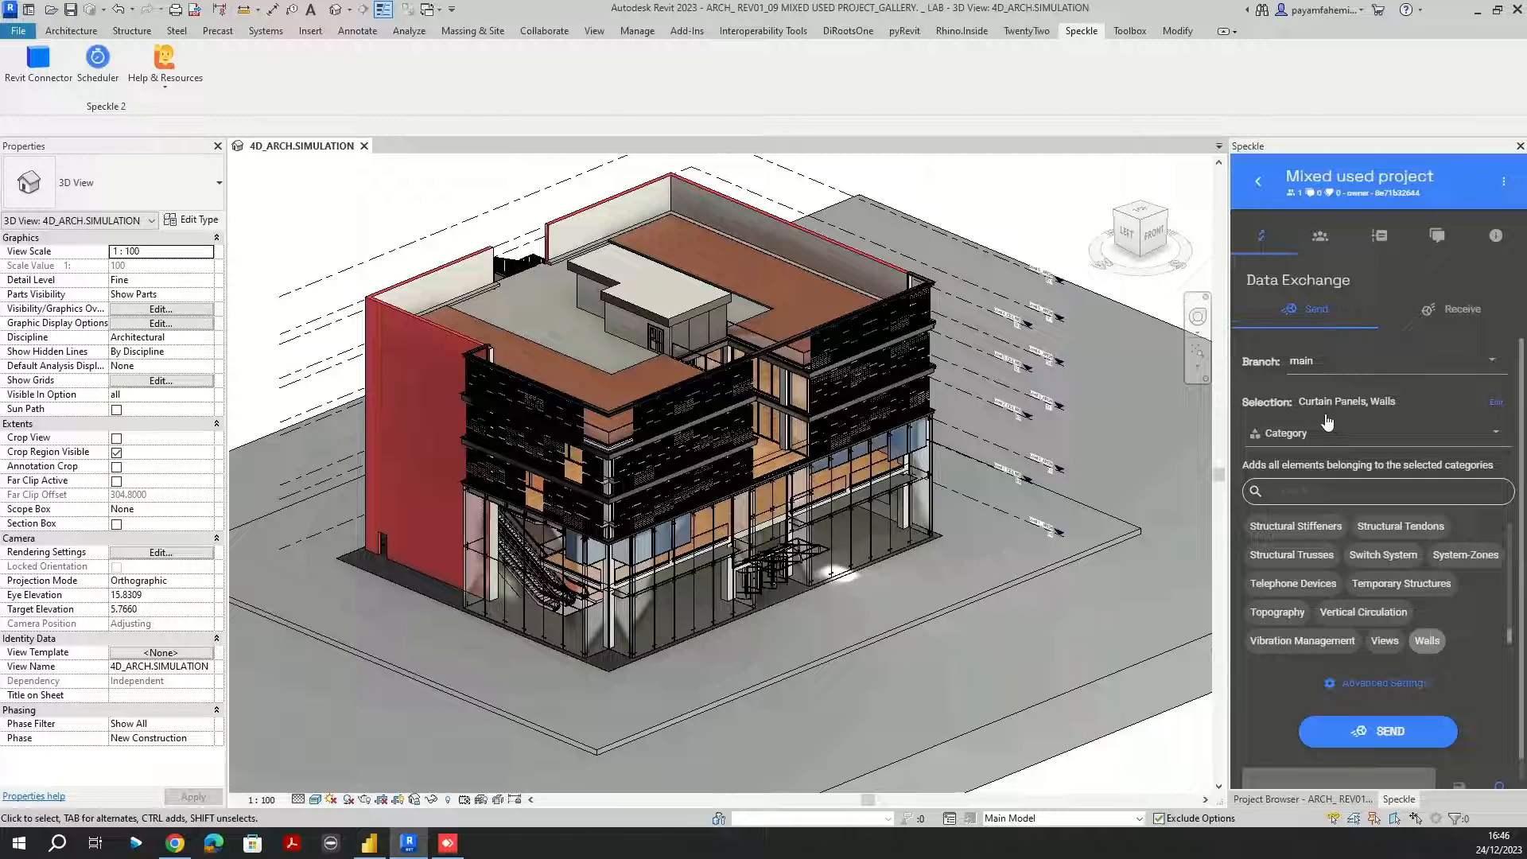
Step: Send the Curtain Panels and Walls categories to the main branch of the Mixed used project stream
{"action": "left_click", "coordinate": [1331, 361]}
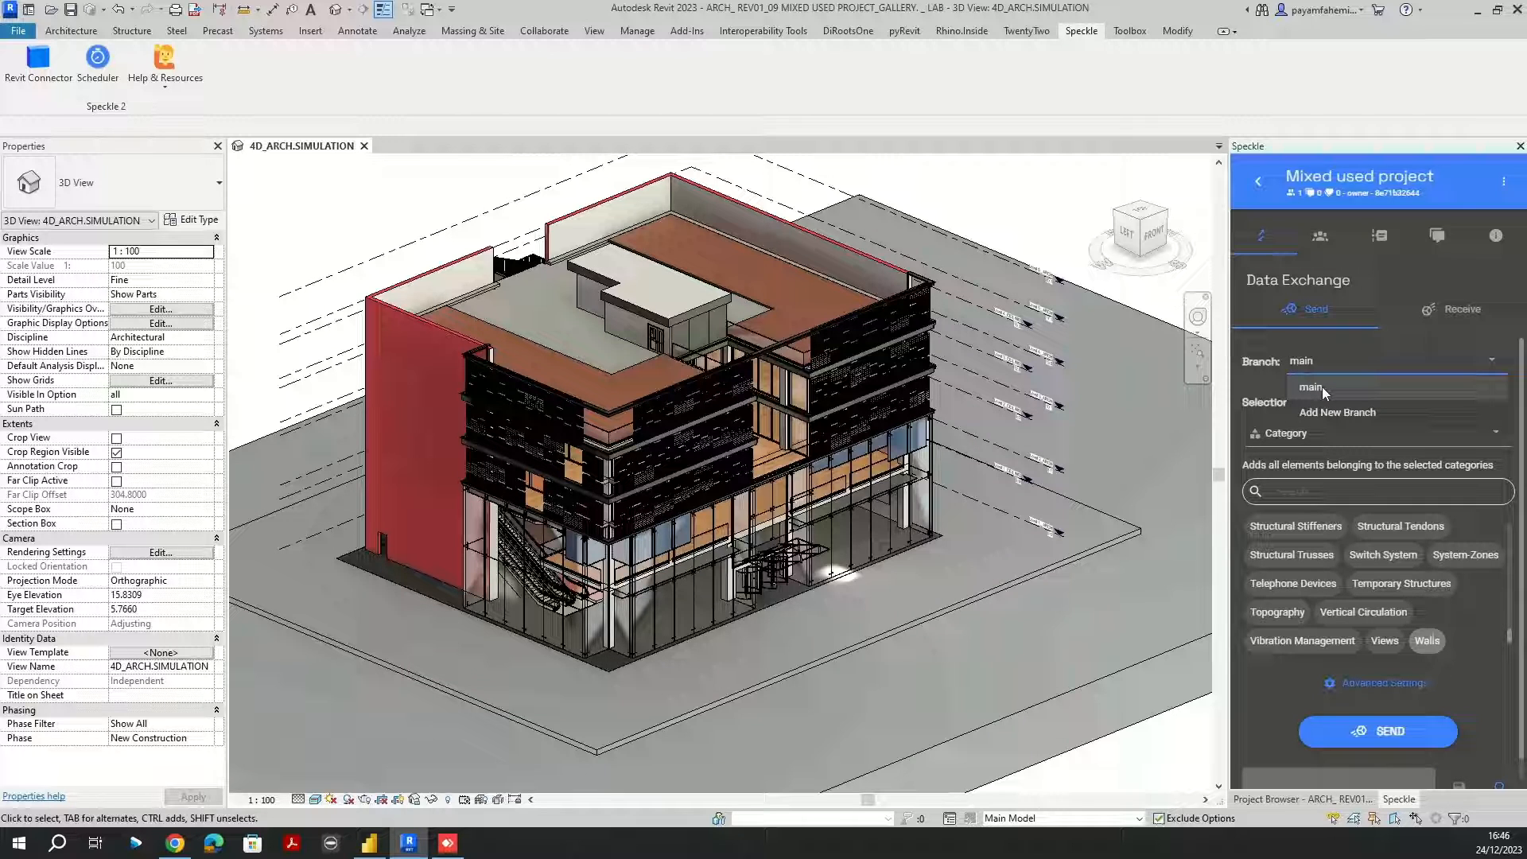
{"action": "left_click", "coordinate": [1322, 386]}
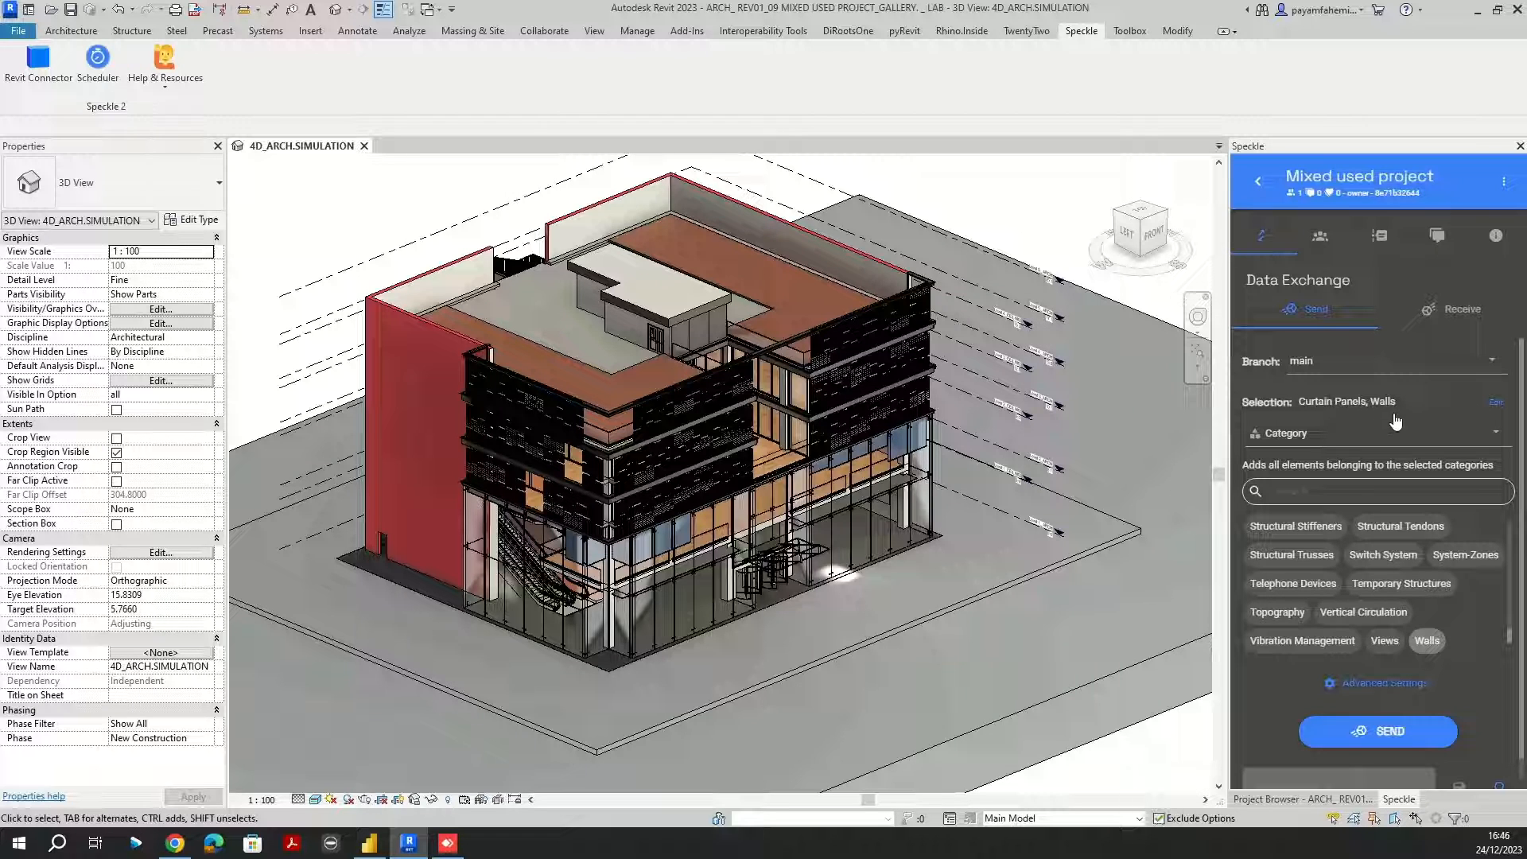
{"action": "left_click", "coordinate": [1322, 436]}
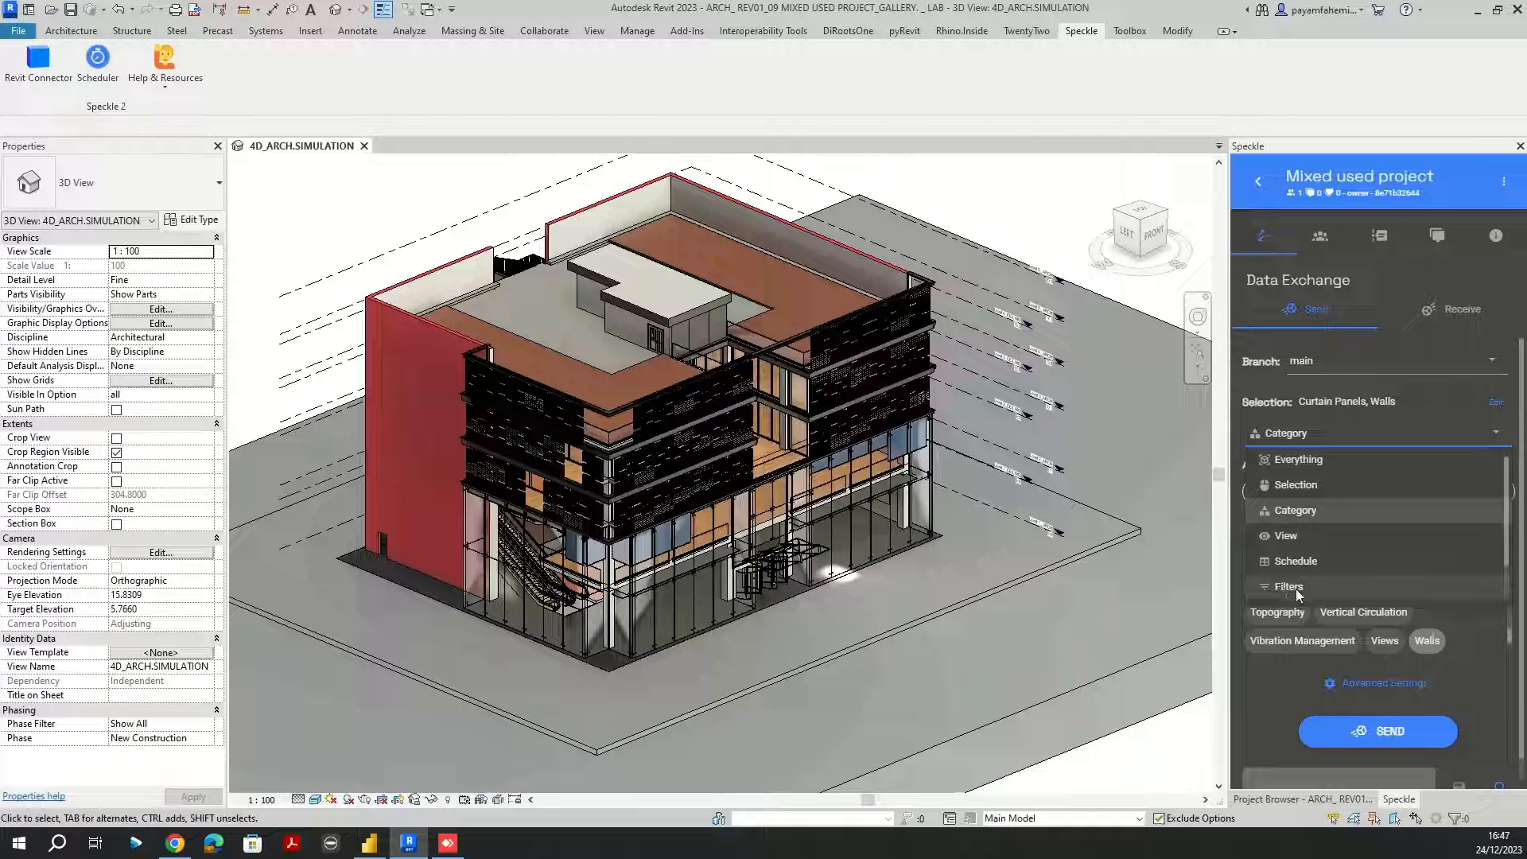
{"action": "left_click", "coordinate": [1333, 426]}
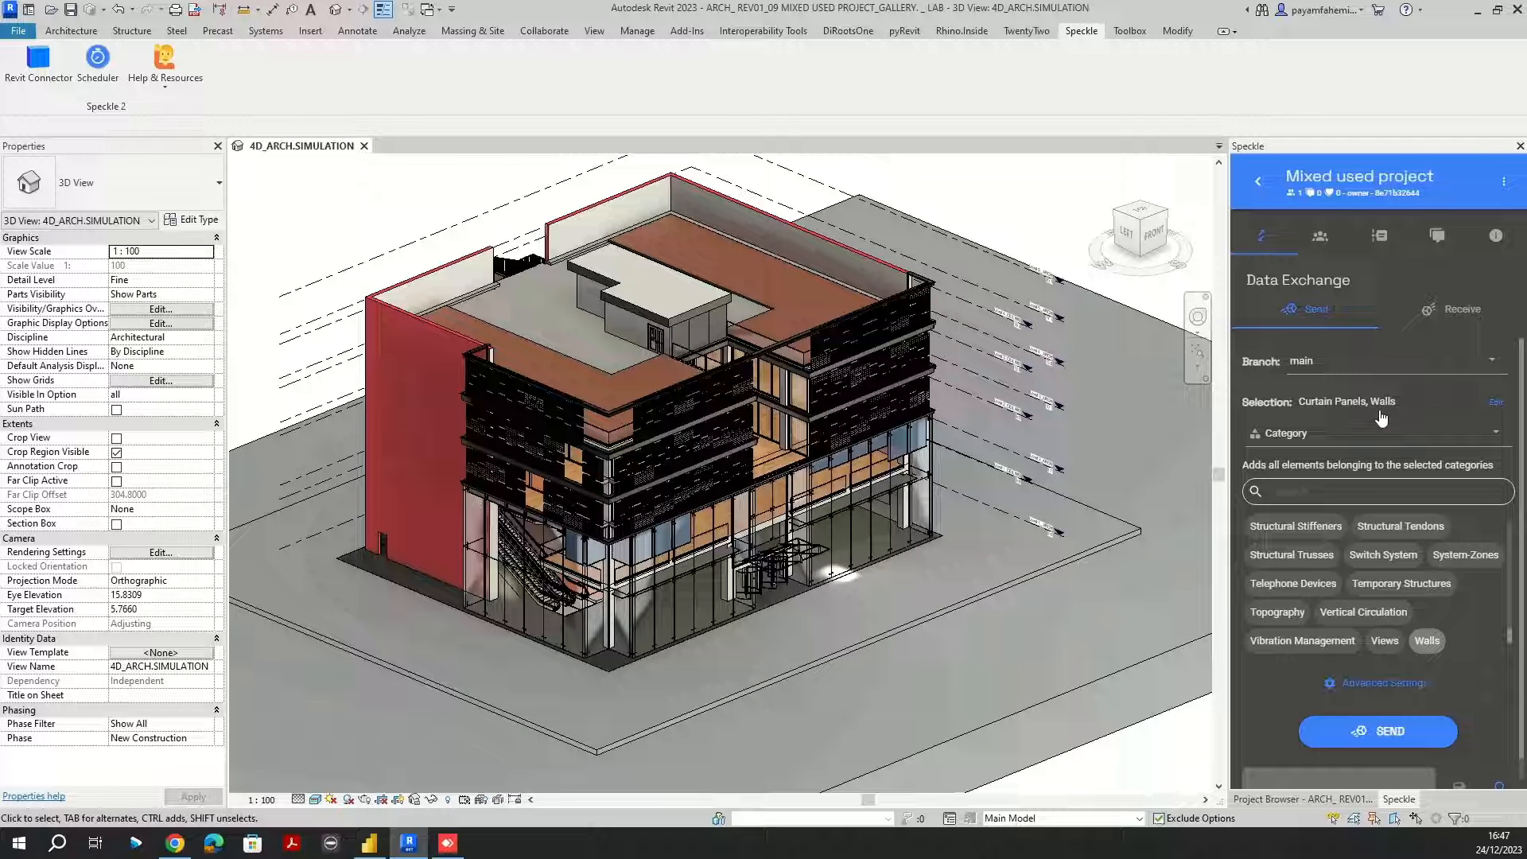
{"action": "scroll", "coordinate": [1482, 618], "scroll_direction": "down", "scroll_amount": 1}
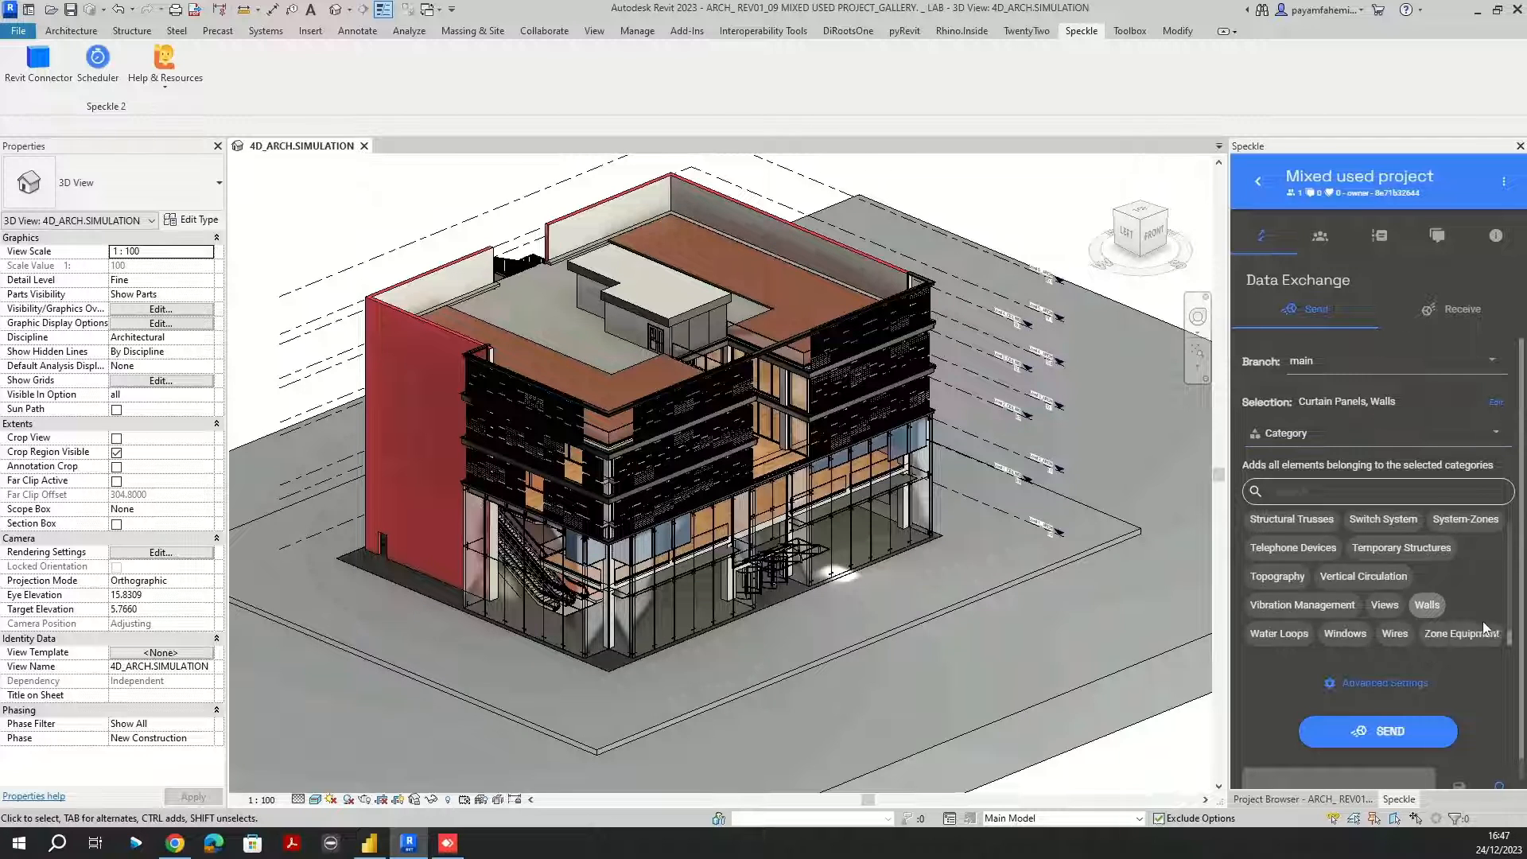
{"action": "scroll", "coordinate": [1495, 695], "scroll_direction": "down", "scroll_amount": 1}
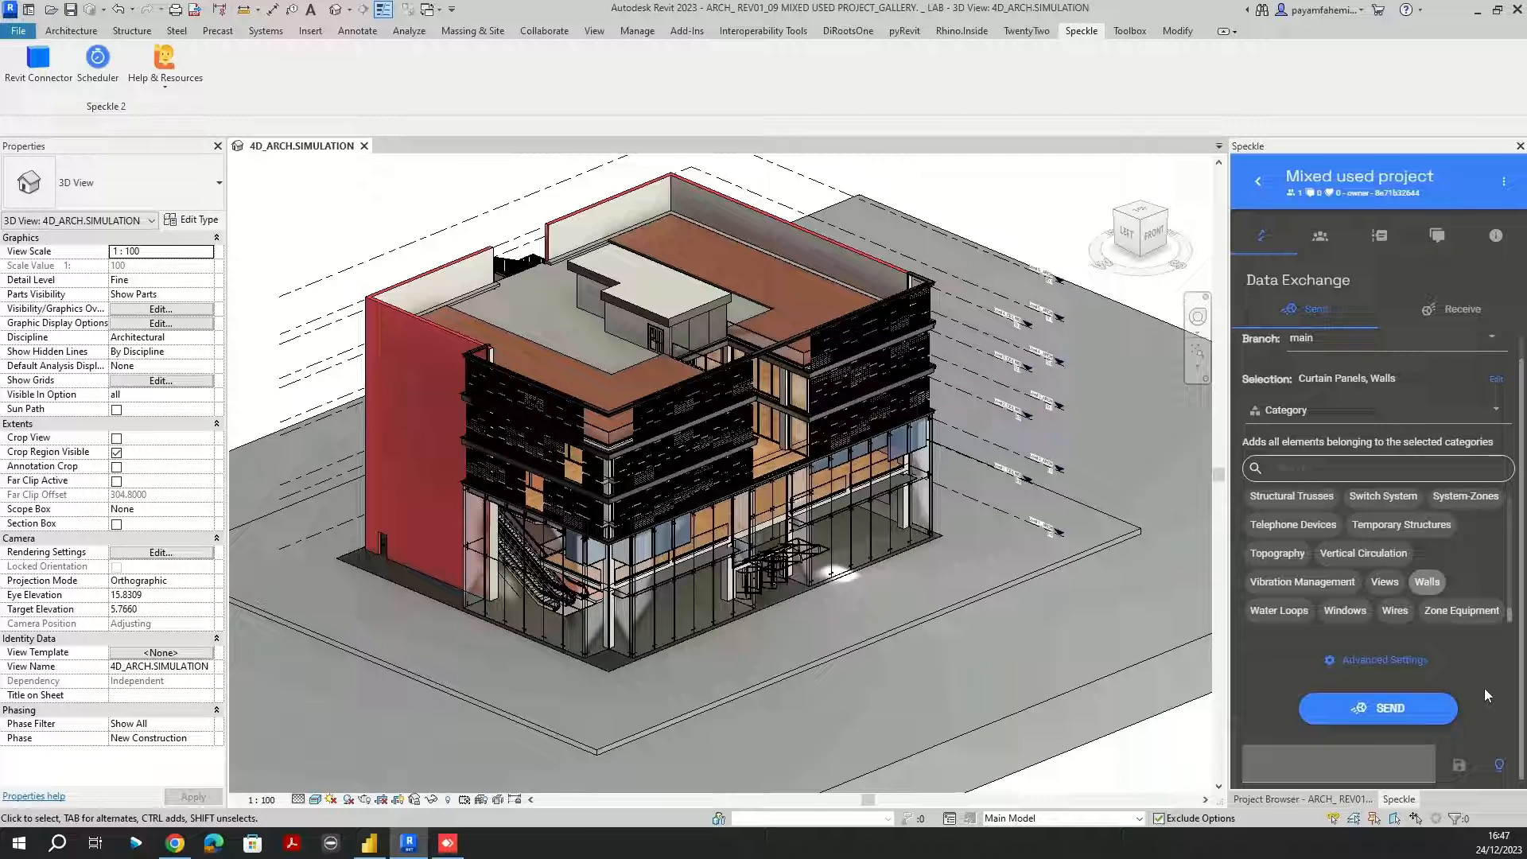
{"action": "left_click", "coordinate": [1381, 711]}
Step: Switch to Chrome and inspect the newest Revit commit on the main branch in the 3D viewer
{"action": "left_click", "coordinate": [173, 846]}
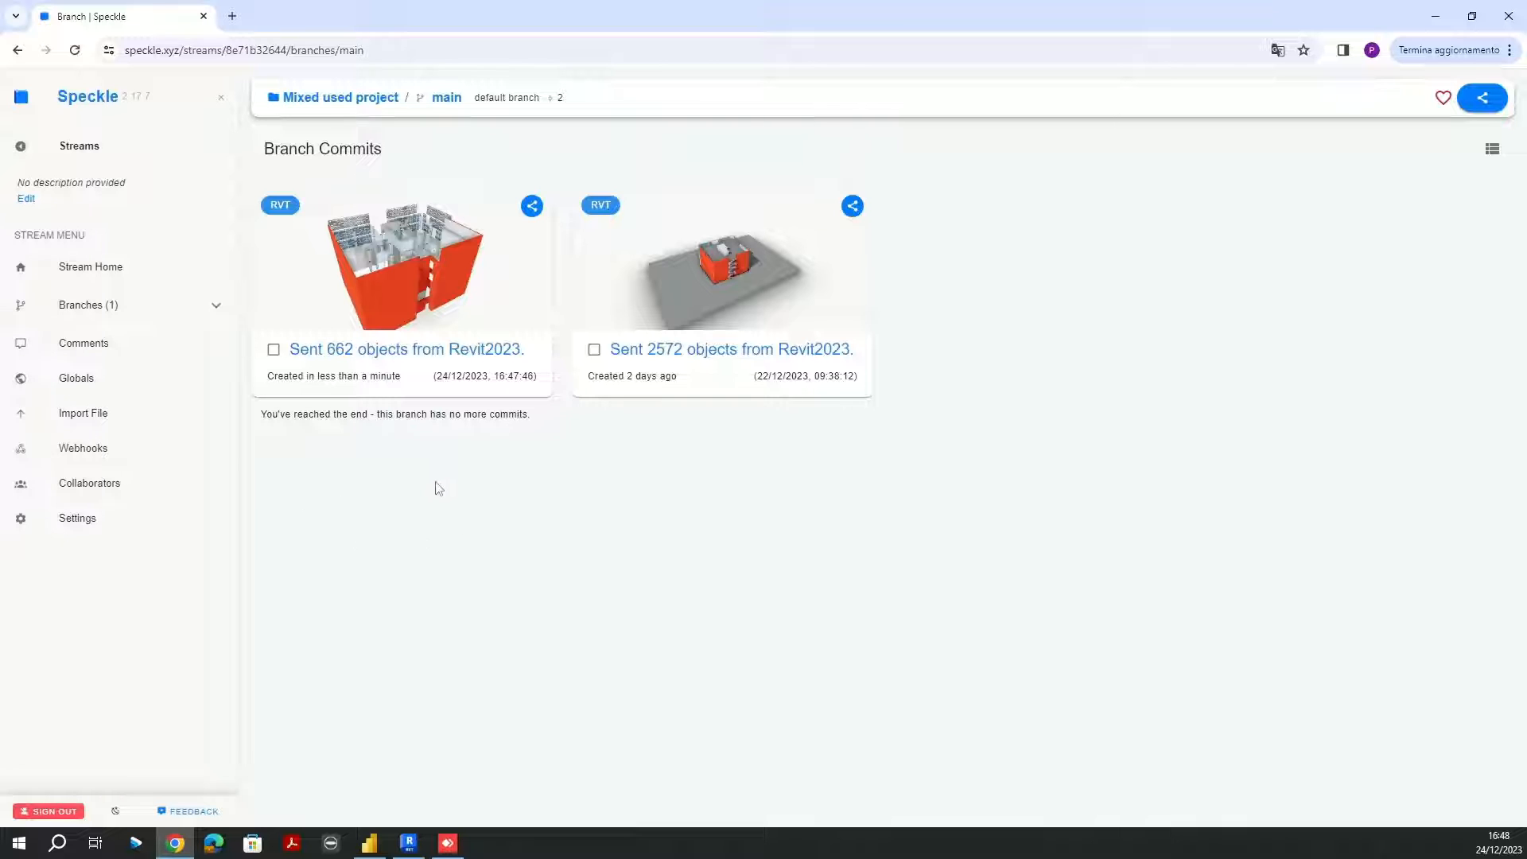
{"action": "left_click", "coordinate": [406, 280]}
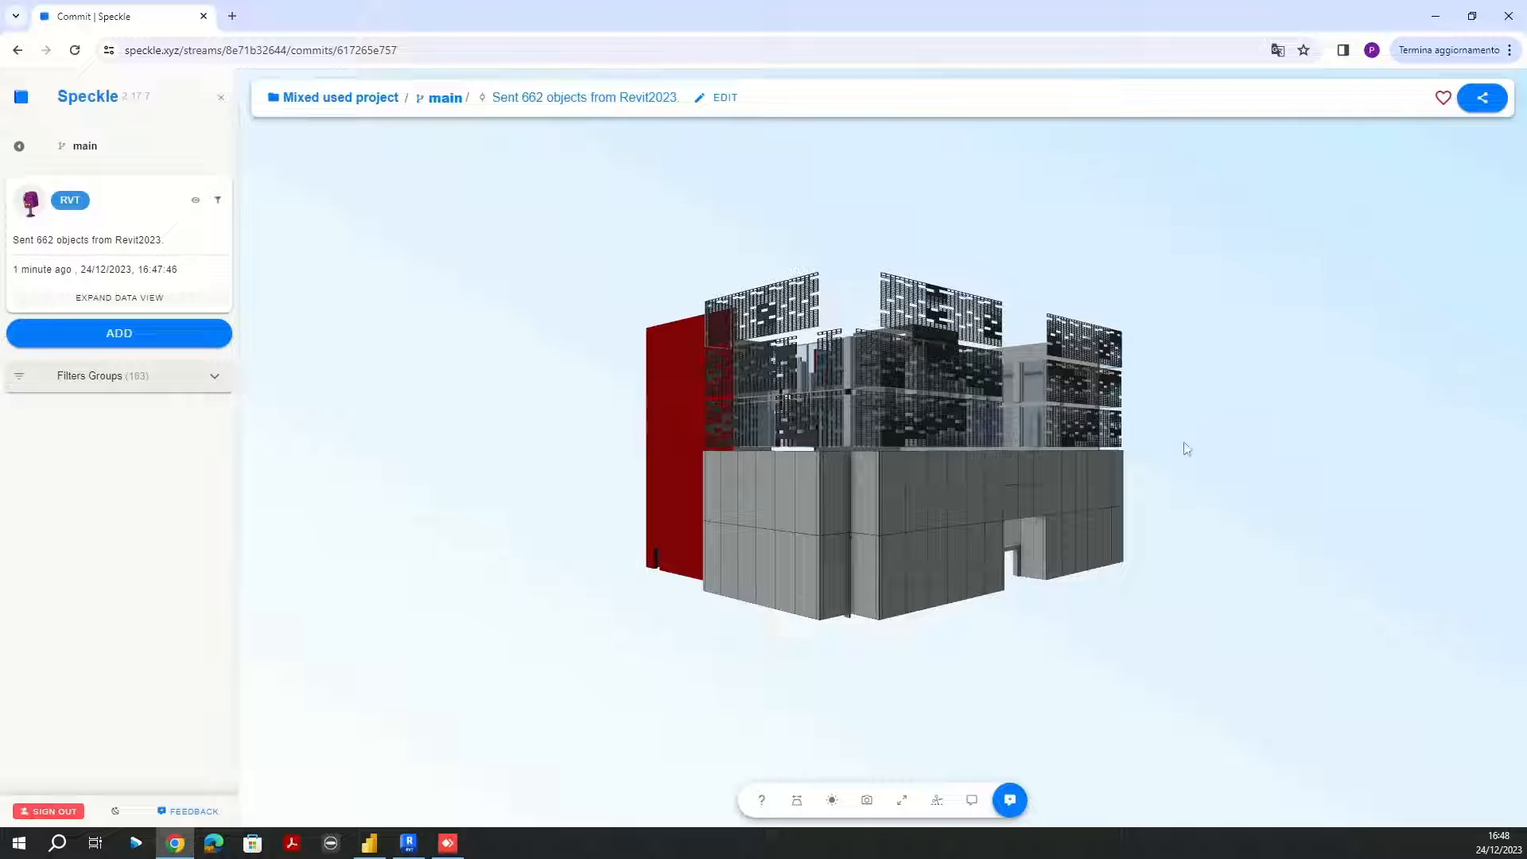
{"action": "left_click_drag", "start_coordinate": [1183, 446], "coordinate": [413, 521]}
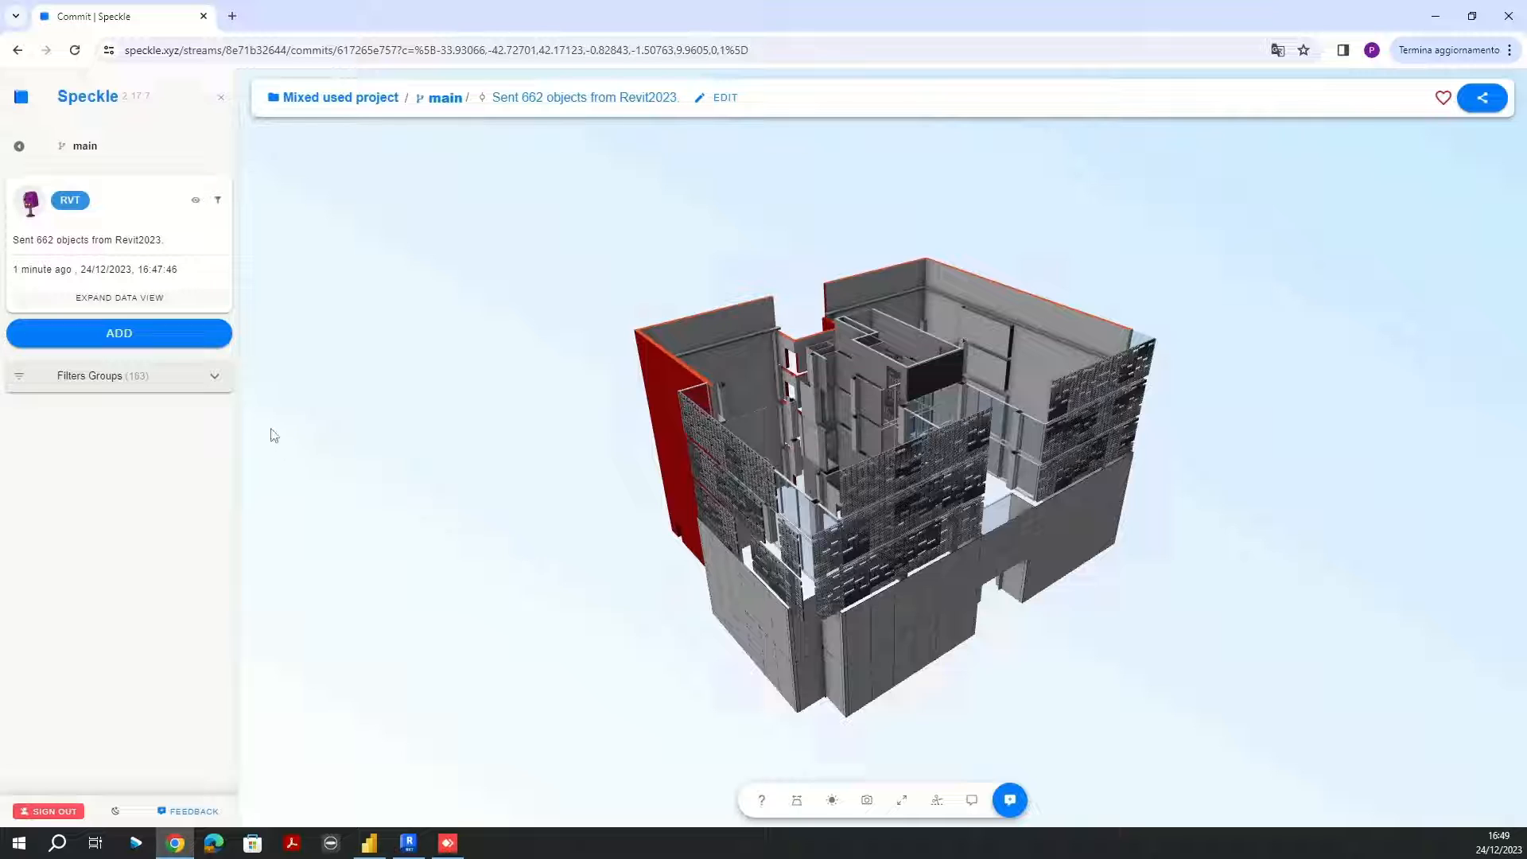
Step: Filter the commit's model by Level and isolate the Level 2_ARCH objects to examine them in 3D
{"action": "left_click", "coordinate": [41, 385]}
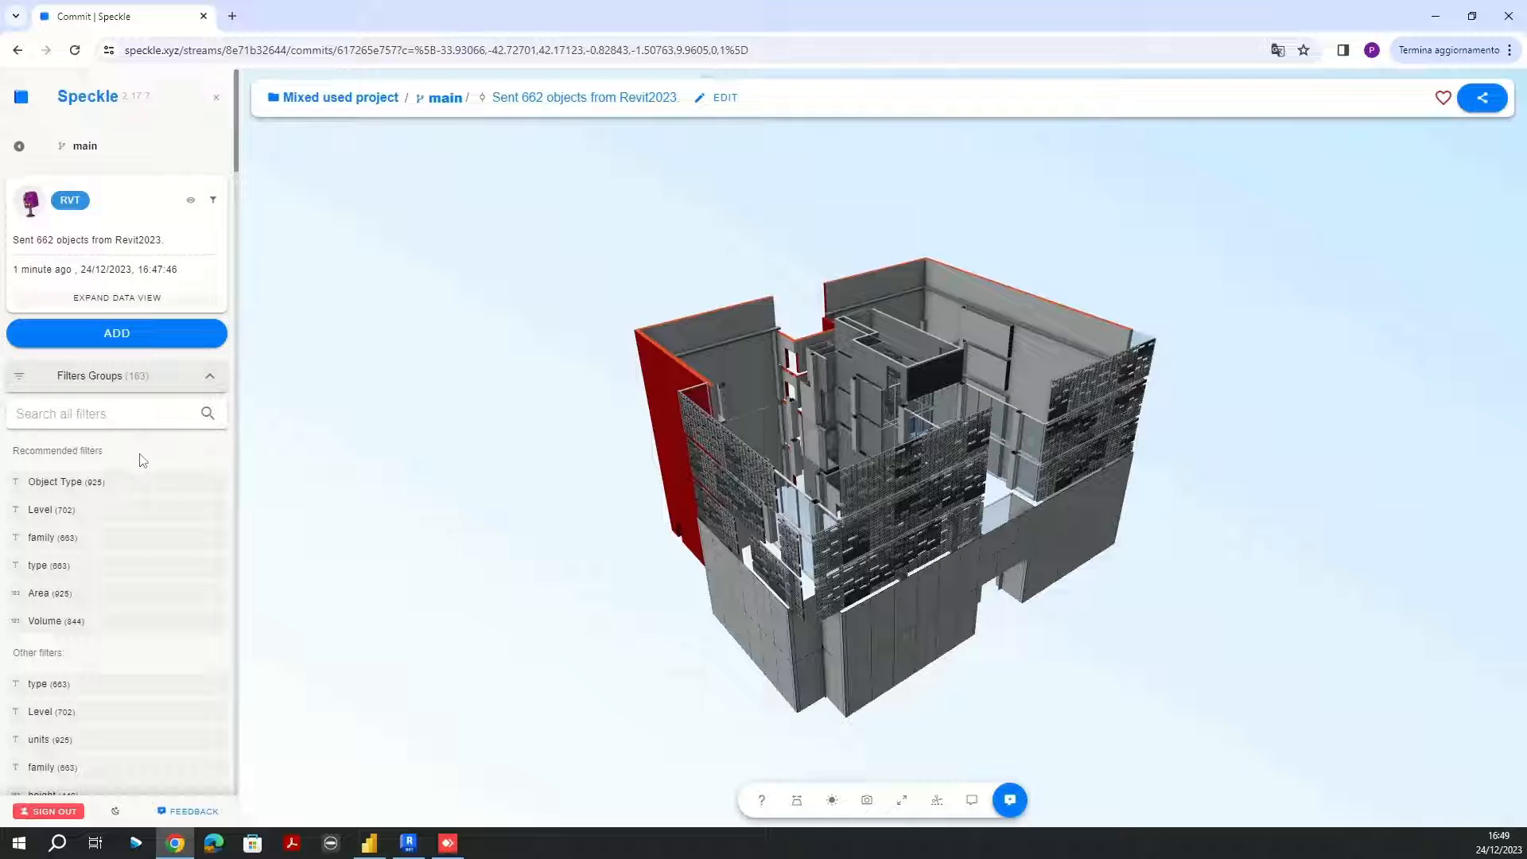
{"action": "scroll", "coordinate": [143, 460], "scroll_direction": "down", "scroll_amount": 2}
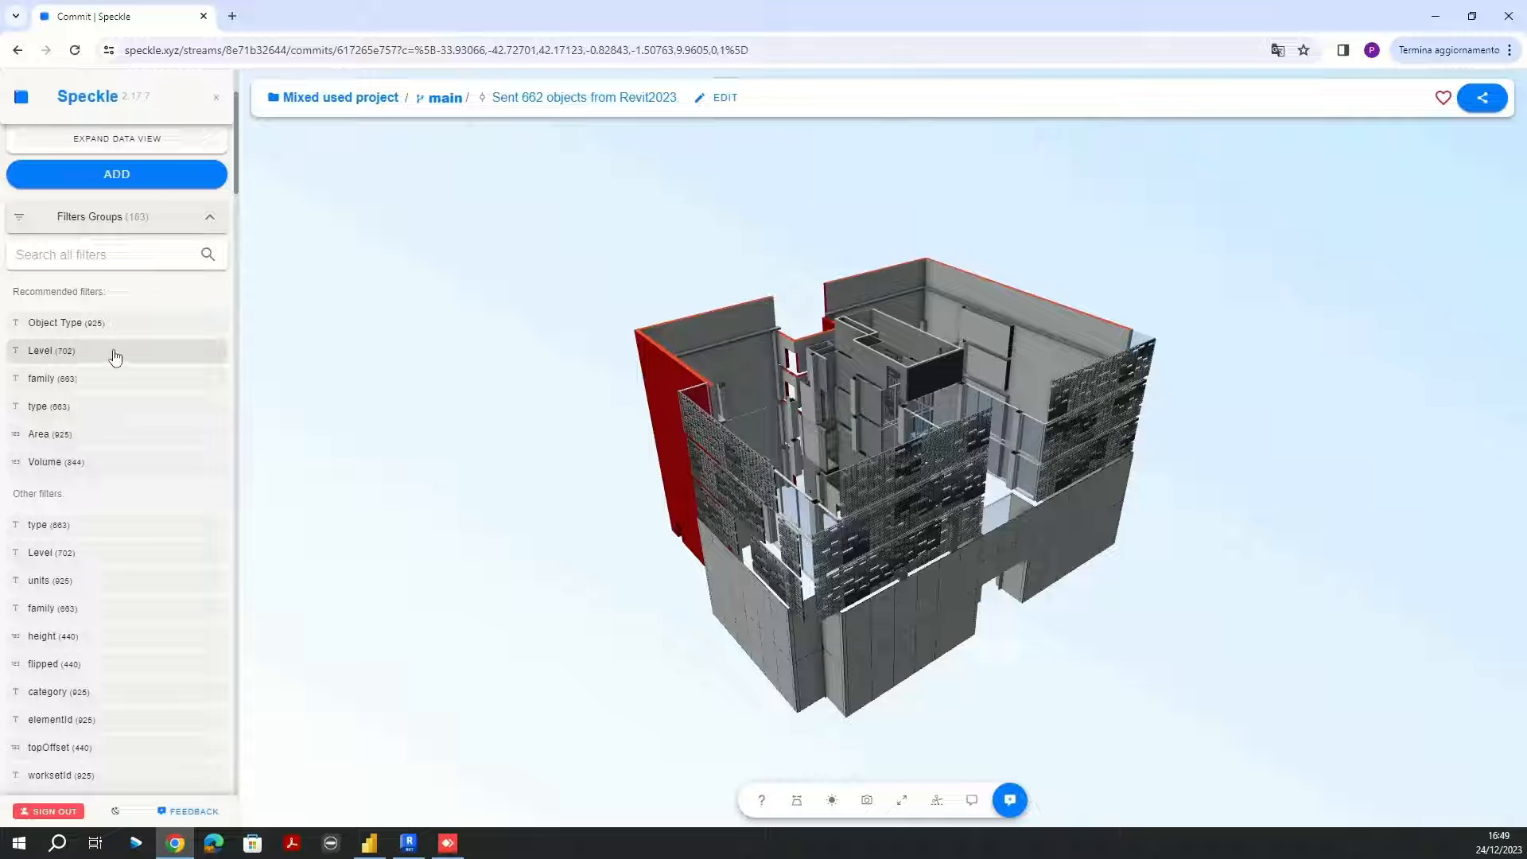
{"action": "left_click", "coordinate": [115, 352]}
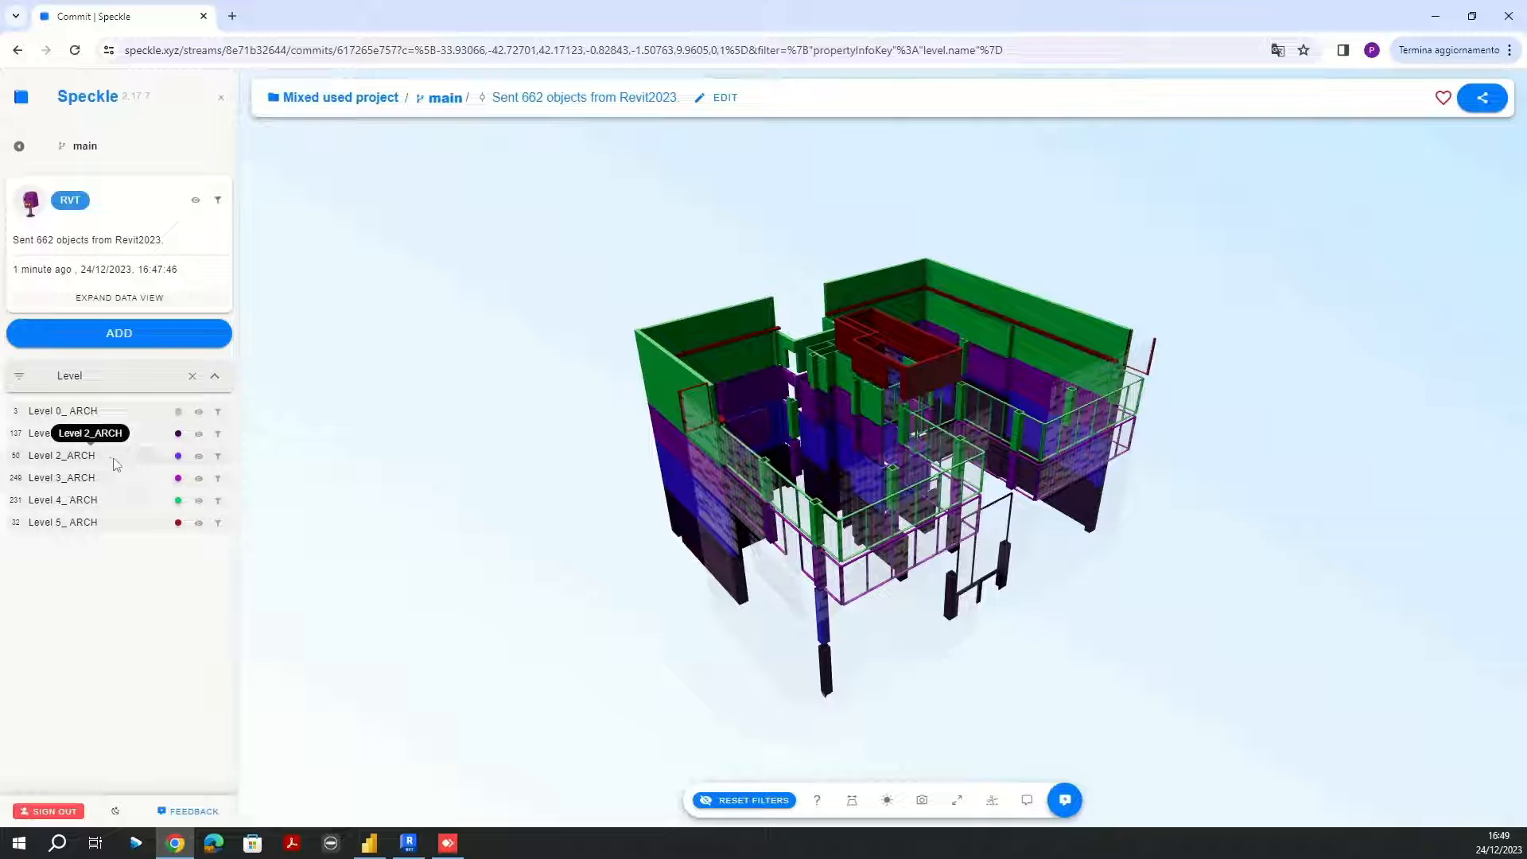
{"action": "left_click", "coordinate": [219, 457]}
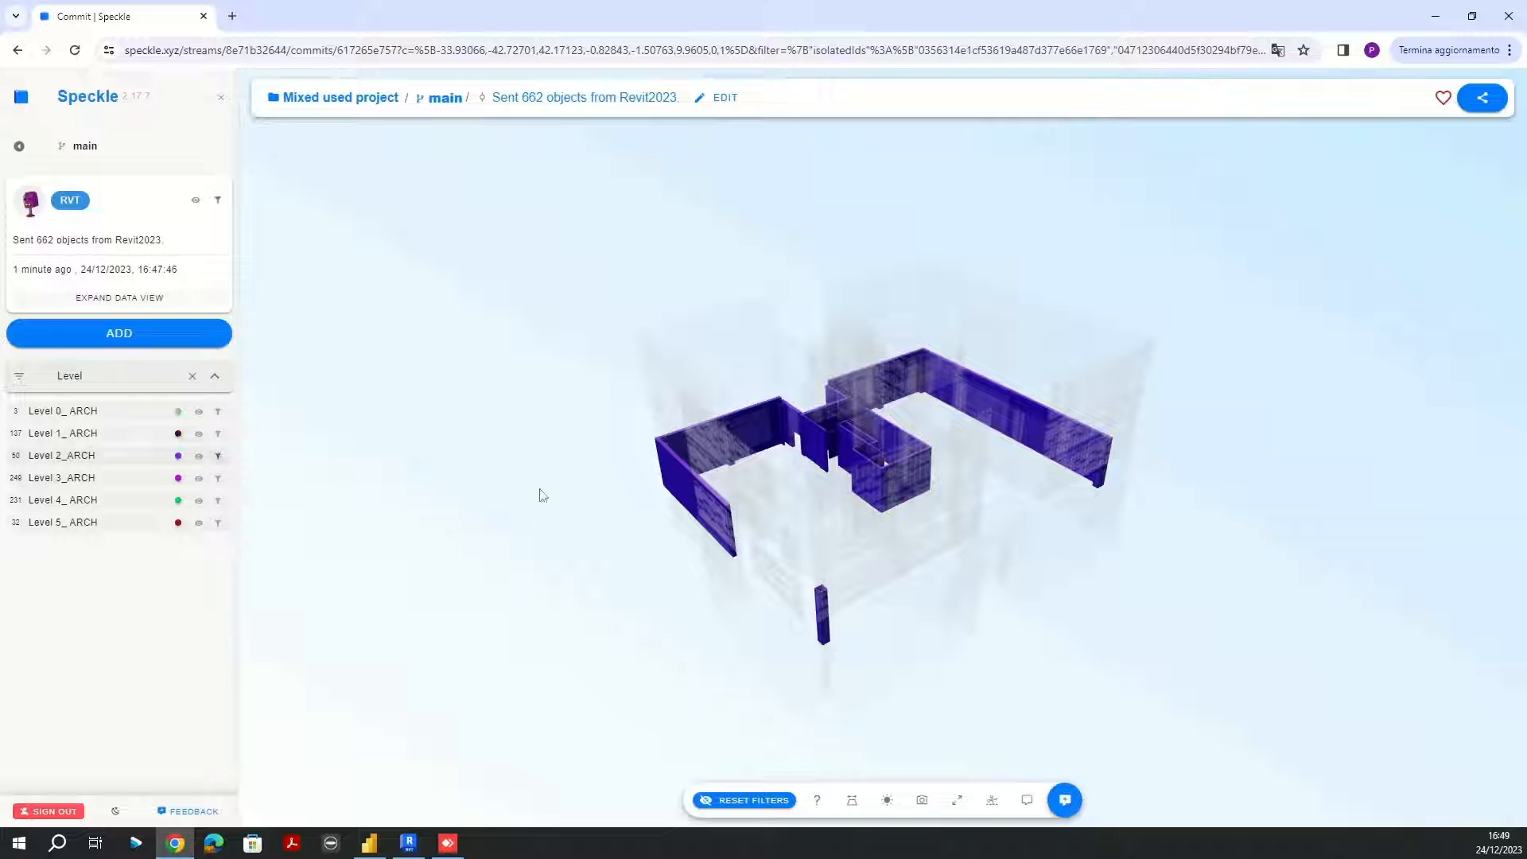
{"action": "left_click_drag", "start_coordinate": [600, 563], "coordinate": [492, 532]}
{"action": "left_click_drag", "start_coordinate": [633, 481], "coordinate": [853, 521]}
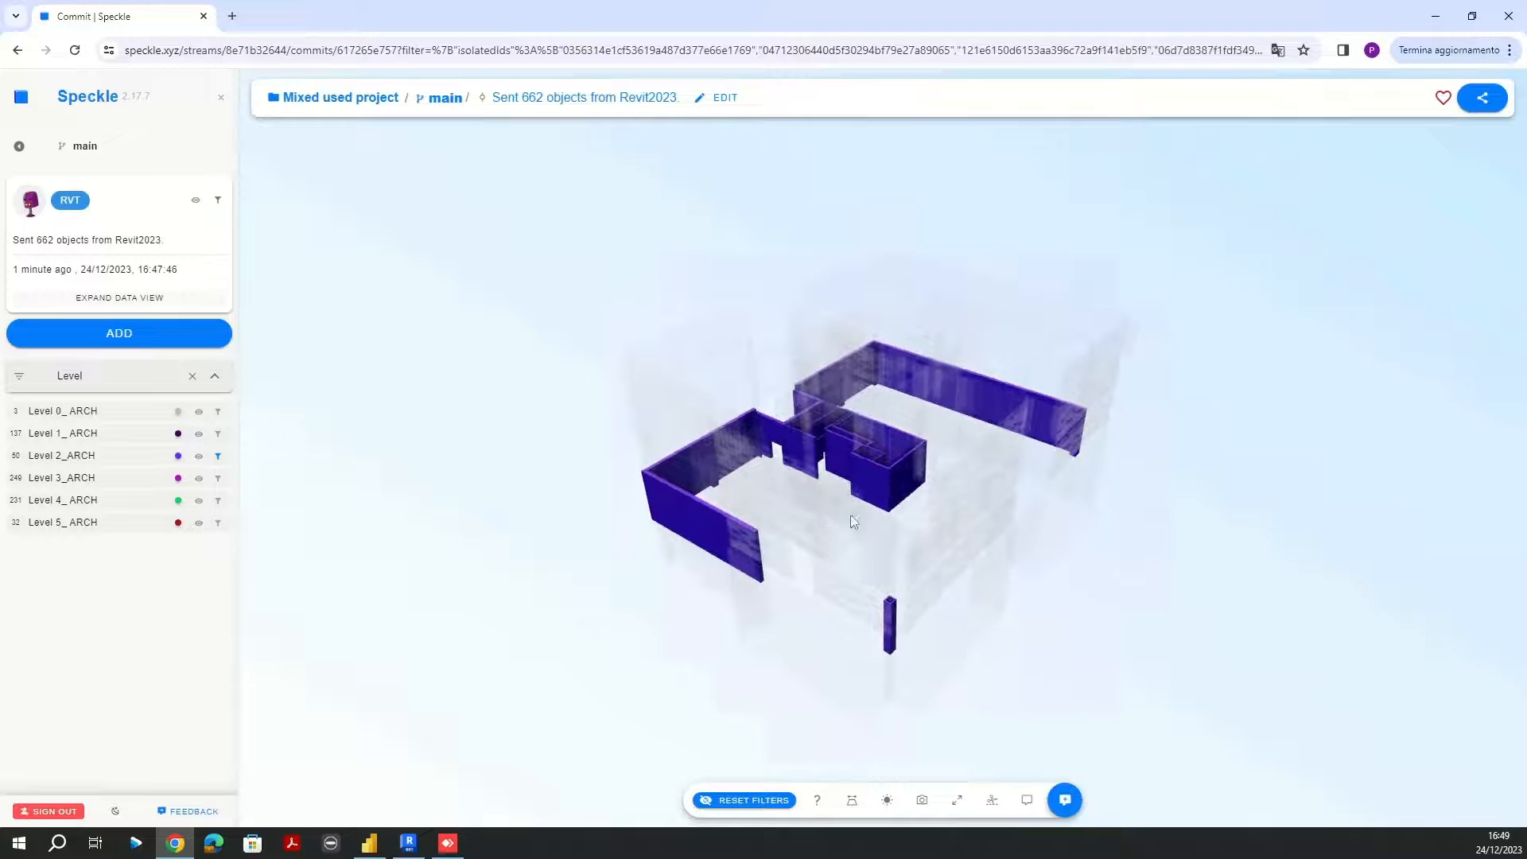
Step: Replace the Level filter with the category filter and isolate the Curtain Panels to examine them in 3D
{"action": "left_click", "coordinate": [192, 377]}
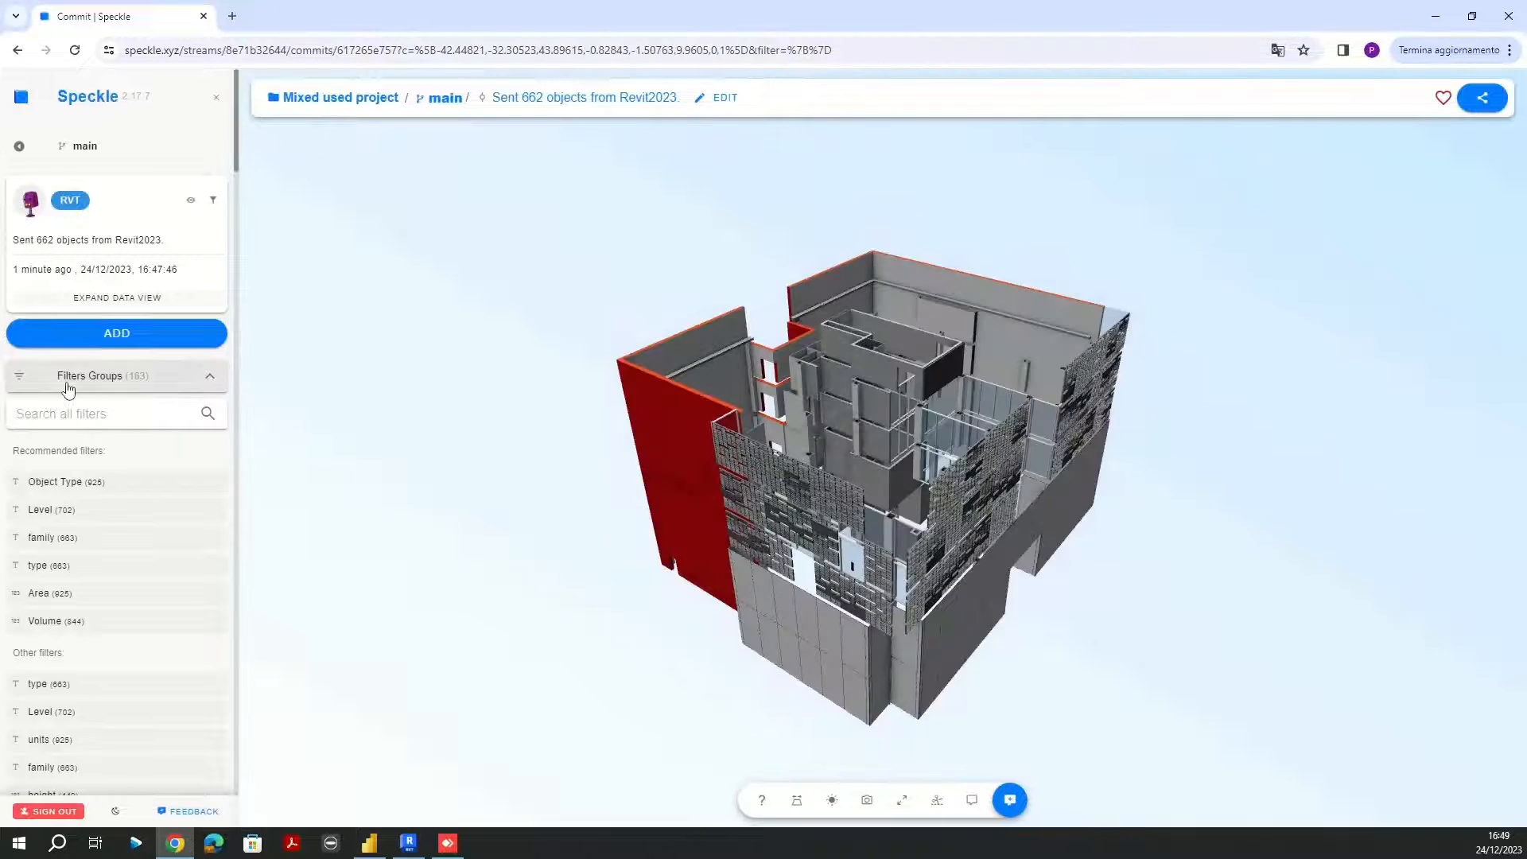
{"action": "scroll", "coordinate": [147, 541], "scroll_direction": "down", "scroll_amount": 3}
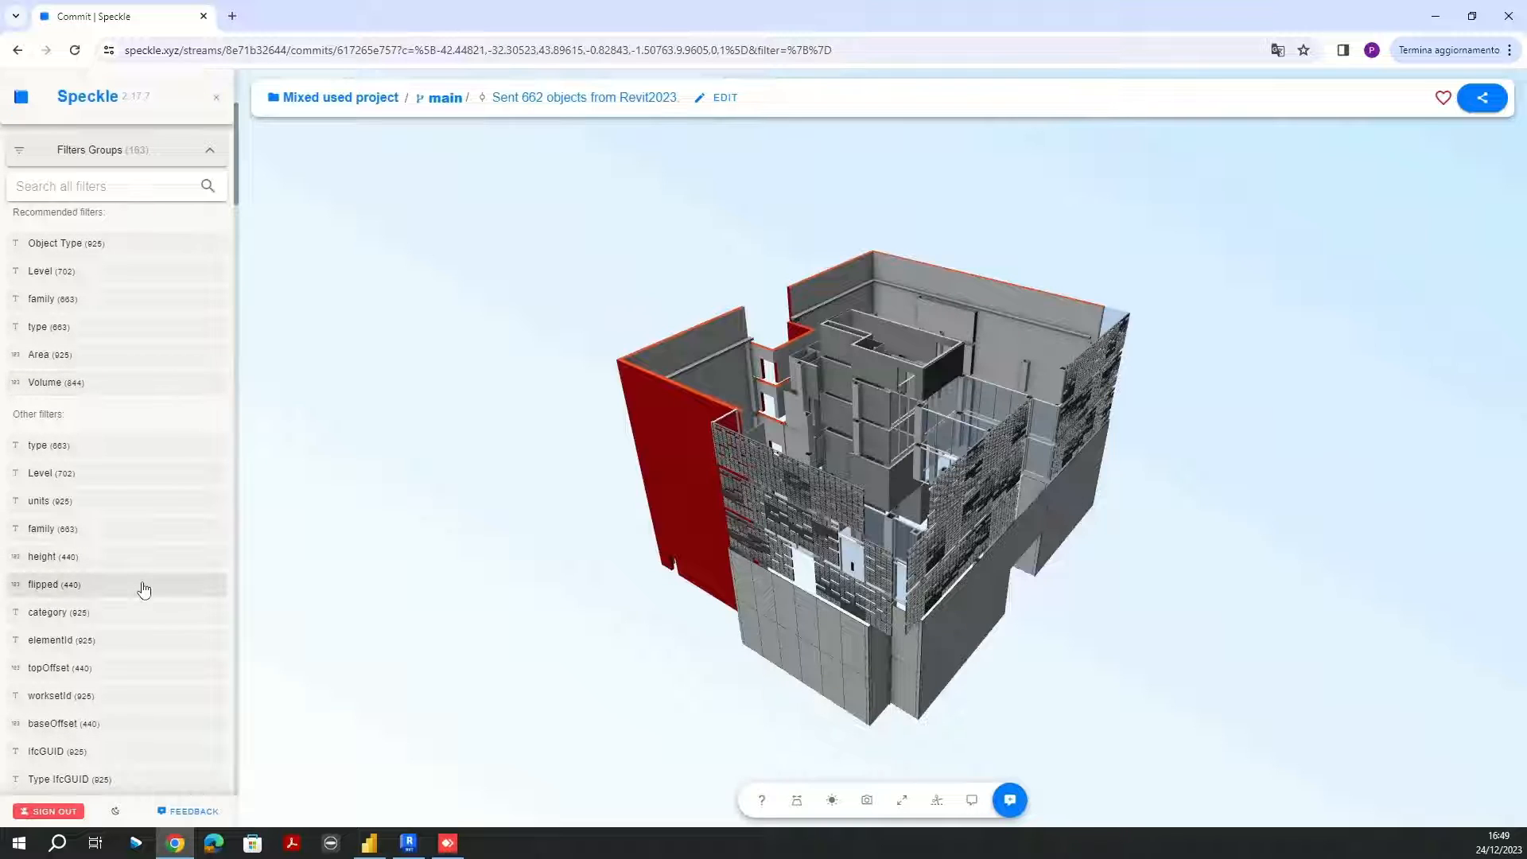
{"action": "scroll", "coordinate": [146, 507], "scroll_direction": "down", "scroll_amount": 1}
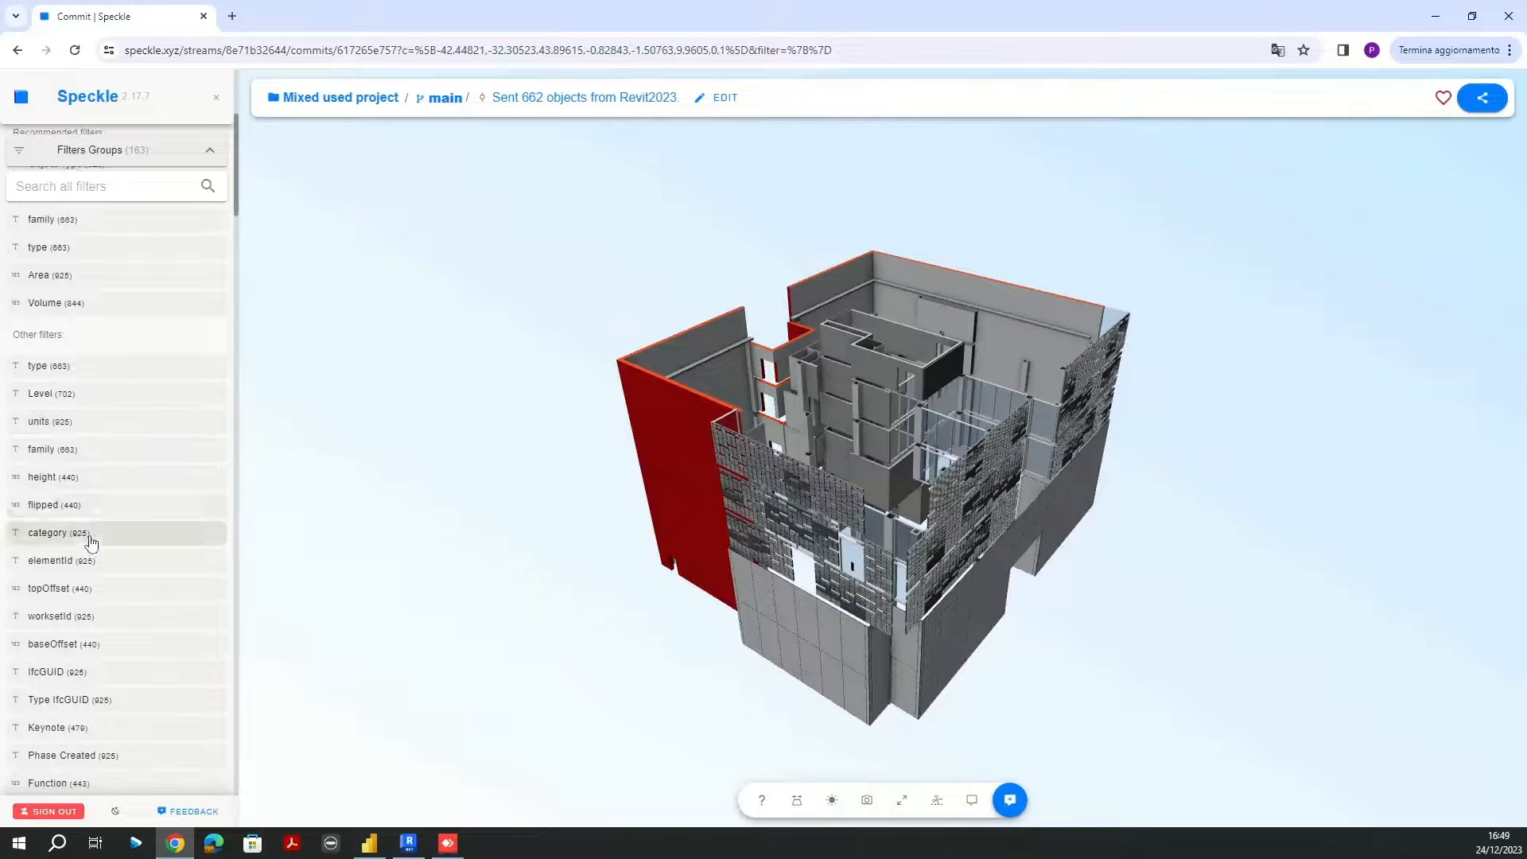
{"action": "left_click", "coordinate": [138, 546]}
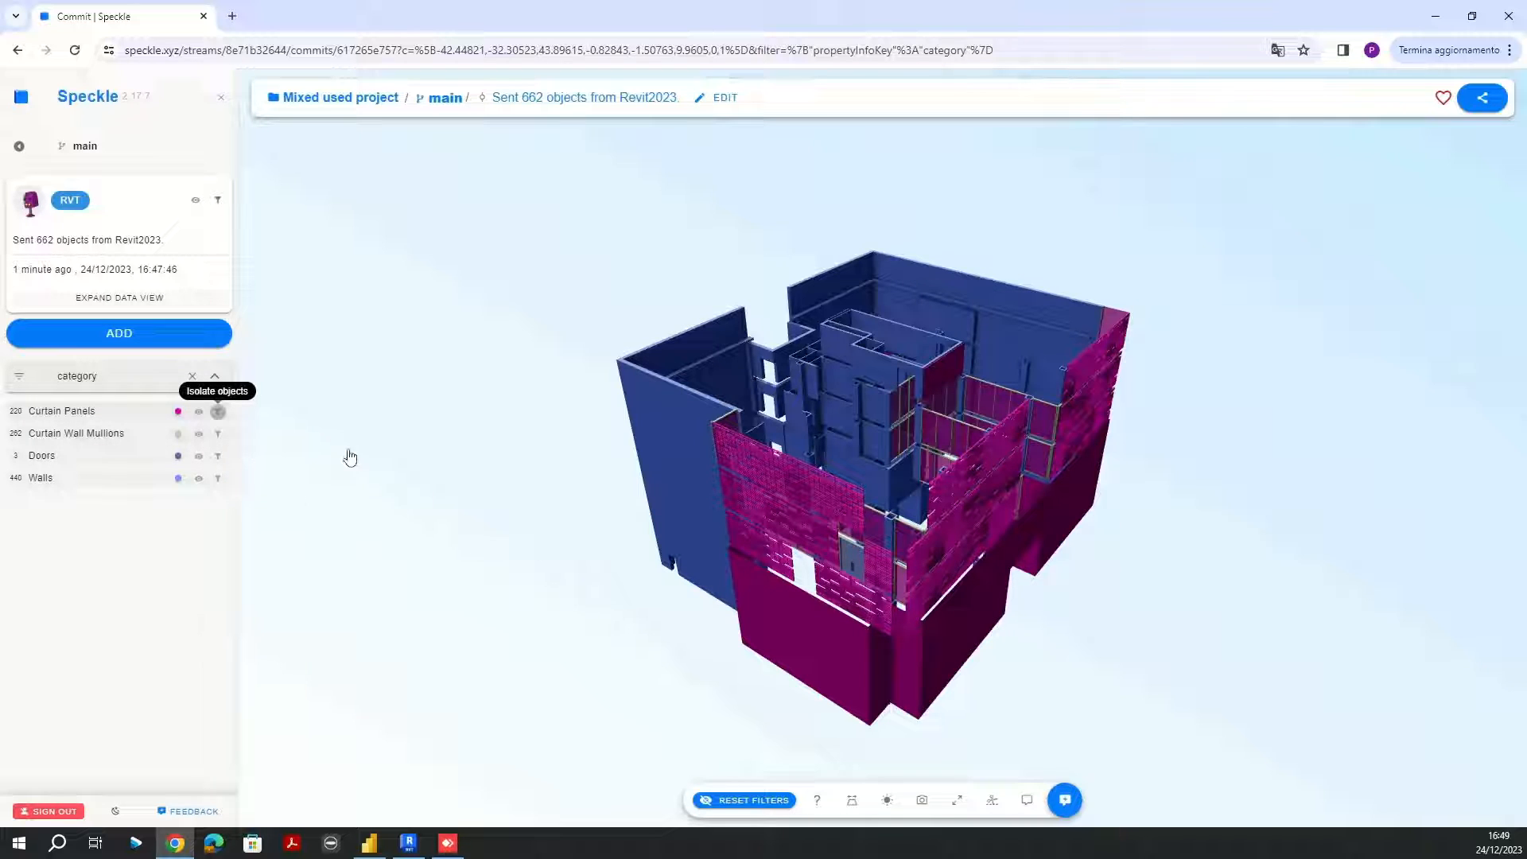
{"action": "left_click", "coordinate": [218, 411]}
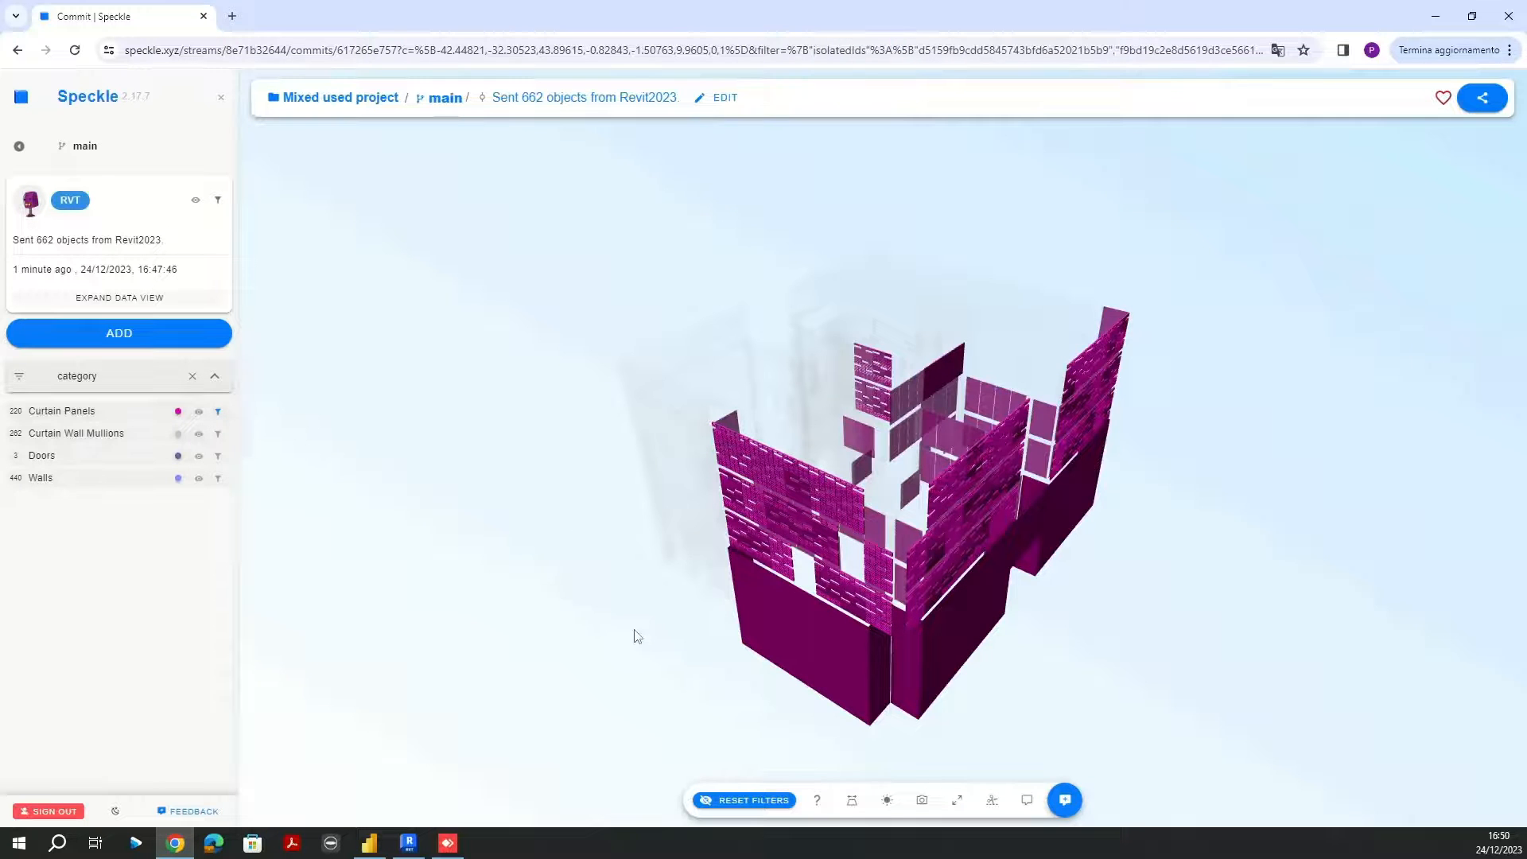
{"action": "left_click_drag", "start_coordinate": [634, 634], "coordinate": [374, 624]}
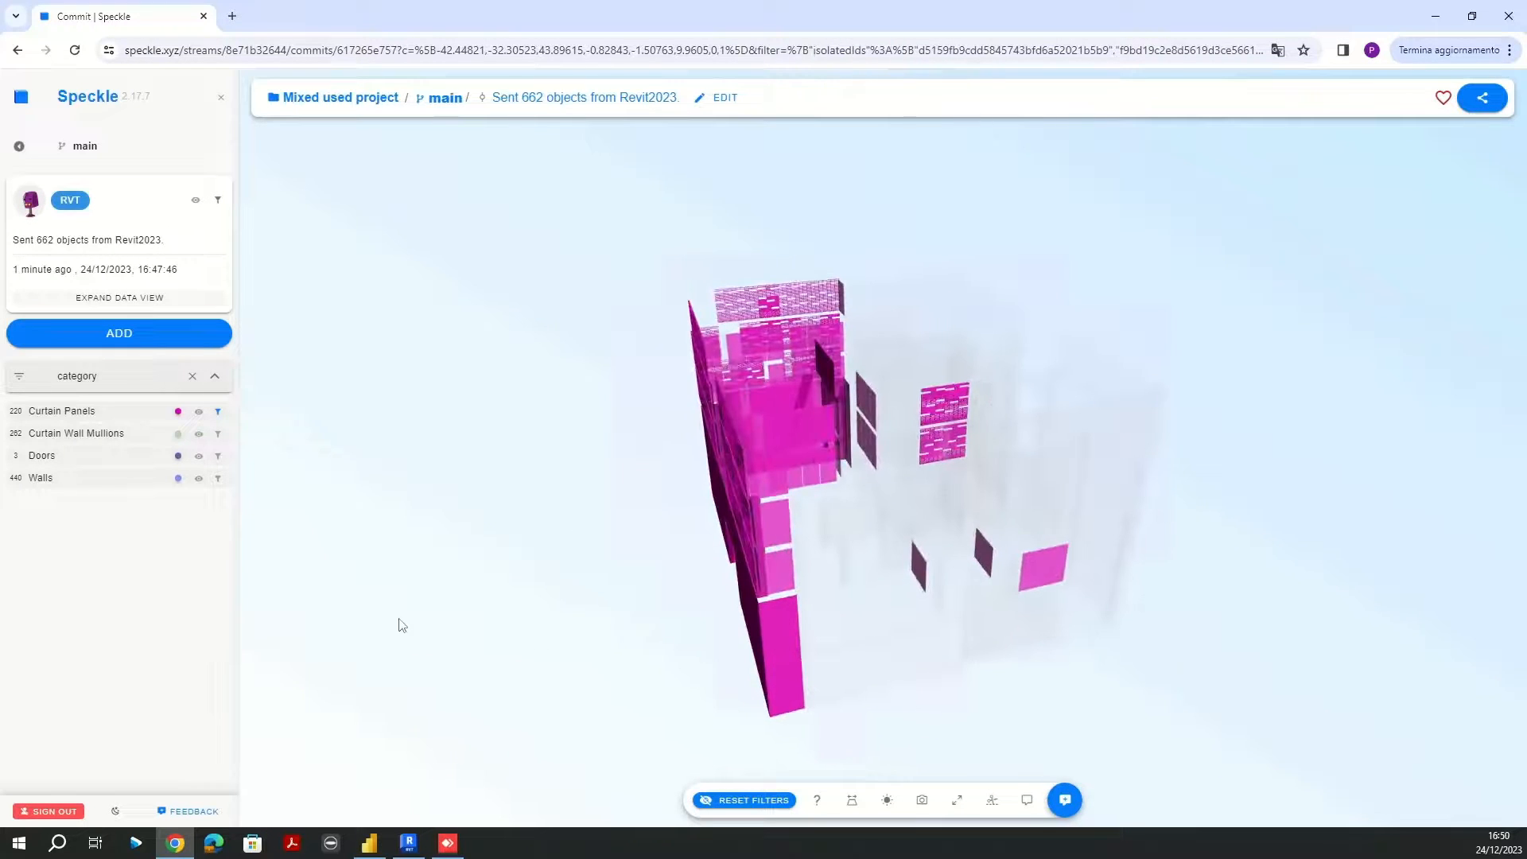
{"action": "left_click_drag", "start_coordinate": [583, 637], "coordinate": [845, 650]}
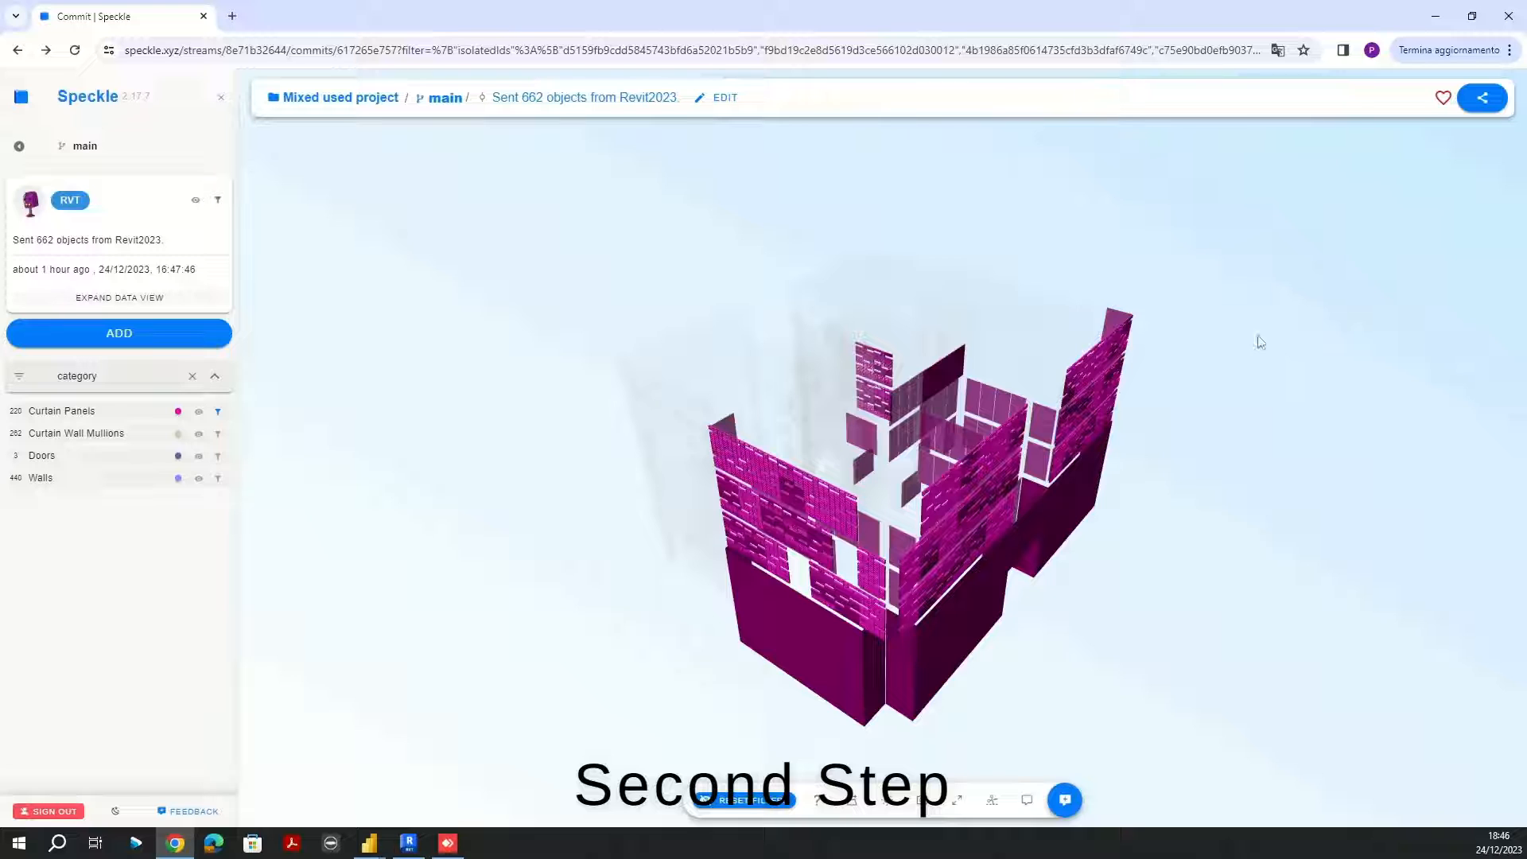
Step: Go to the Mixed used project stream and copy its URL from the browser
{"action": "left_click", "coordinate": [342, 99]}
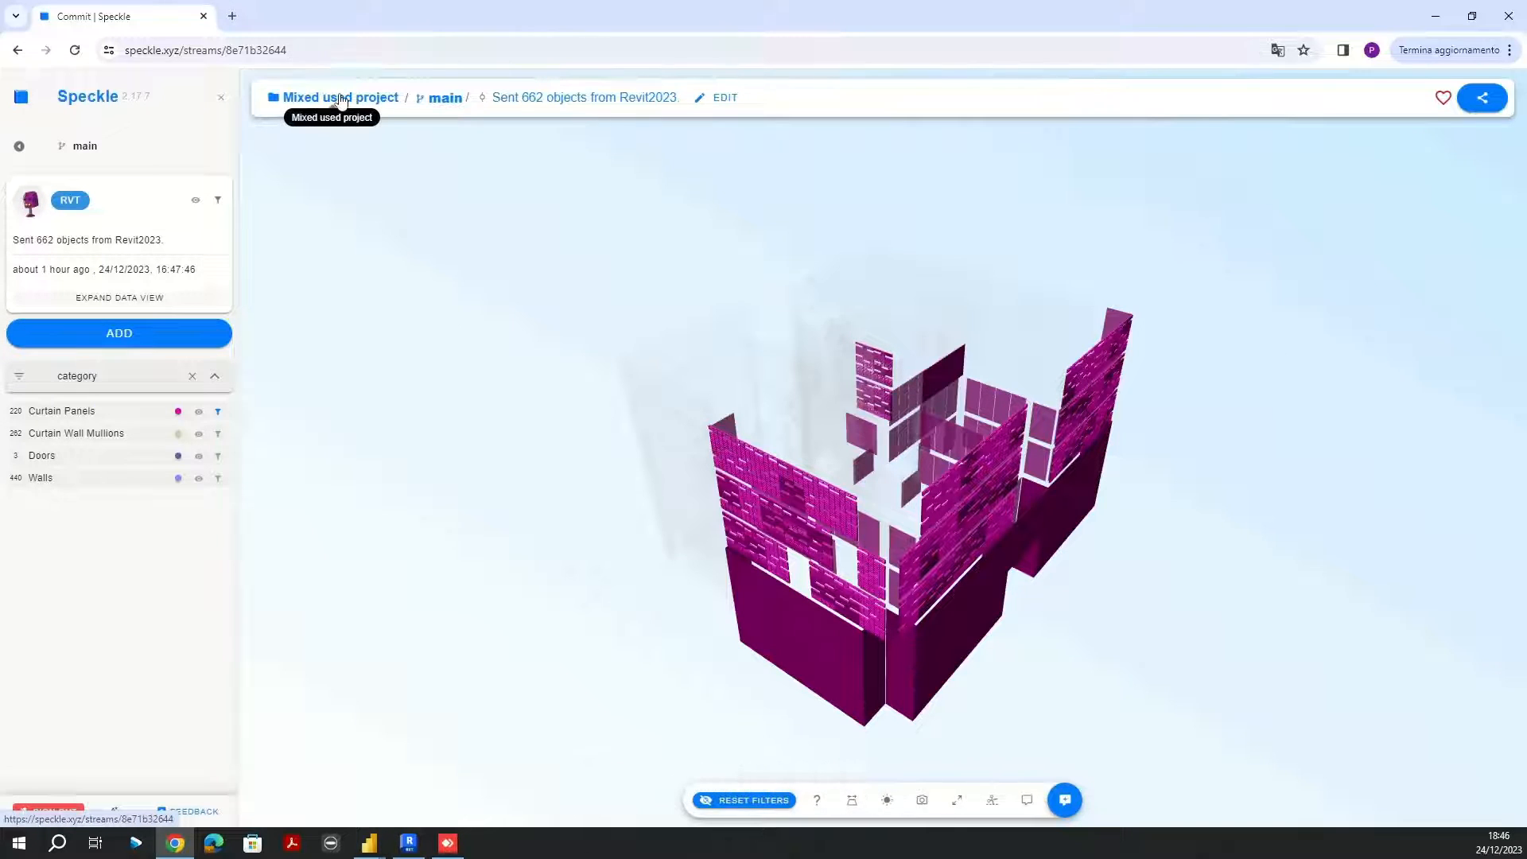
{"action": "left_click", "coordinate": [305, 49]}
{"action": "key", "text": "ctrl+c"}
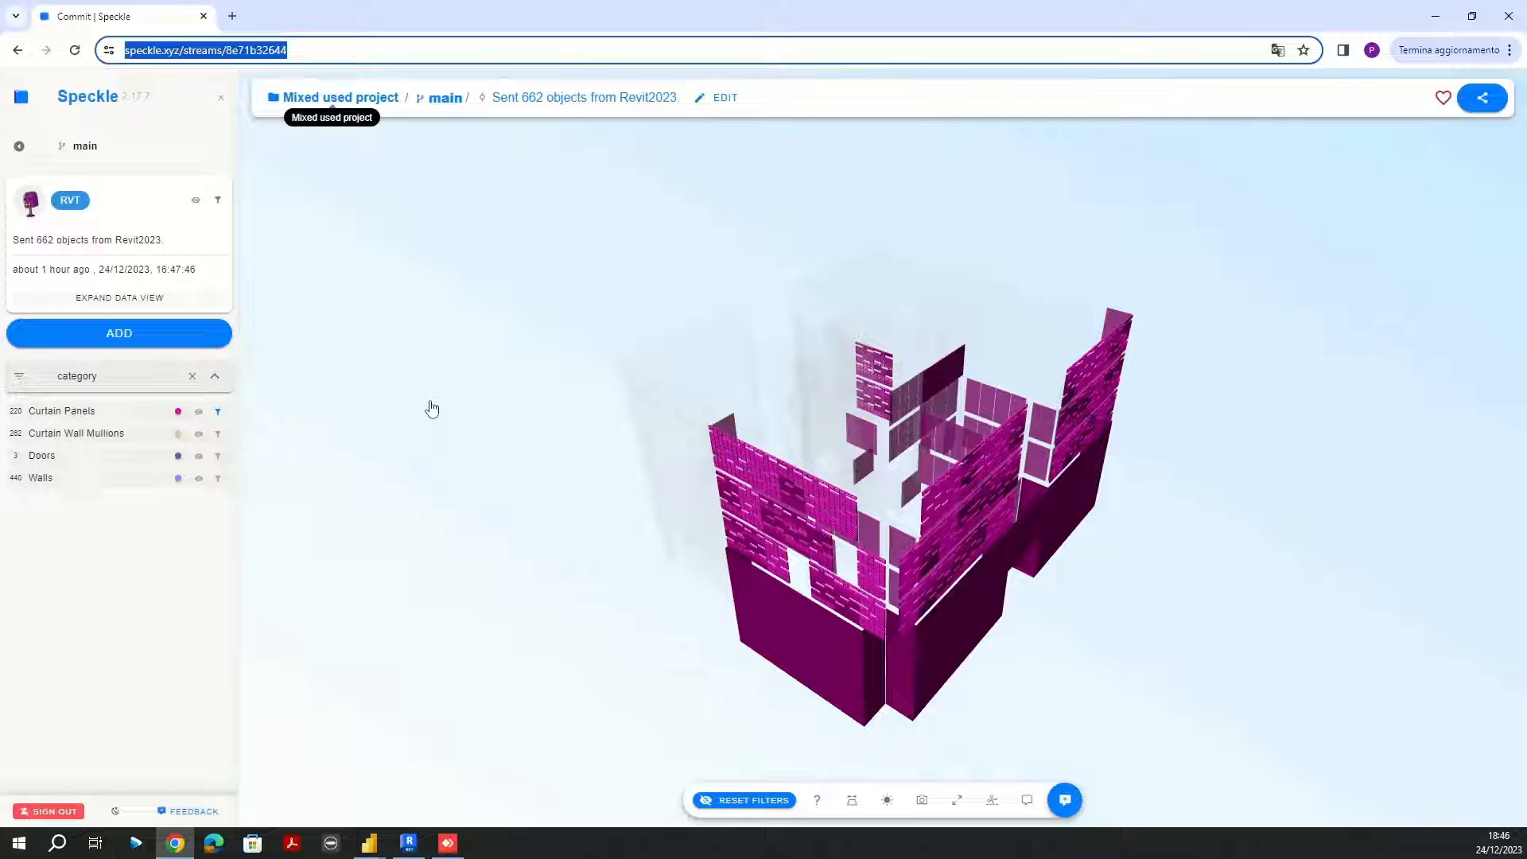
Step: Switch to the untitled Power BI Desktop report and start a data connection with Speckle - Get stream by URL (Beta)
{"action": "mouse_move", "coordinate": [376, 846]}
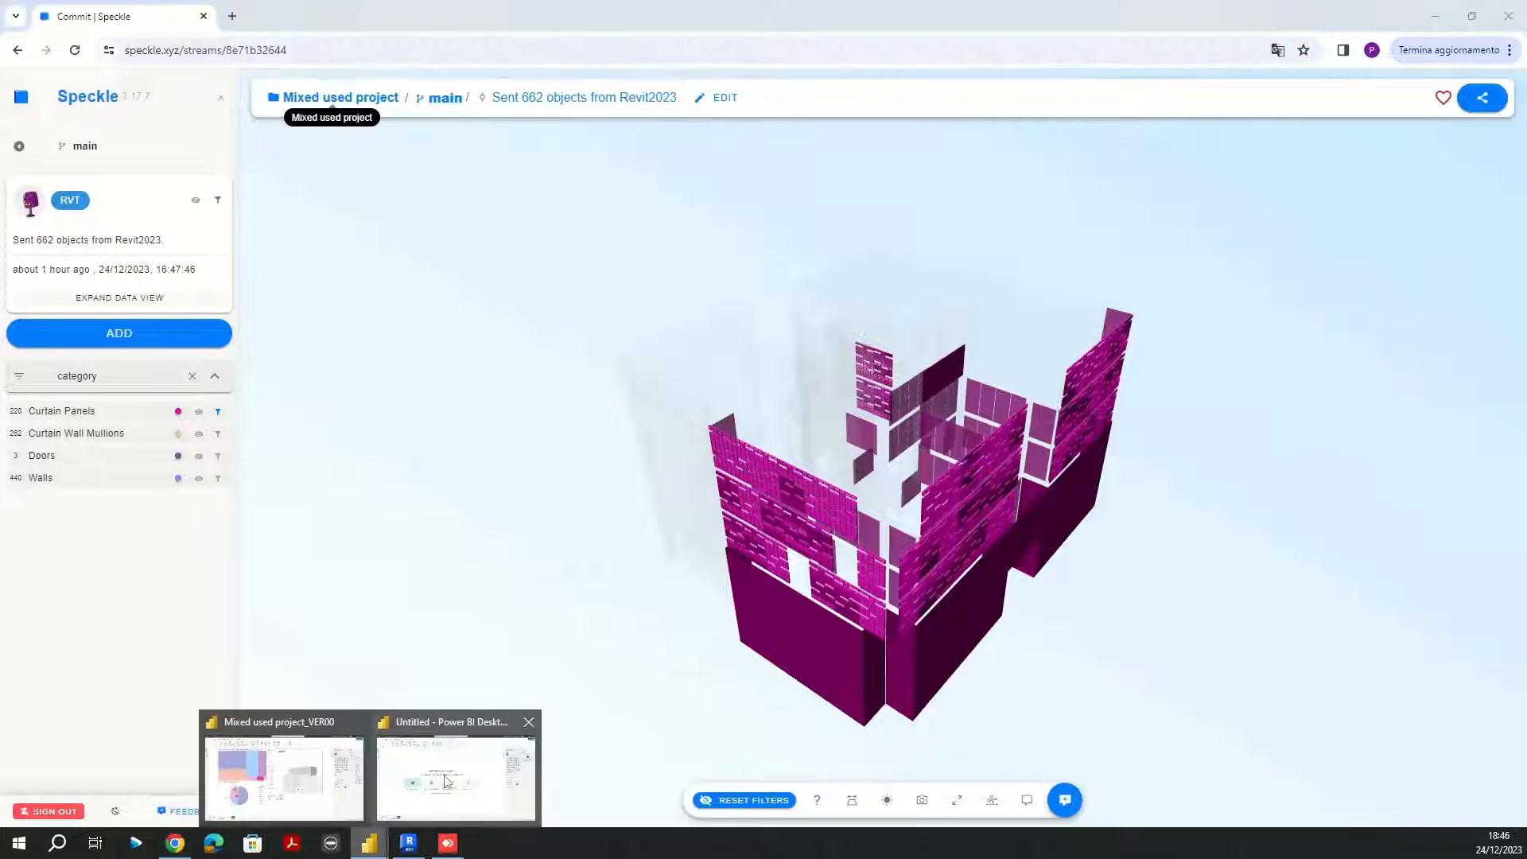
{"action": "left_click", "coordinate": [400, 809]}
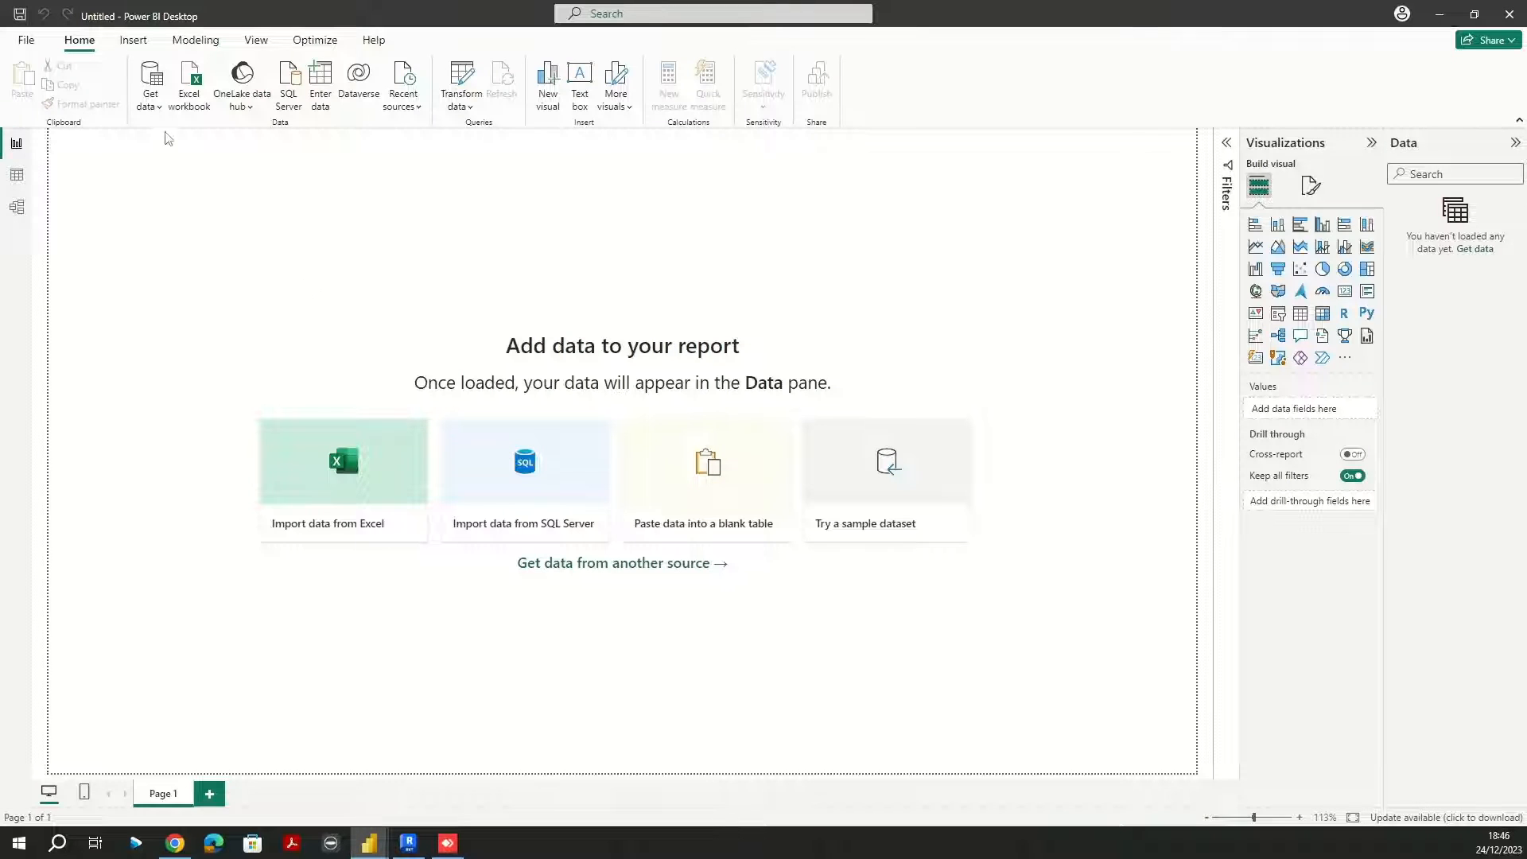
{"action": "left_click", "coordinate": [153, 82]}
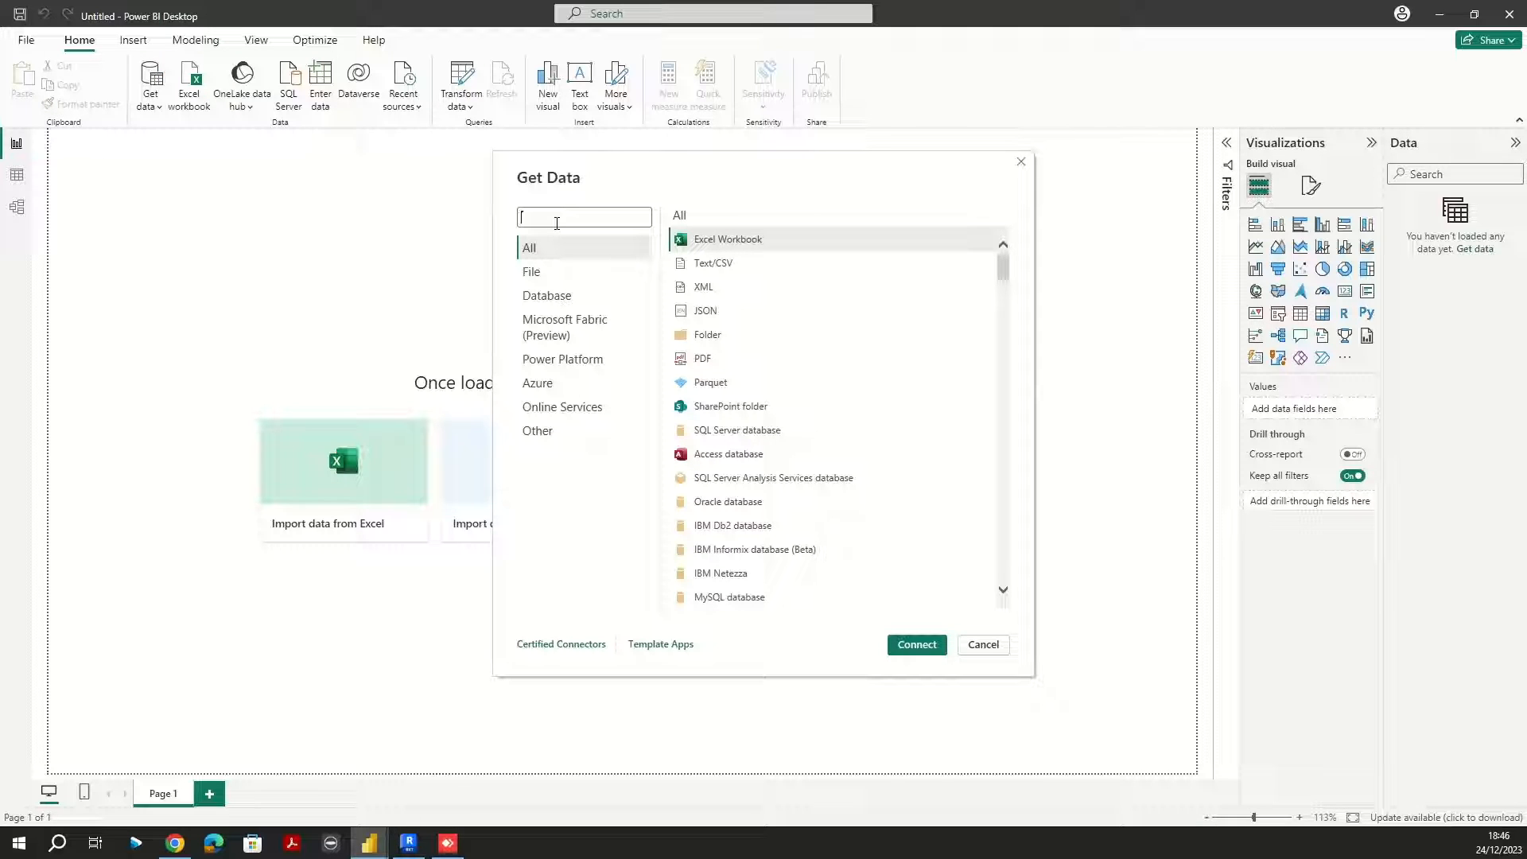
{"action": "type", "text": "s"}
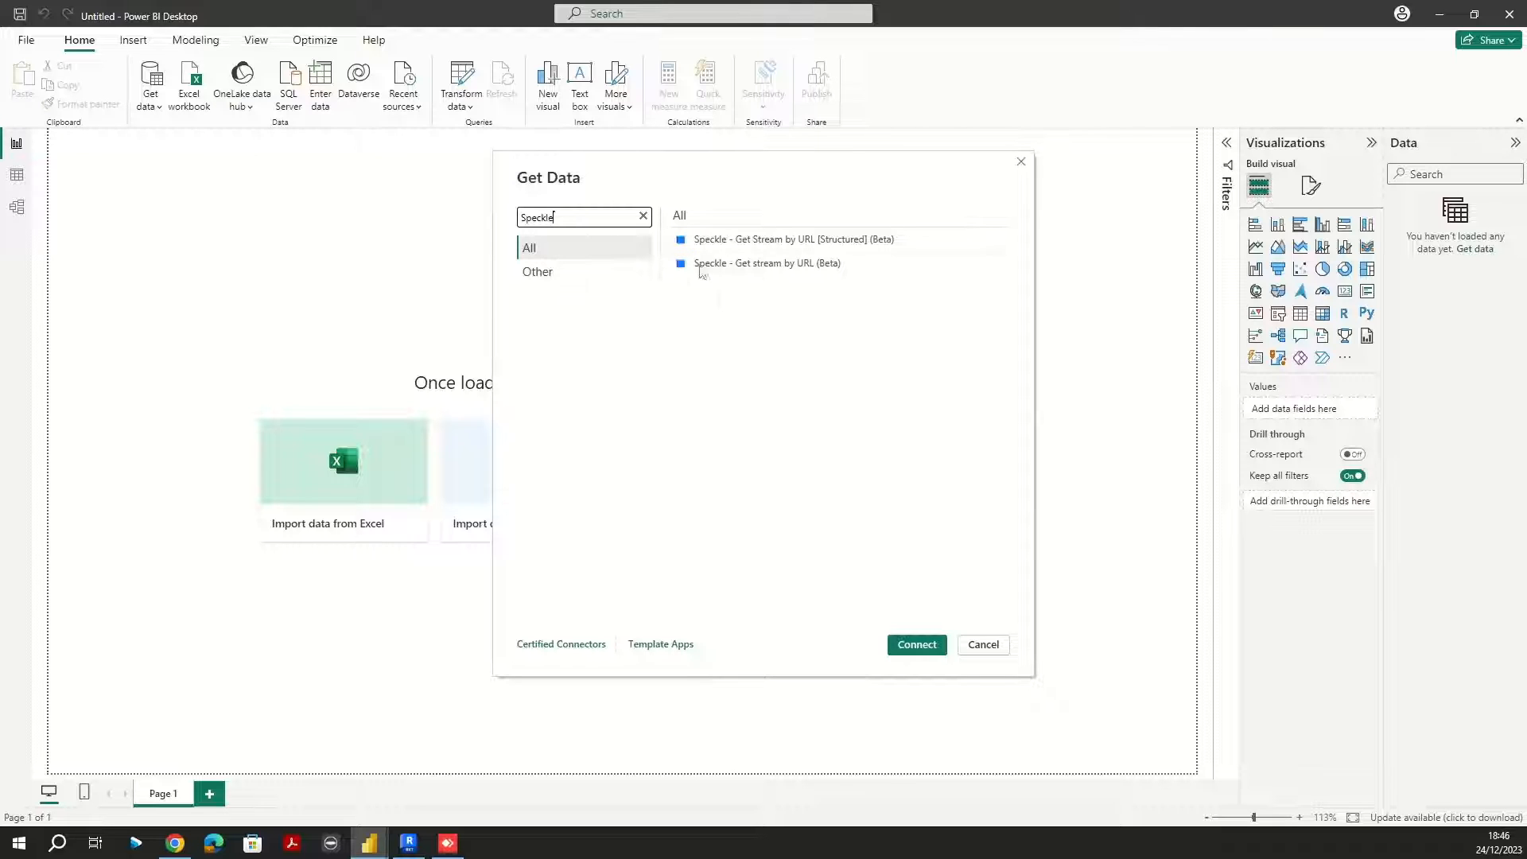
{"action": "left_click", "coordinate": [797, 269]}
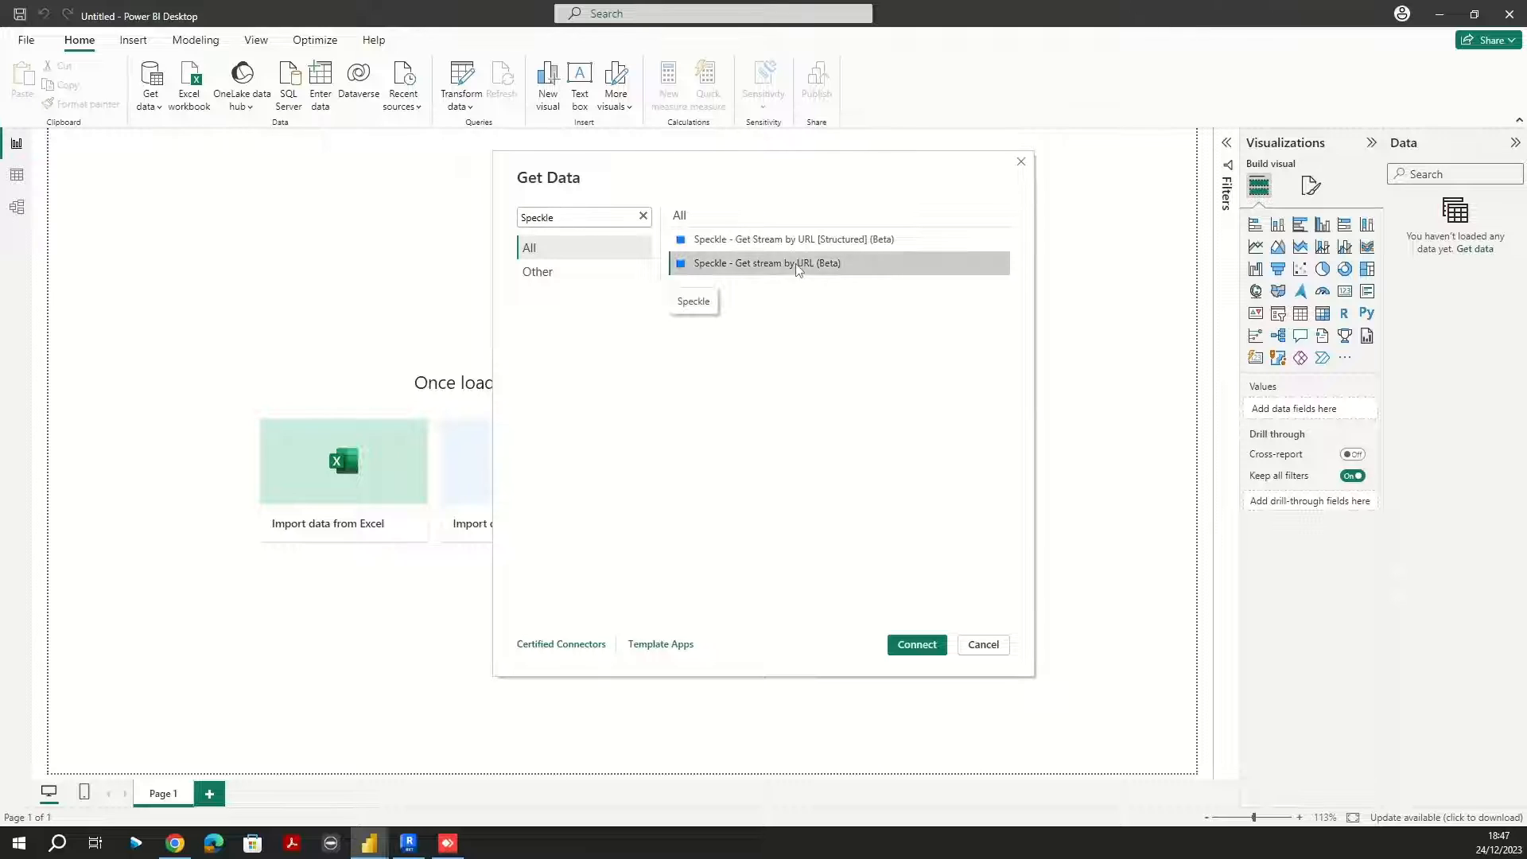
{"action": "left_click", "coordinate": [916, 647]}
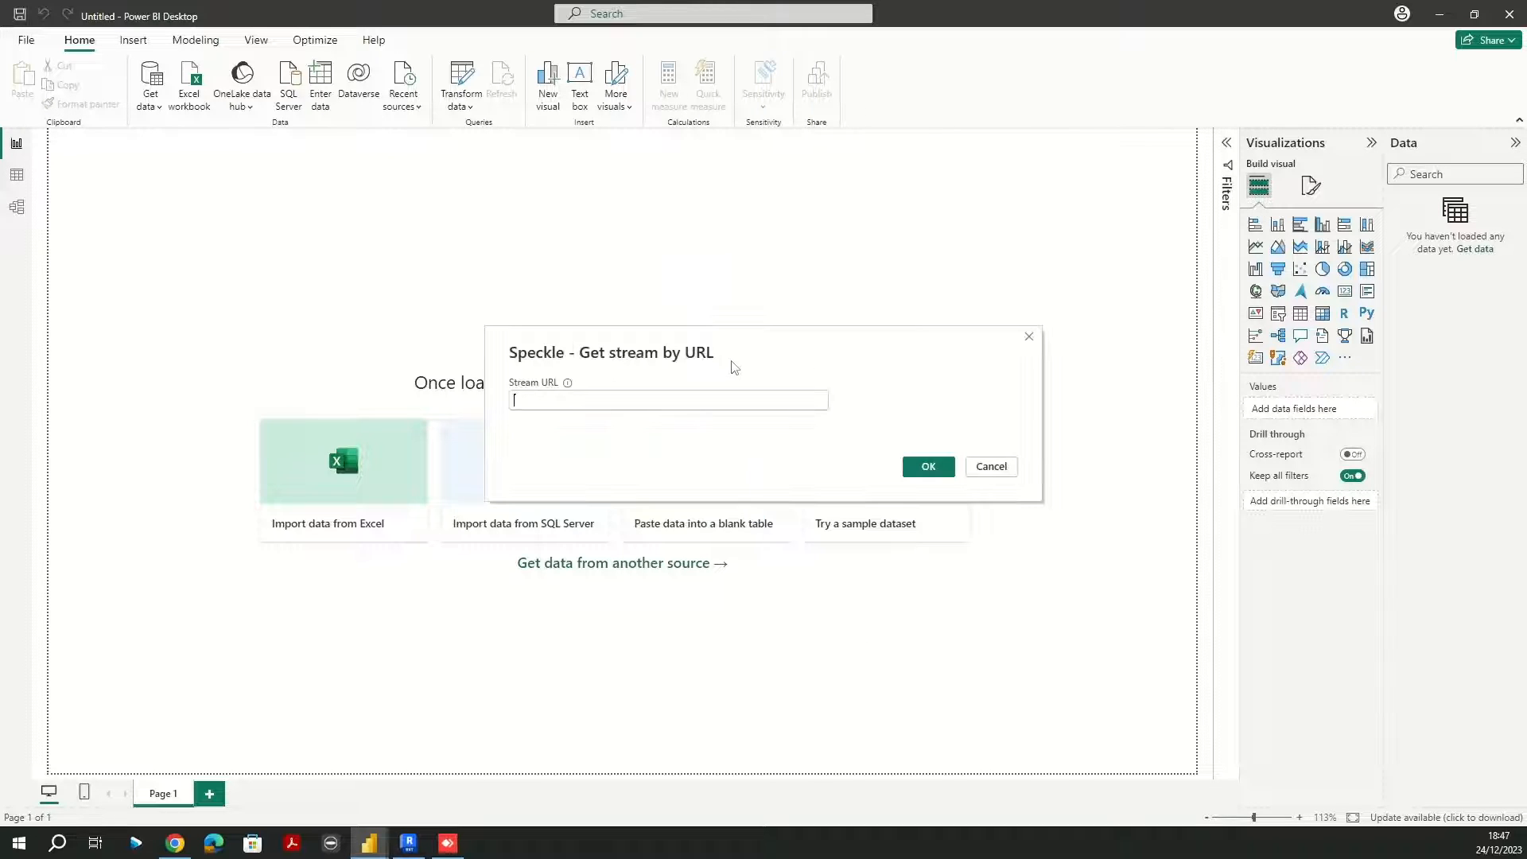
{"action": "left_click", "coordinate": [590, 402]}
{"action": "key", "text": "ctrl+v"}
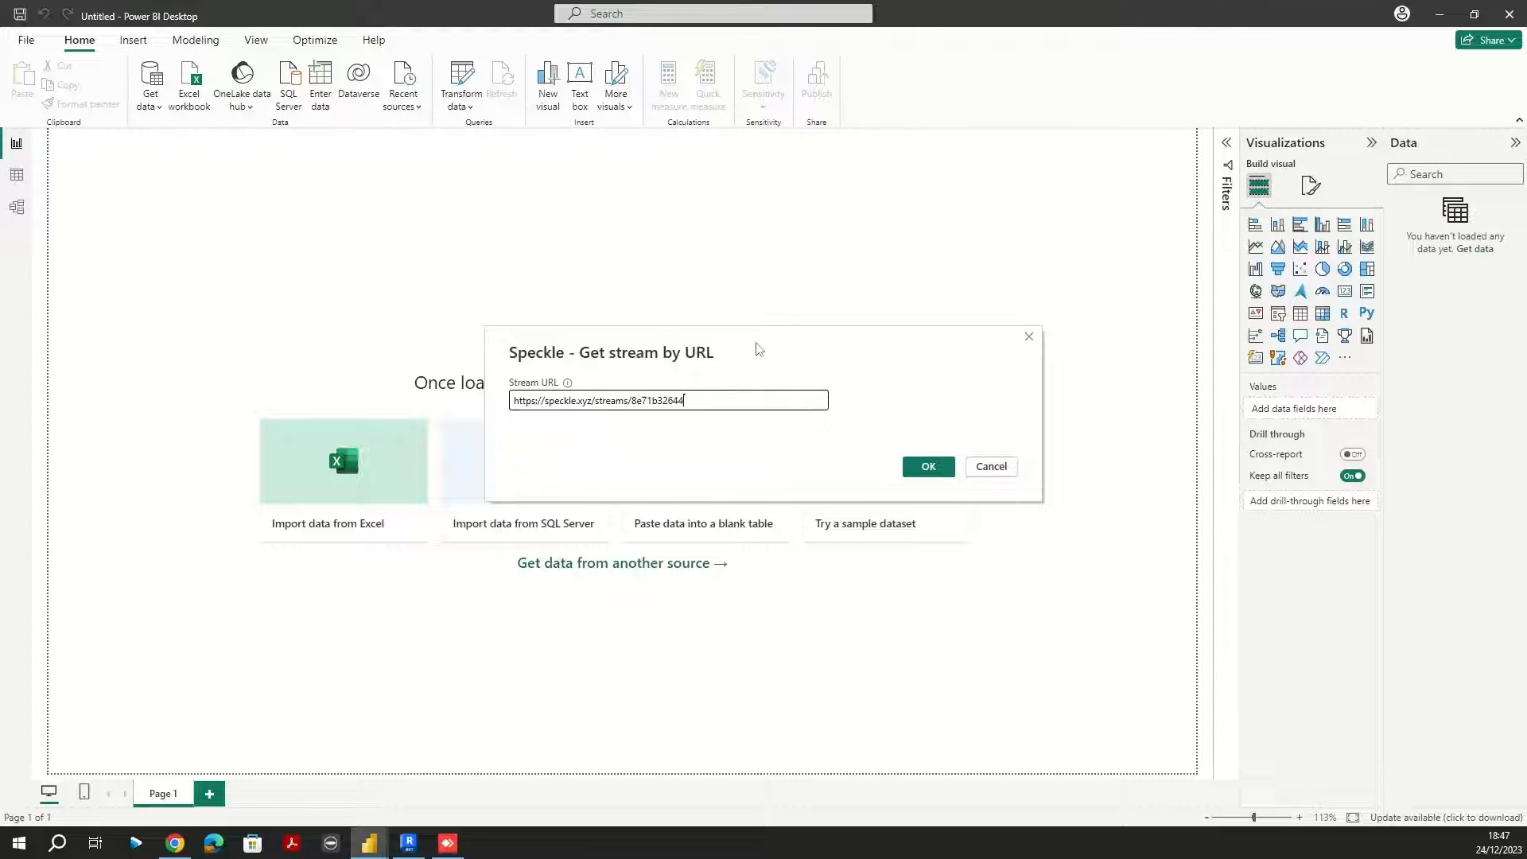
{"action": "left_click", "coordinate": [931, 466]}
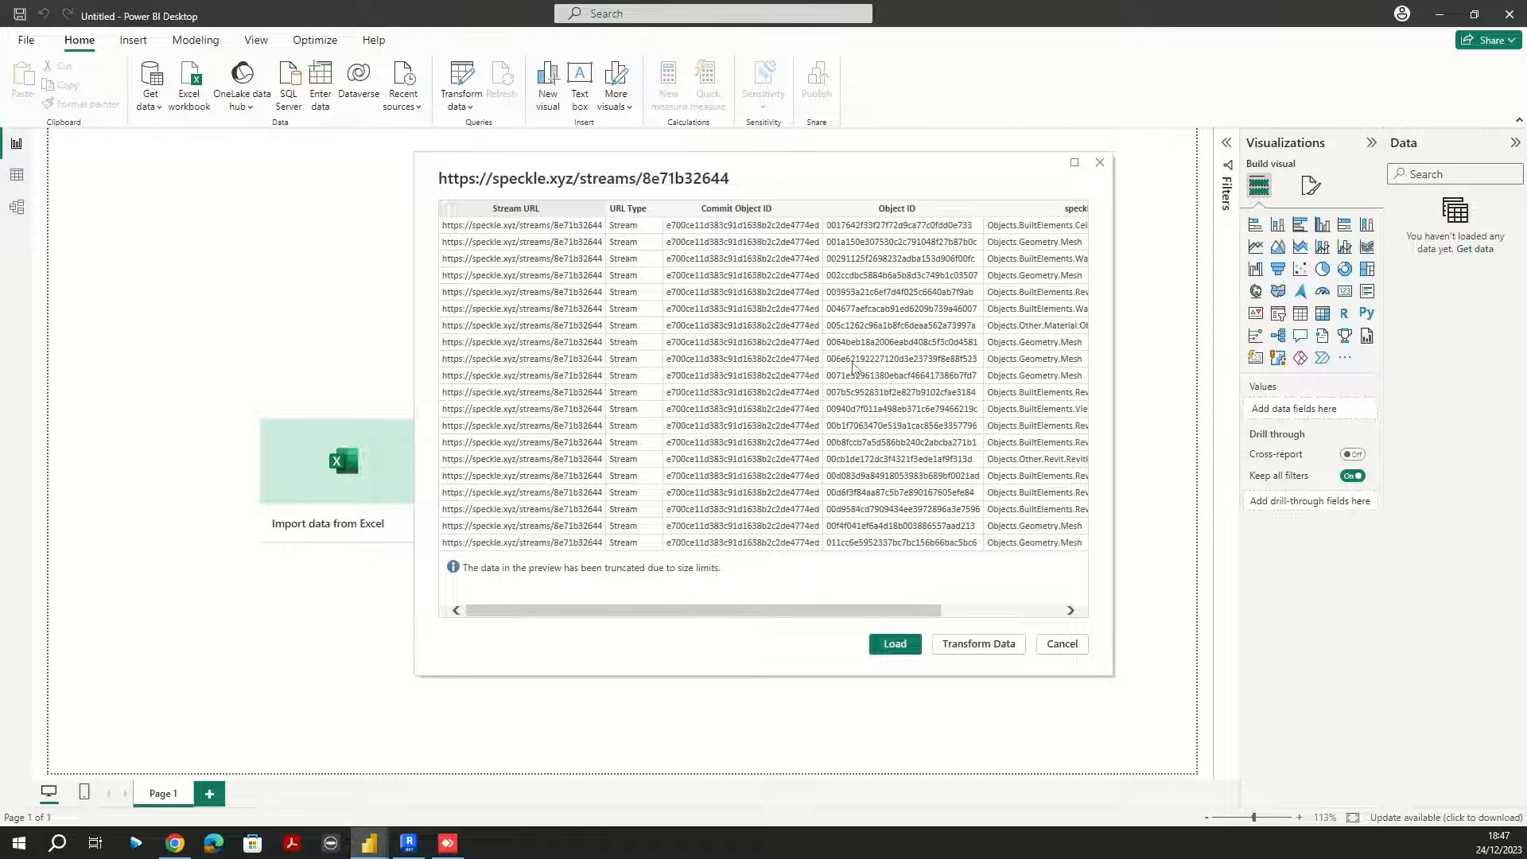
{"action": "left_click_drag", "start_coordinate": [757, 165], "coordinate": [467, 141]}
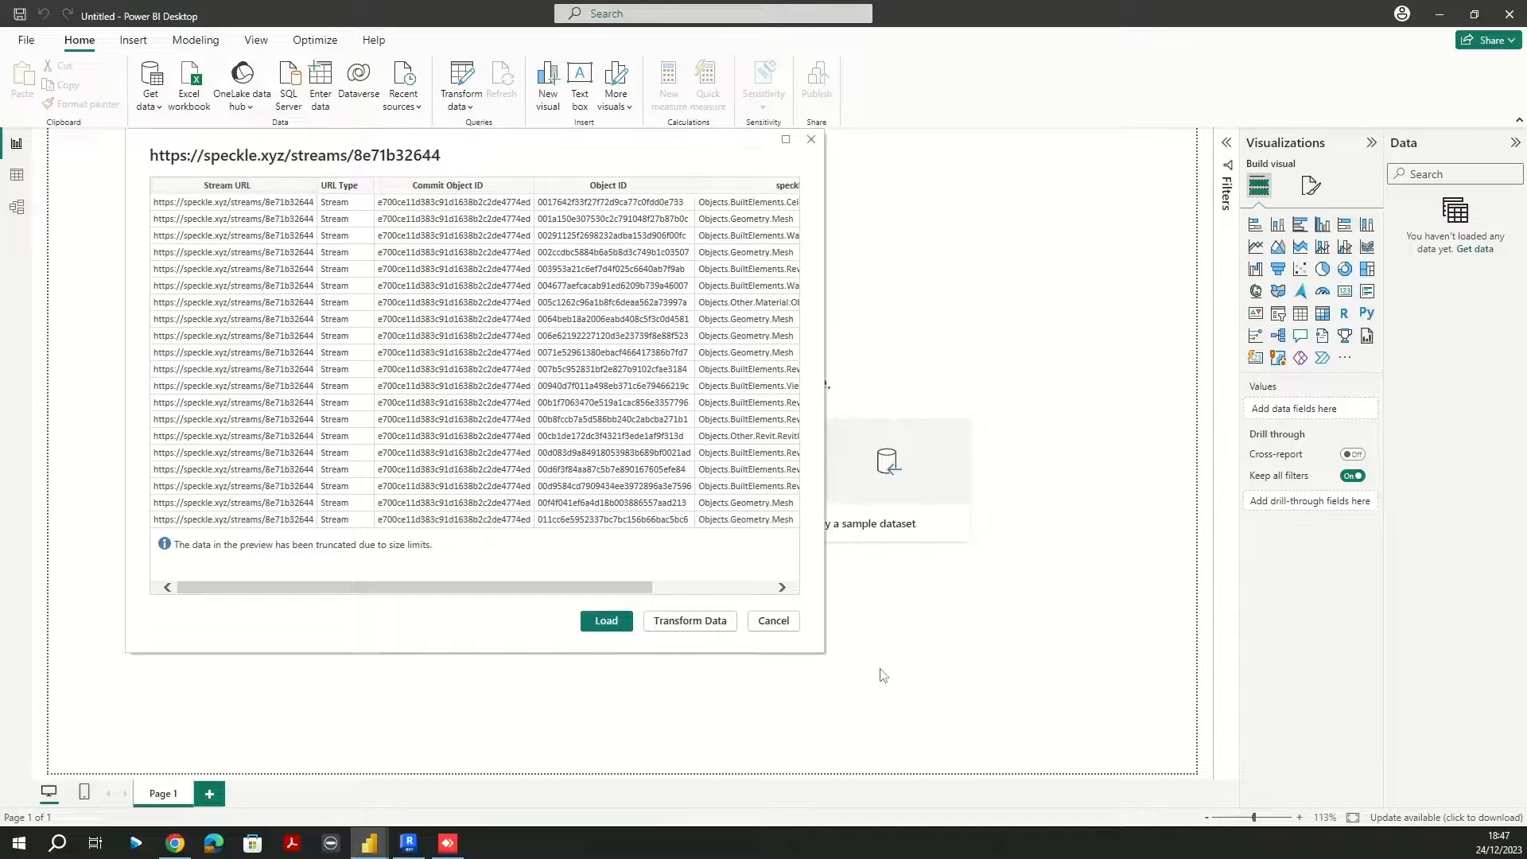
{"action": "left_click_drag", "start_coordinate": [824, 653], "coordinate": [1202, 707]}
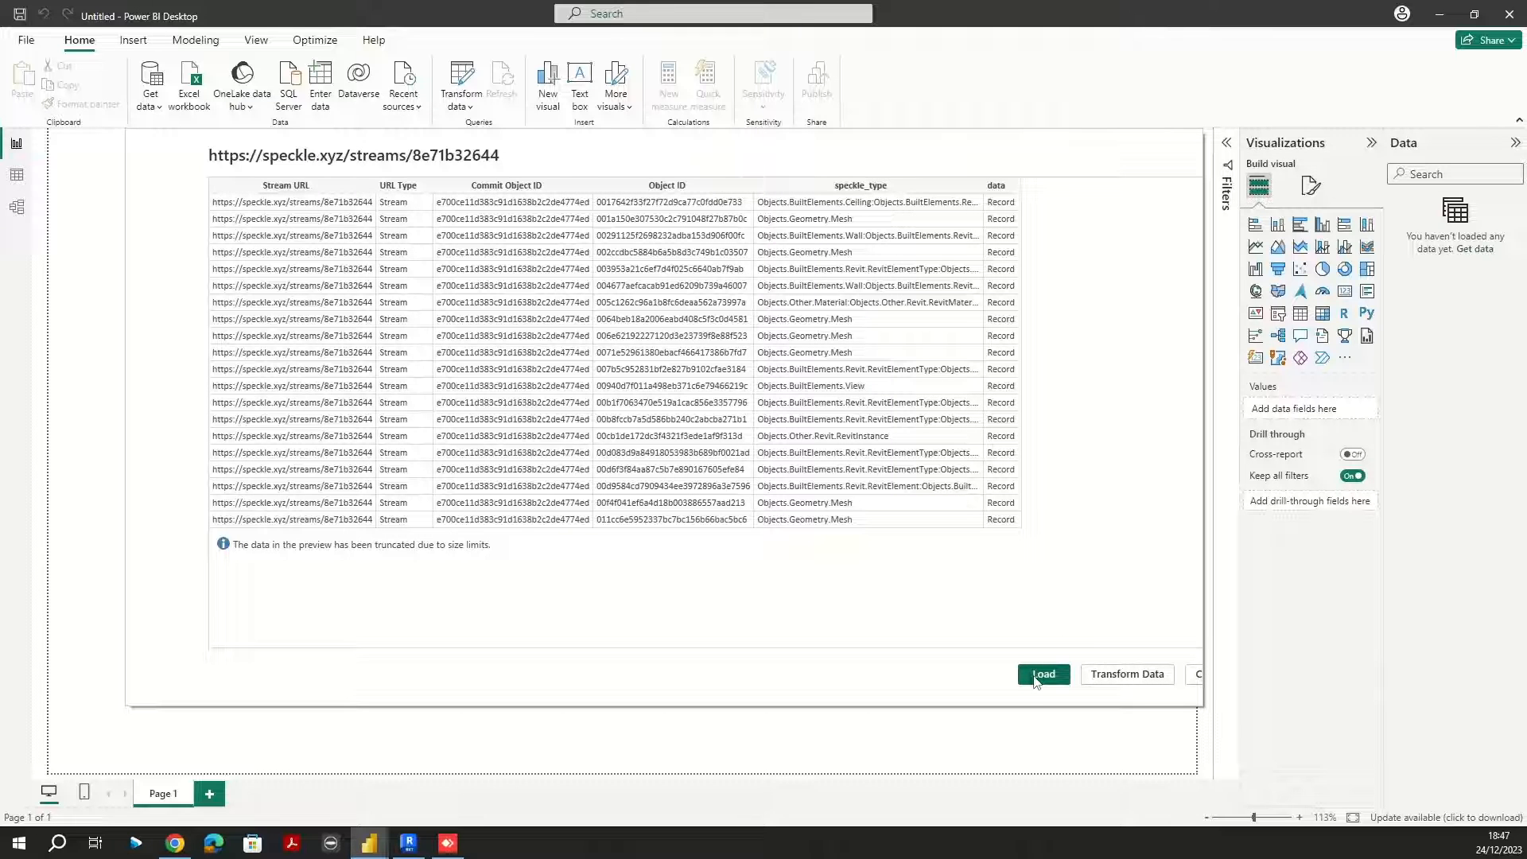
{"action": "left_click", "coordinate": [1041, 674]}
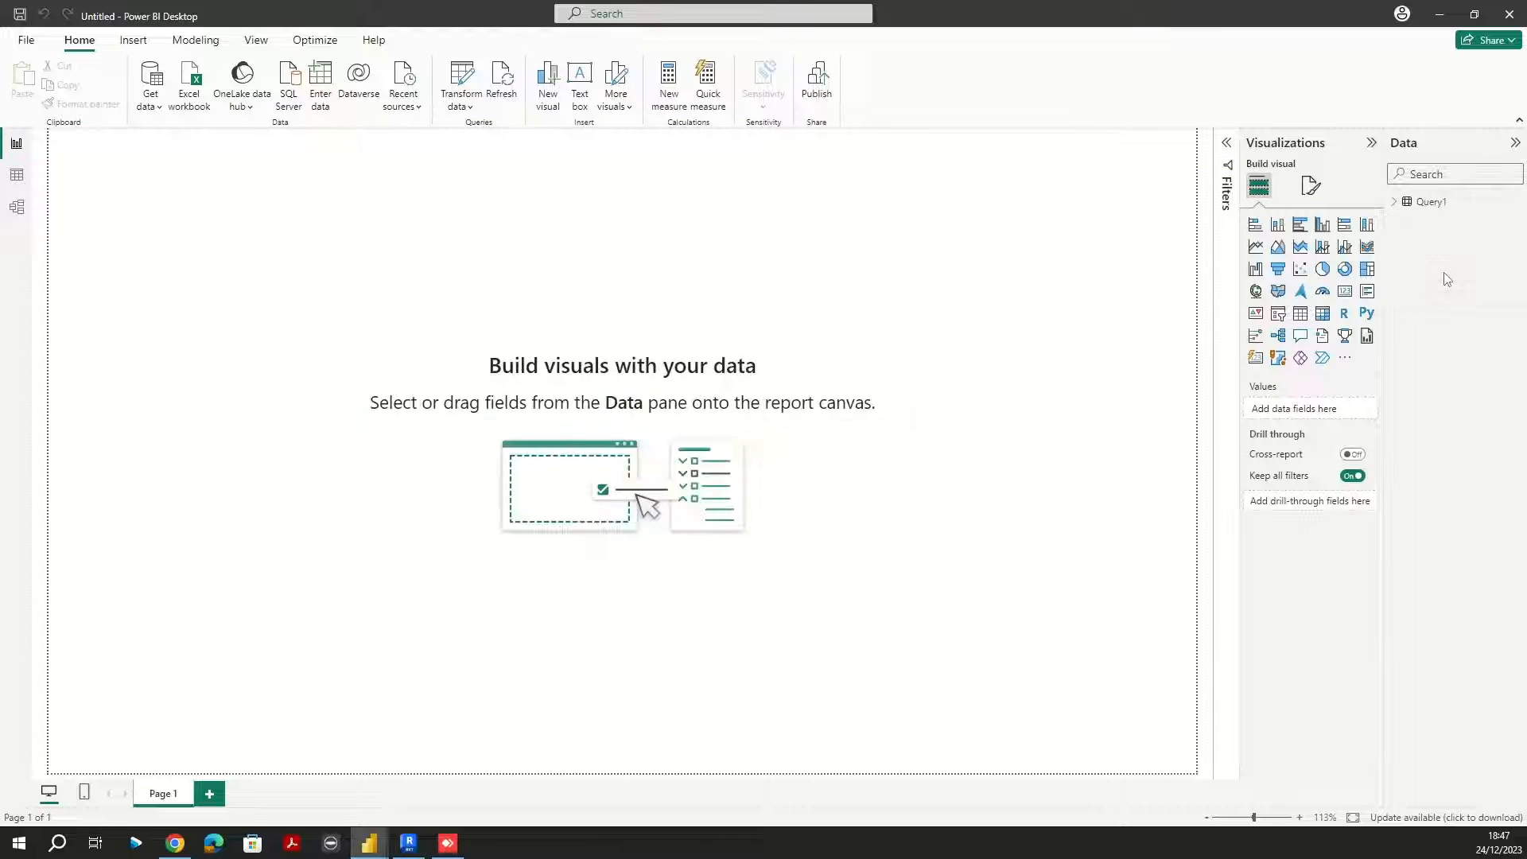
Step: Expand the fields of Query1, open it in the Power Query Editor and preview the first row's data record
{"action": "left_click", "coordinate": [1395, 203]}
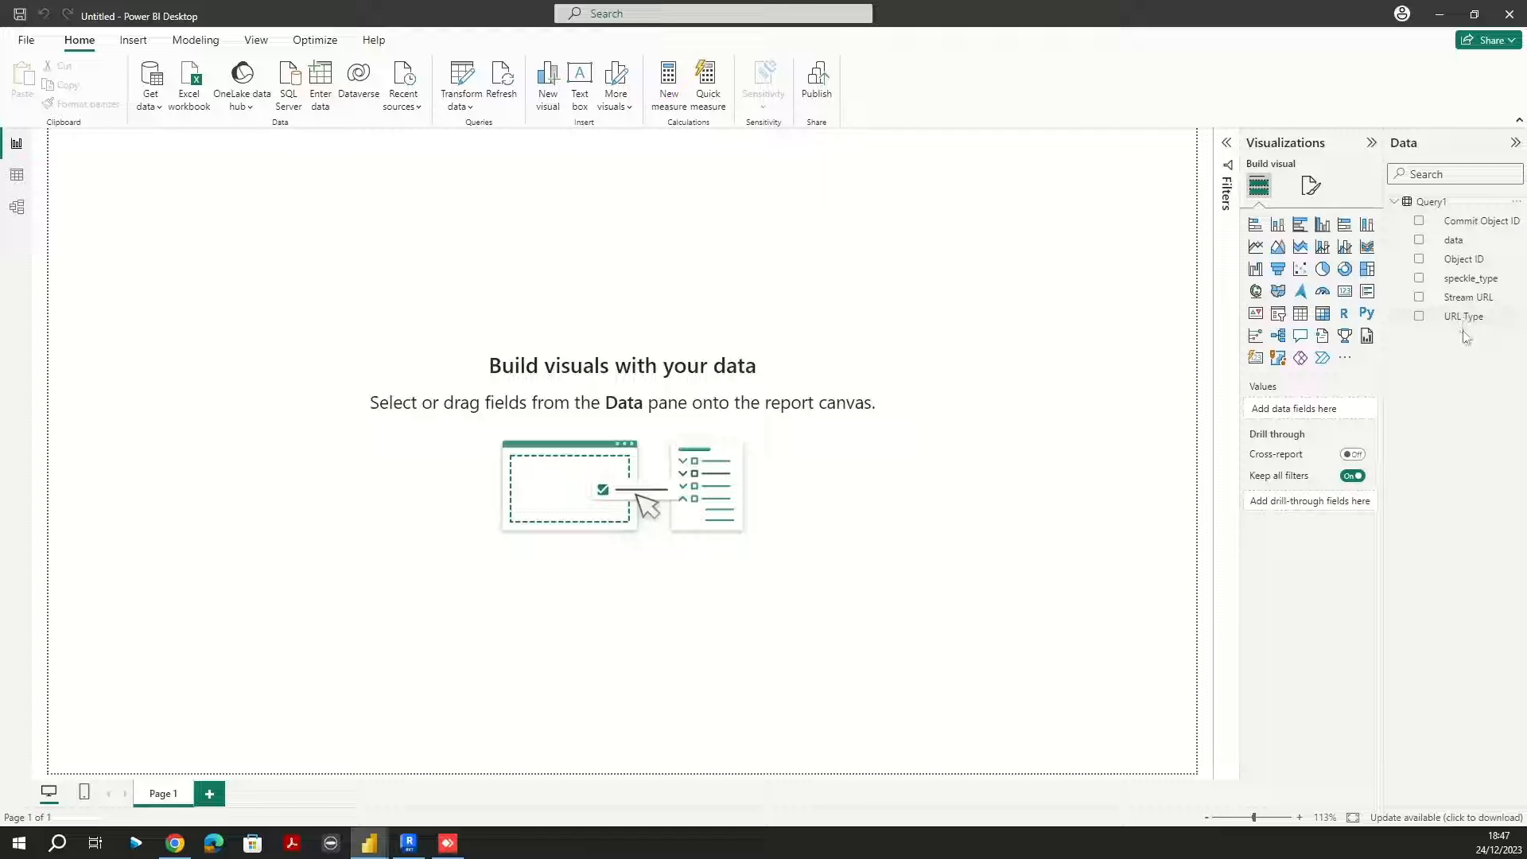
{"action": "left_click", "coordinate": [462, 96]}
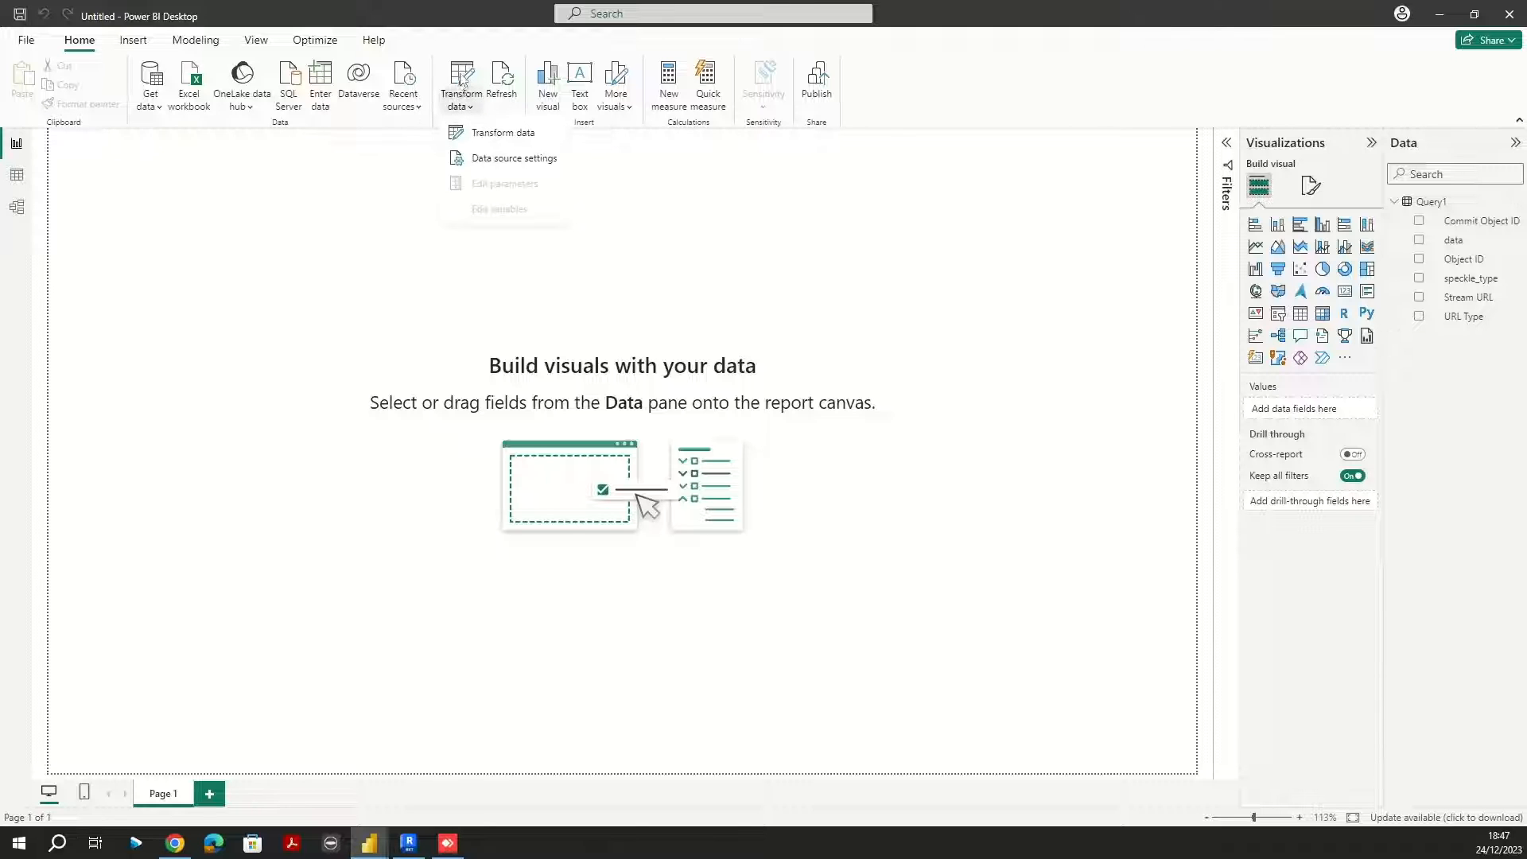
{"action": "left_click", "coordinate": [461, 75]}
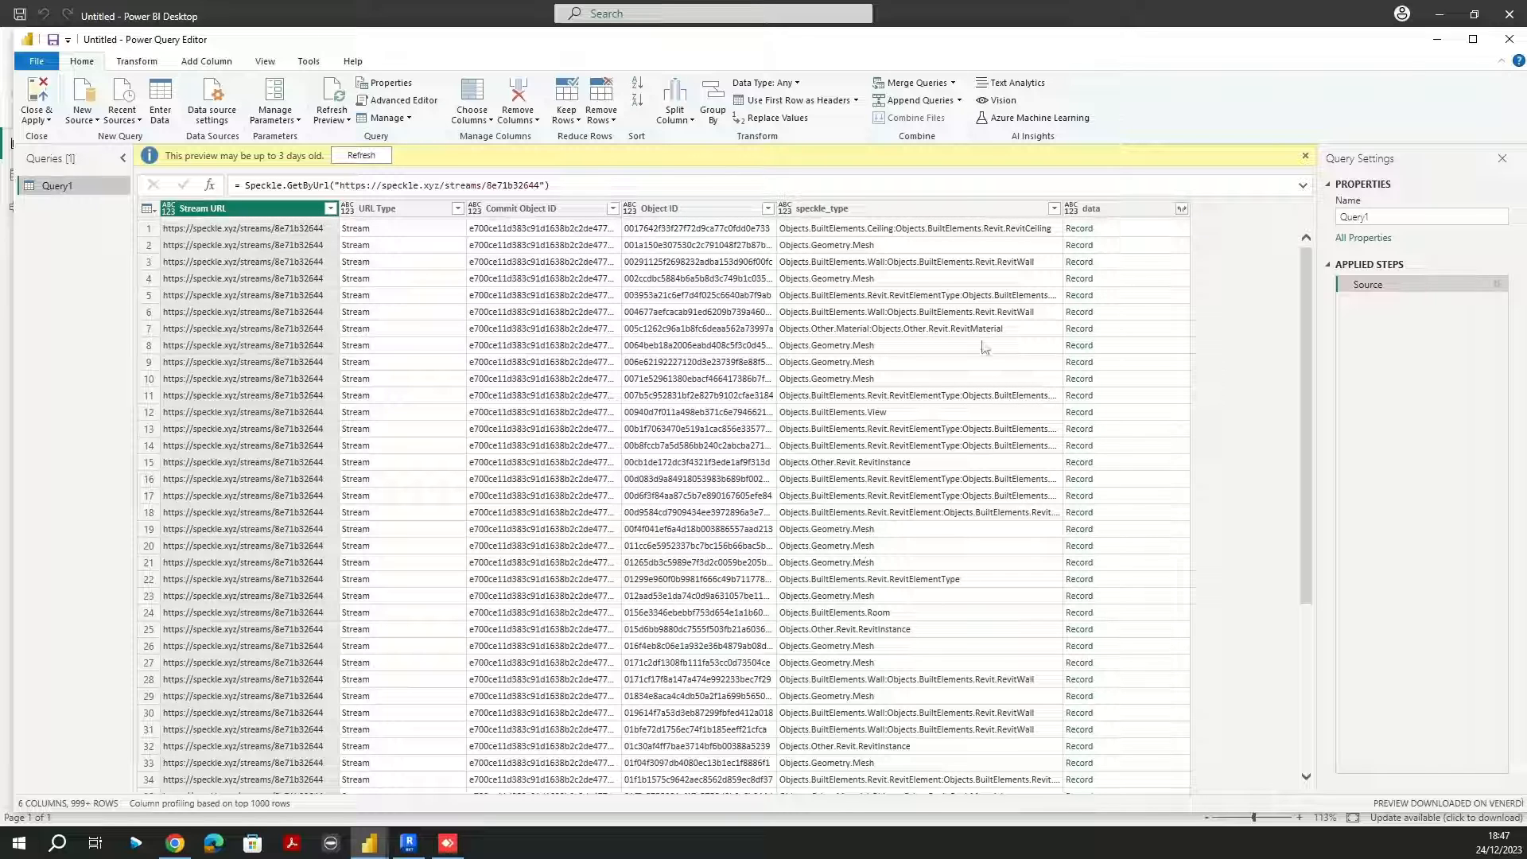
{"action": "left_click", "coordinate": [1122, 234]}
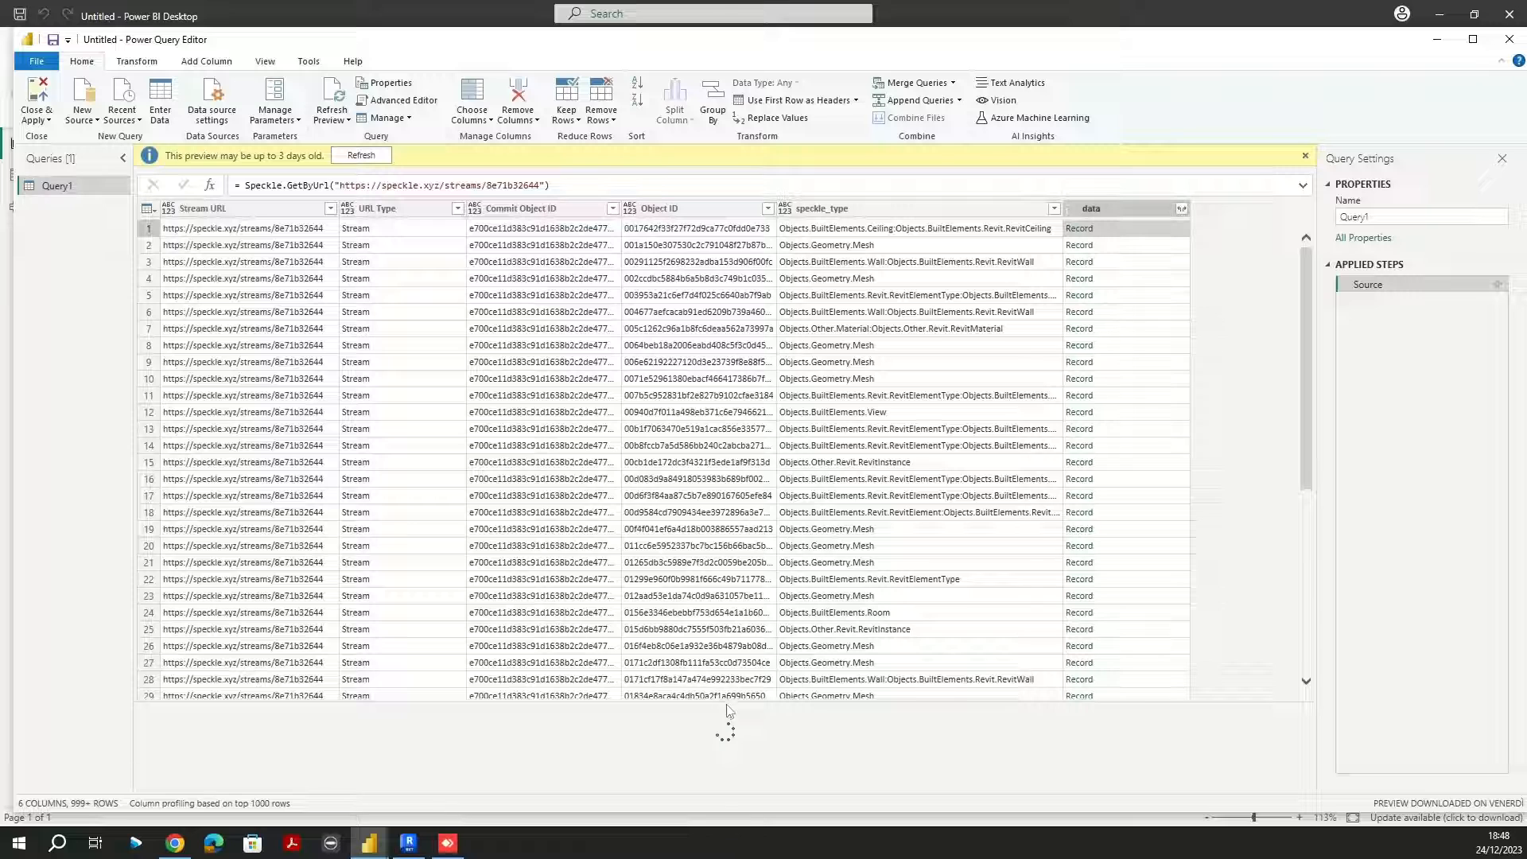
{"action": "left_click_drag", "start_coordinate": [726, 703], "coordinate": [713, 504]}
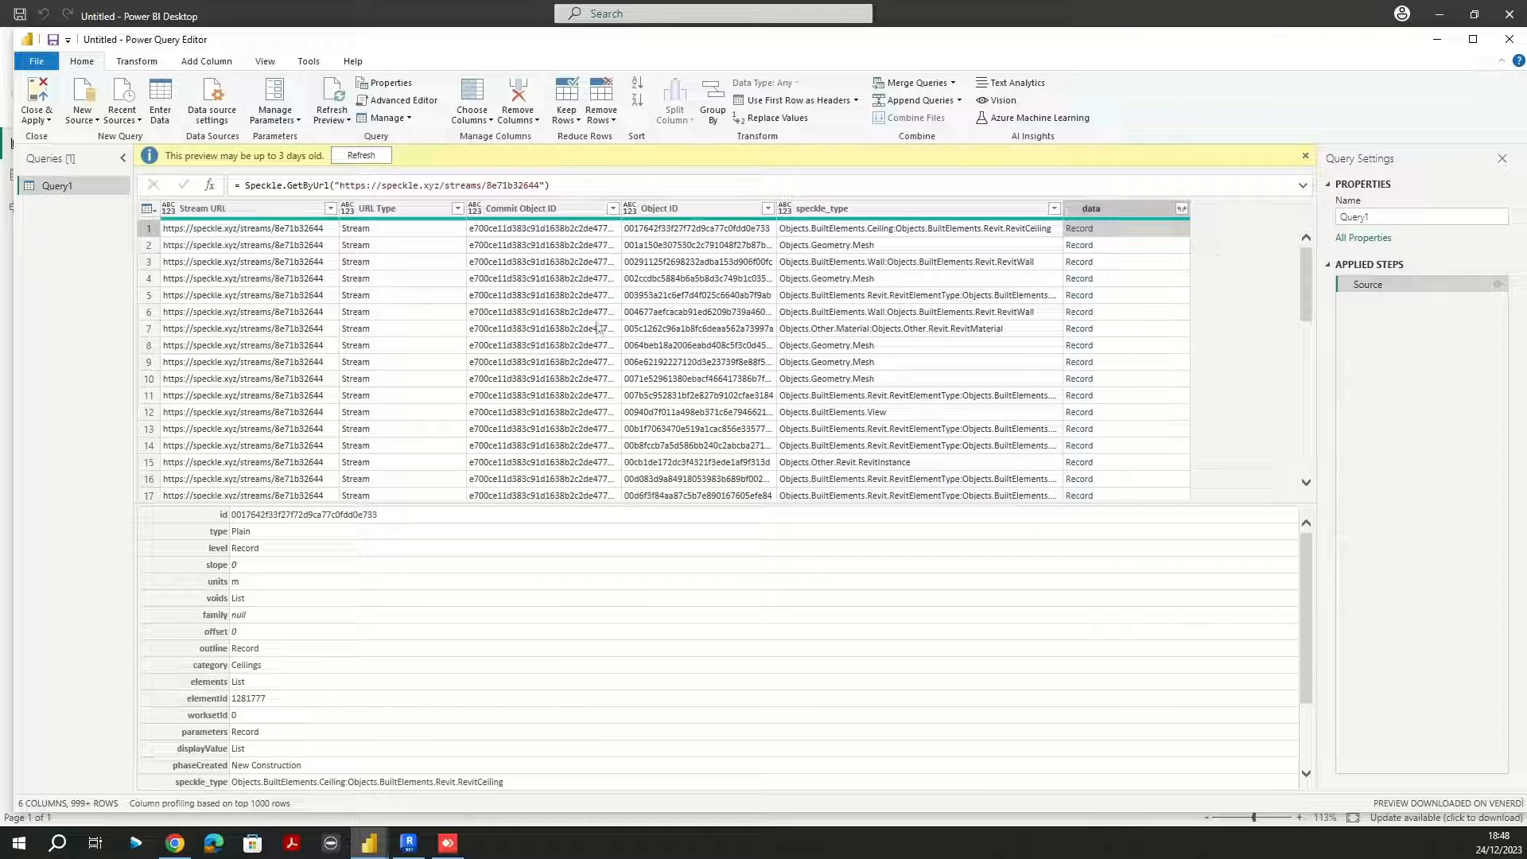
Step: Start a new custom column for Query1 and name it parameters
{"action": "left_click", "coordinate": [206, 62]}
{"action": "left_click", "coordinate": [94, 111]}
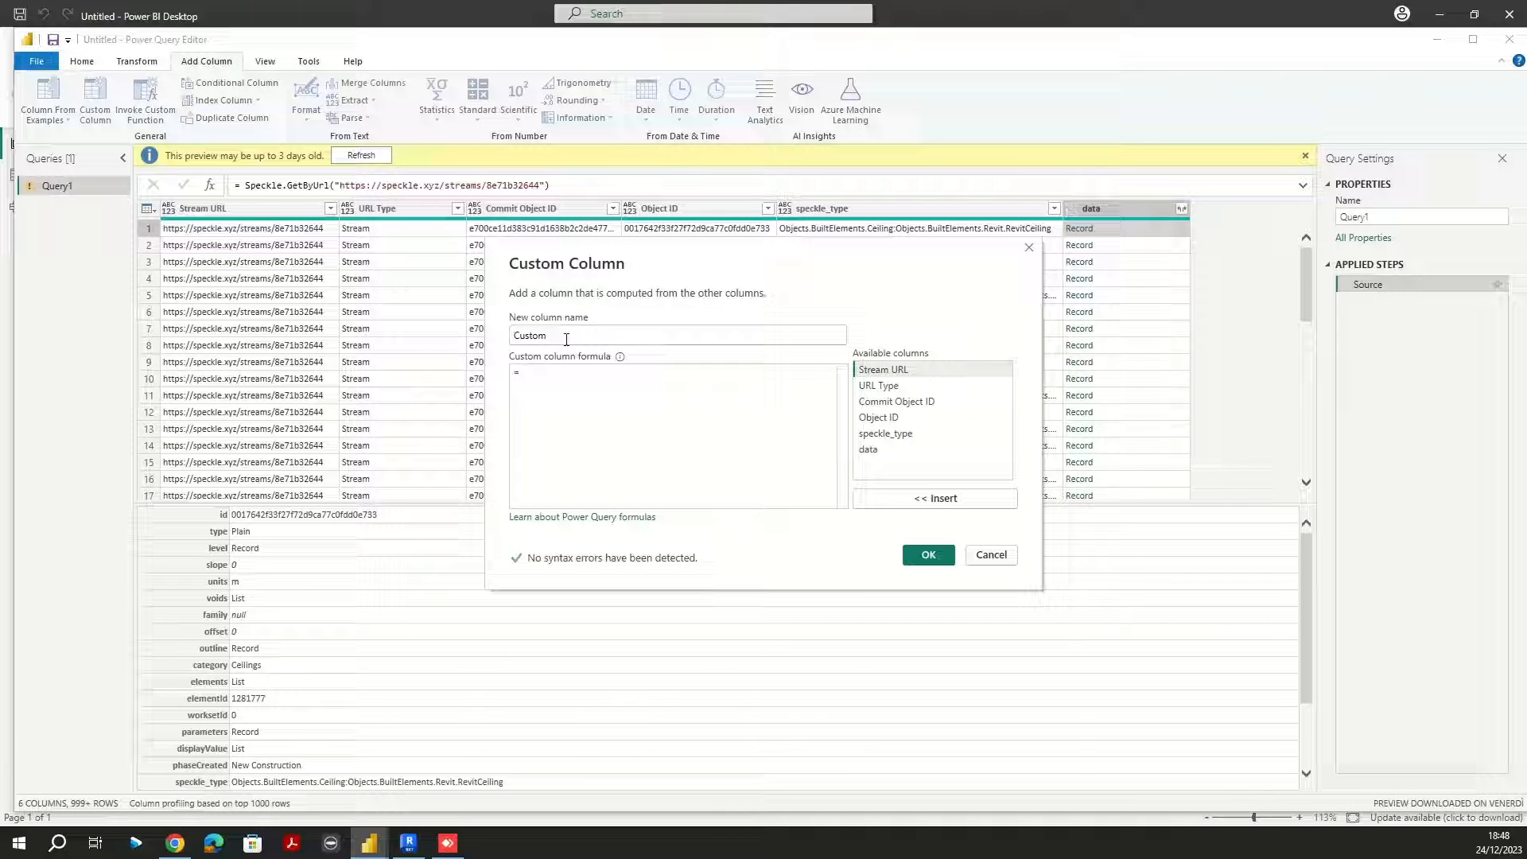
{"action": "double_click", "coordinate": [520, 335]}
{"action": "type", "text": "parameters"}
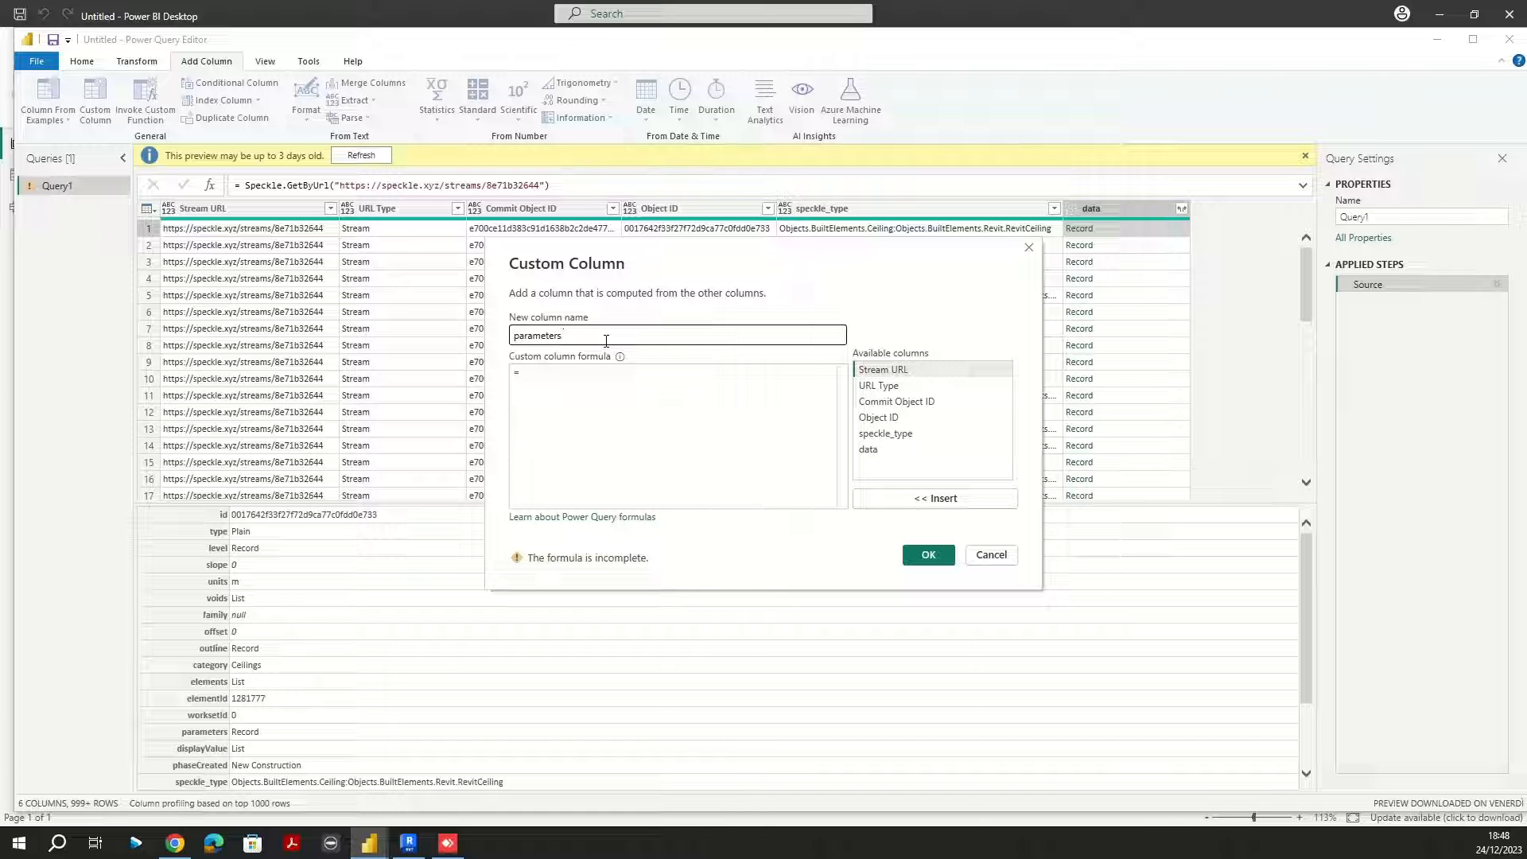
Step: Create the parameters column with the formula = [data][parameters] and preview the first row's parameters record
{"action": "left_click", "coordinate": [561, 380]}
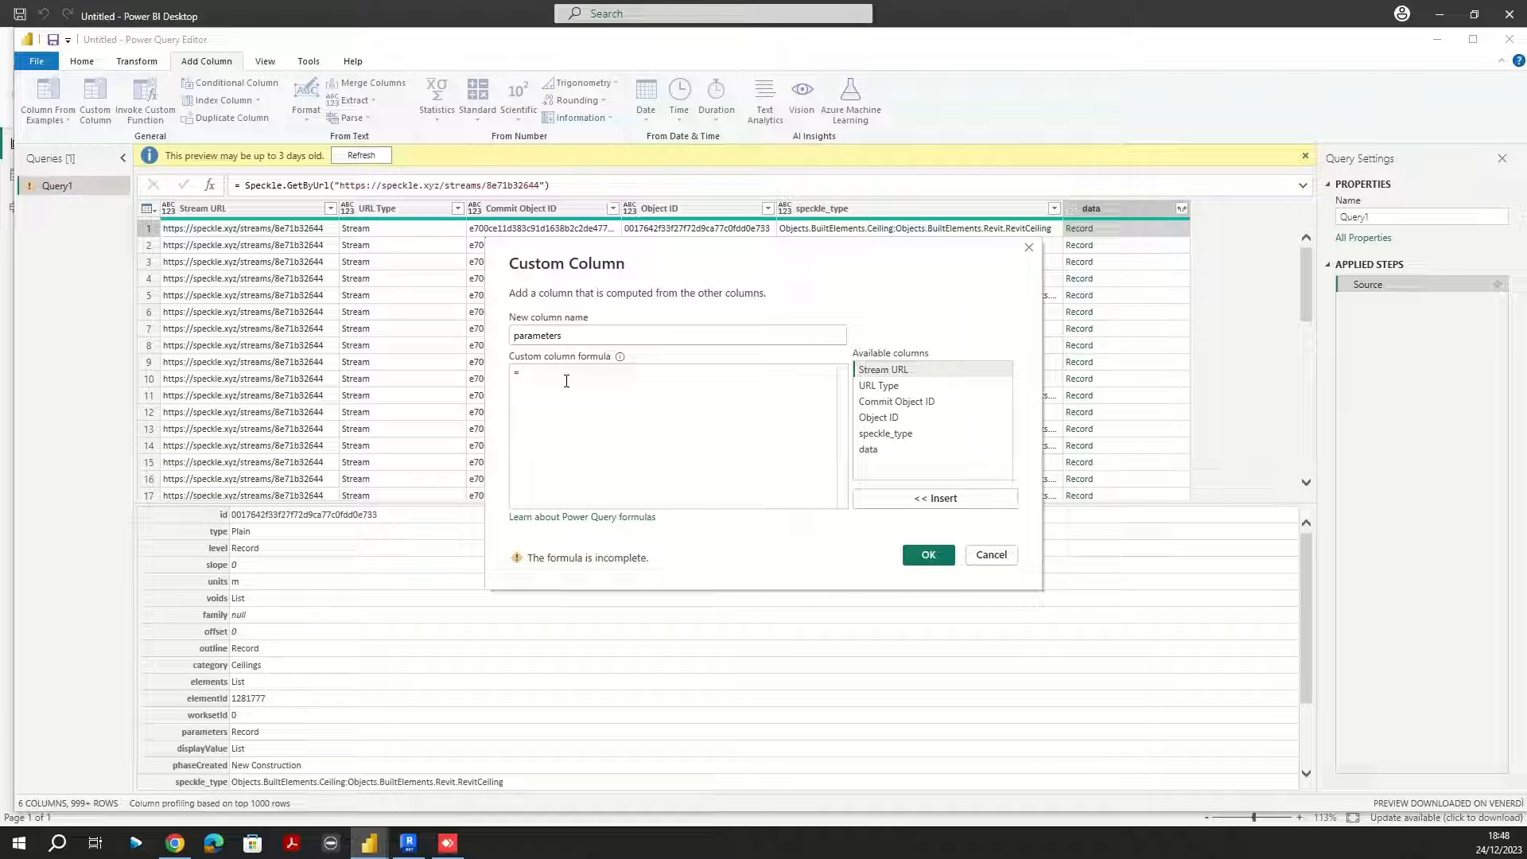
{"action": "type", "text": "["}
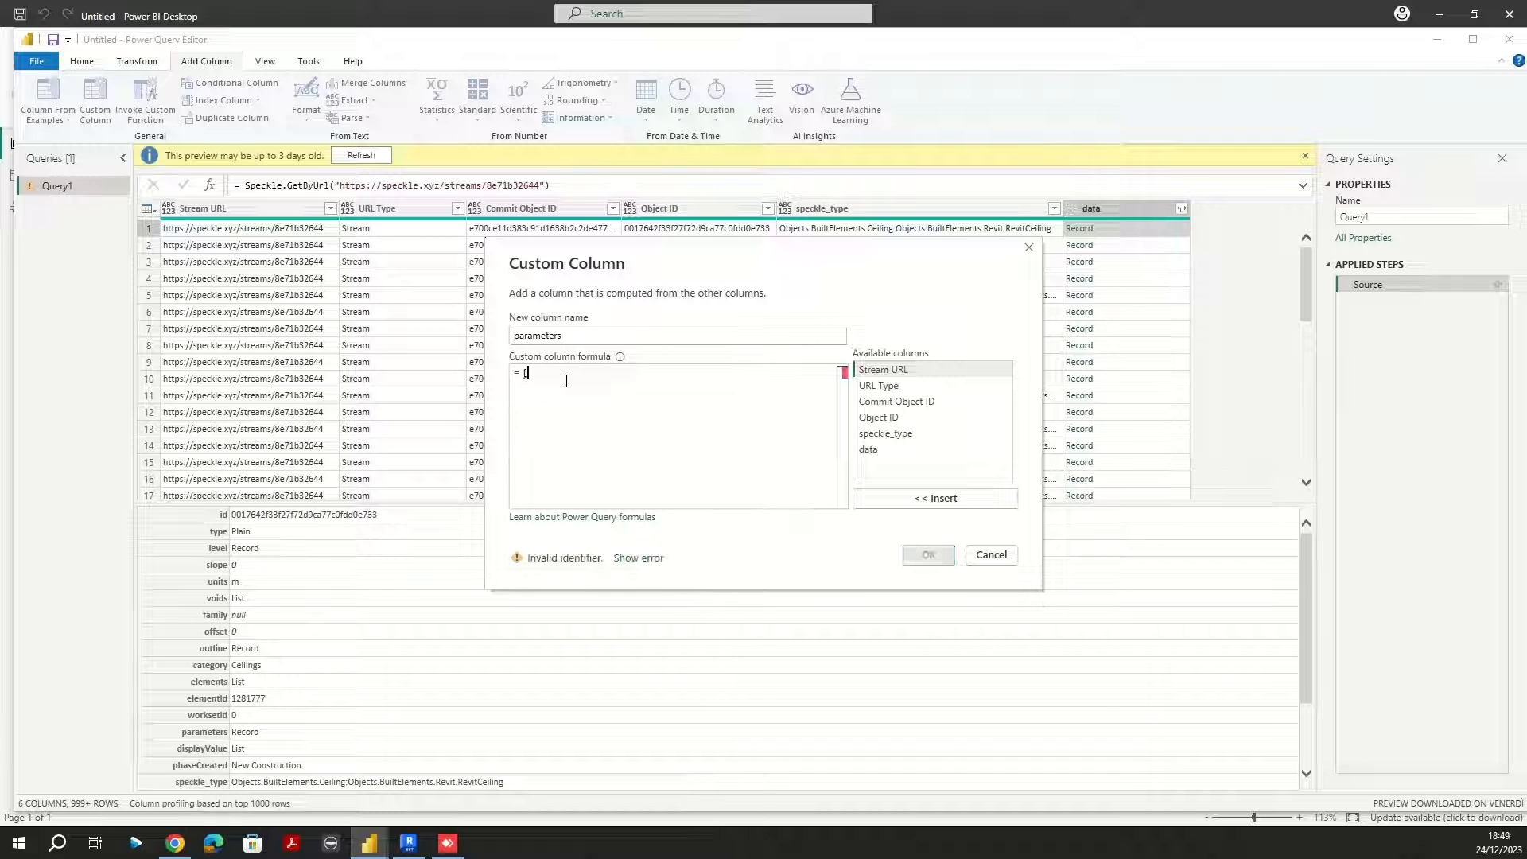
{"action": "type", "text": "dta"}
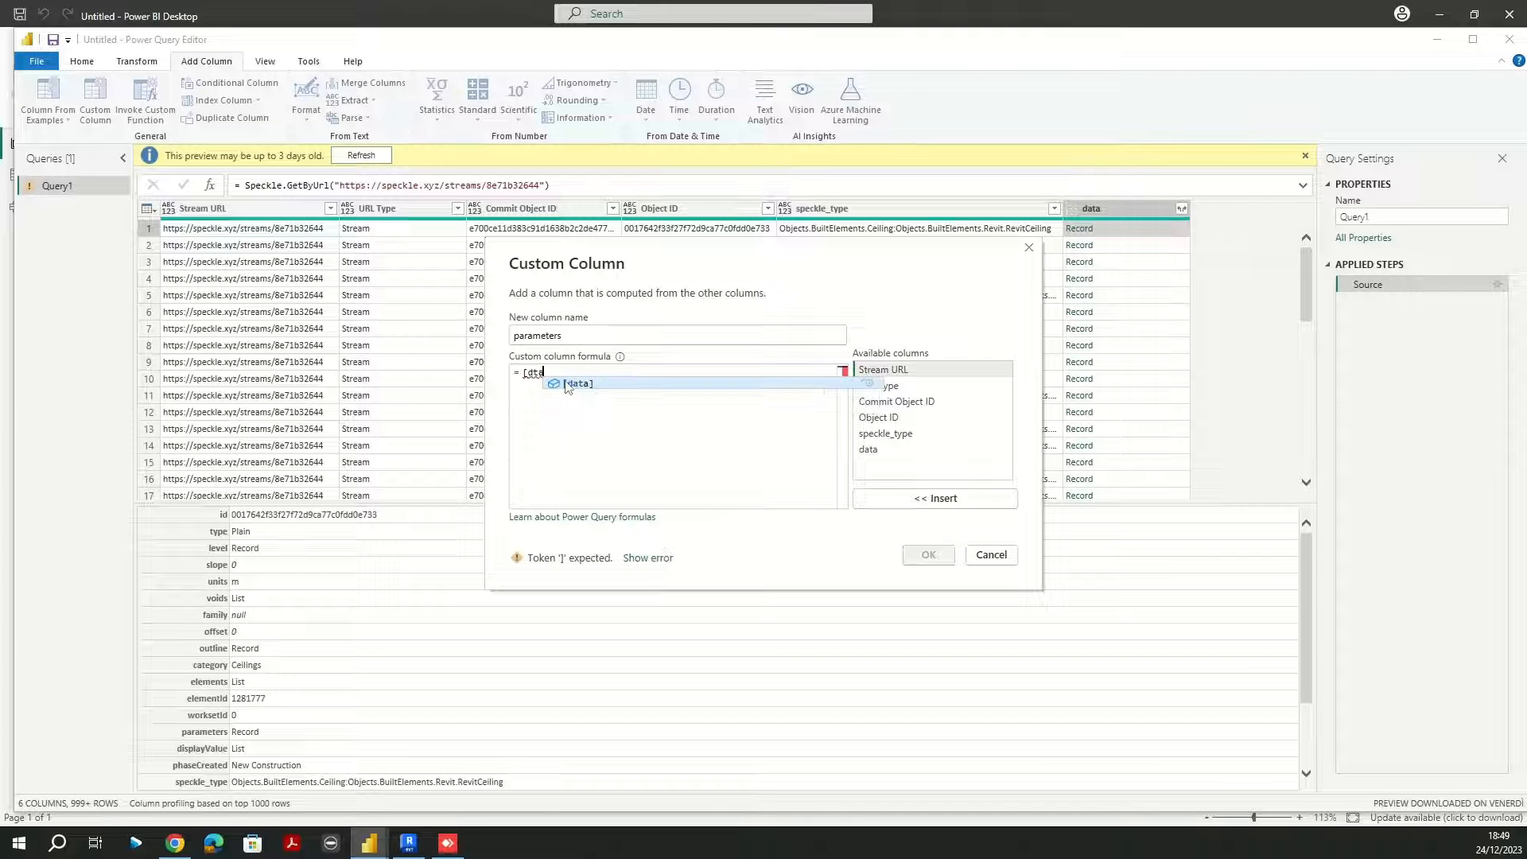
{"action": "left_click", "coordinate": [576, 384]}
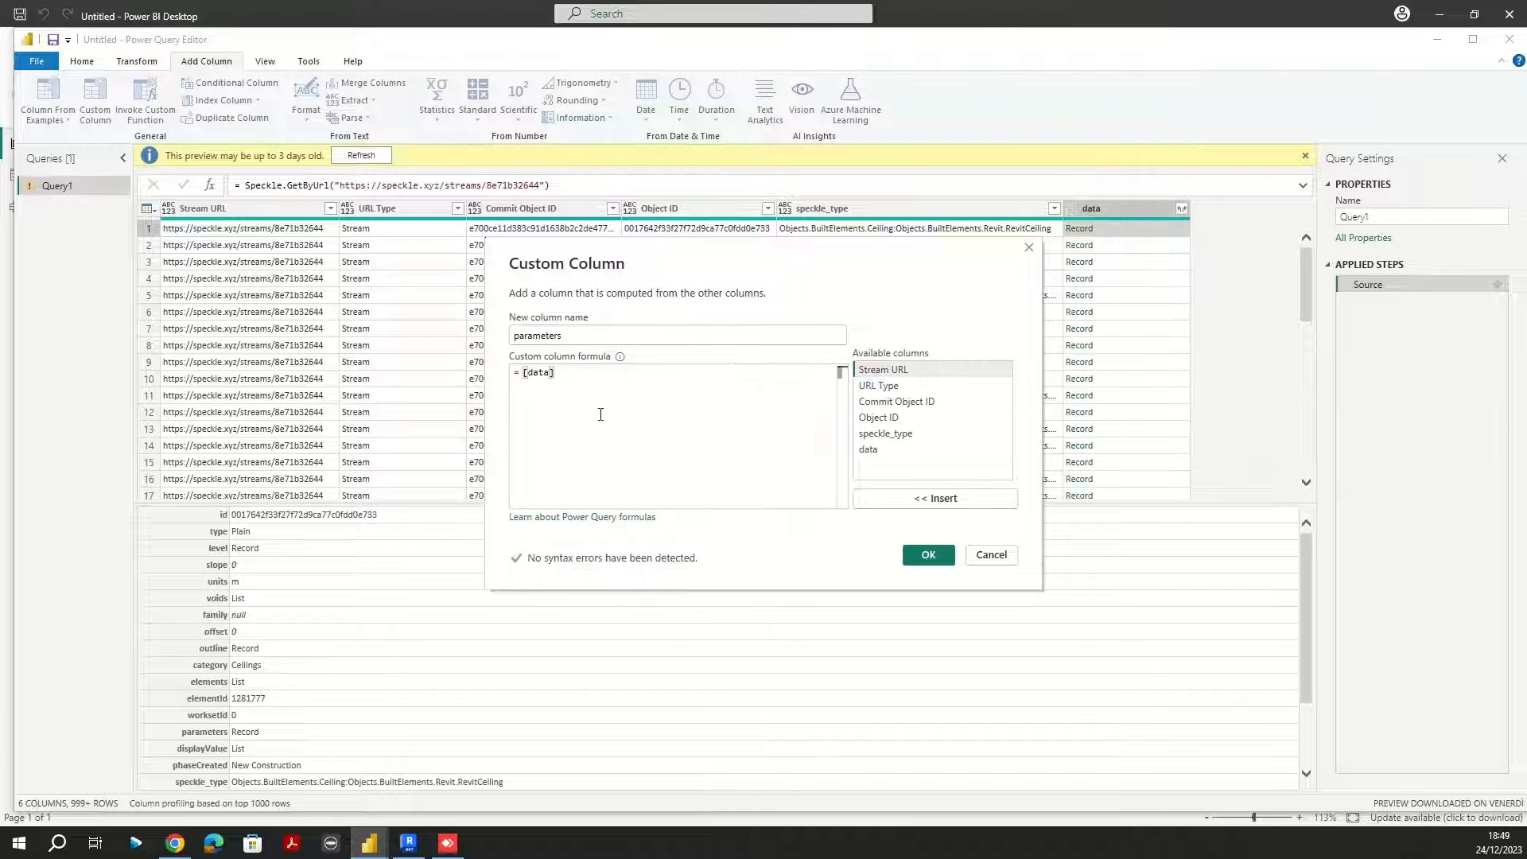
{"action": "type", "text": "]"}
{"action": "key", "text": "BackSpace"}
{"action": "type", "text": "["}
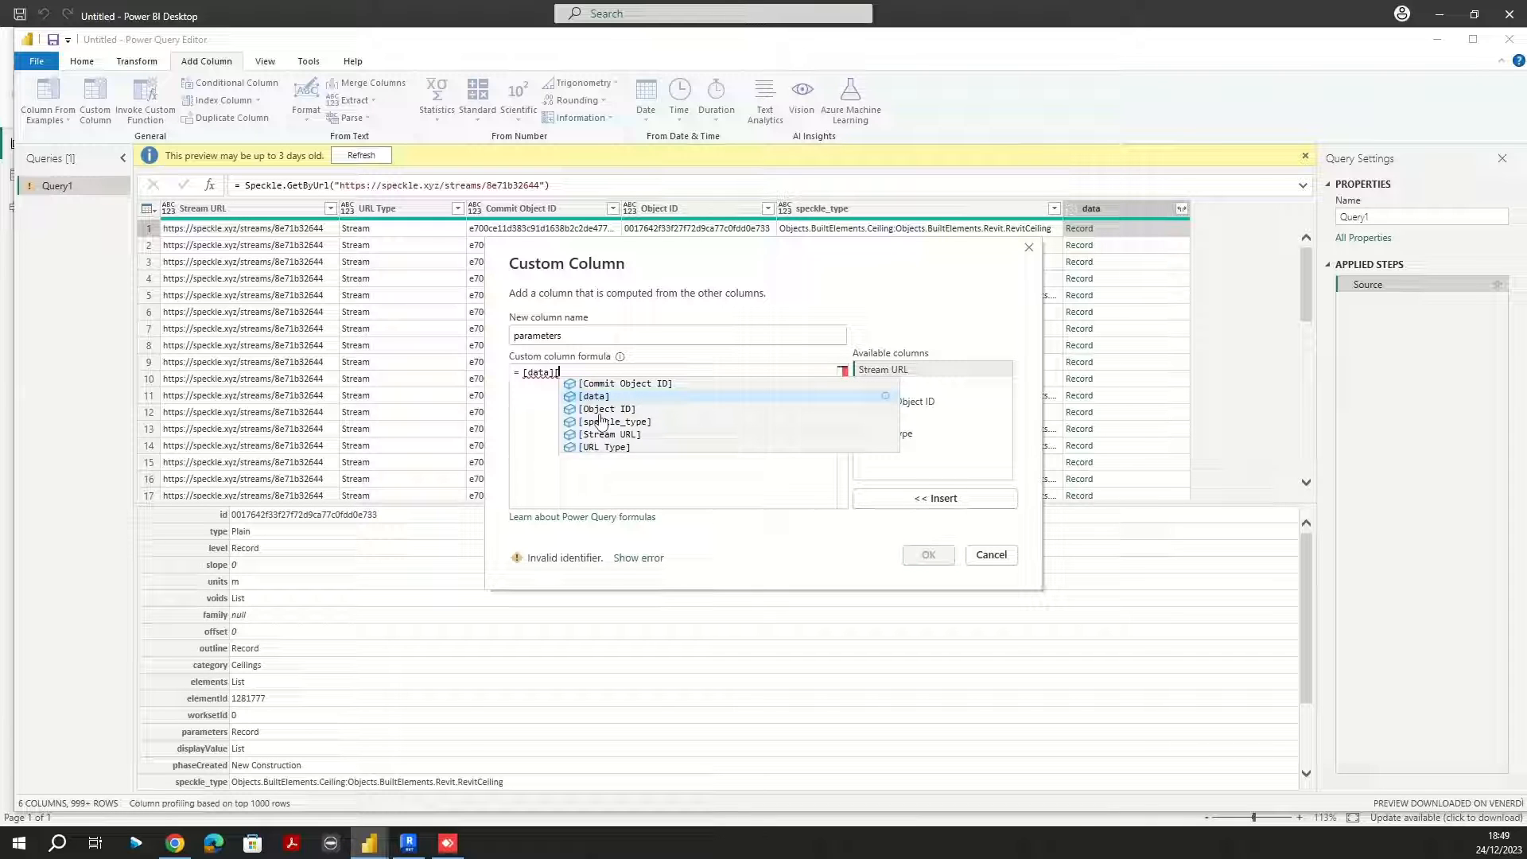
{"action": "type", "text": "pa"}
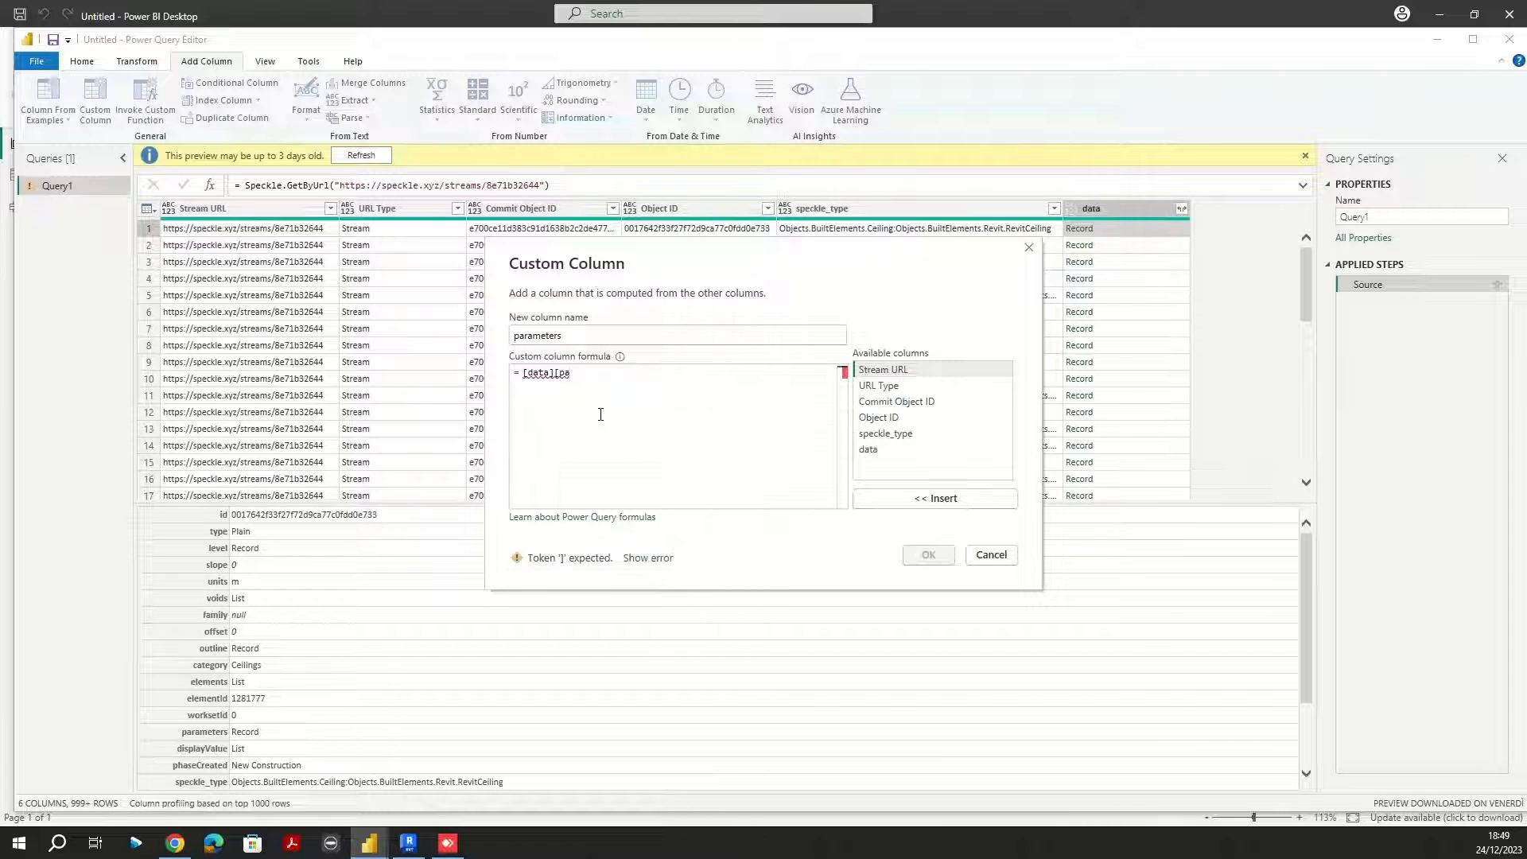
{"action": "type", "text": "rameters"}
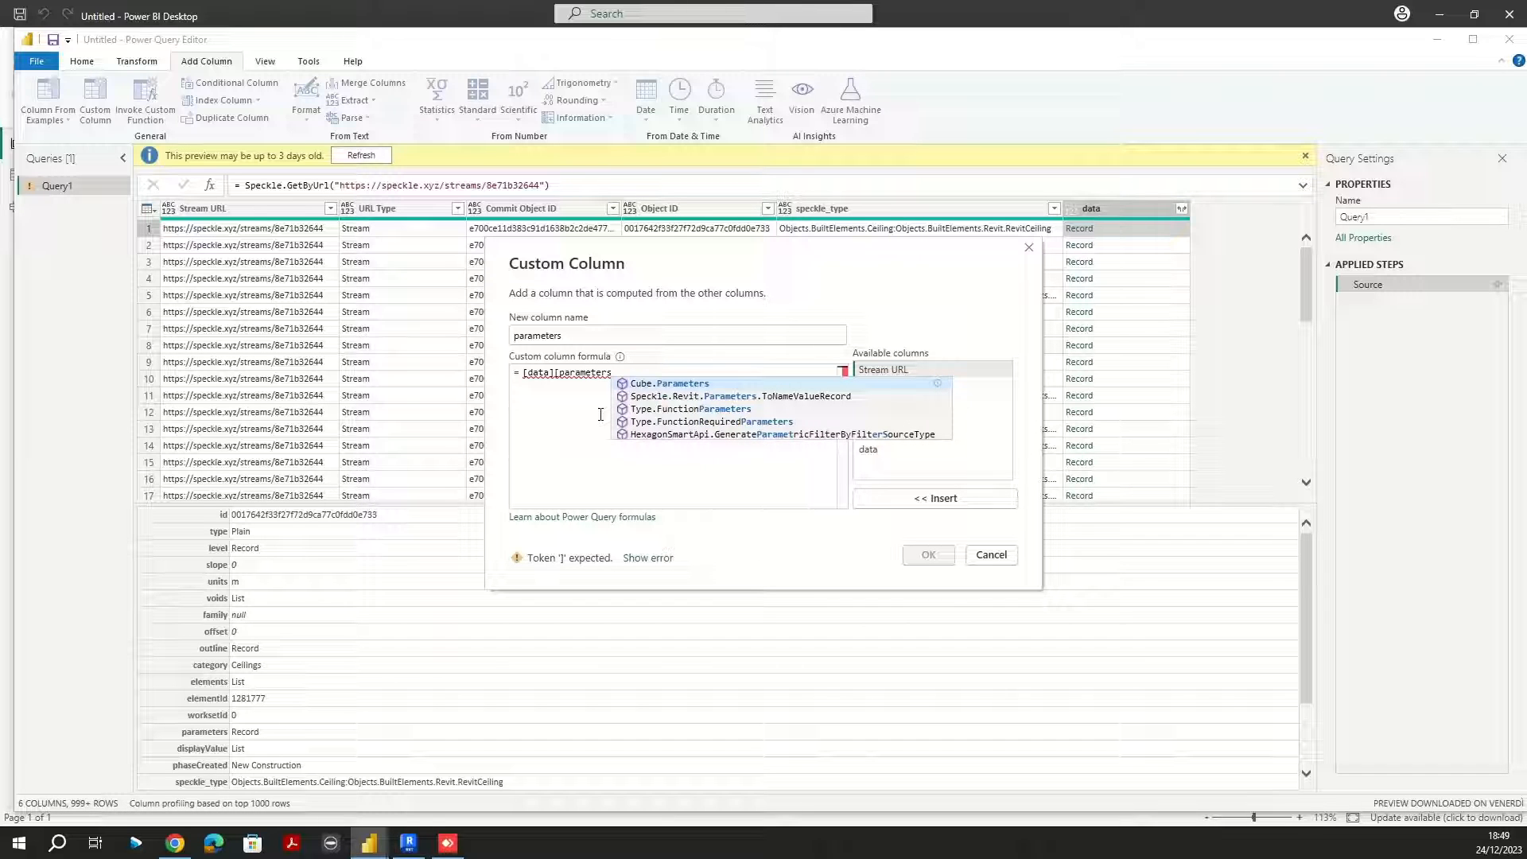
{"action": "type", "text": "]"}
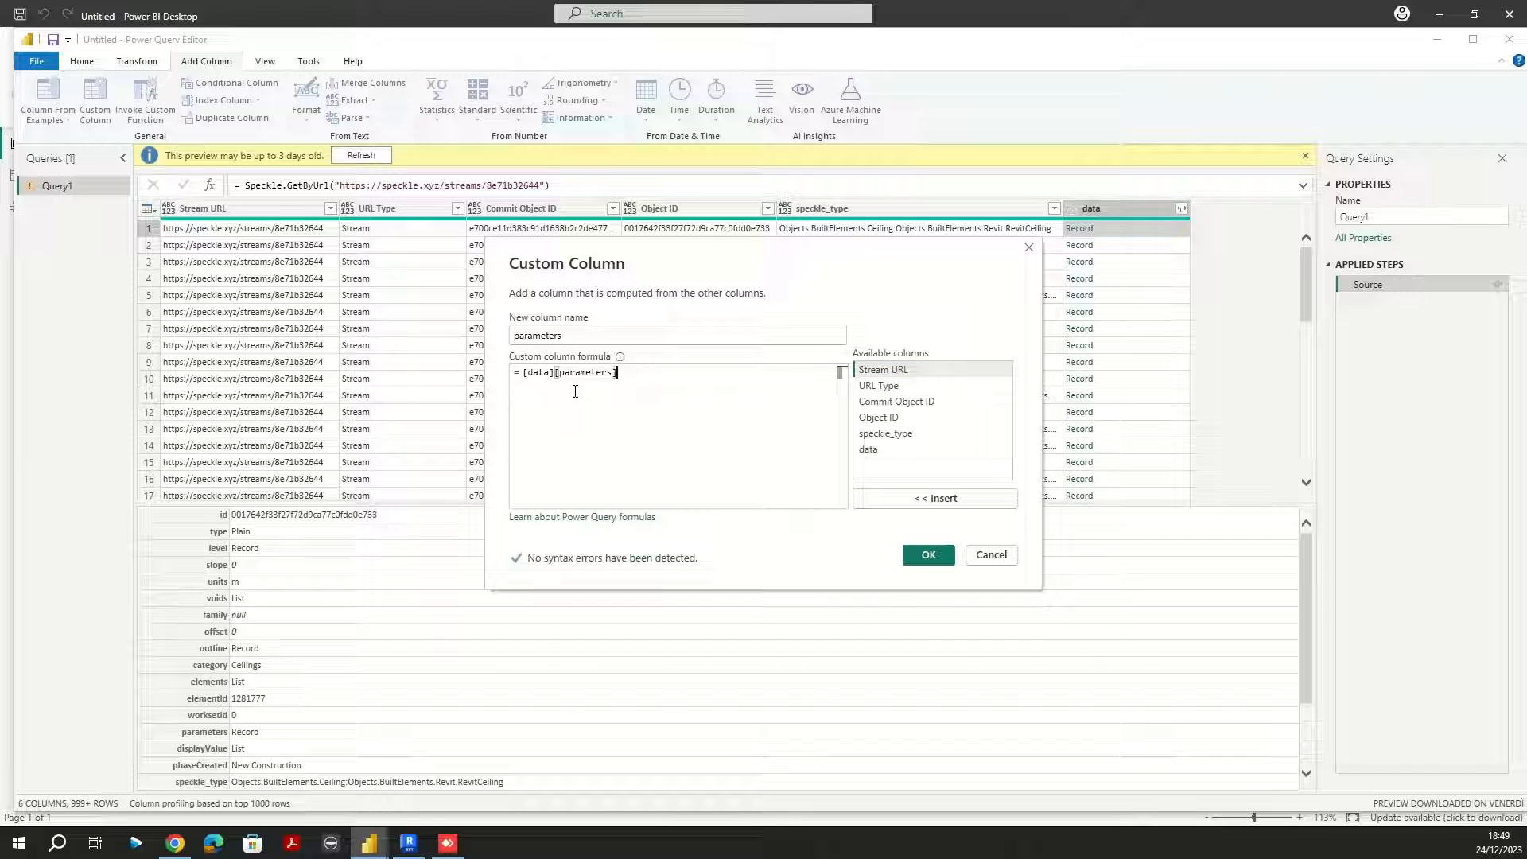
{"action": "left_click", "coordinate": [929, 555]}
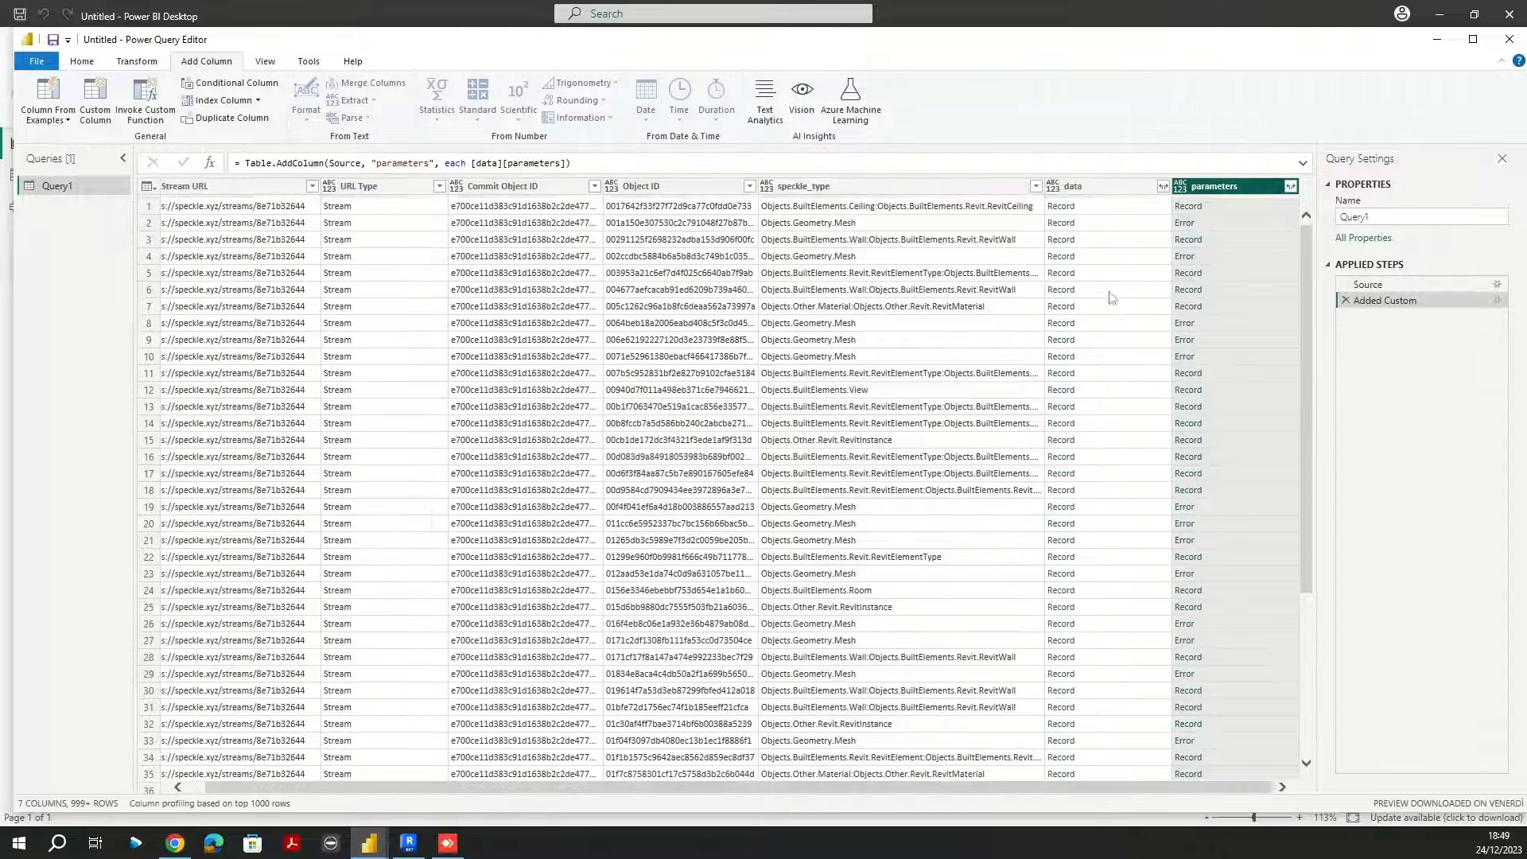
{"action": "left_click", "coordinate": [1237, 208]}
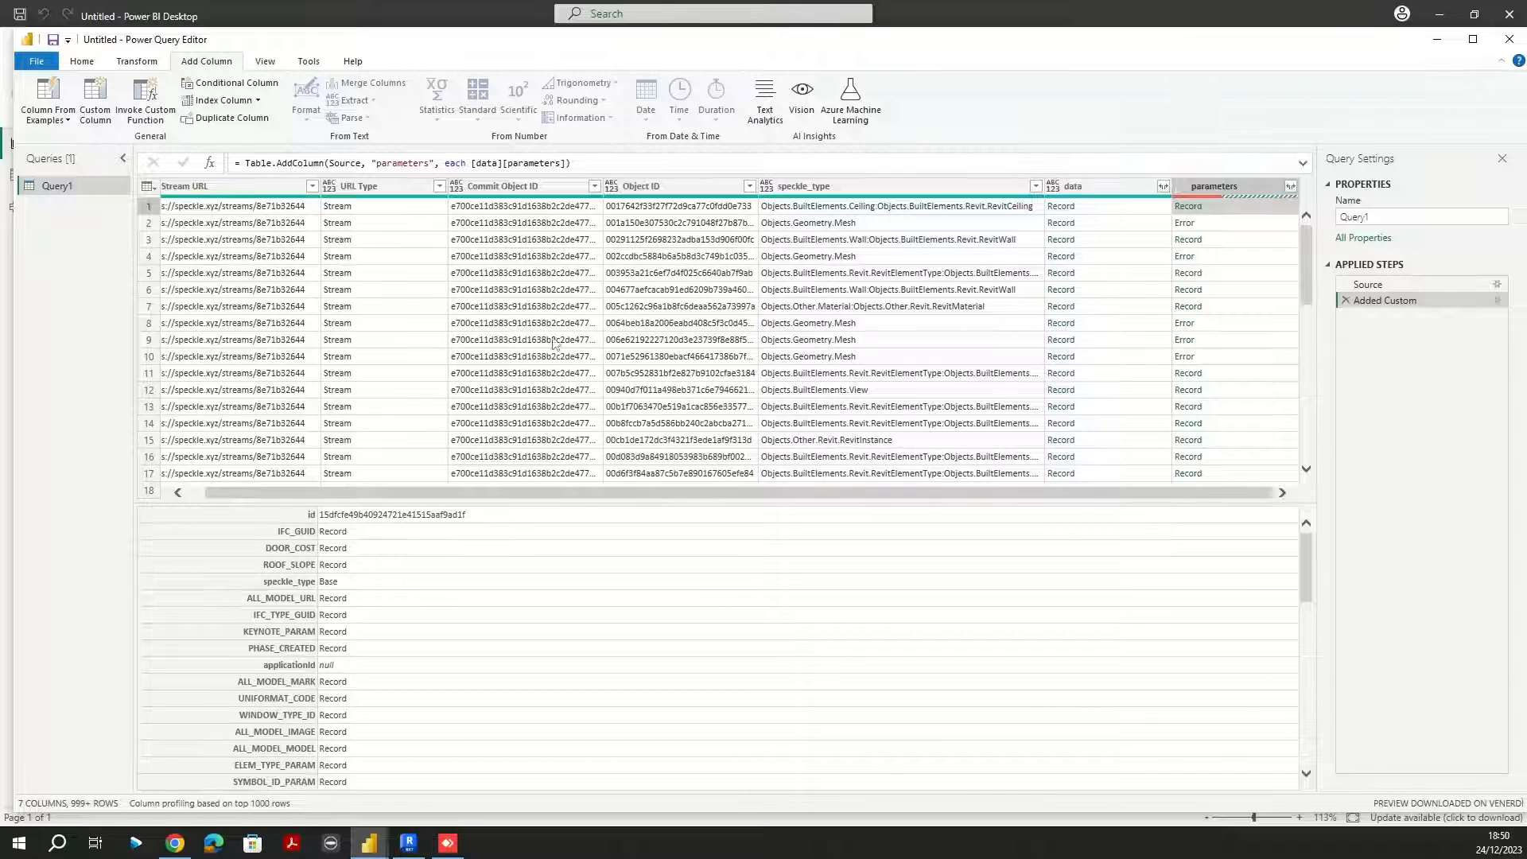
Step: Add a new query step after Added Custom and replace its formula with Table.AddColumn ()
{"action": "left_click", "coordinate": [211, 164]}
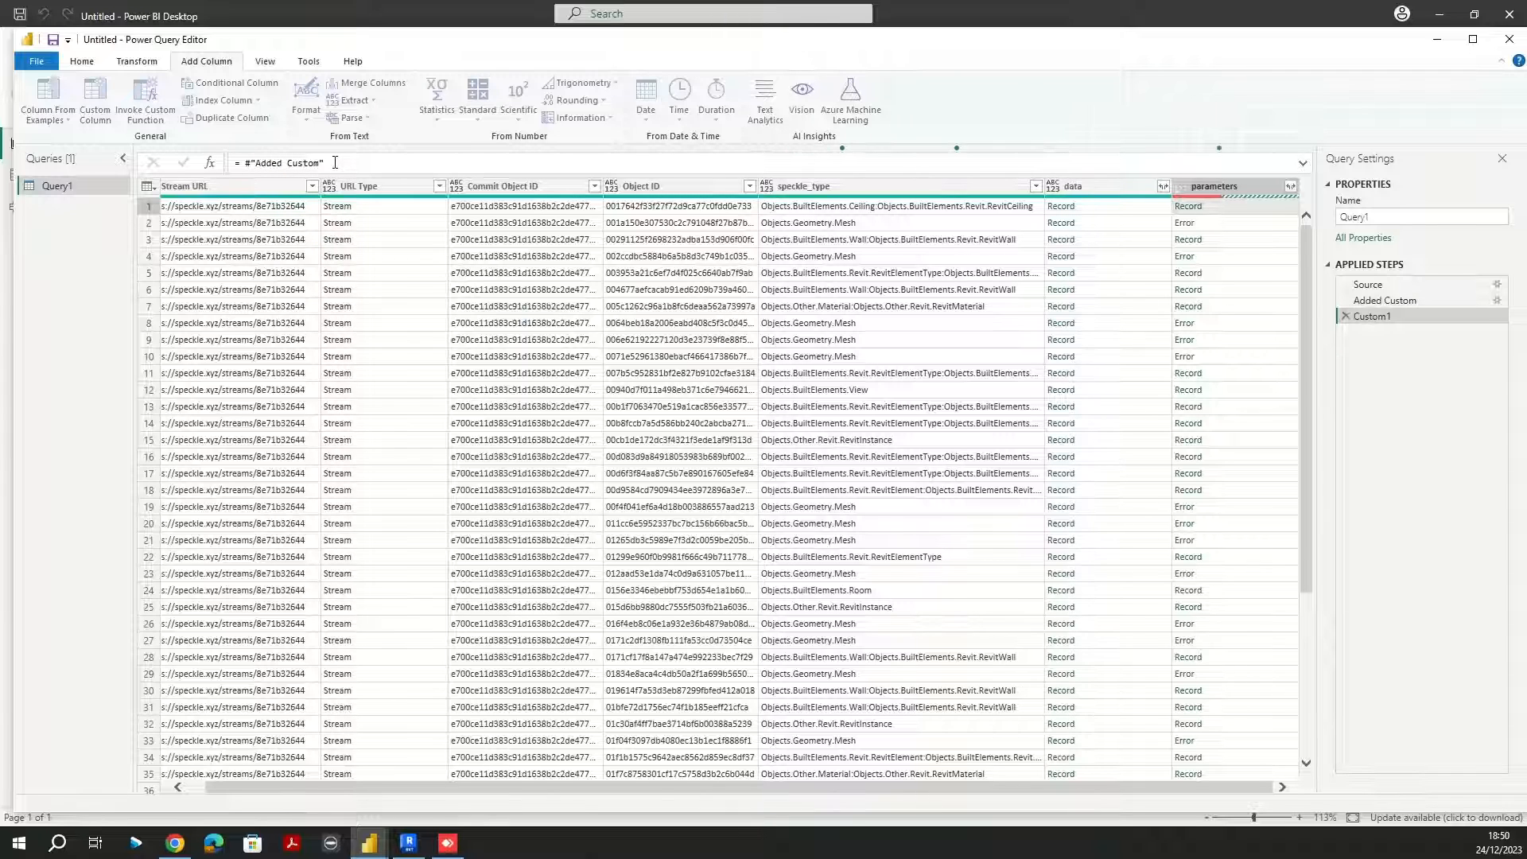
{"action": "left_click_drag", "start_coordinate": [332, 162], "coordinate": [247, 162]}
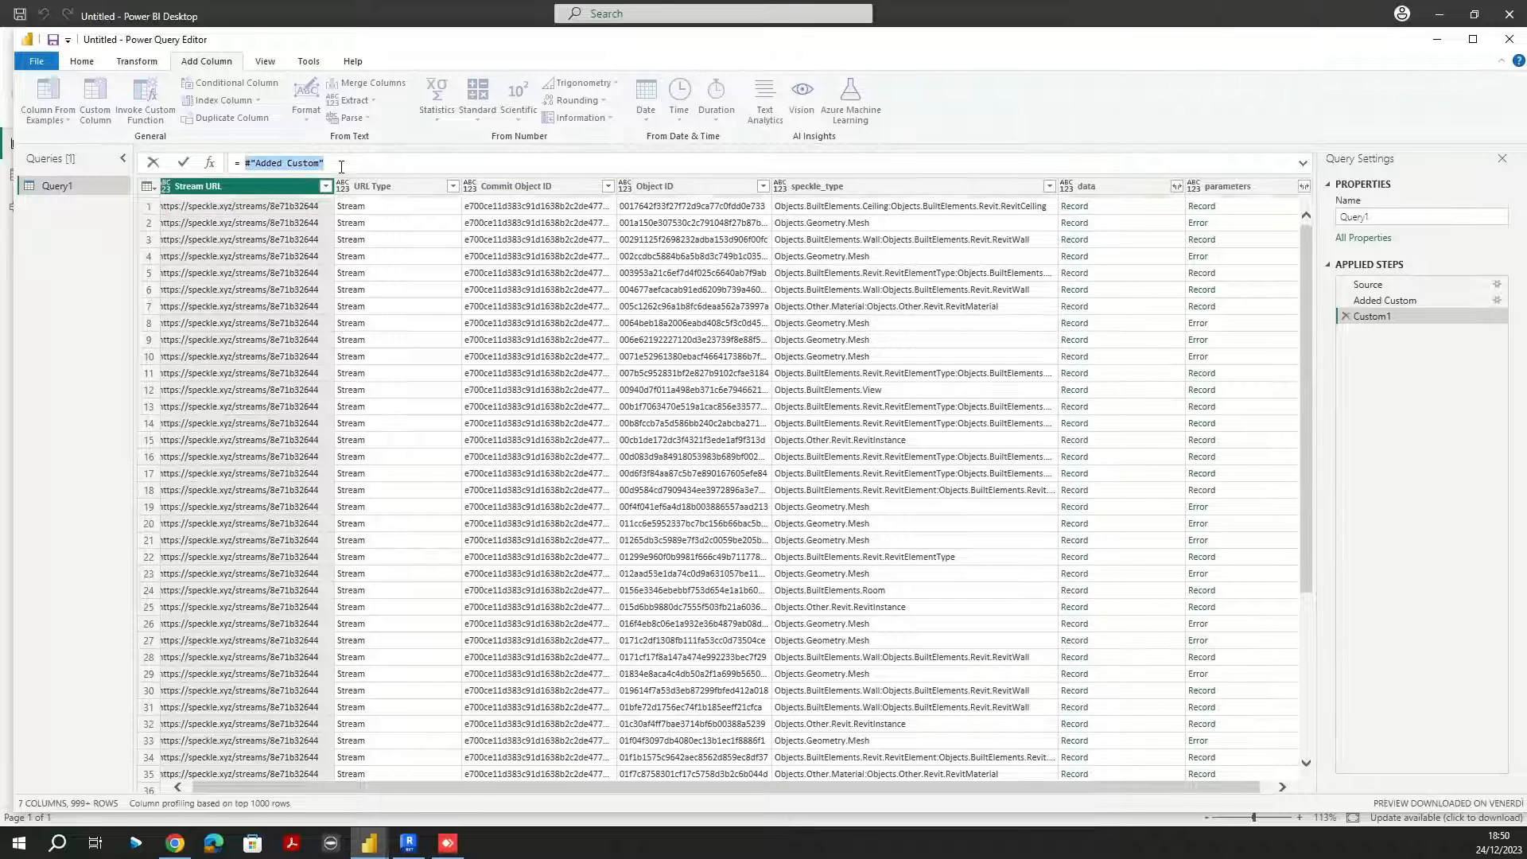
{"action": "type", "text": "T"}
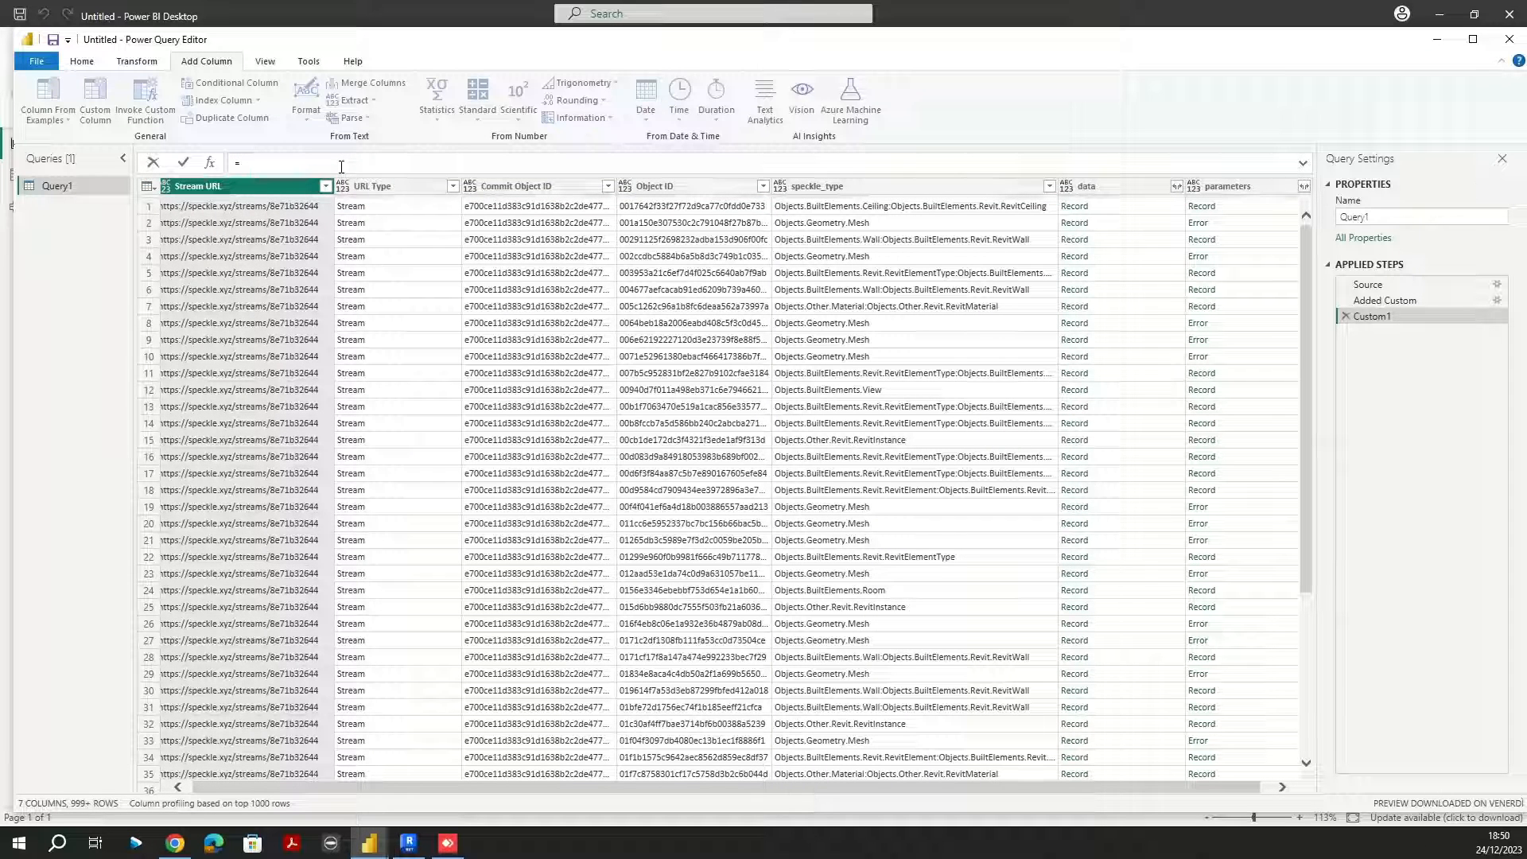
{"action": "type", "text": "abl"}
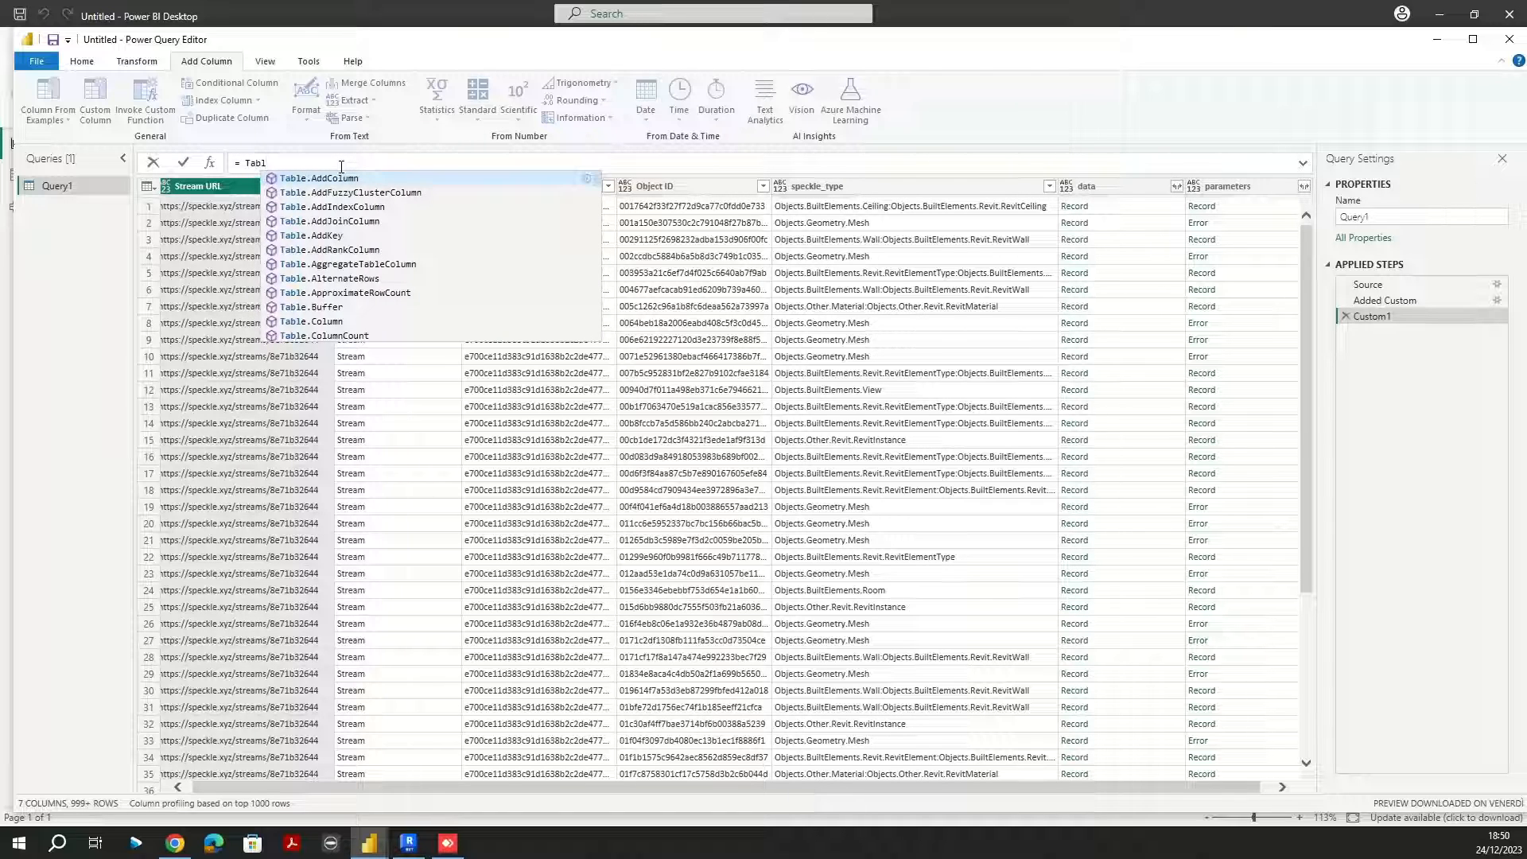
{"action": "left_click", "coordinate": [339, 179]}
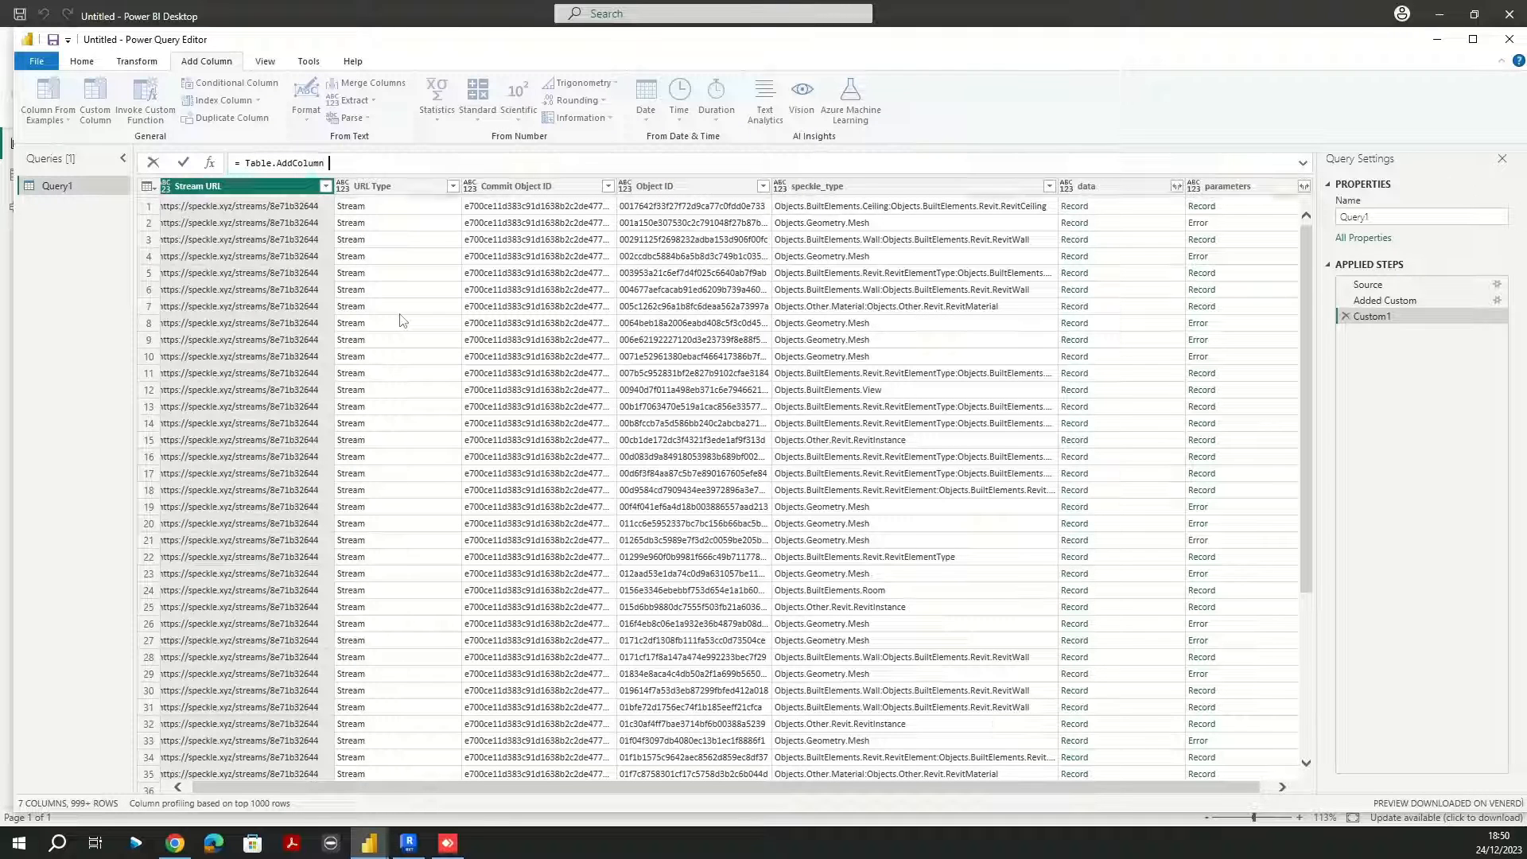
{"action": "type", "text": "()"}
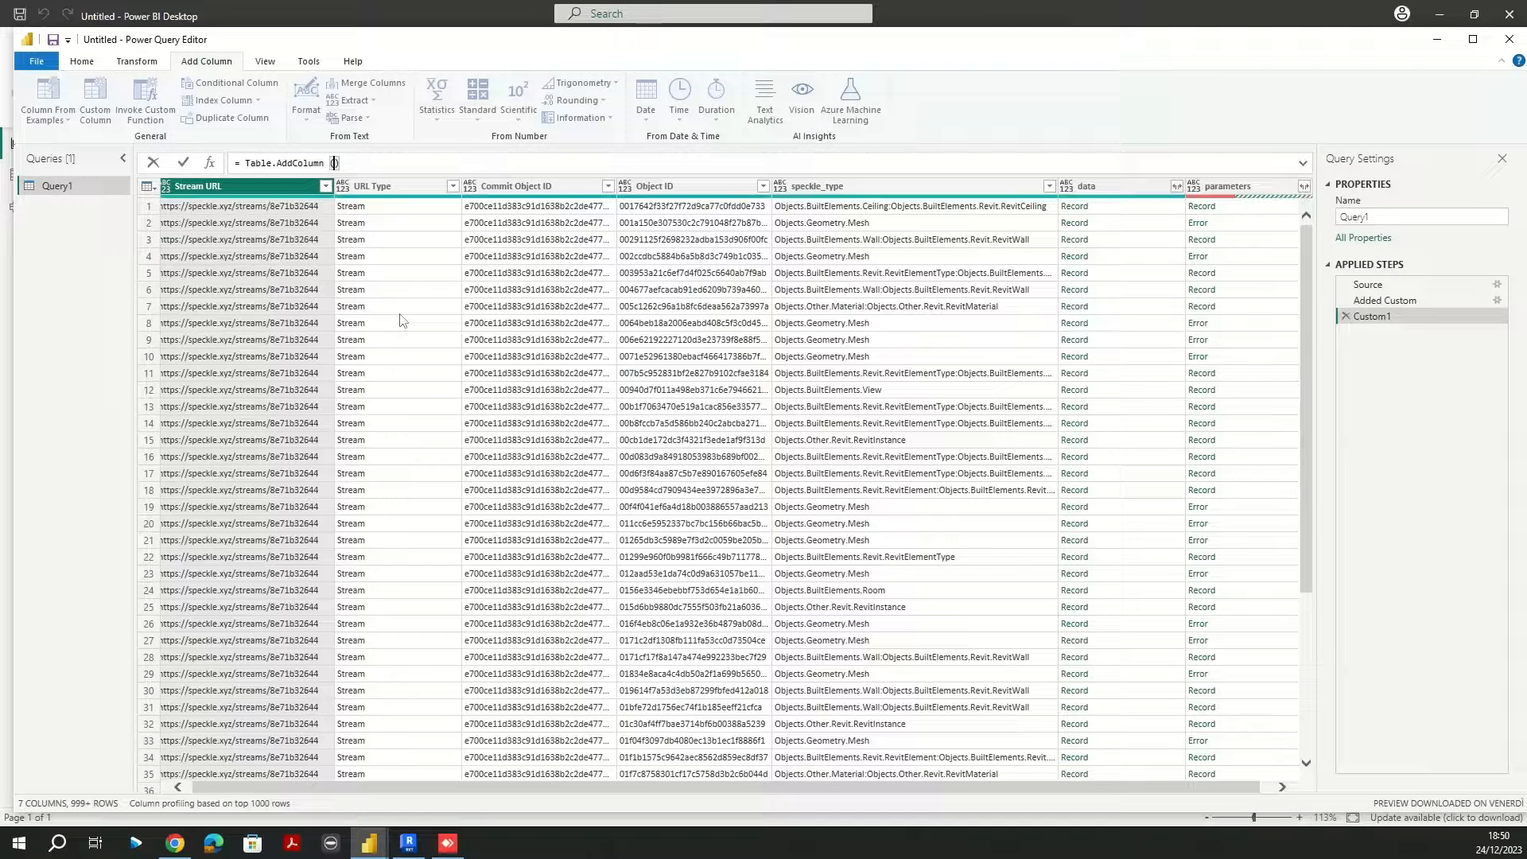
Step: Enter #"Added Custom" as the table argument of the Table.AddColumn formula
{"action": "type", "text": "#\""}
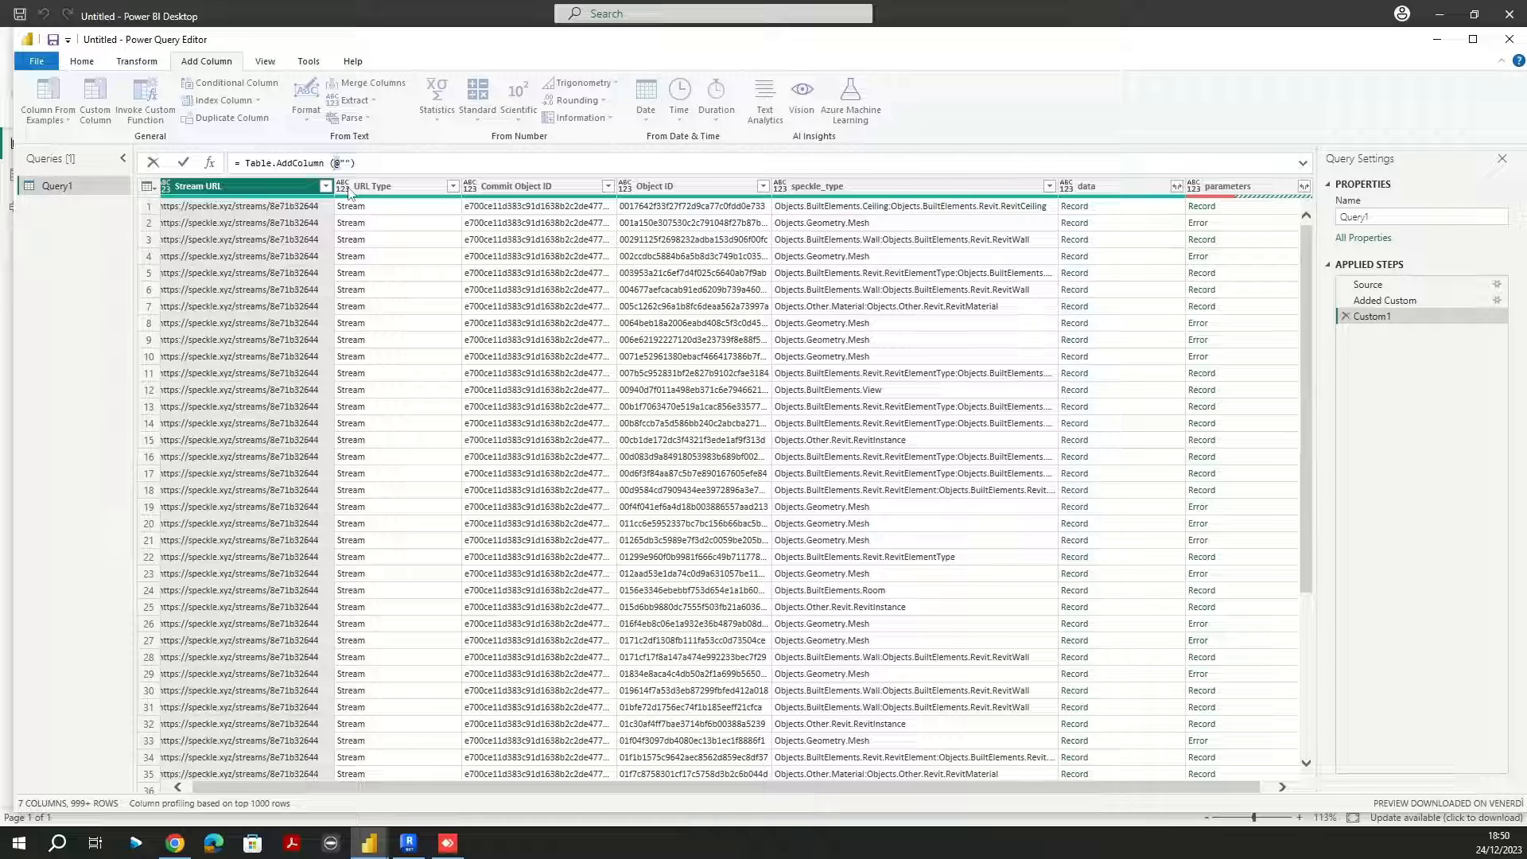
{"action": "type", "text": "#"}
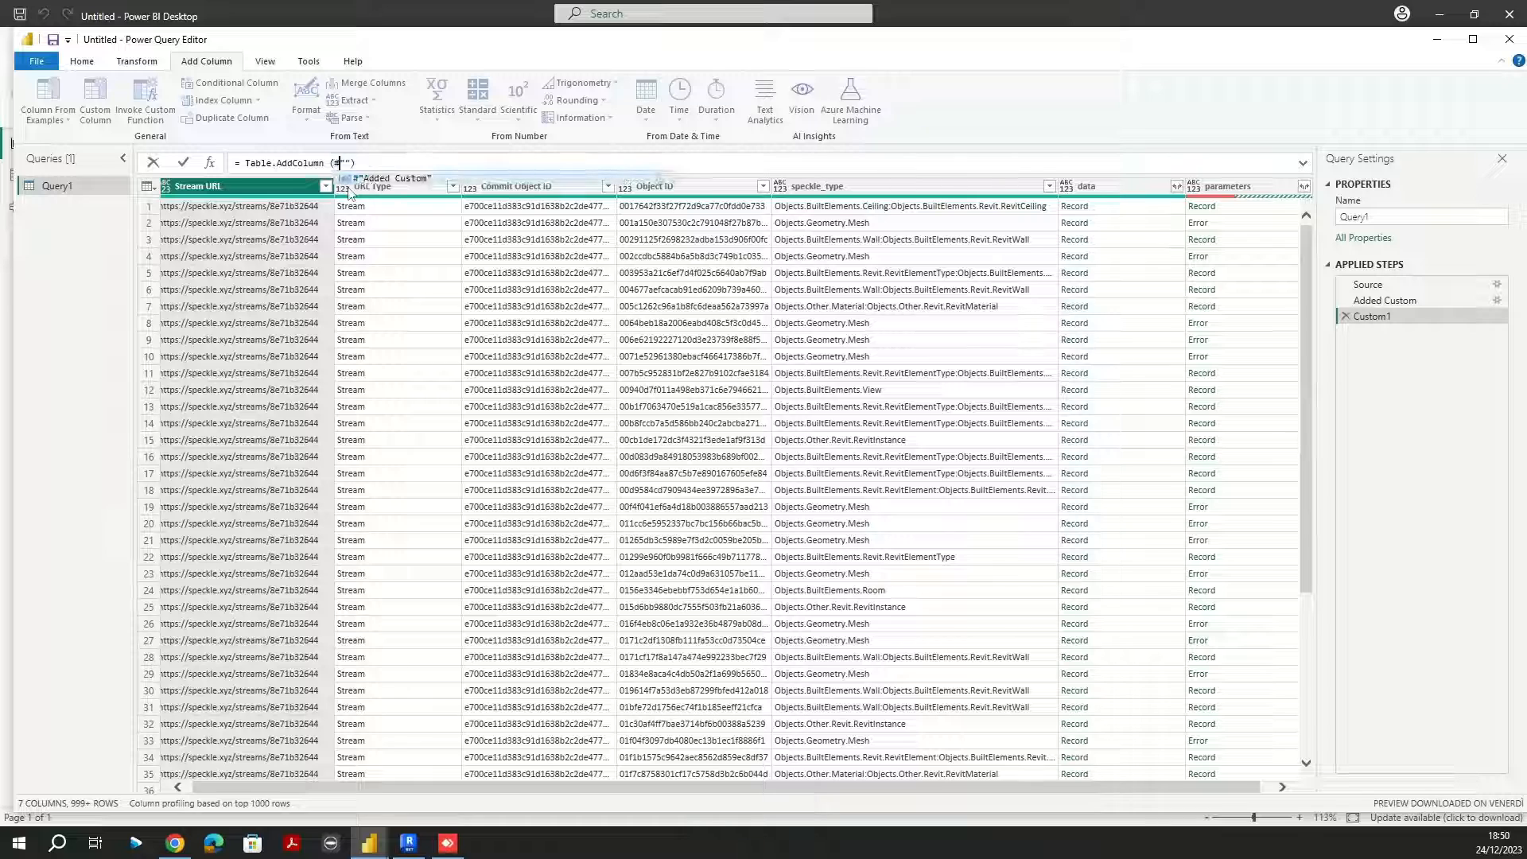
{"action": "left_click", "coordinate": [406, 179]}
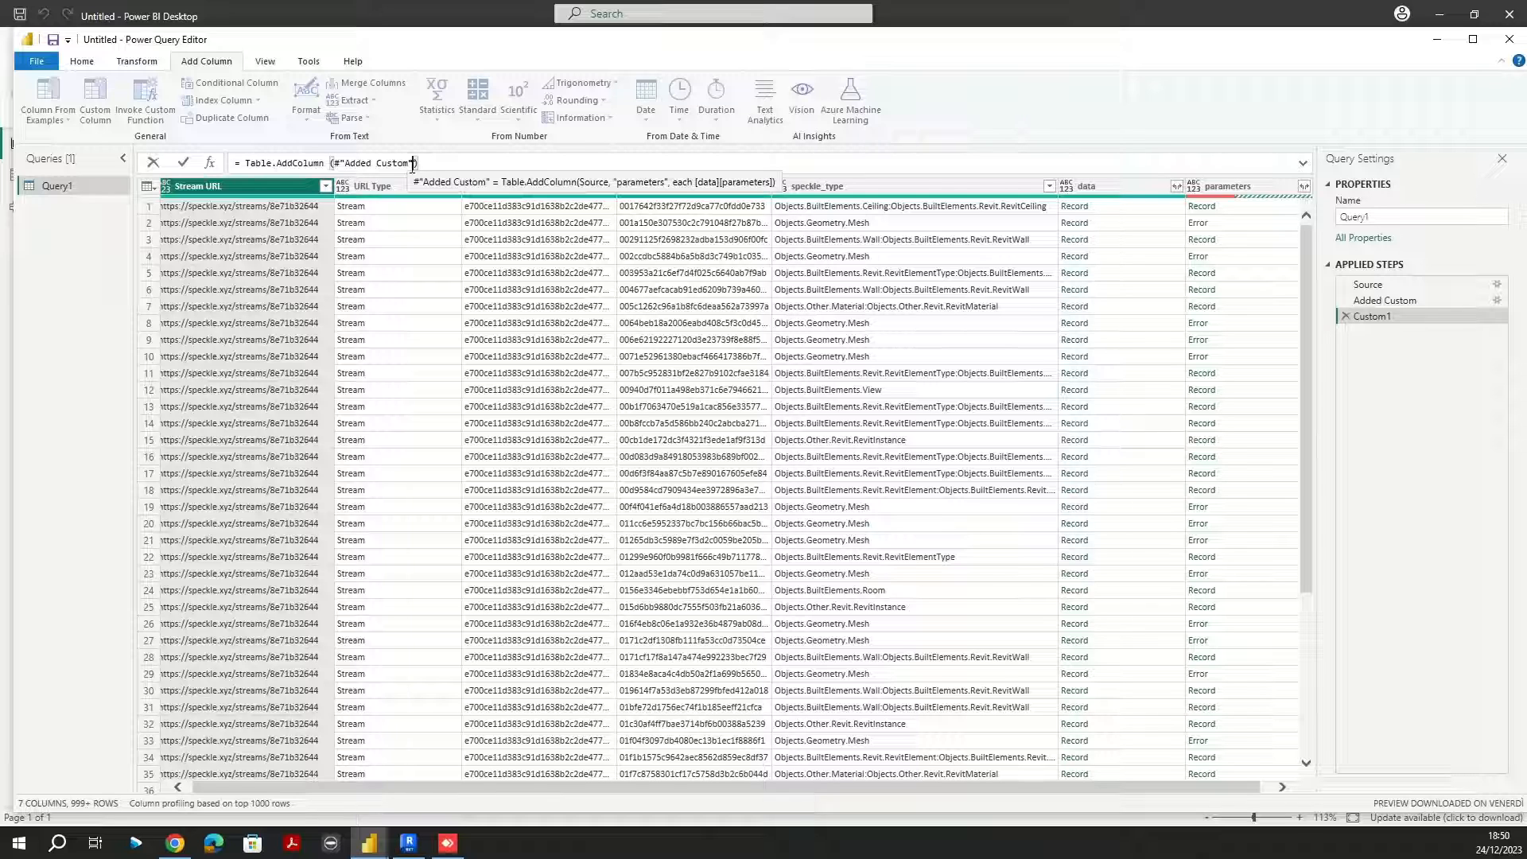
{"action": "type", "text": ","}
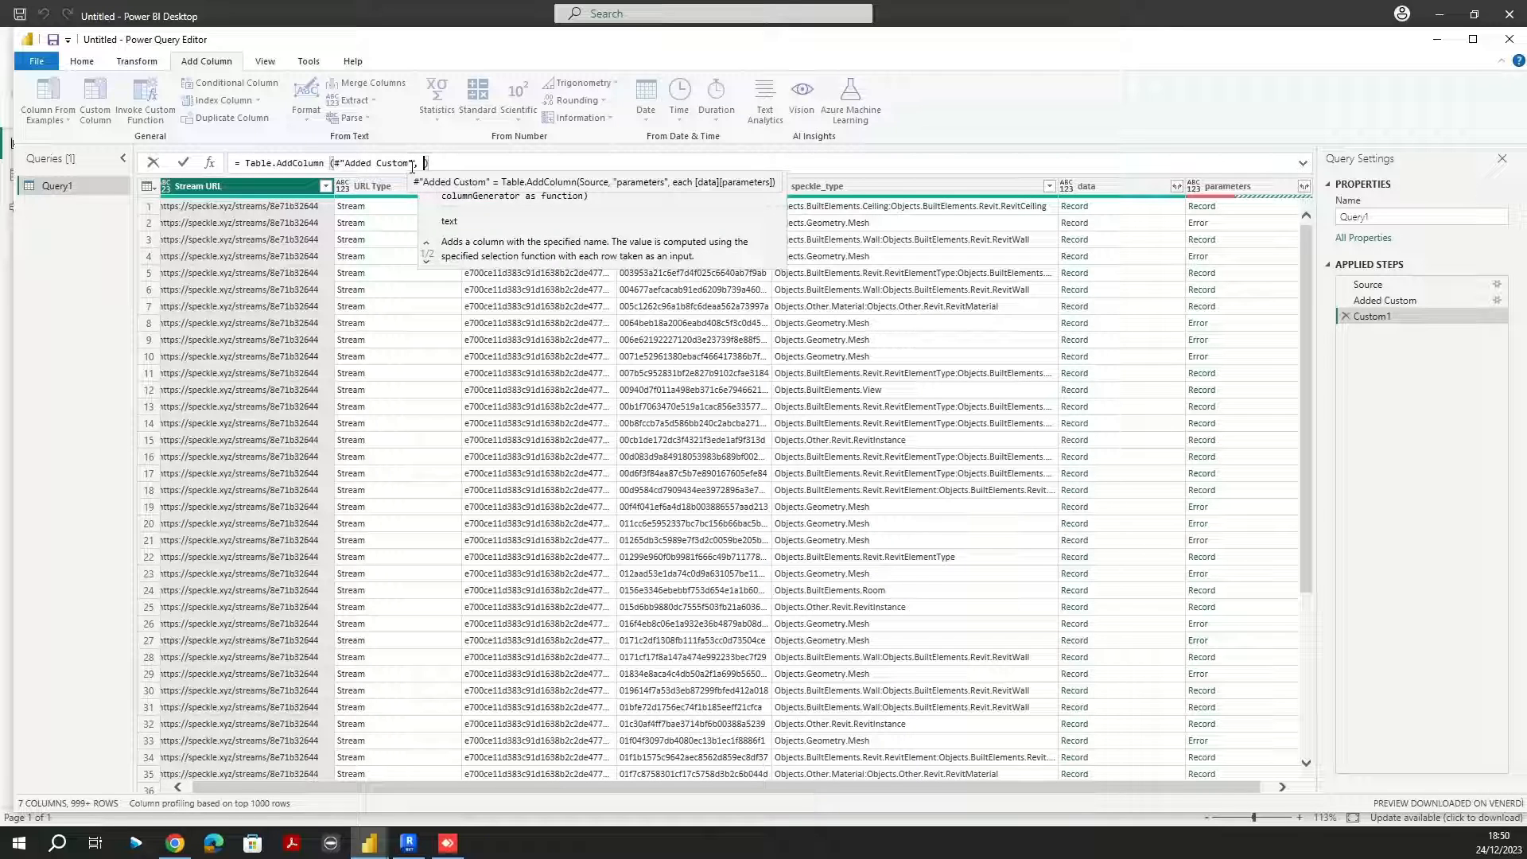
Step: Enter "parametersExtracted" as the new column name argument in the Table.AddColumn formula
{"action": "type", "text": "\""}
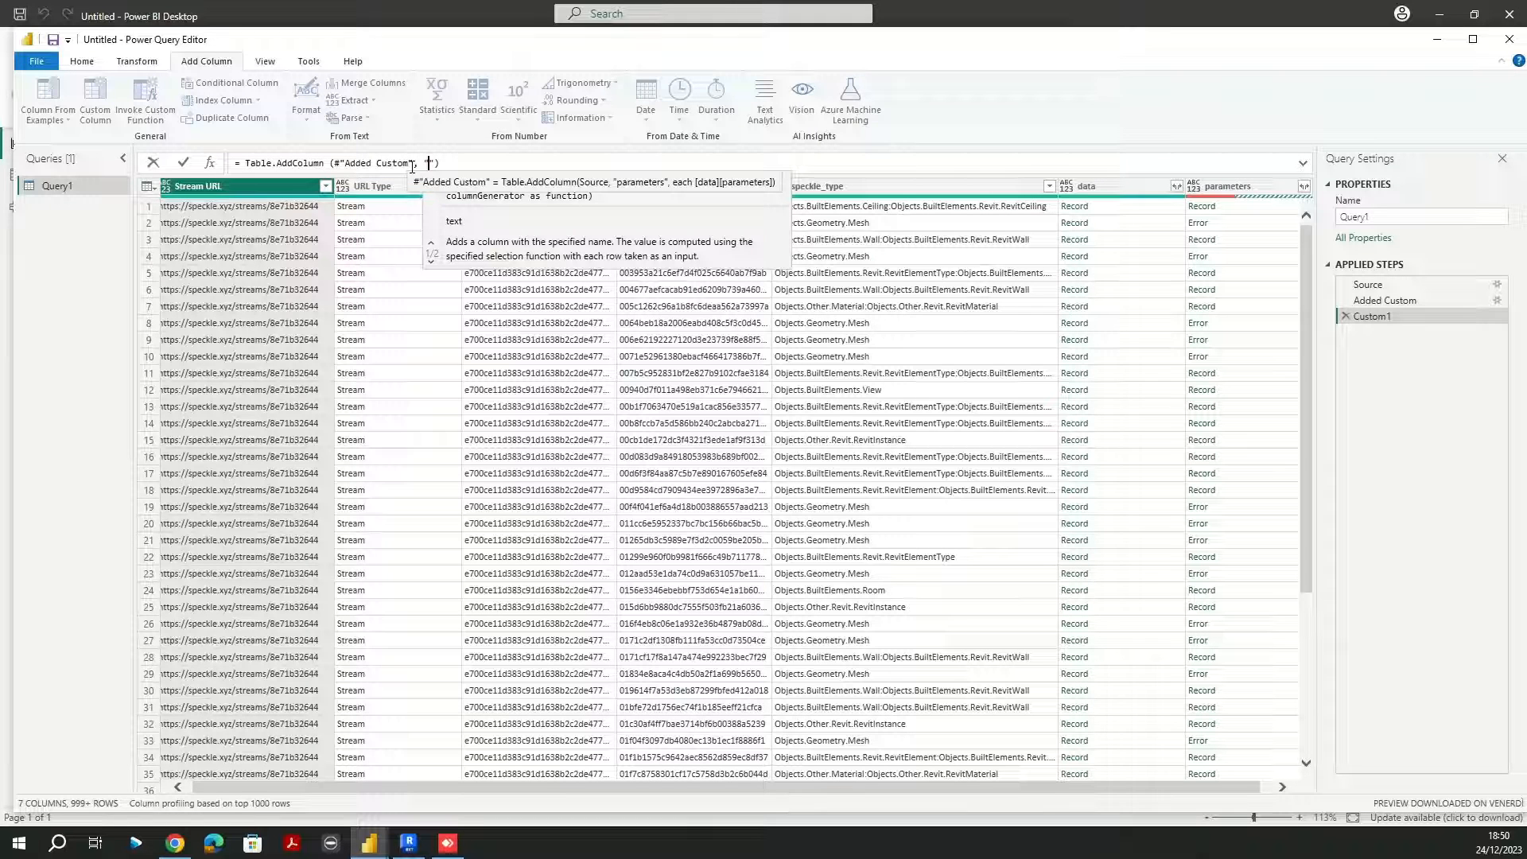
{"action": "type", "text": "pa"}
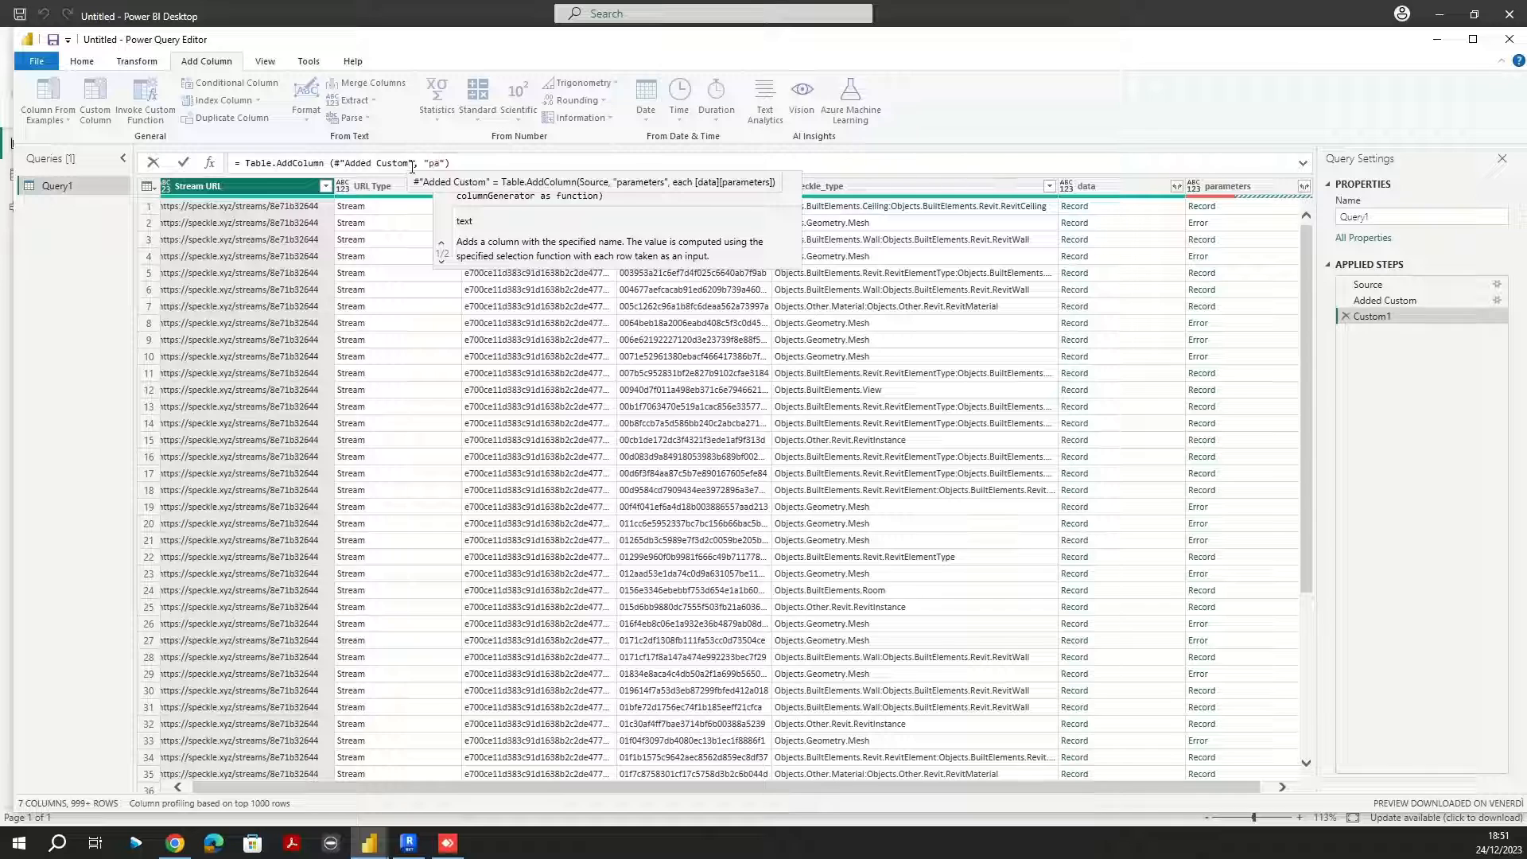
{"action": "type", "text": "rameter"}
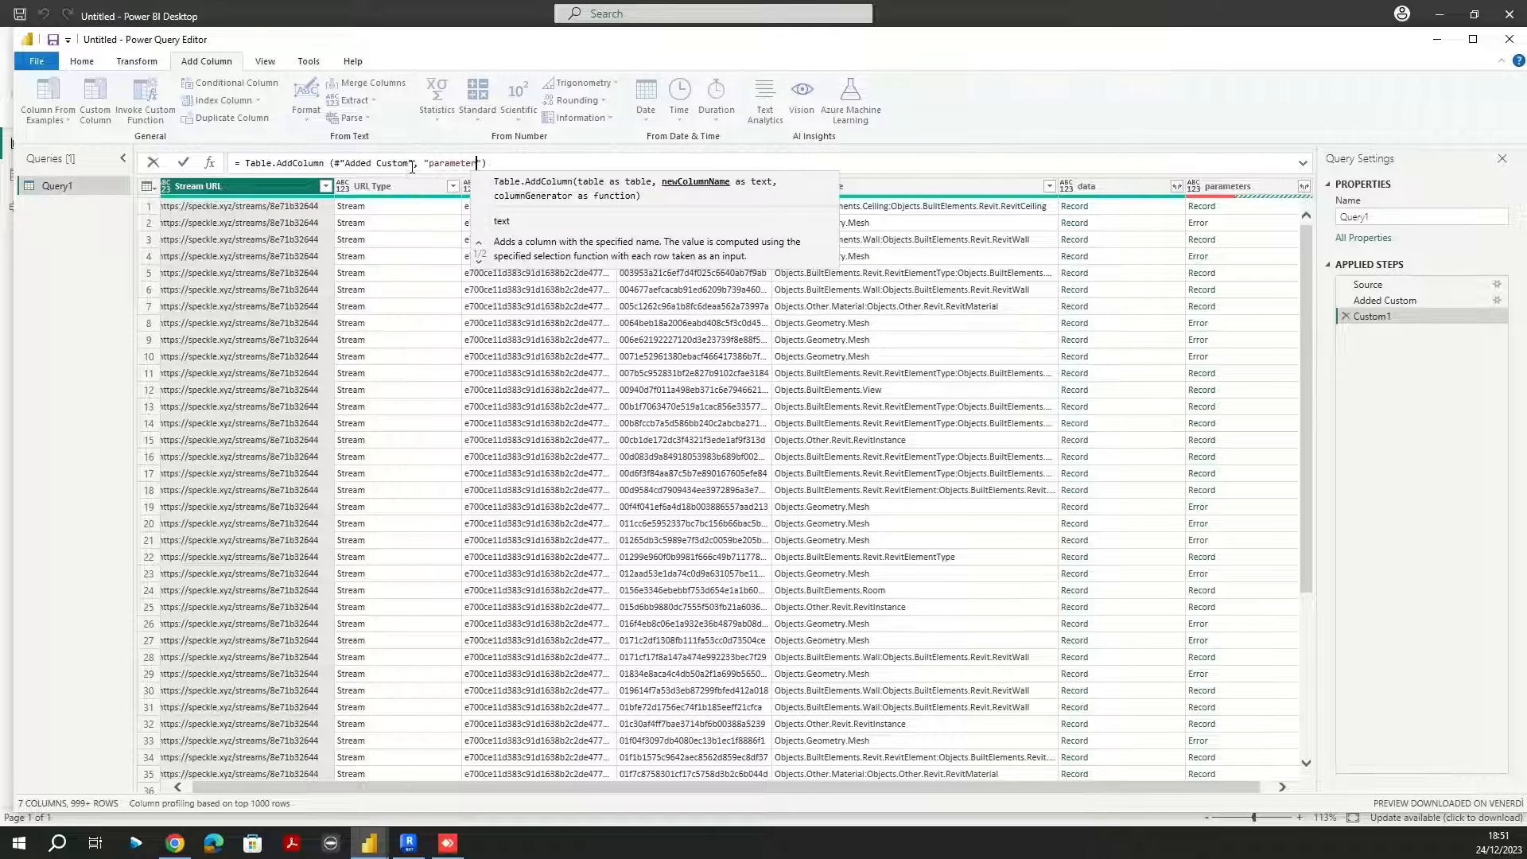
{"action": "type", "text": "sE"}
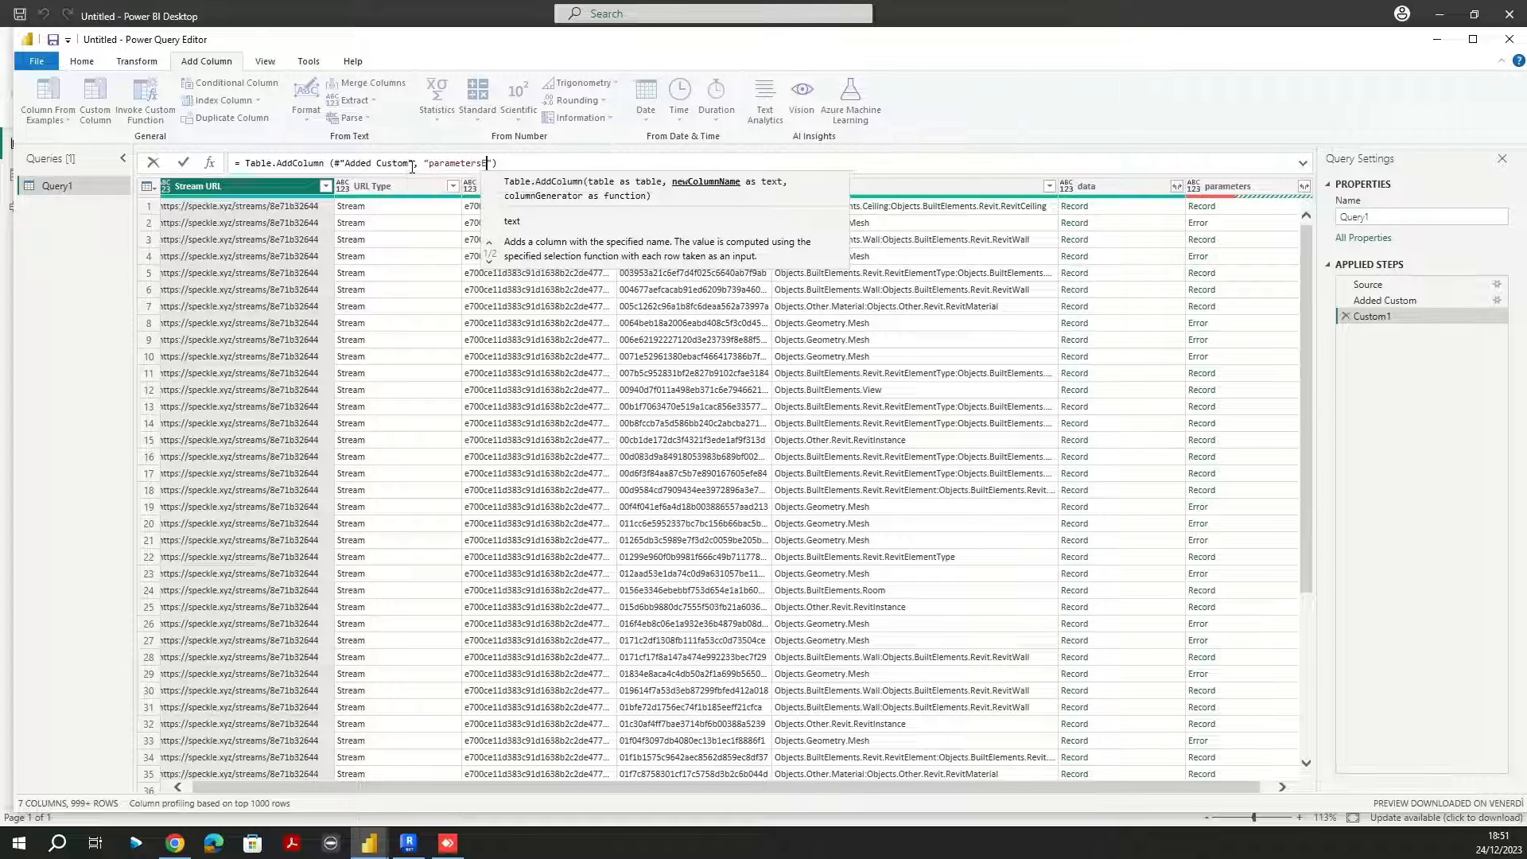
{"action": "type", "text": "xtracted"}
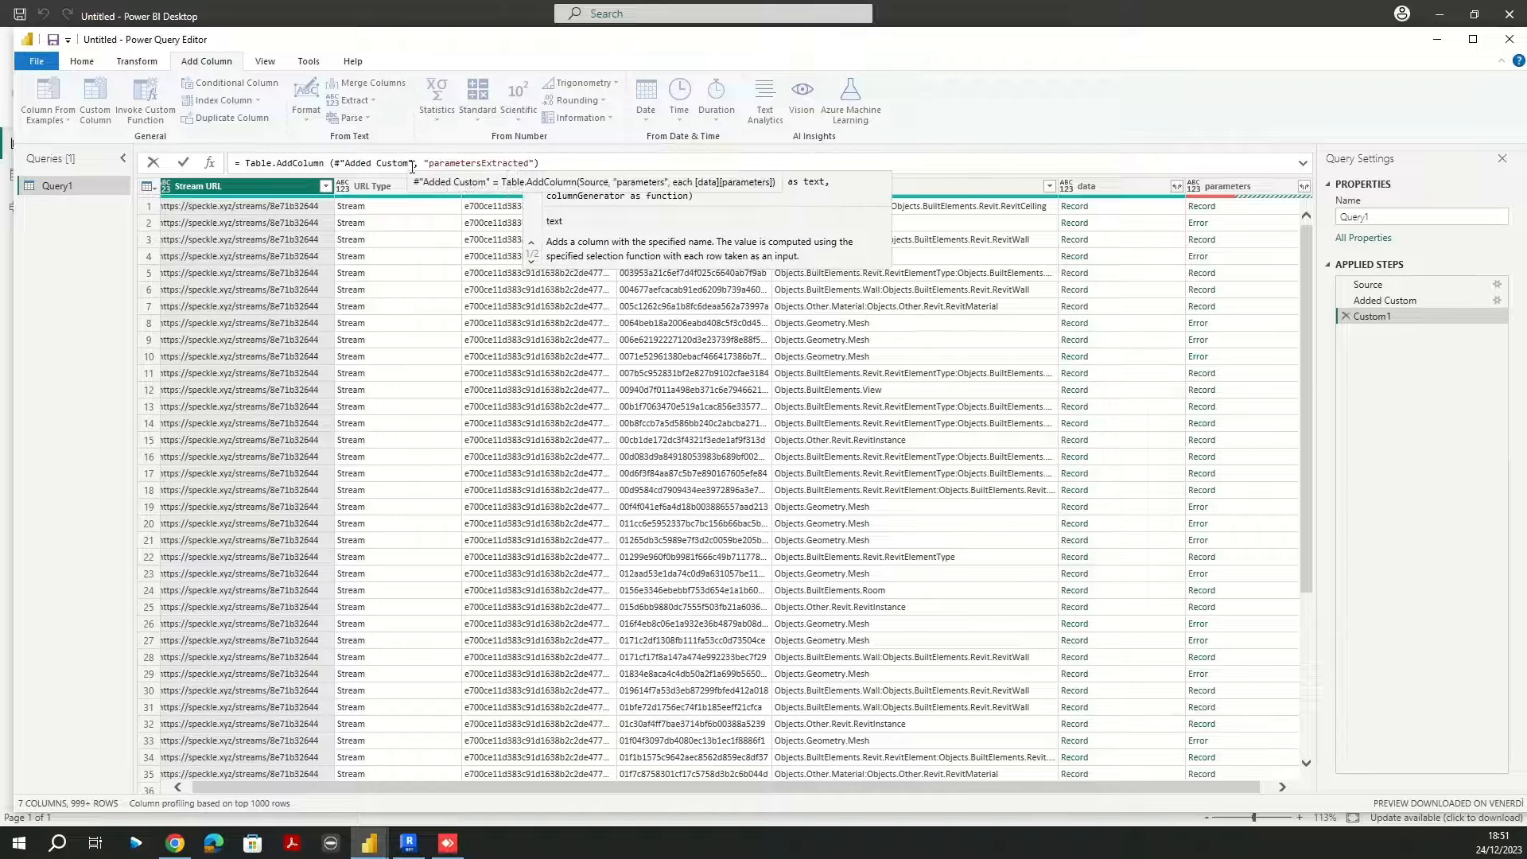
{"action": "type", "text": ")"}
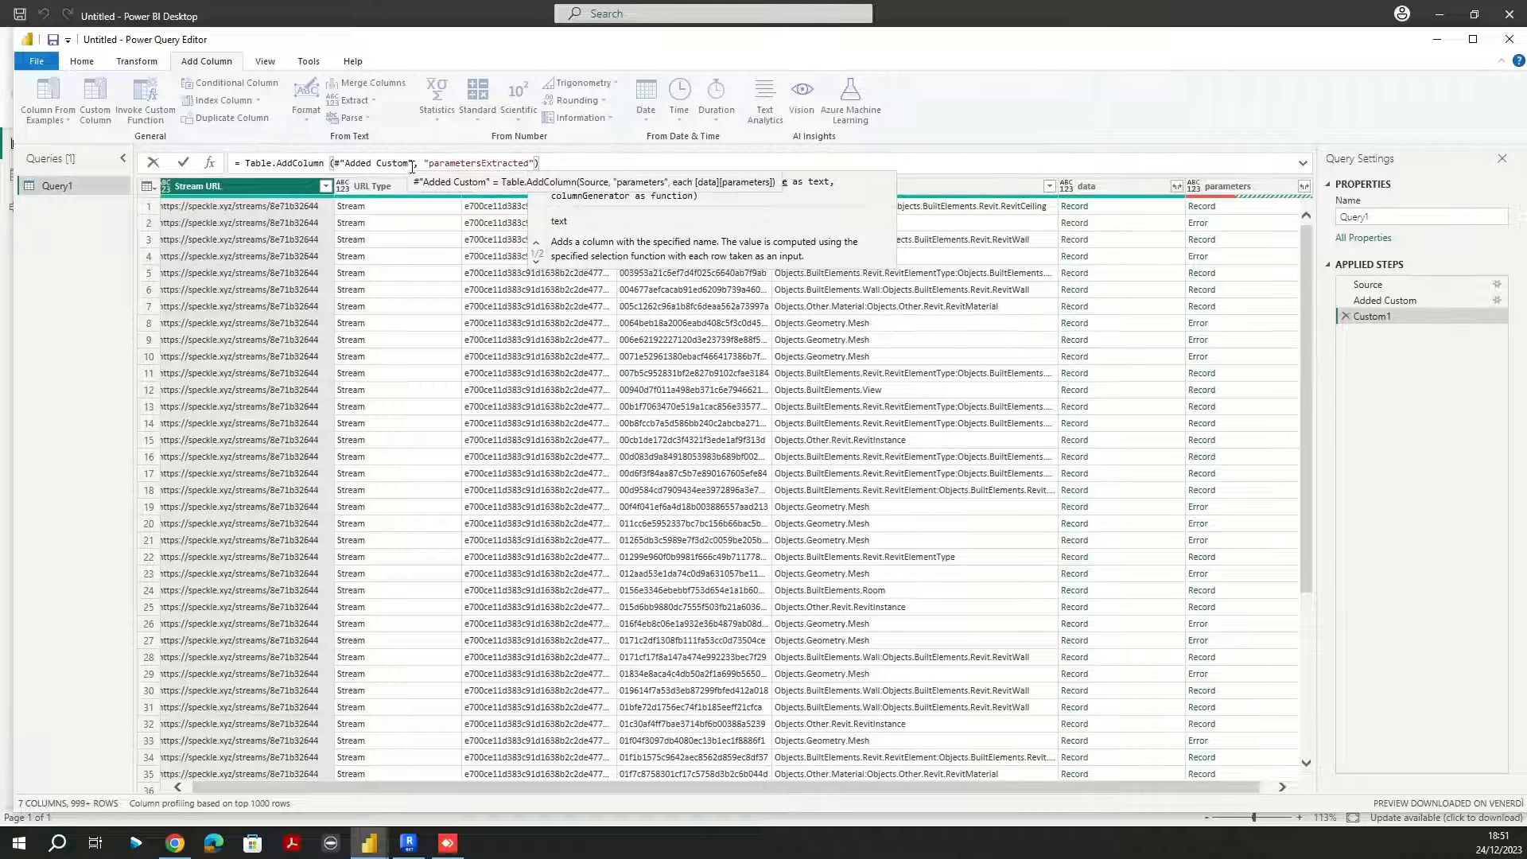
{"action": "type", "text": ", "}
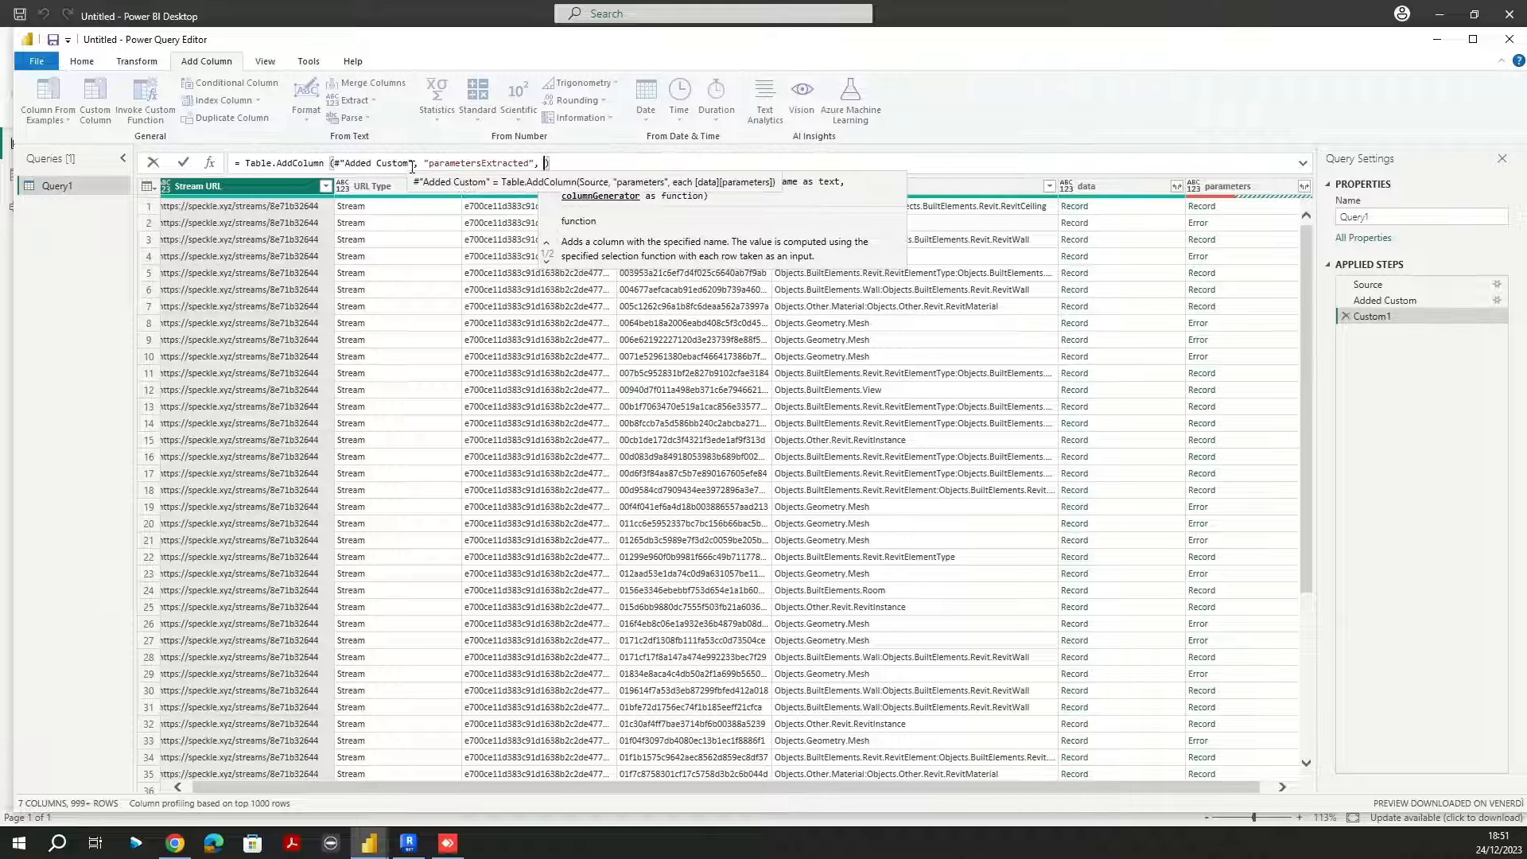
Step: Complete and apply the formula with each Speckle.Revit.Parameters.ToNameValueRecord([parameters]), and preview the first row's parametersExtracted record
{"action": "type", "text": "each"}
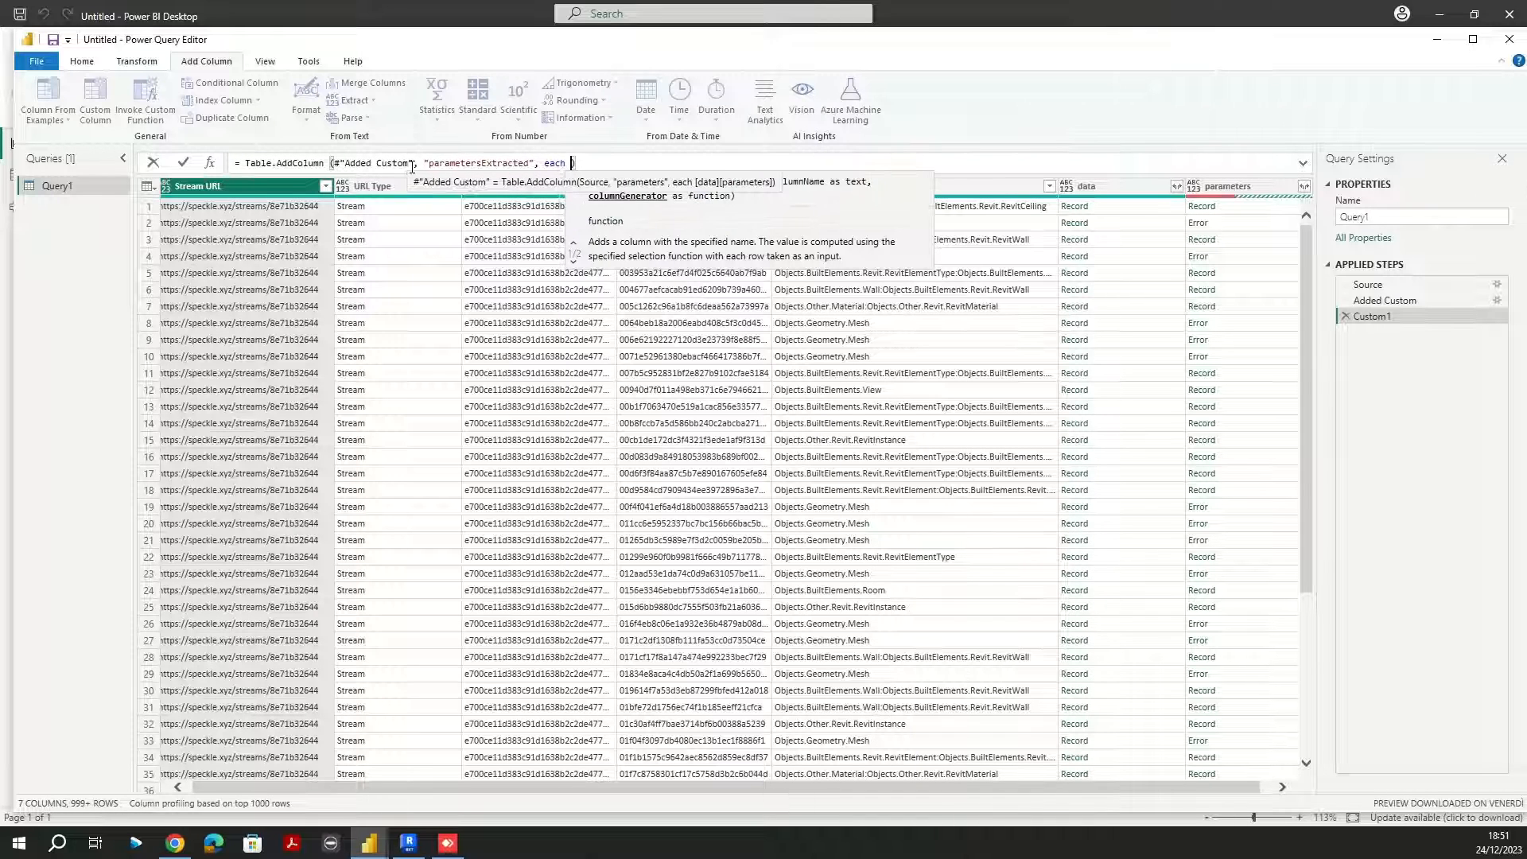
{"action": "type", "text": "Speckle"}
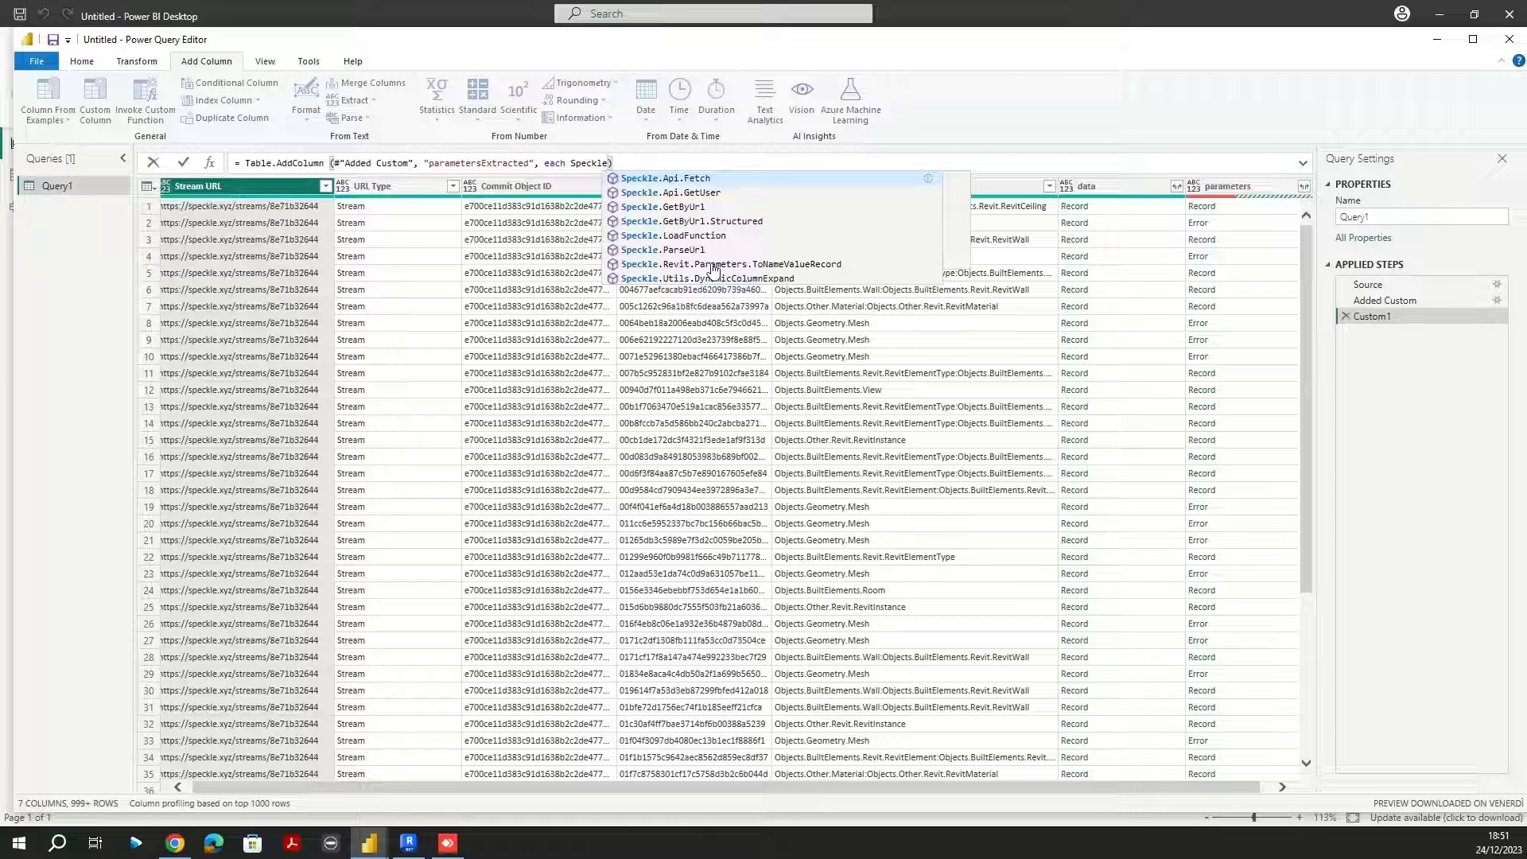
{"action": "left_click", "coordinate": [716, 265]}
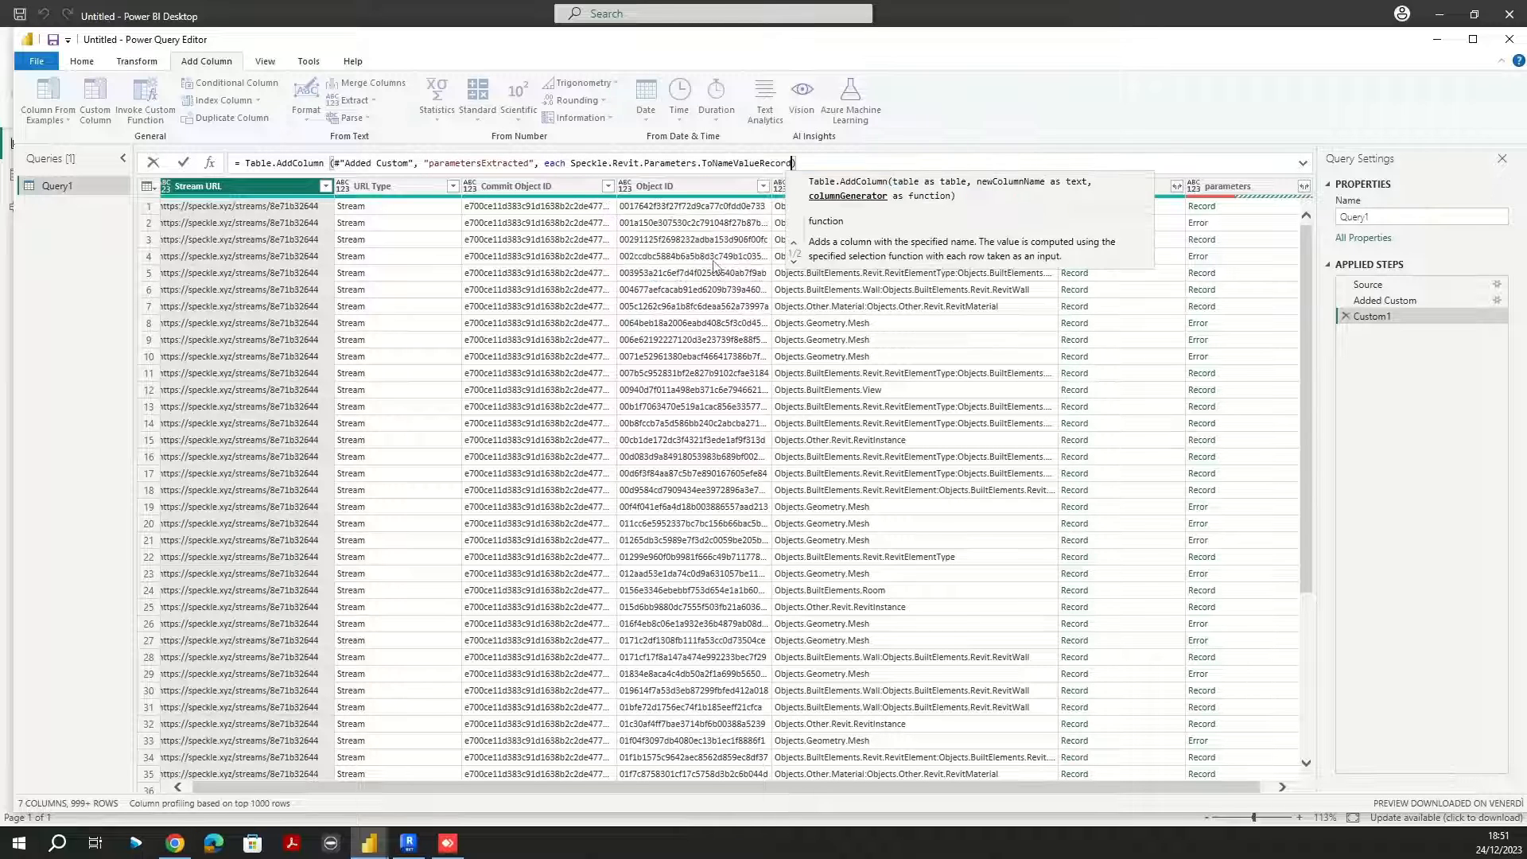
{"action": "type", "text": ")"}
{"action": "type", "text": "("}
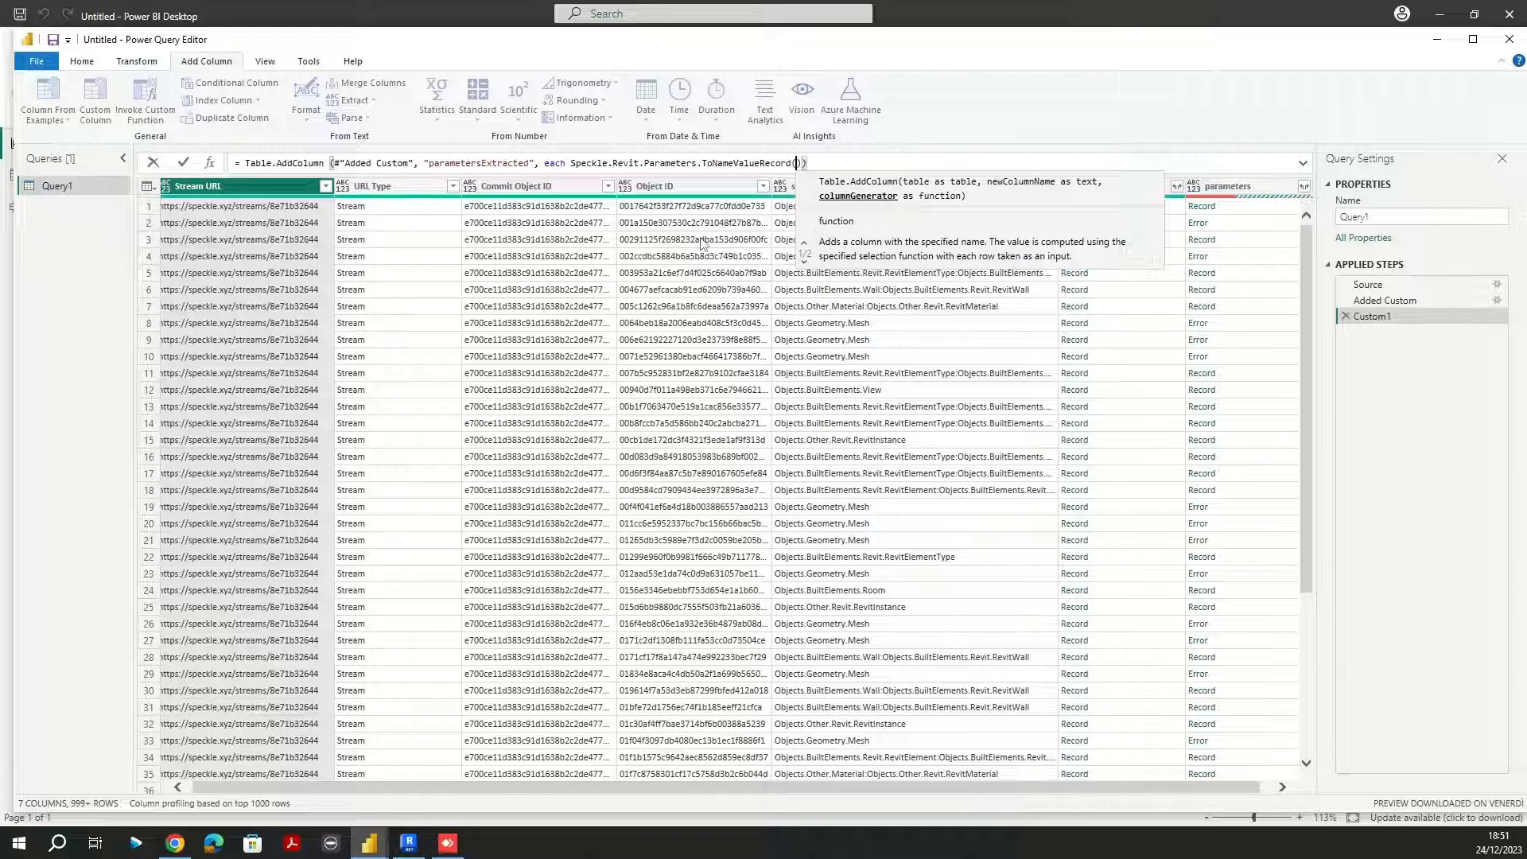
{"action": "type", "text": "["}
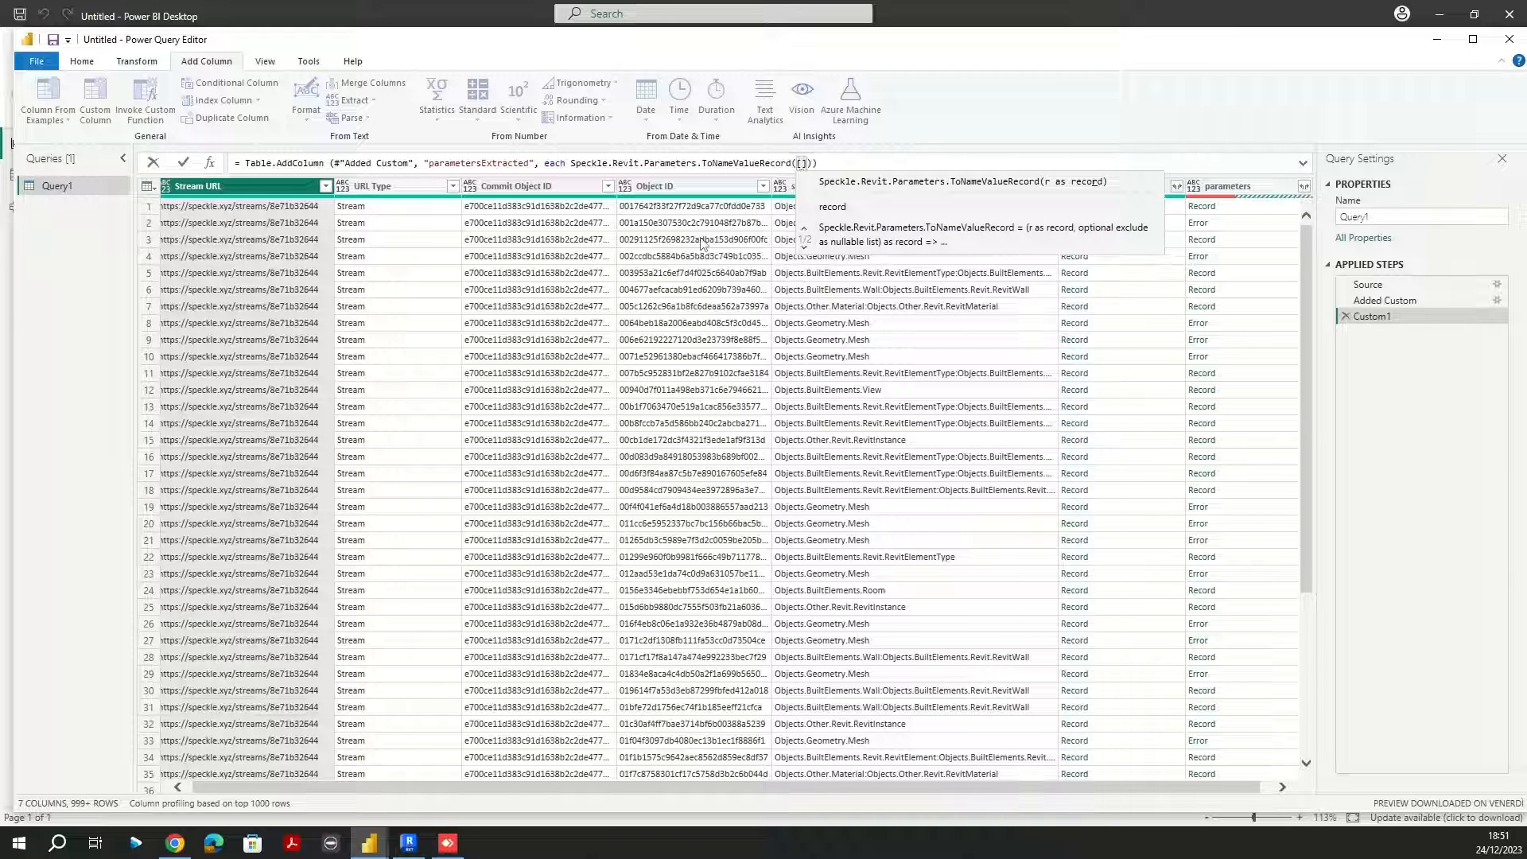
{"action": "type", "text": "parameters"}
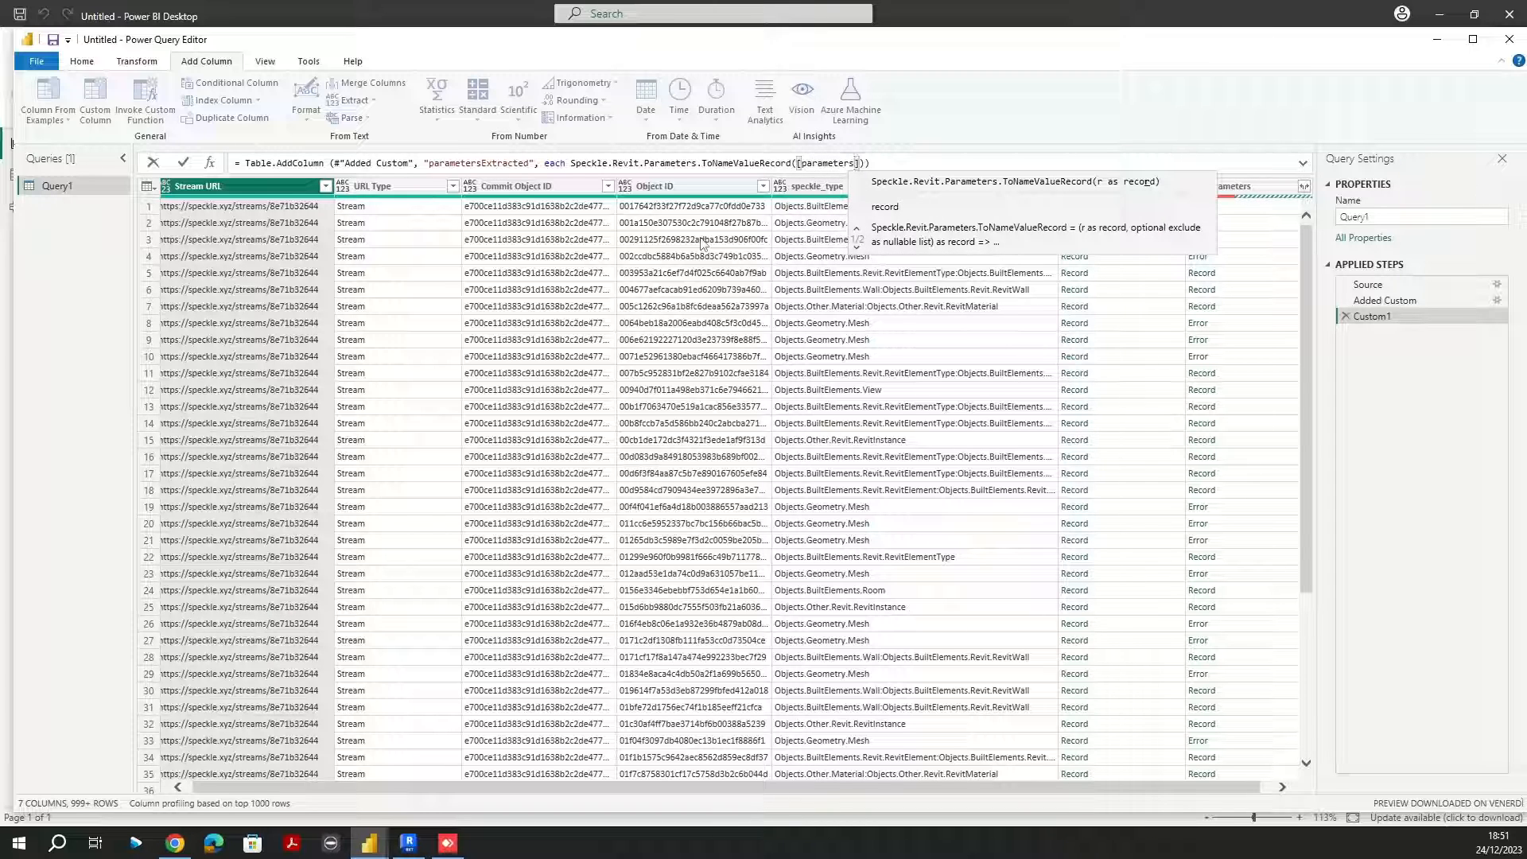
{"action": "left_click", "coordinate": [882, 161]}
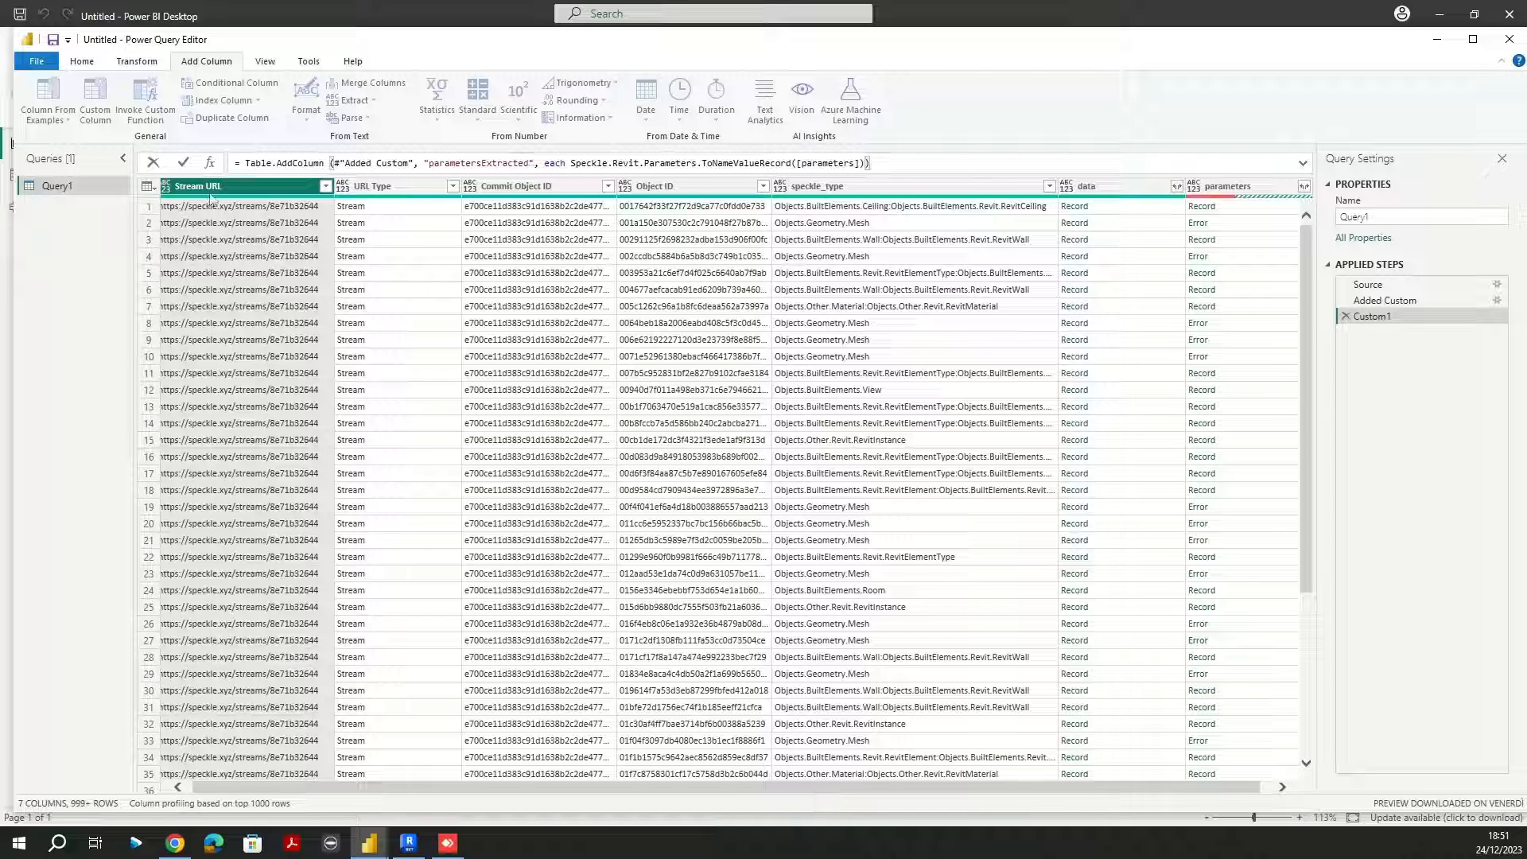
{"action": "left_click", "coordinate": [183, 163]}
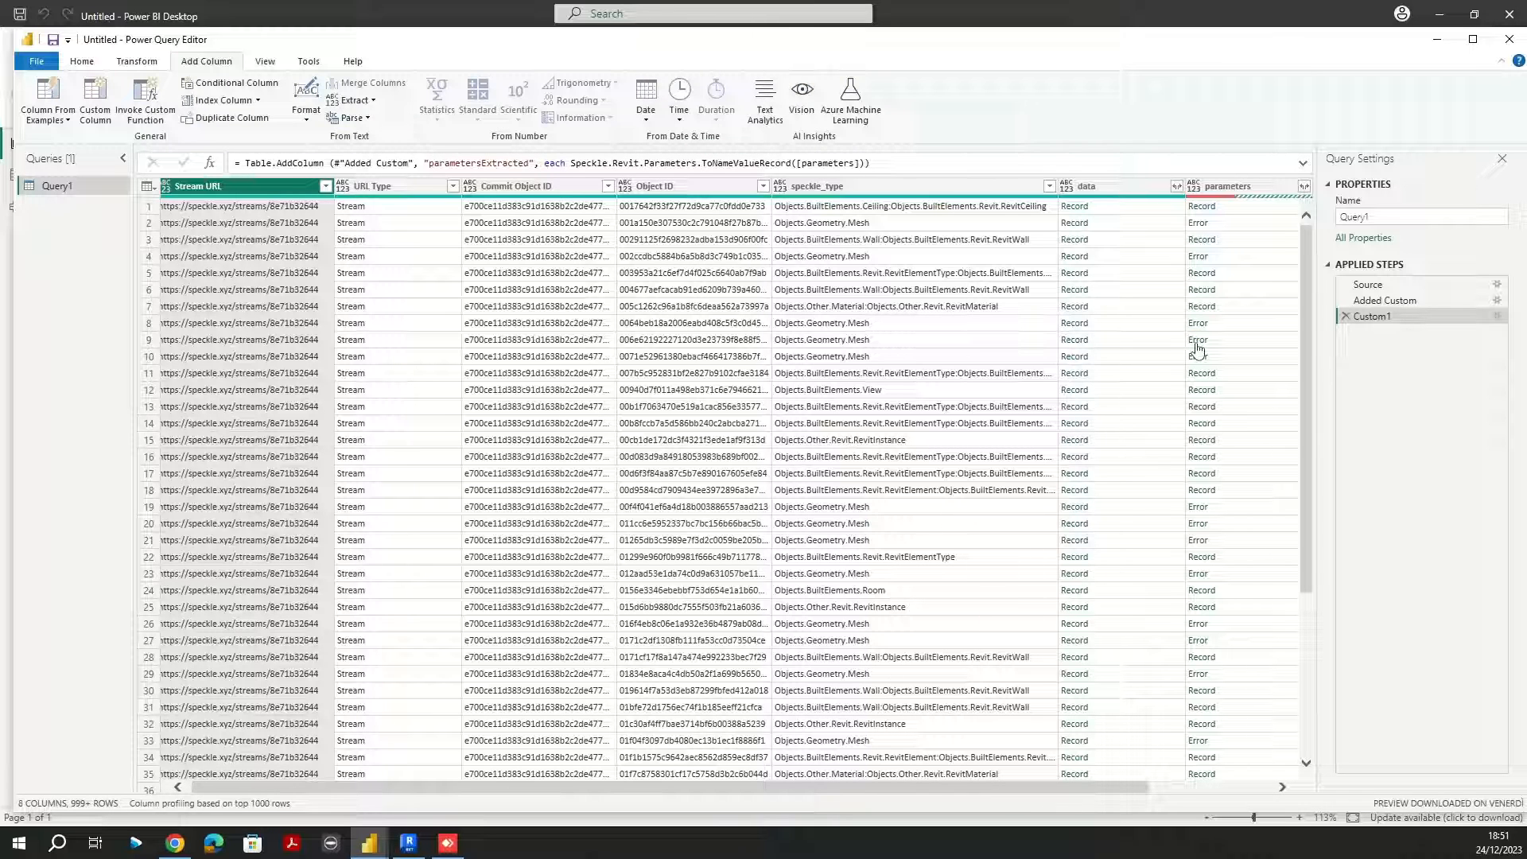
{"action": "left_click_drag", "start_coordinate": [1019, 784], "coordinate": [1209, 791]}
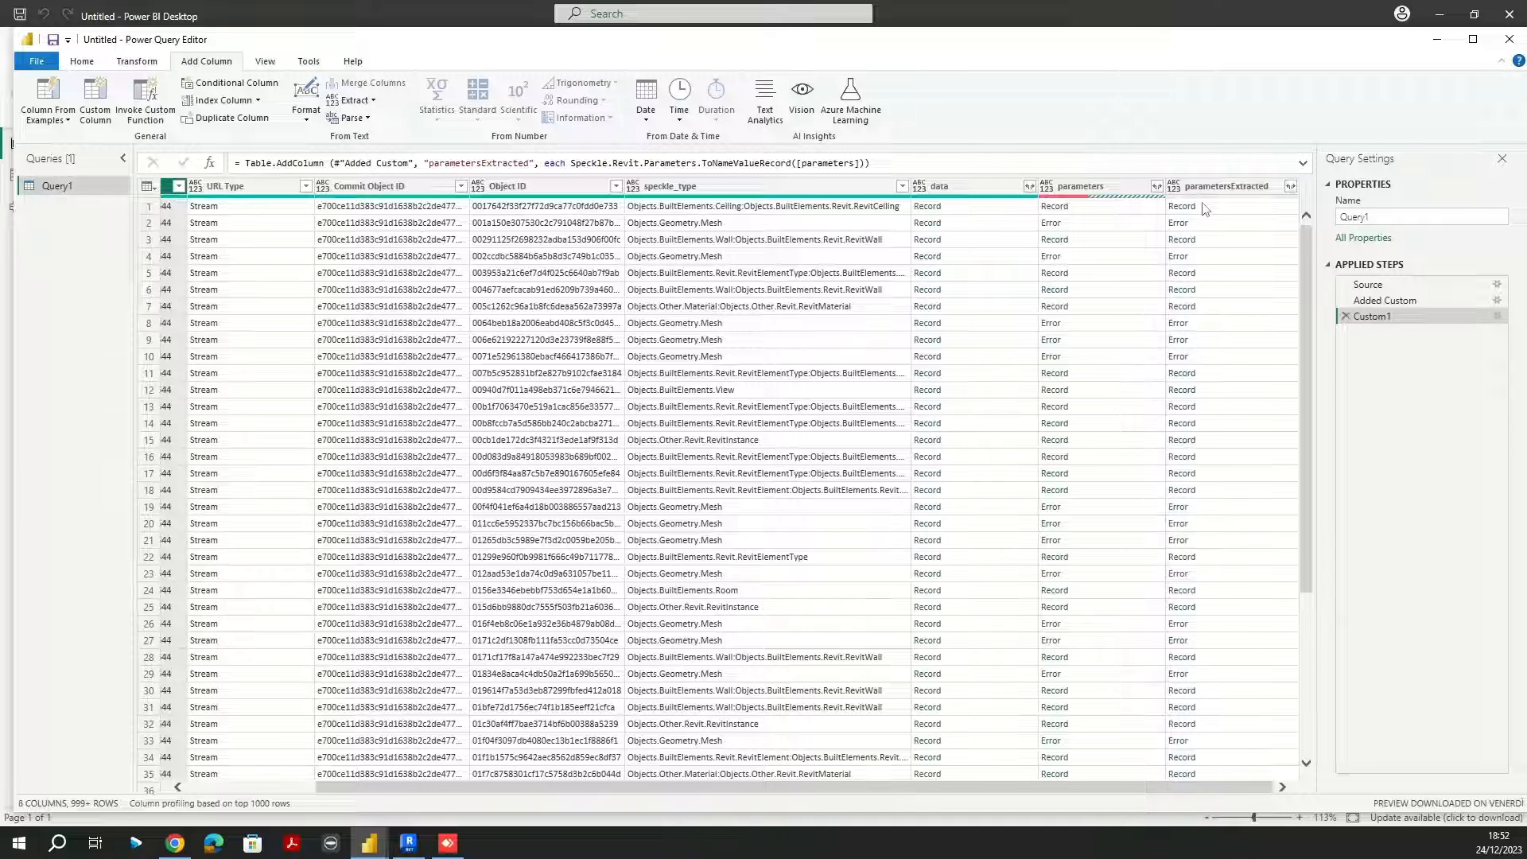
{"action": "left_click", "coordinate": [1222, 213]}
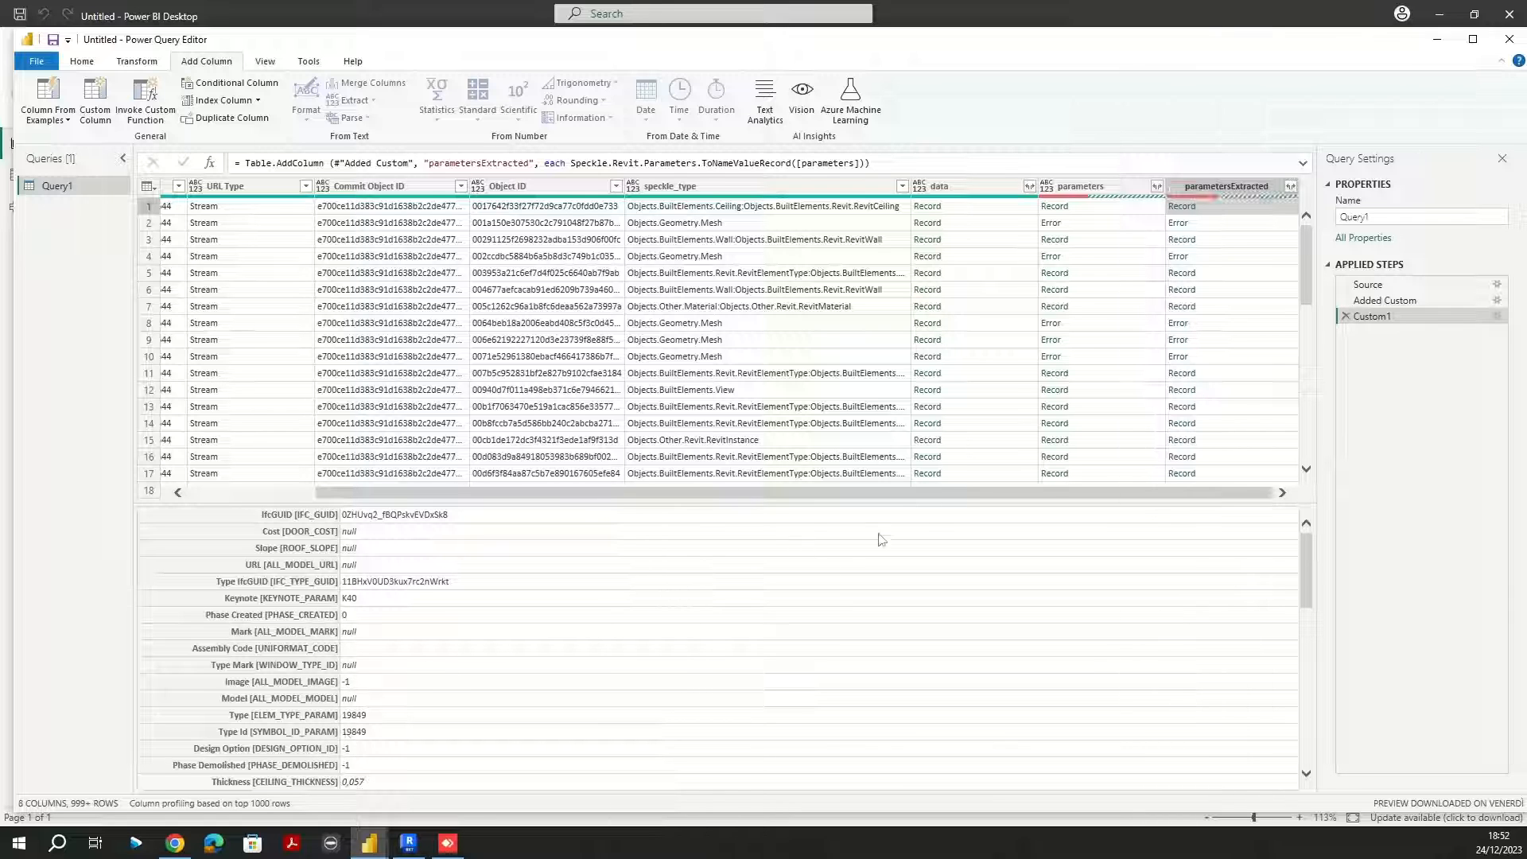
Step: Open the expand options of the parametersExtracted column, deselect all columns and select only Type Mark [WINDOW_TYPE_ID]
{"action": "left_click", "coordinate": [1290, 188]}
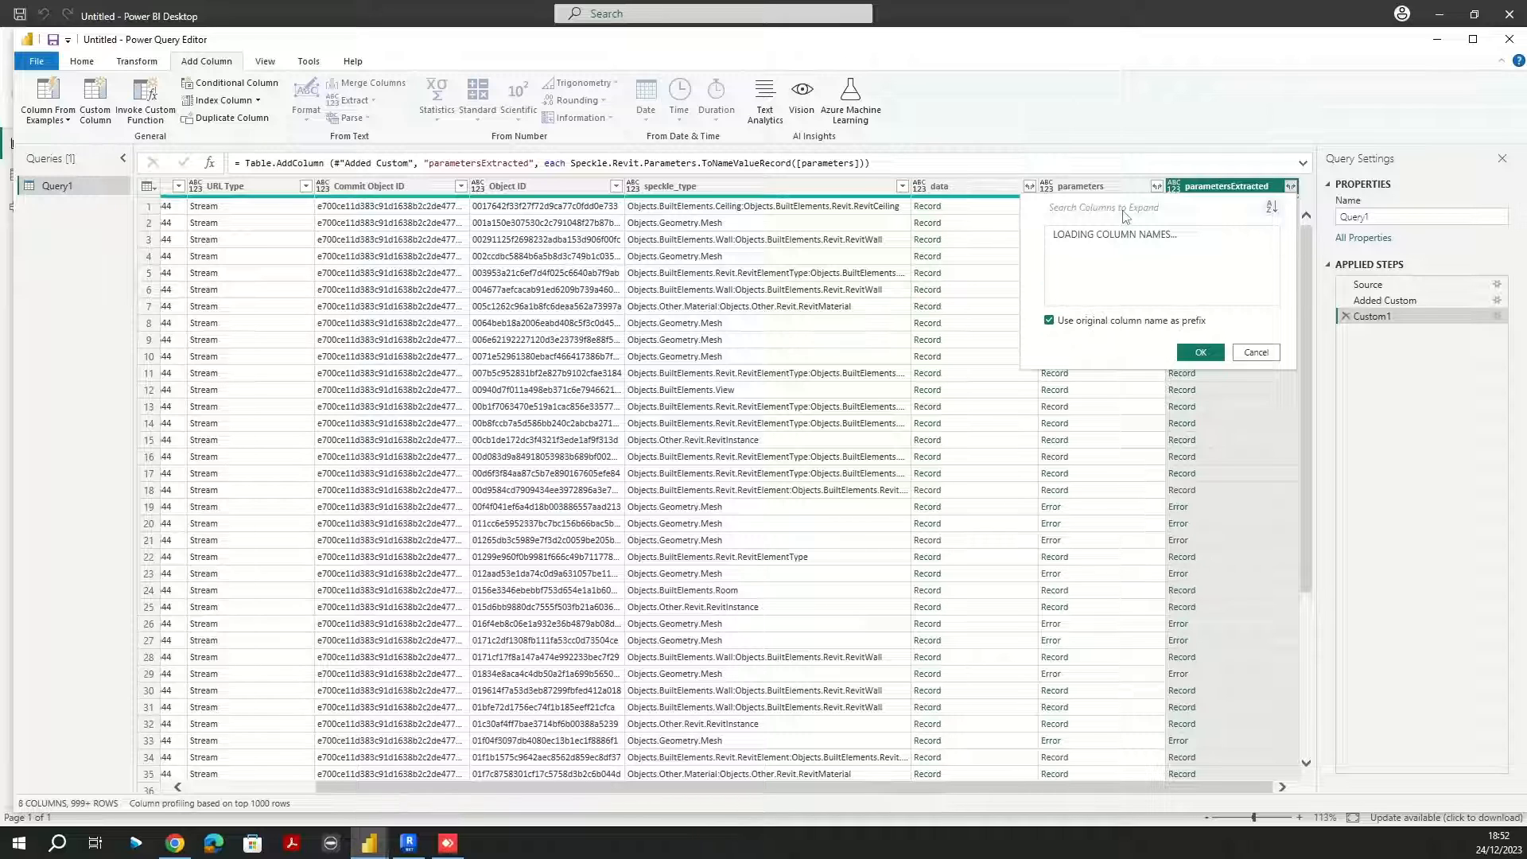
{"action": "left_click", "coordinate": [1122, 212]}
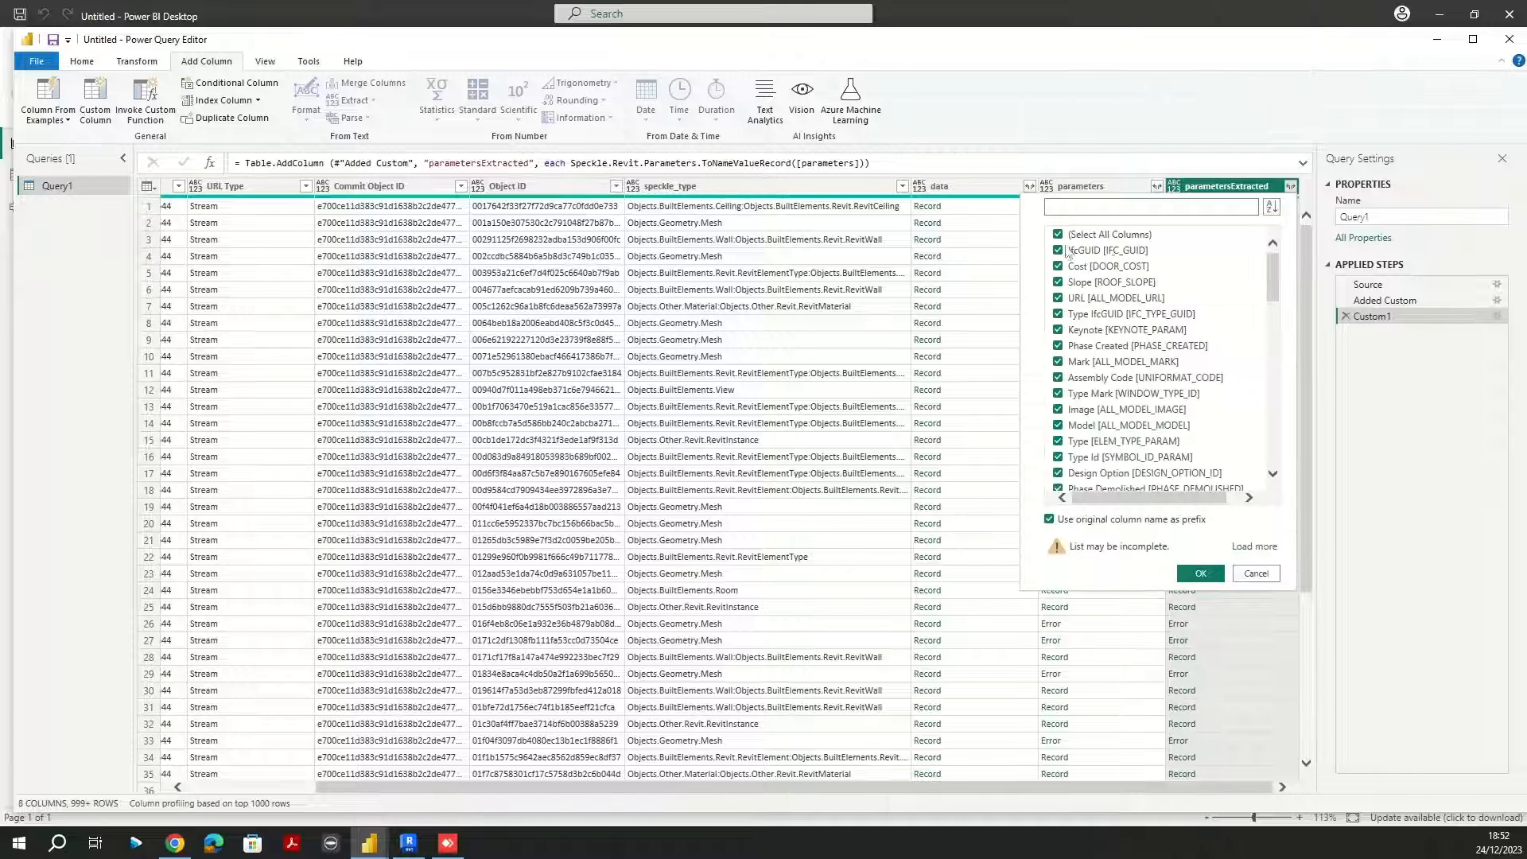
{"action": "left_click", "coordinate": [1060, 236]}
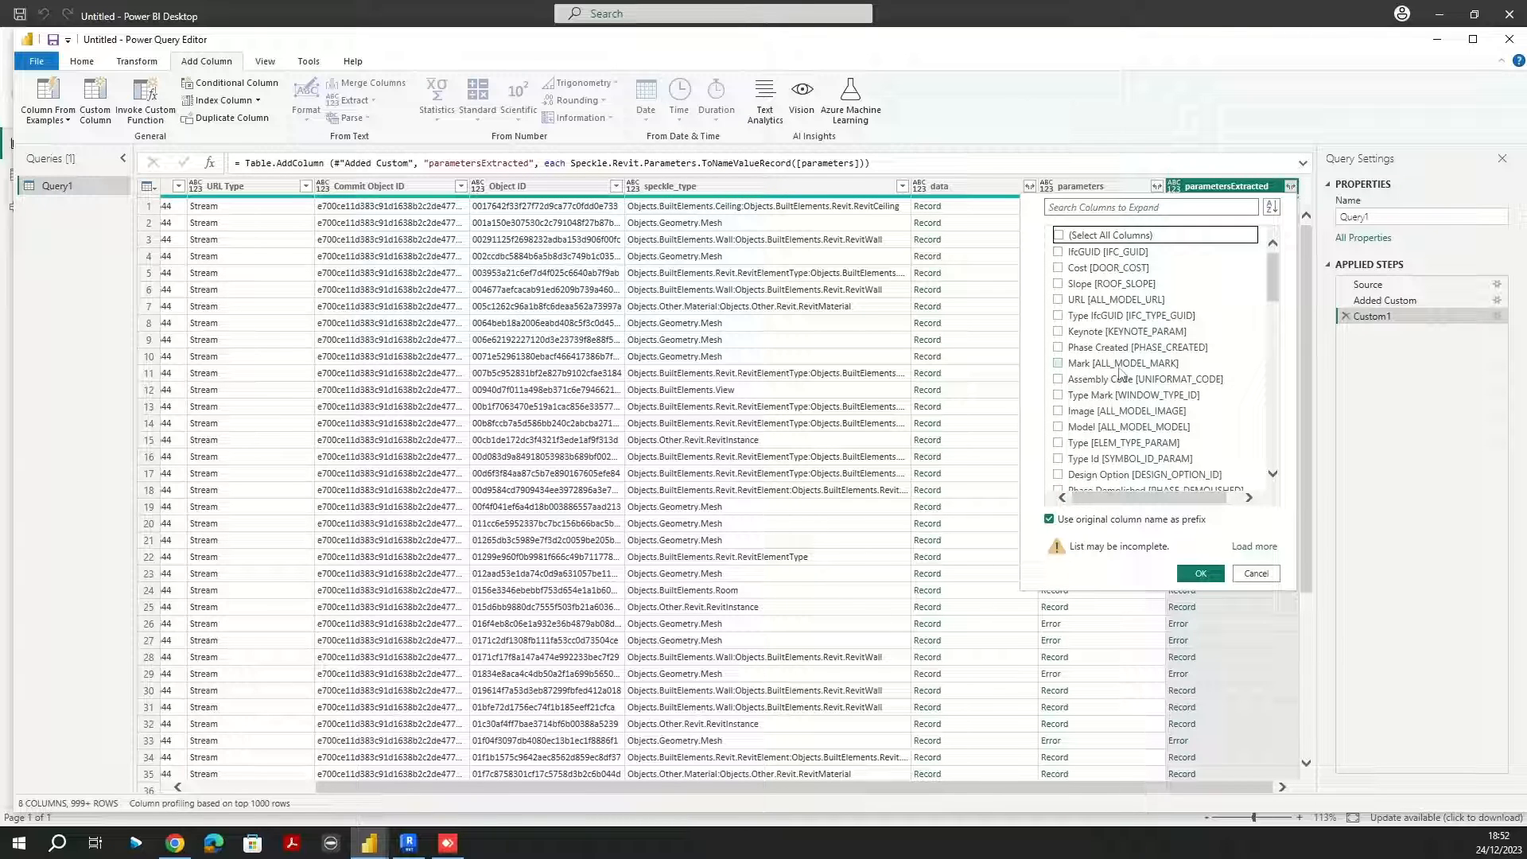
{"action": "left_click", "coordinate": [1058, 395]}
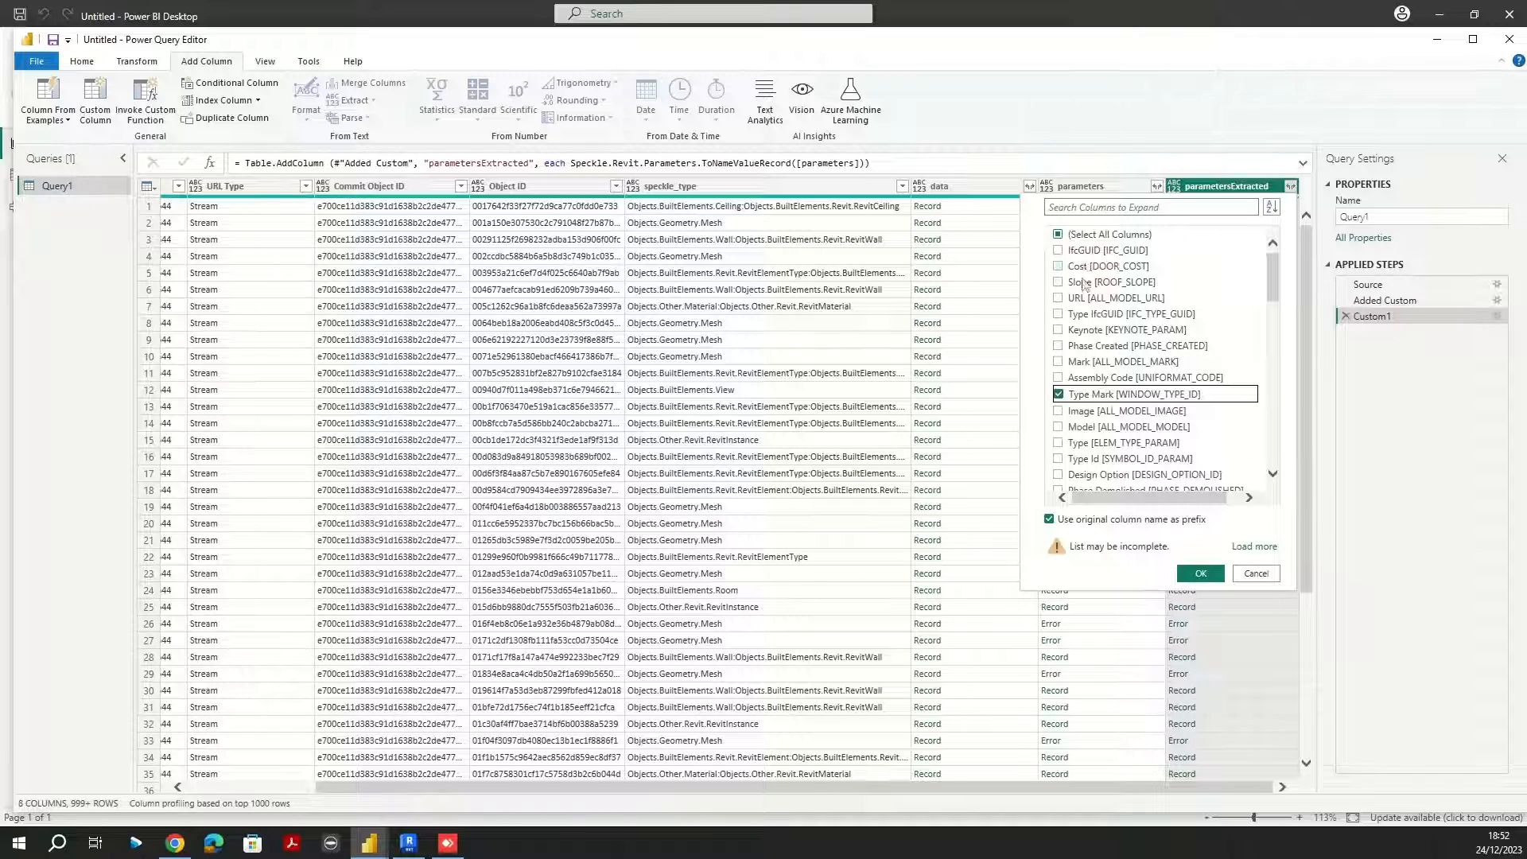
Step: Add Width [WALL_ATTR_WIDTH_PARAM] to the columns selected for expanding parametersExtracted
{"action": "scroll", "coordinate": [1118, 398], "scroll_direction": "down", "scroll_amount": 1}
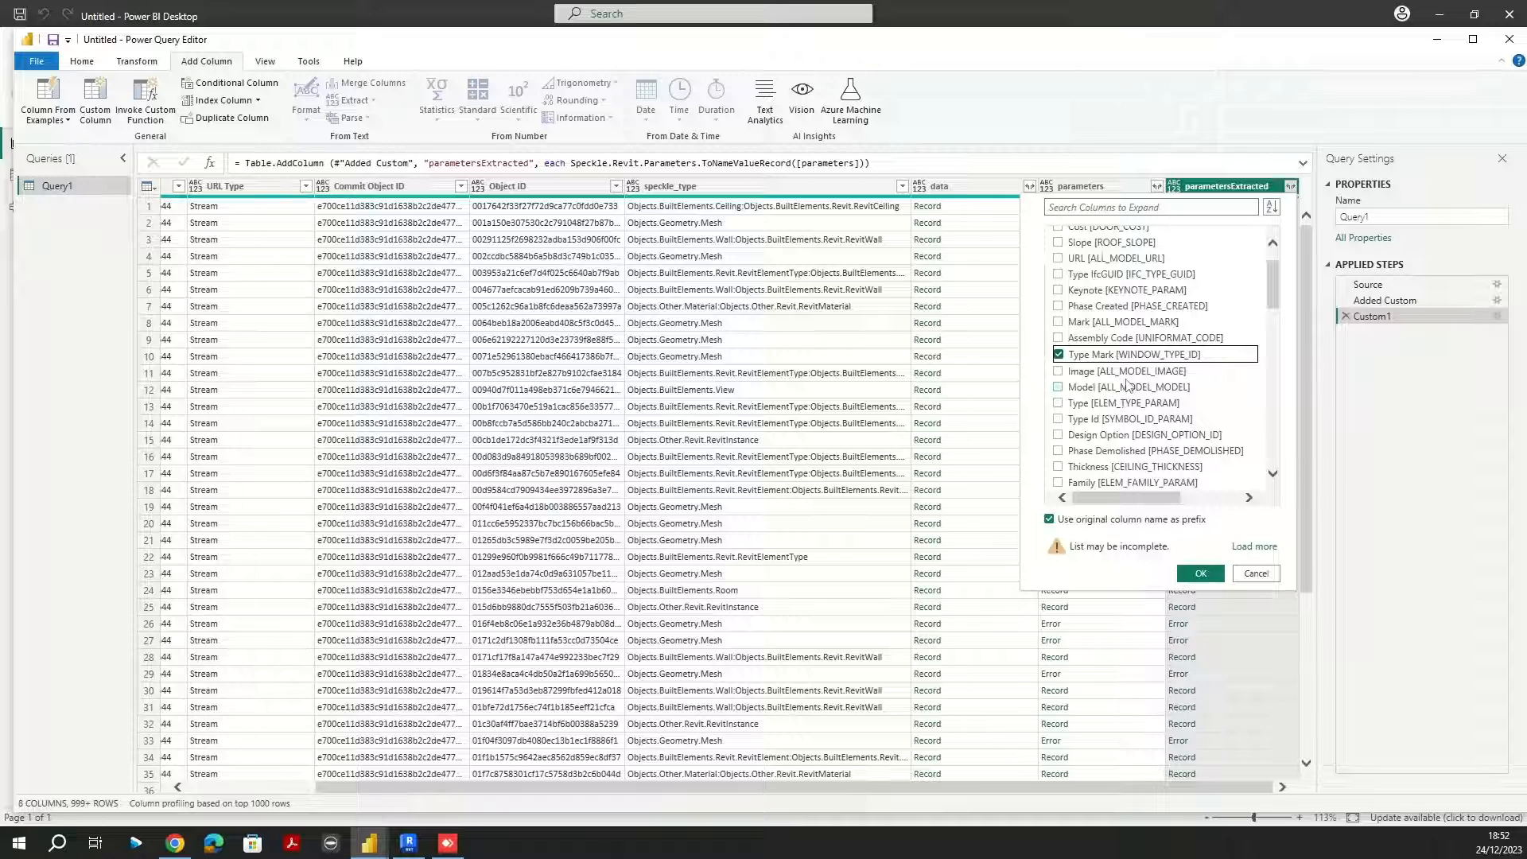
{"action": "scroll", "coordinate": [1125, 390], "scroll_direction": "down", "scroll_amount": 2}
{"action": "scroll", "coordinate": [1116, 371], "scroll_direction": "down", "scroll_amount": 2}
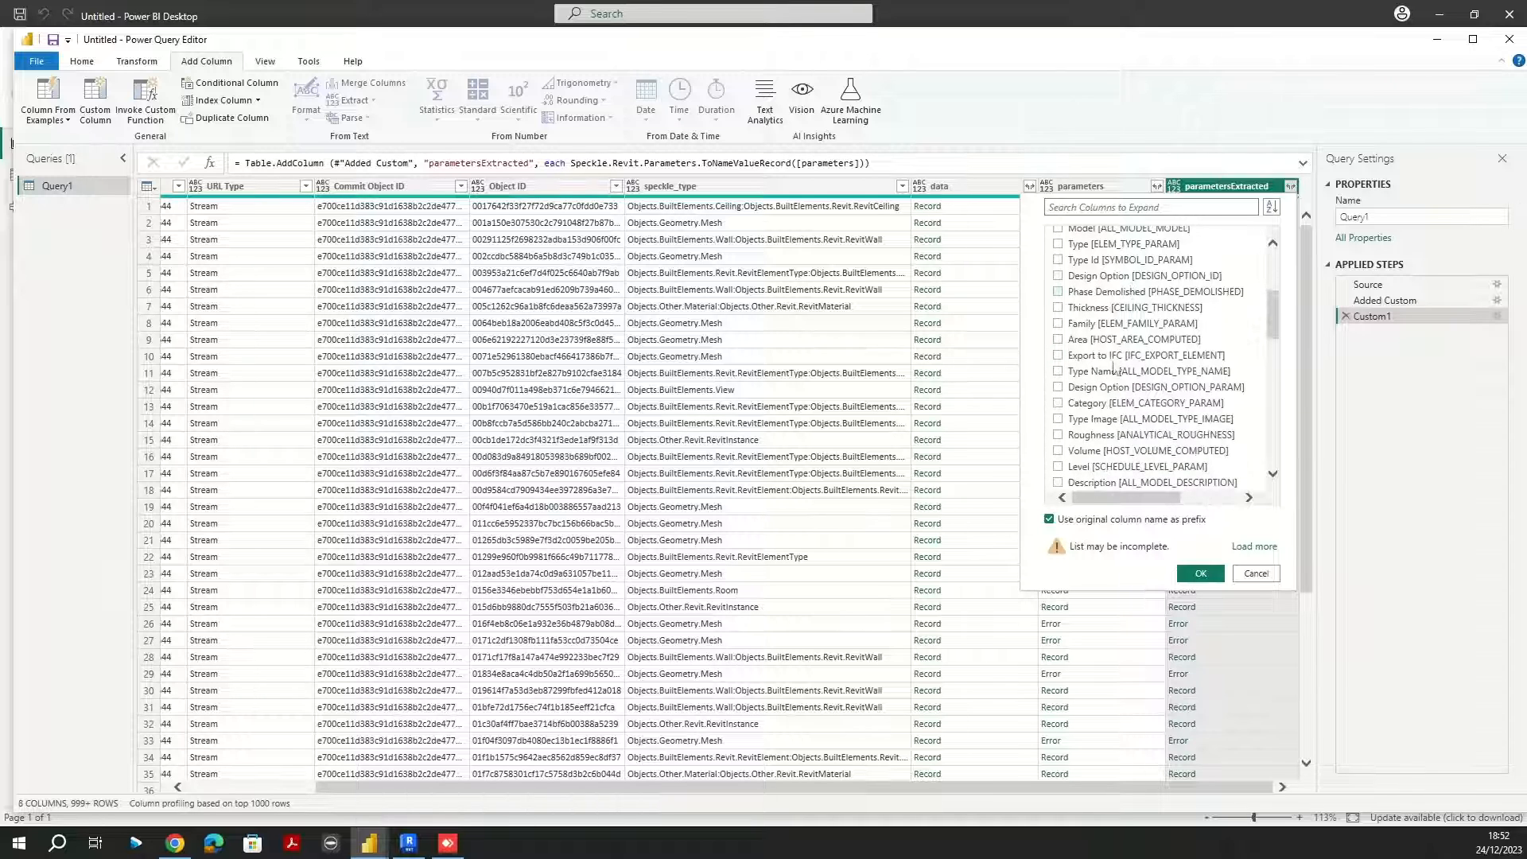
{"action": "scroll", "coordinate": [1130, 364], "scroll_direction": "down", "scroll_amount": 1}
{"action": "scroll", "coordinate": [1125, 373], "scroll_direction": "down", "scroll_amount": 4}
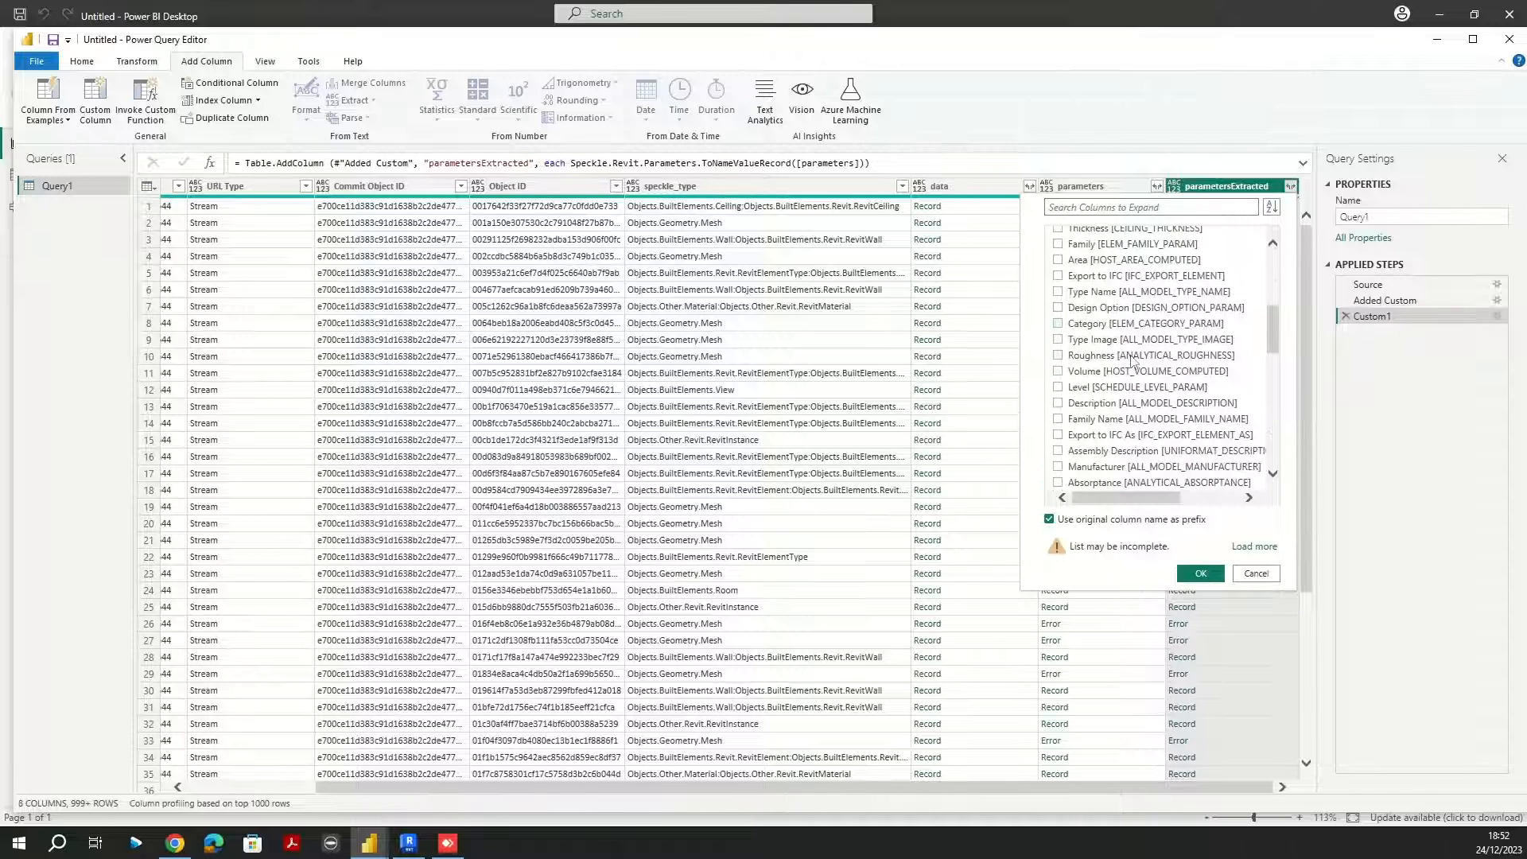
{"action": "scroll", "coordinate": [1120, 389], "scroll_direction": "down", "scroll_amount": 1}
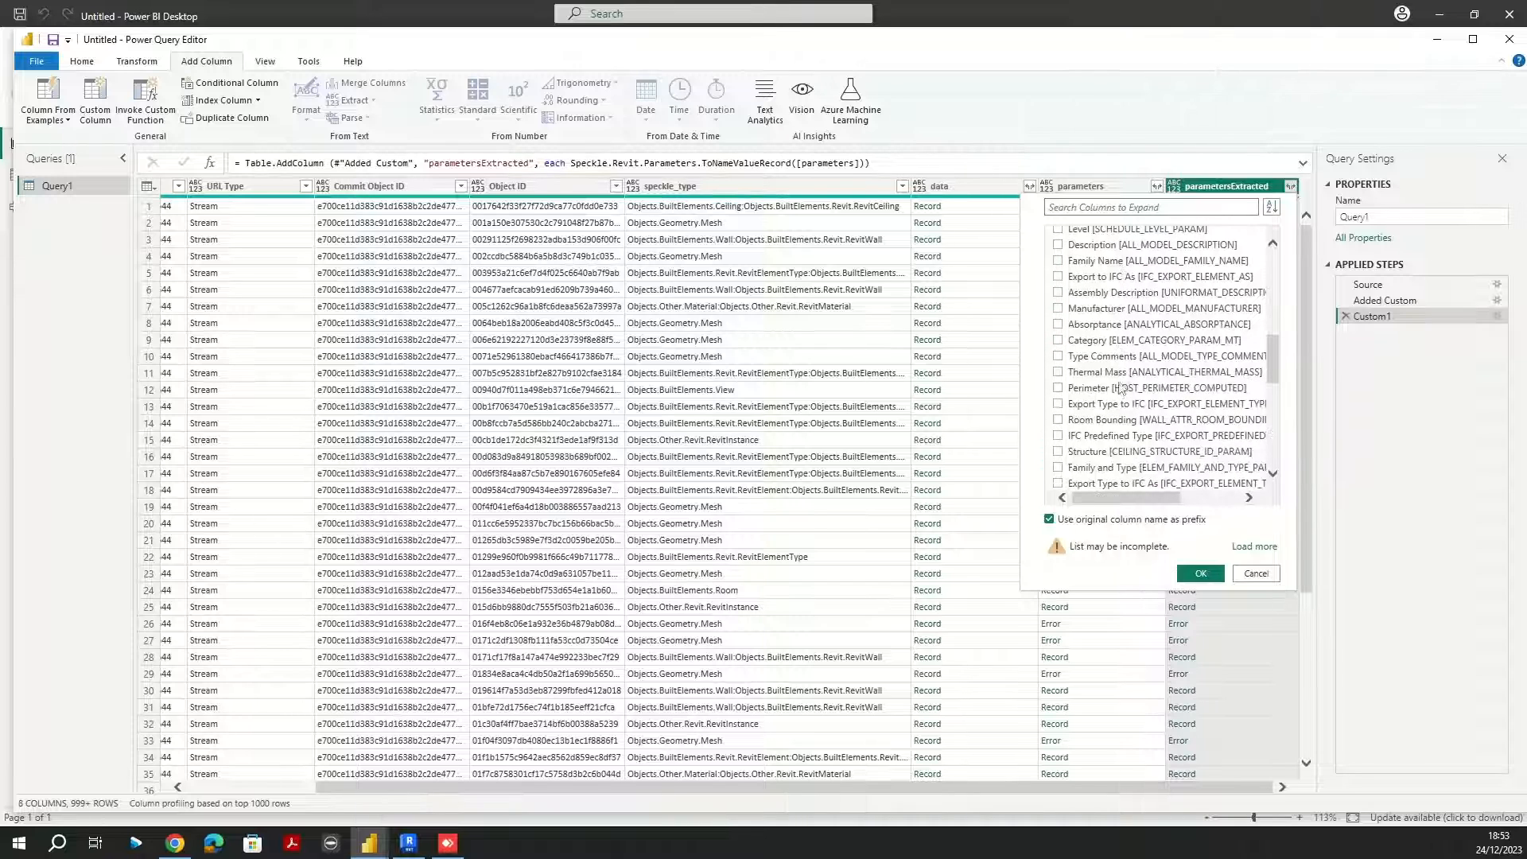
{"action": "scroll", "coordinate": [1123, 361], "scroll_direction": "down", "scroll_amount": 1}
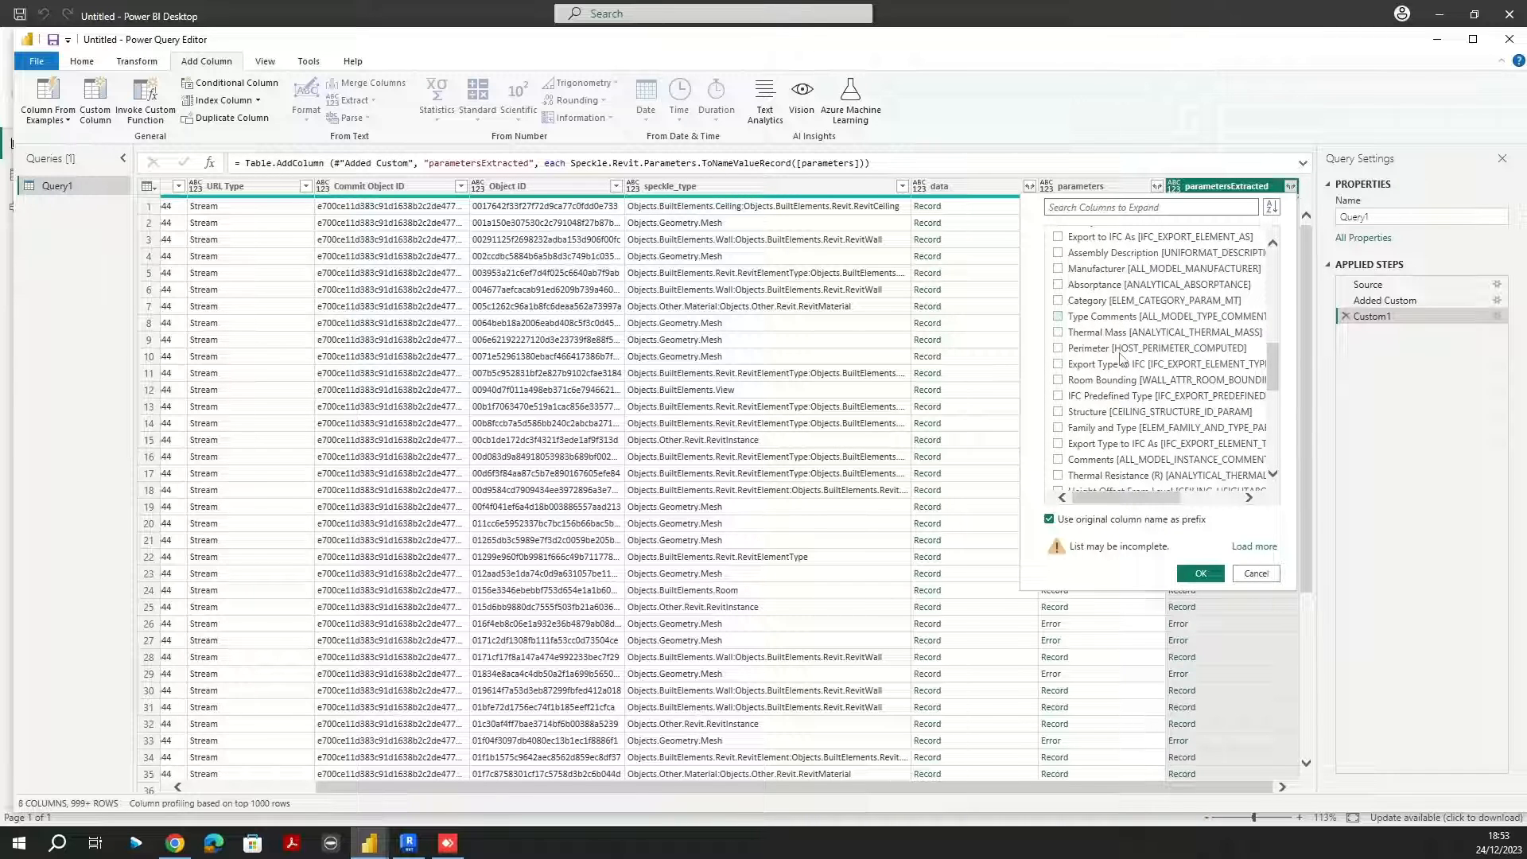
{"action": "scroll", "coordinate": [1121, 358], "scroll_direction": "down", "scroll_amount": 2}
{"action": "scroll", "coordinate": [1121, 358], "scroll_direction": "down", "scroll_amount": 1}
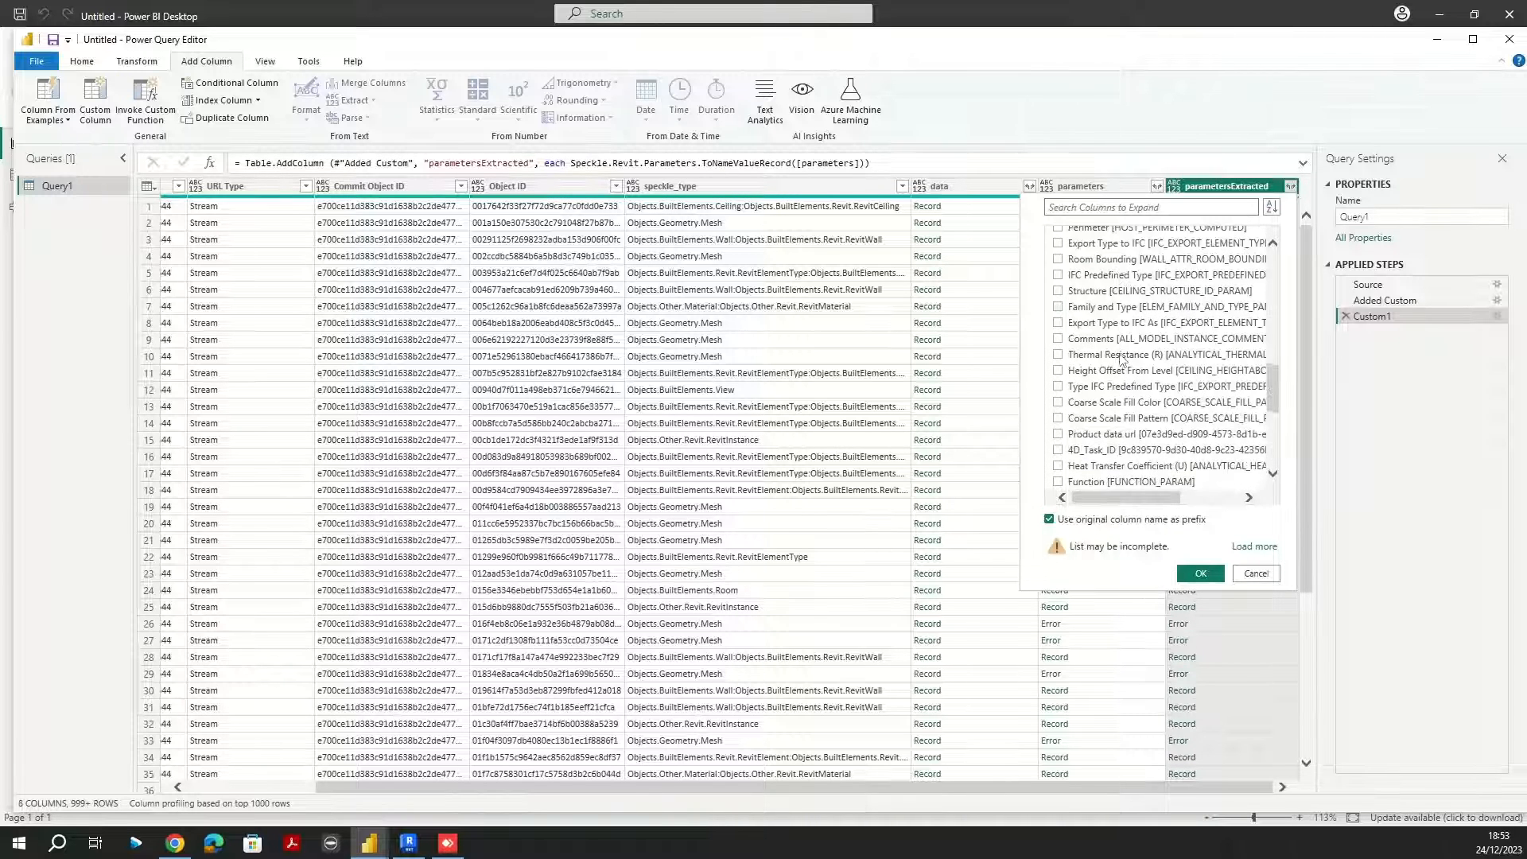
{"action": "scroll", "coordinate": [1121, 360], "scroll_direction": "down", "scroll_amount": 1}
{"action": "scroll", "coordinate": [1121, 360], "scroll_direction": "down", "scroll_amount": 1}
{"action": "scroll", "coordinate": [1122, 362], "scroll_direction": "down", "scroll_amount": 1}
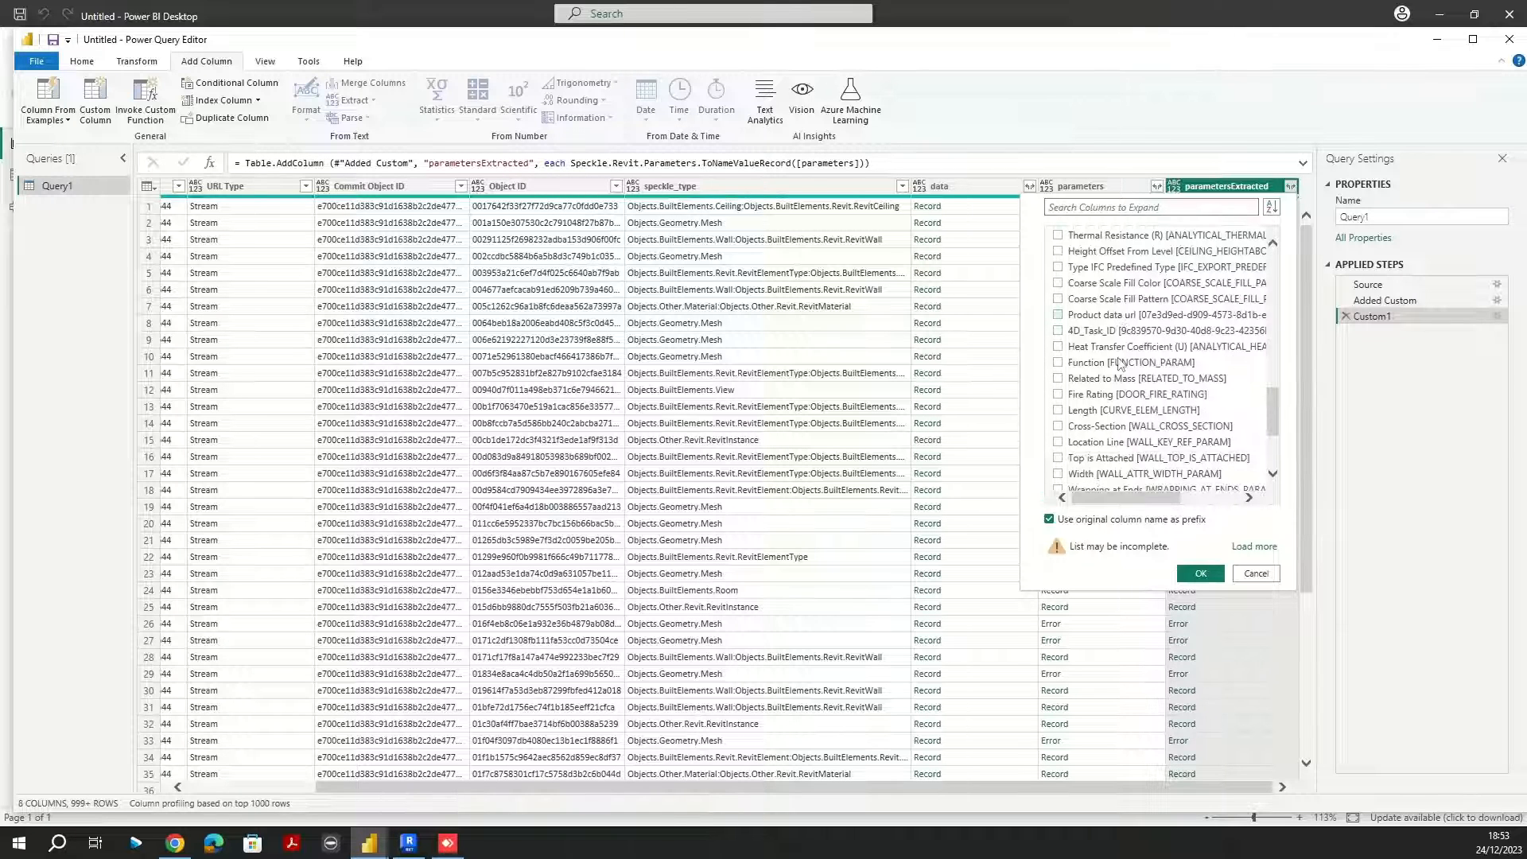
{"action": "scroll", "coordinate": [1121, 362], "scroll_direction": "down", "scroll_amount": 1}
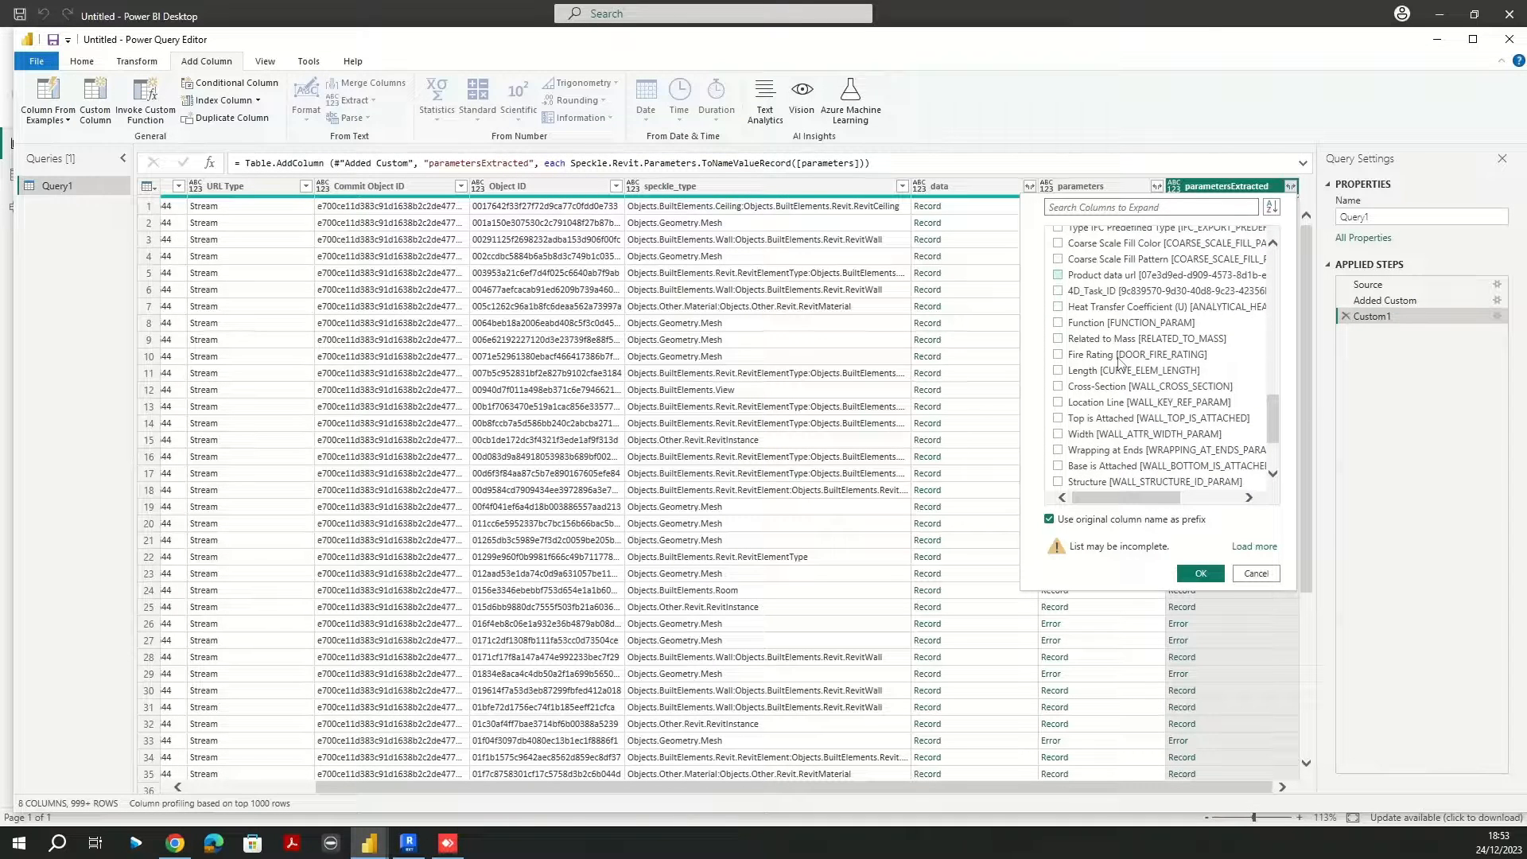
{"action": "scroll", "coordinate": [1119, 360], "scroll_direction": "down", "scroll_amount": 1}
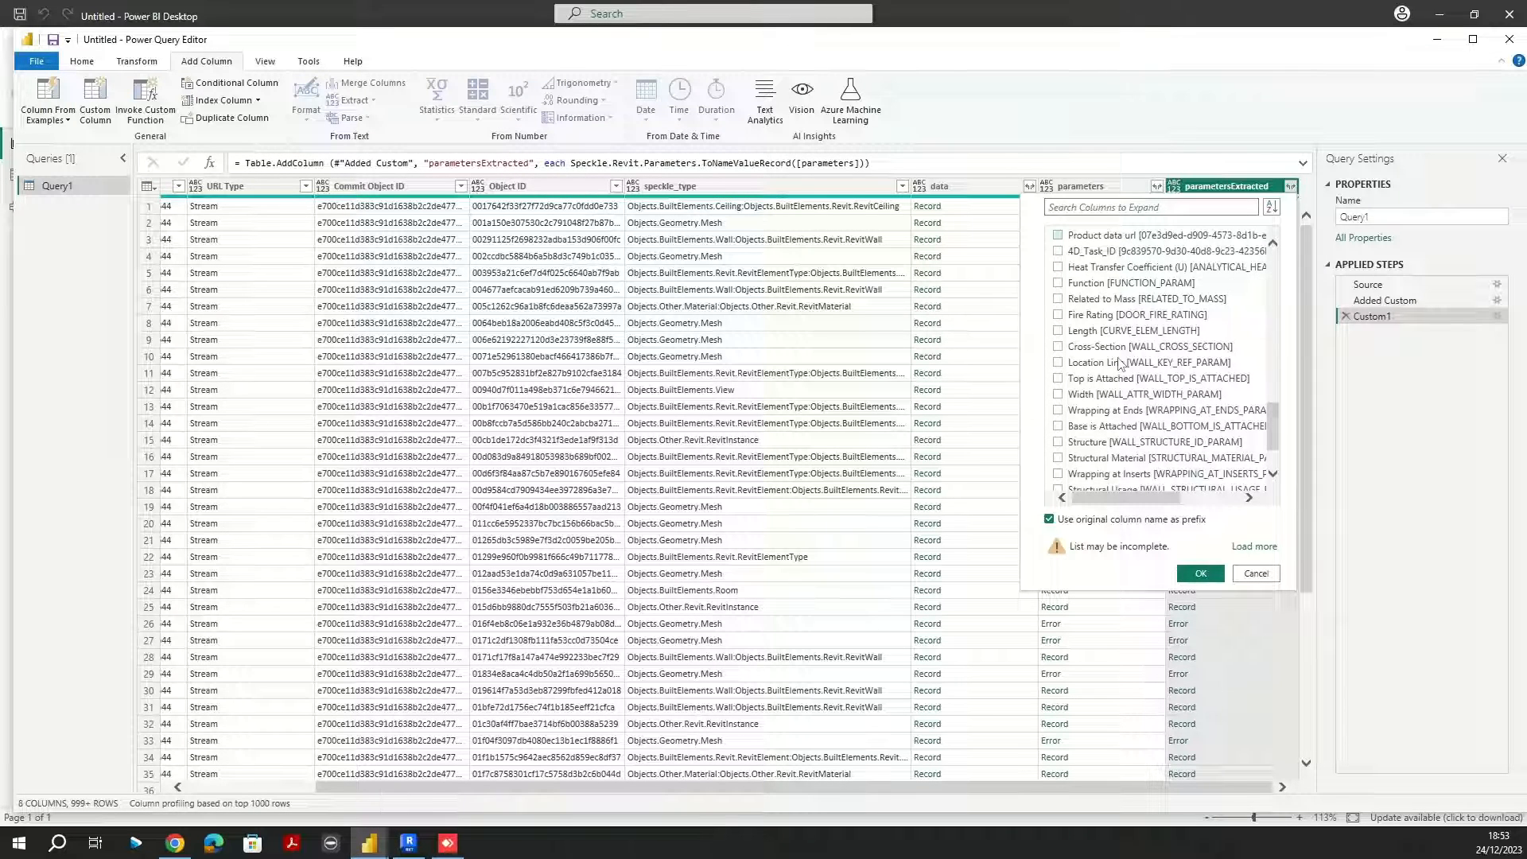
{"action": "left_click", "coordinate": [1057, 395]}
{"action": "scroll", "coordinate": [1121, 355], "scroll_direction": "down", "scroll_amount": 1}
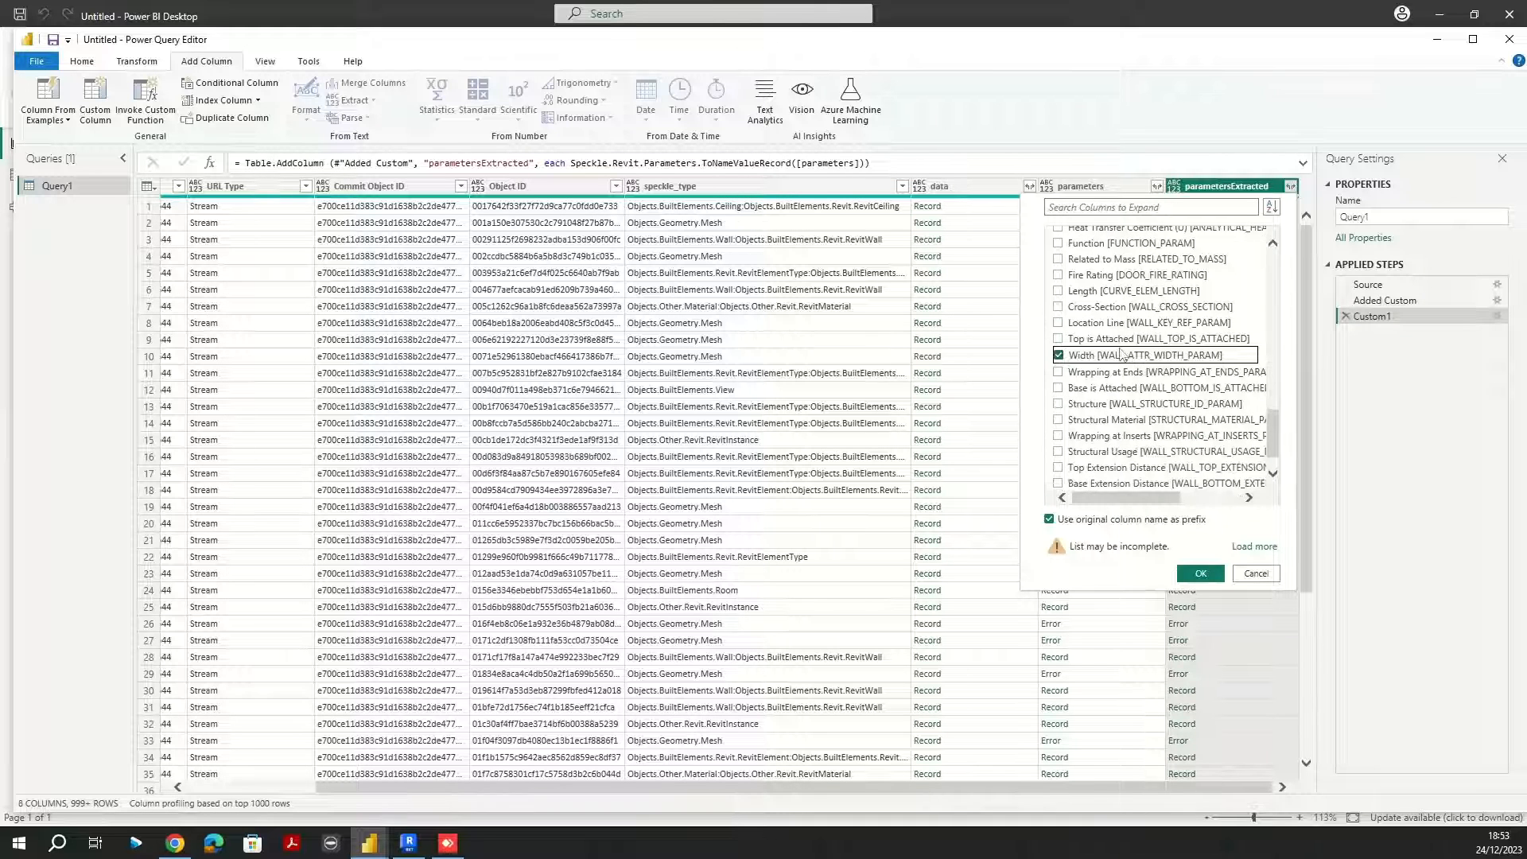
Step: Add the WBS_02 LEVEL parameter to the columns selected for expanding parametersExtracted
{"action": "scroll", "coordinate": [1122, 355], "scroll_direction": "down", "scroll_amount": 1}
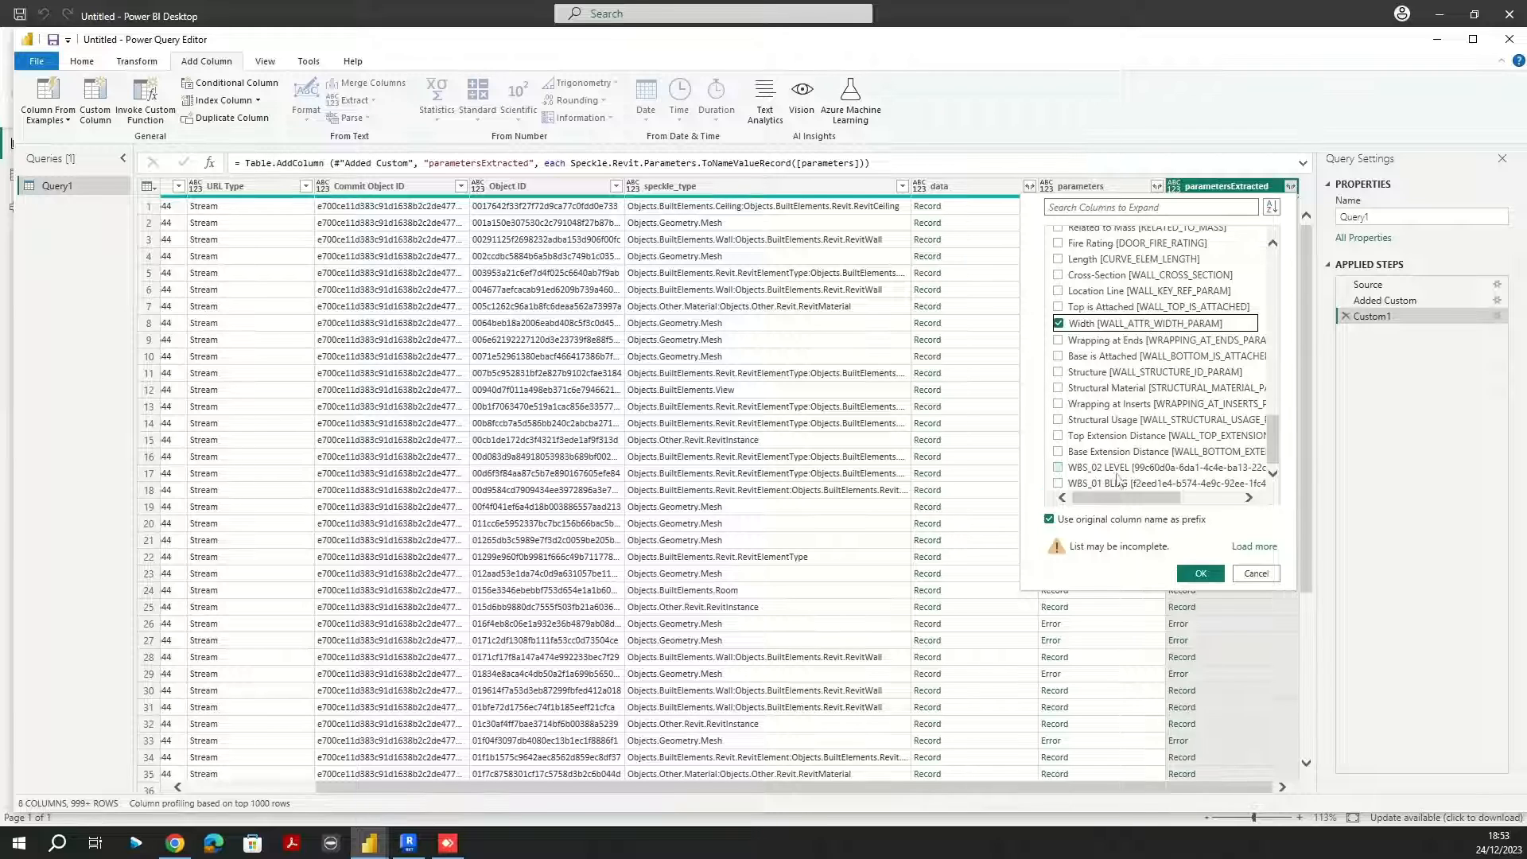
{"action": "left_click", "coordinate": [1059, 466]}
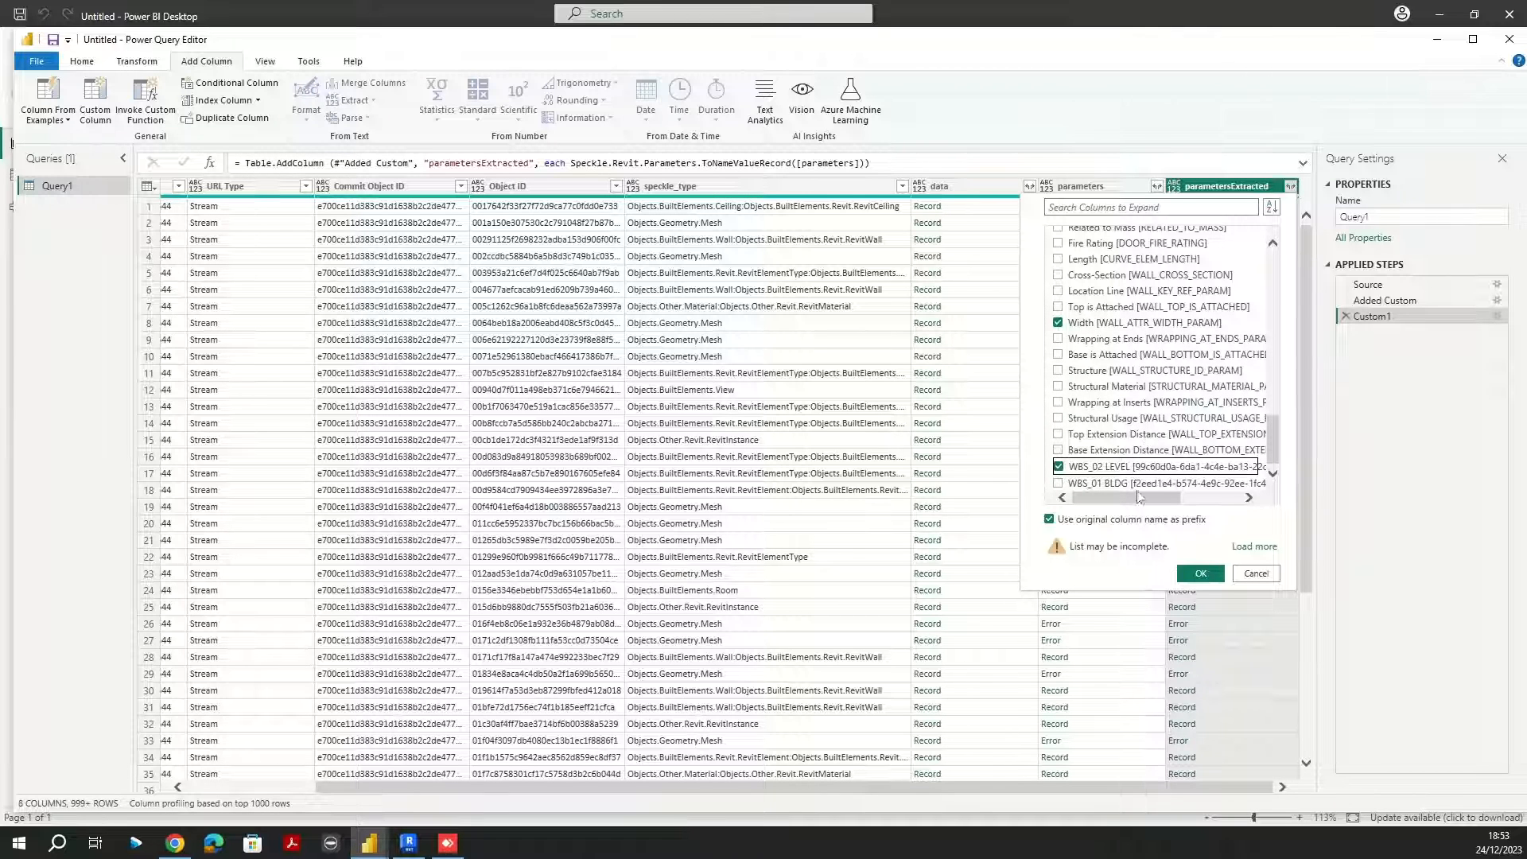
{"action": "mouse_move", "coordinate": [1140, 496]}
{"action": "left_mouse_down"}
{"action": "mouse_move", "coordinate": [1179, 501]}
{"action": "mouse_move", "coordinate": [1145, 500]}
{"action": "left_mouse_up"}
Step: Add Area [HOST_AREA_COMPUTED] to the columns selected for expanding parametersExtracted
{"action": "scroll", "coordinate": [1137, 424], "scroll_direction": "up", "scroll_amount": 2}
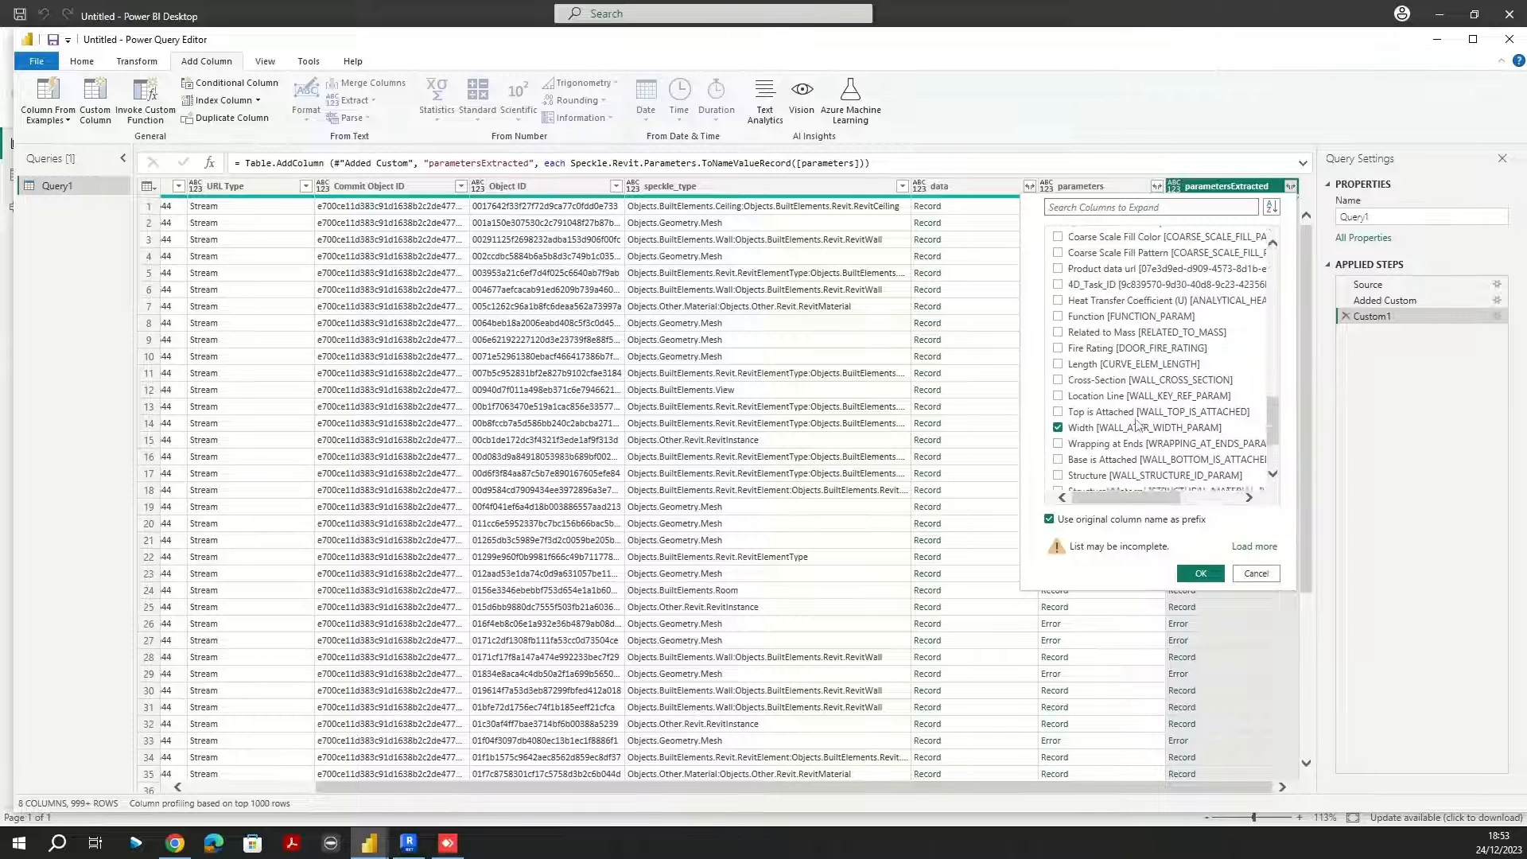
{"action": "scroll", "coordinate": [1137, 424], "scroll_direction": "up", "scroll_amount": 2}
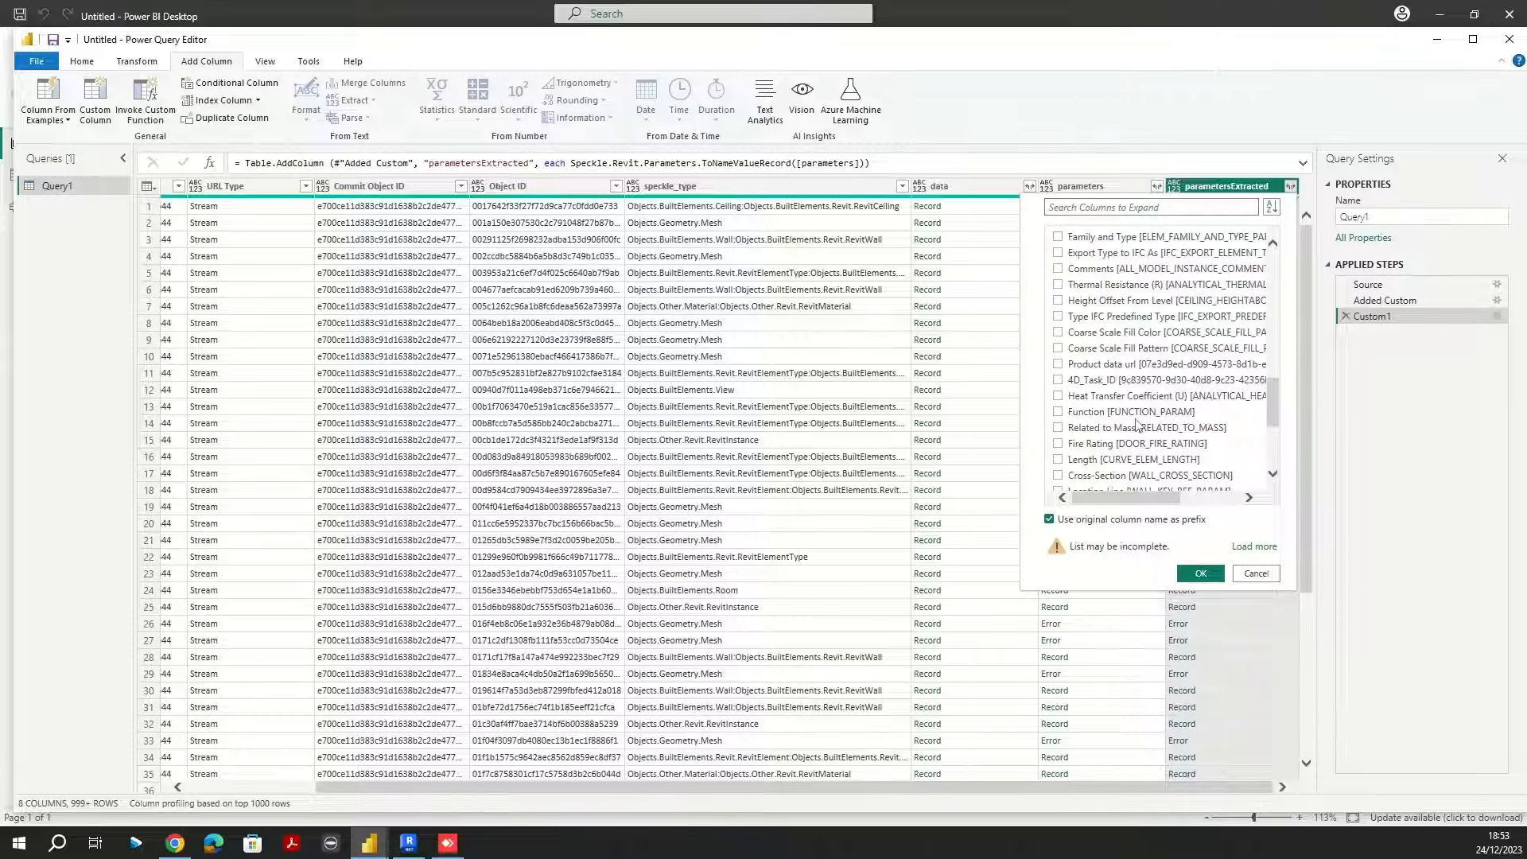
{"action": "scroll", "coordinate": [1137, 424], "scroll_direction": "up", "scroll_amount": 3}
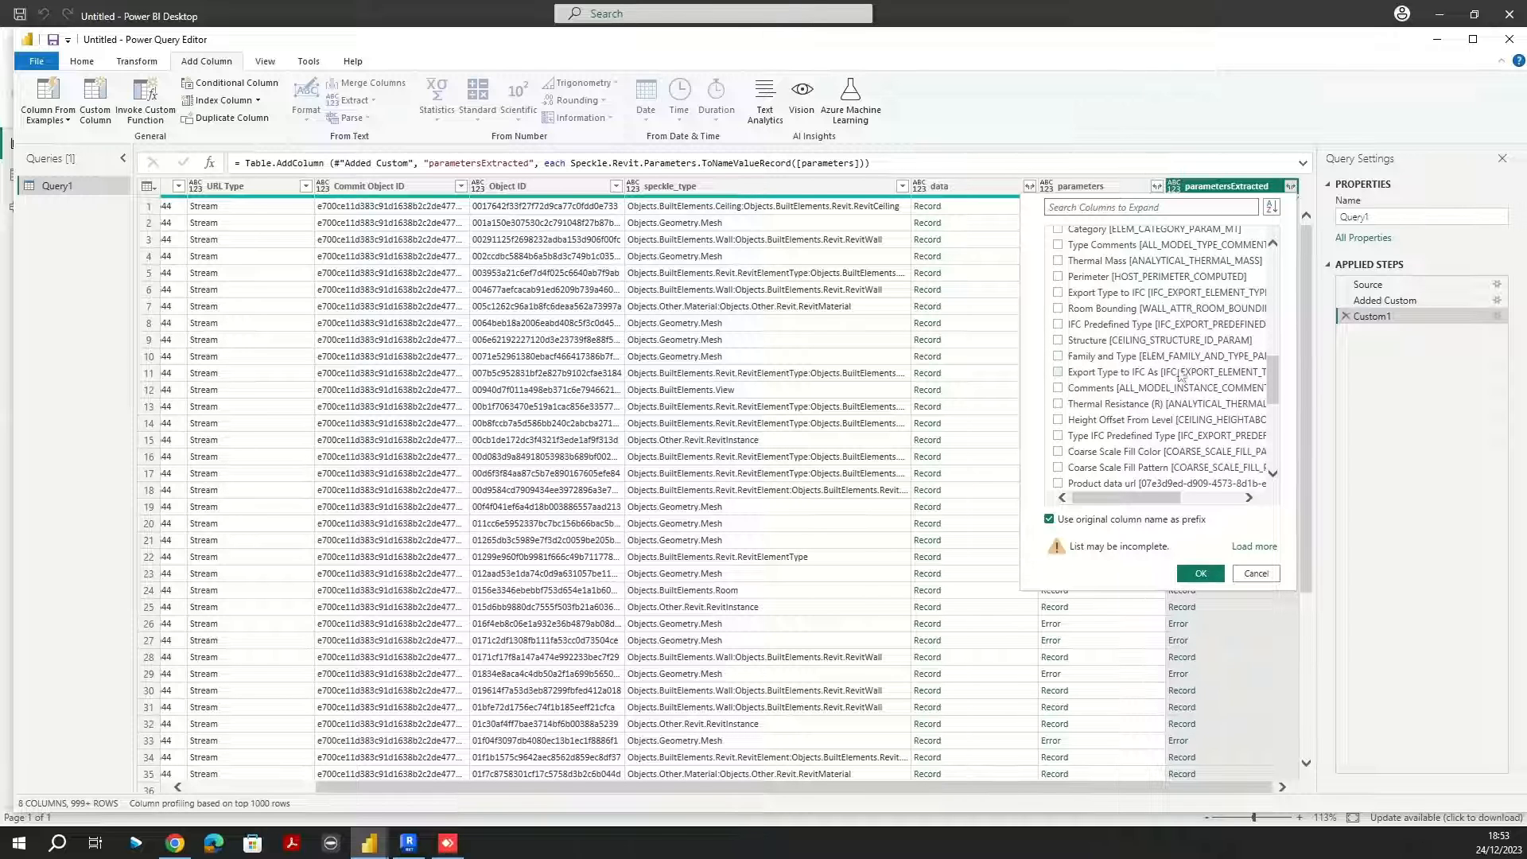
{"action": "scroll", "coordinate": [1180, 376], "scroll_direction": "up", "scroll_amount": 3}
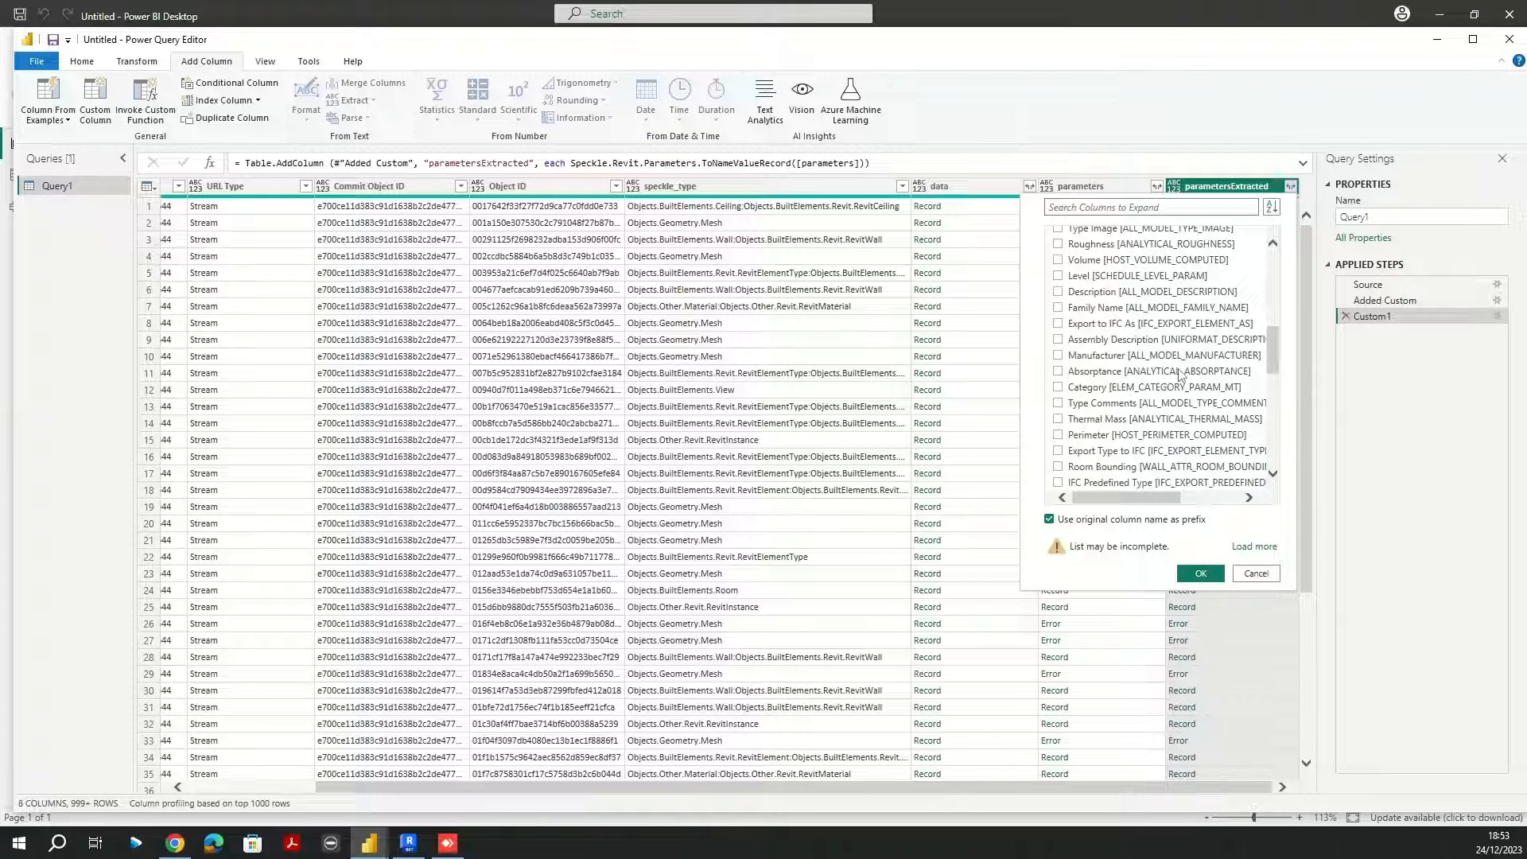
{"action": "scroll", "coordinate": [1180, 377], "scroll_direction": "up", "scroll_amount": 3}
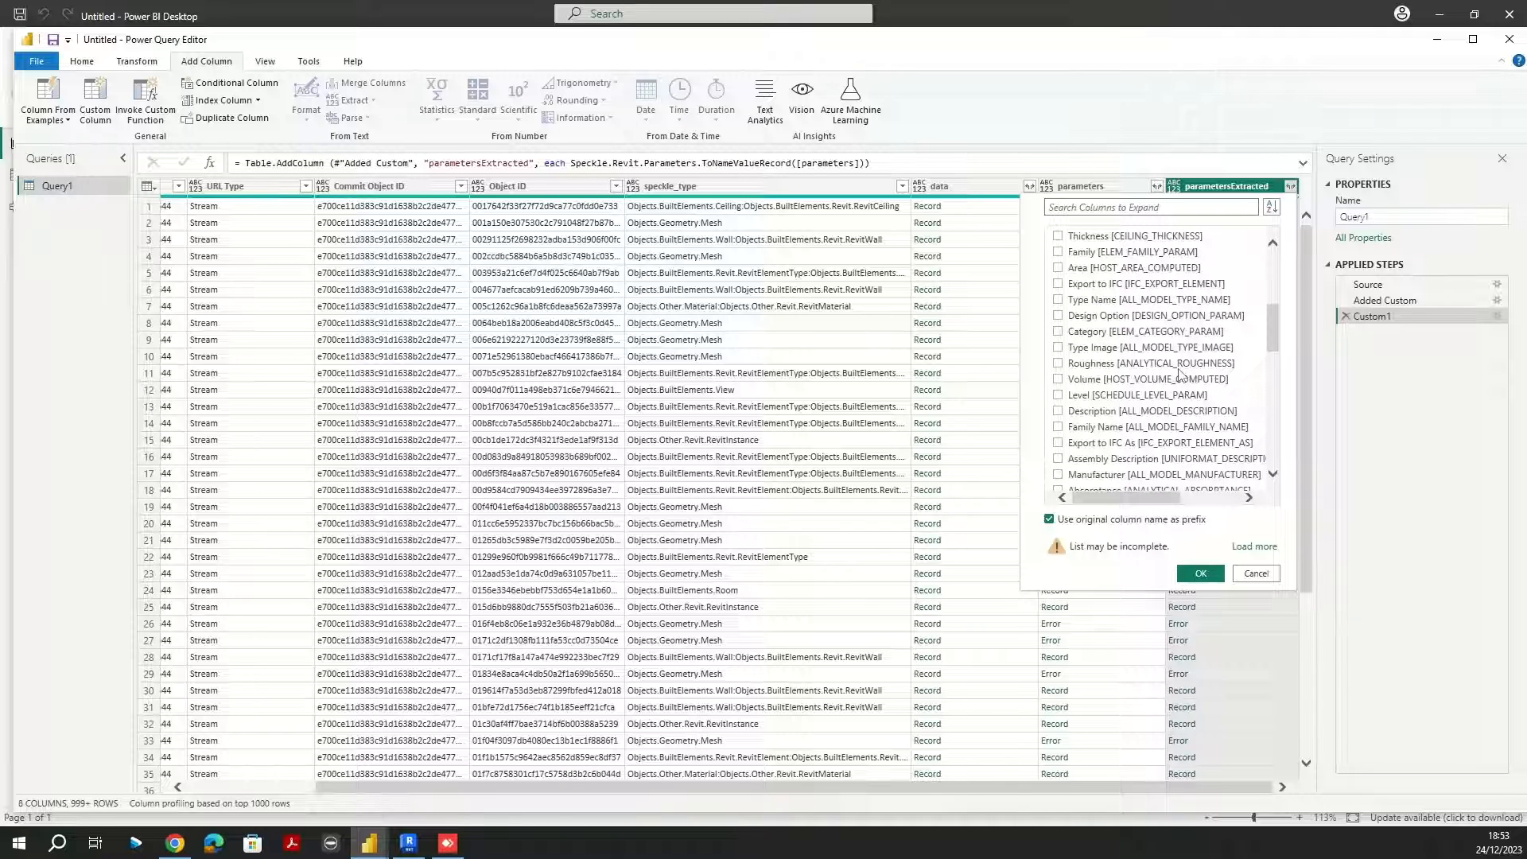
{"action": "left_click", "coordinate": [1058, 268]}
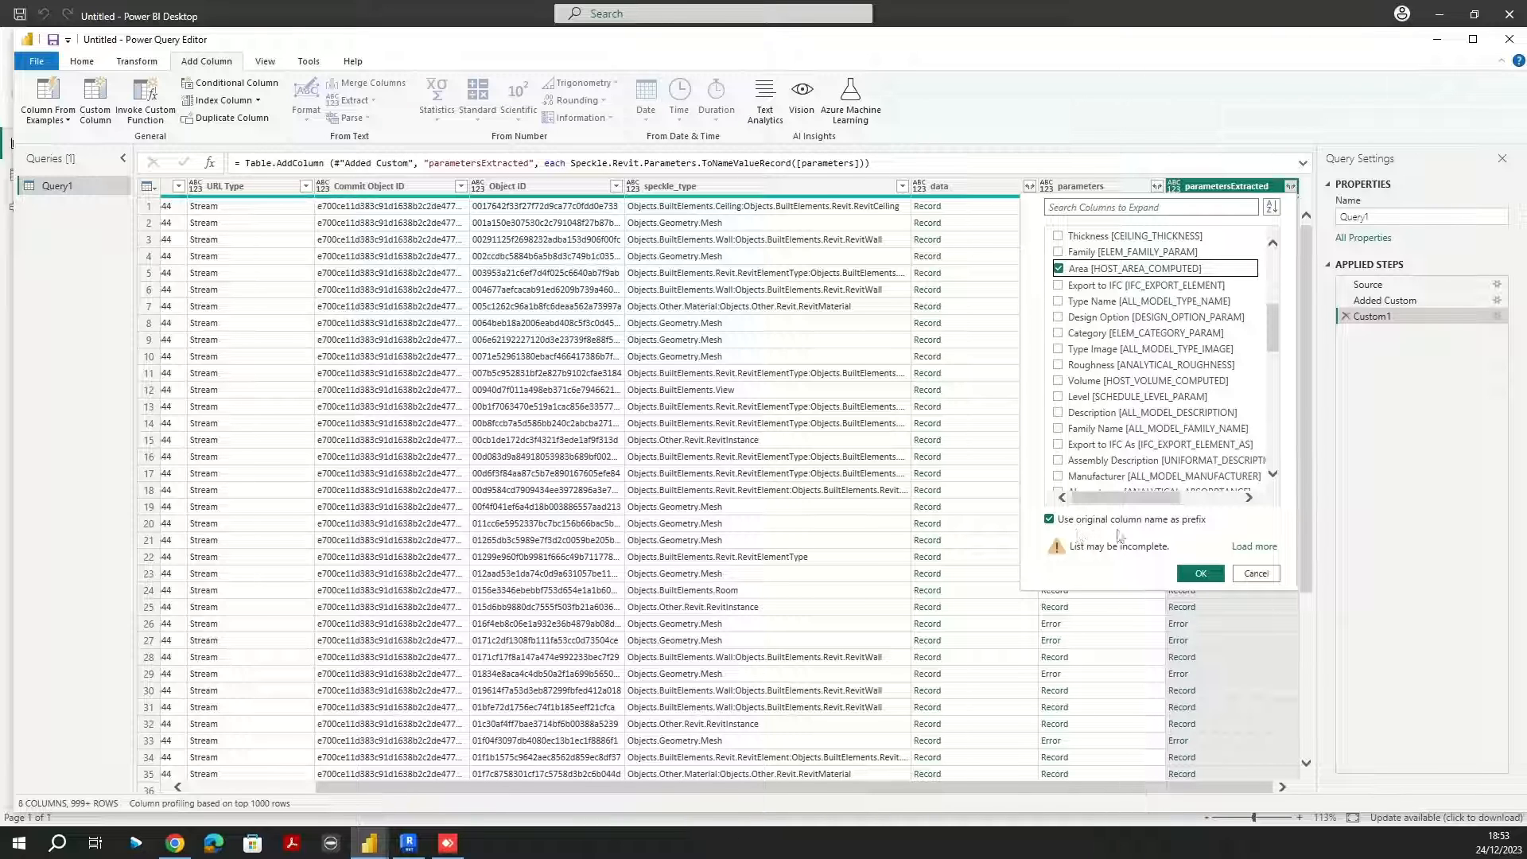
Step: Expand parametersExtracted without the original column name as prefix, and review the values in the expanded columns
{"action": "left_click", "coordinate": [1050, 520]}
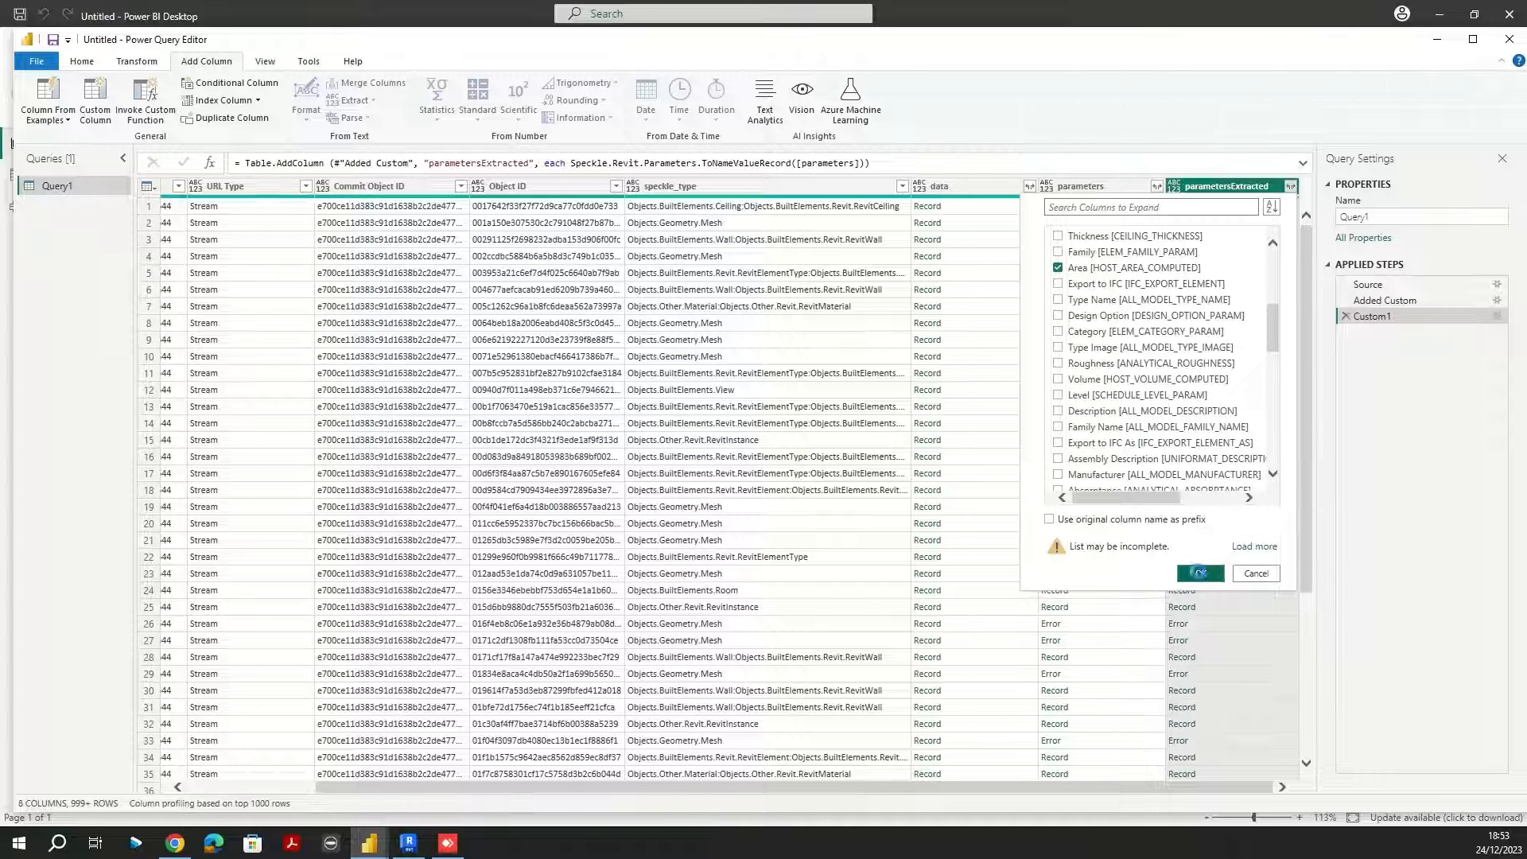
{"action": "left_click", "coordinate": [1201, 576]}
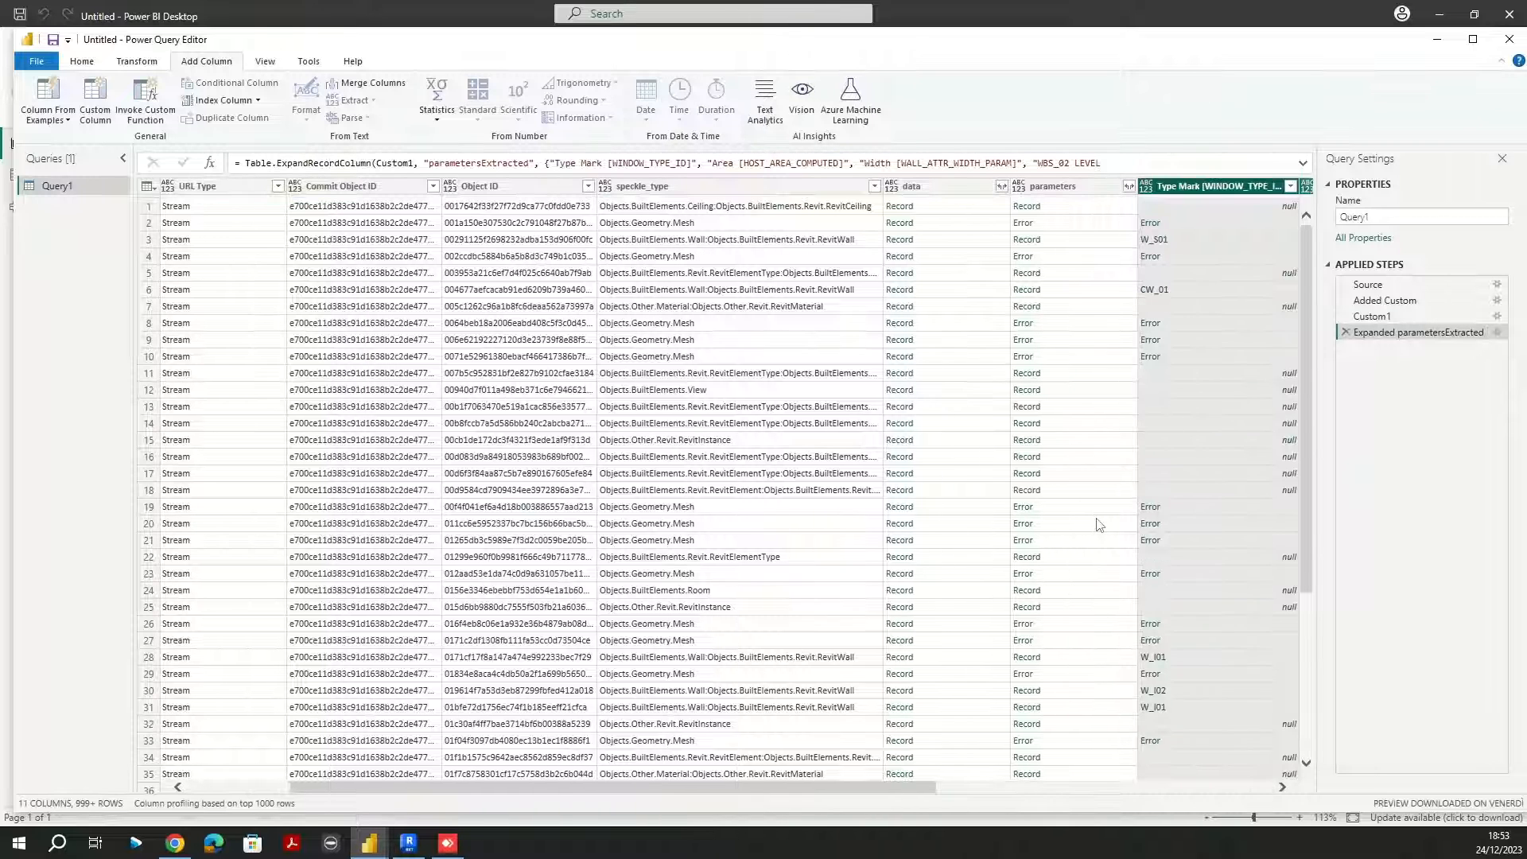
{"action": "left_click_drag", "start_coordinate": [916, 791], "coordinate": [1272, 794]}
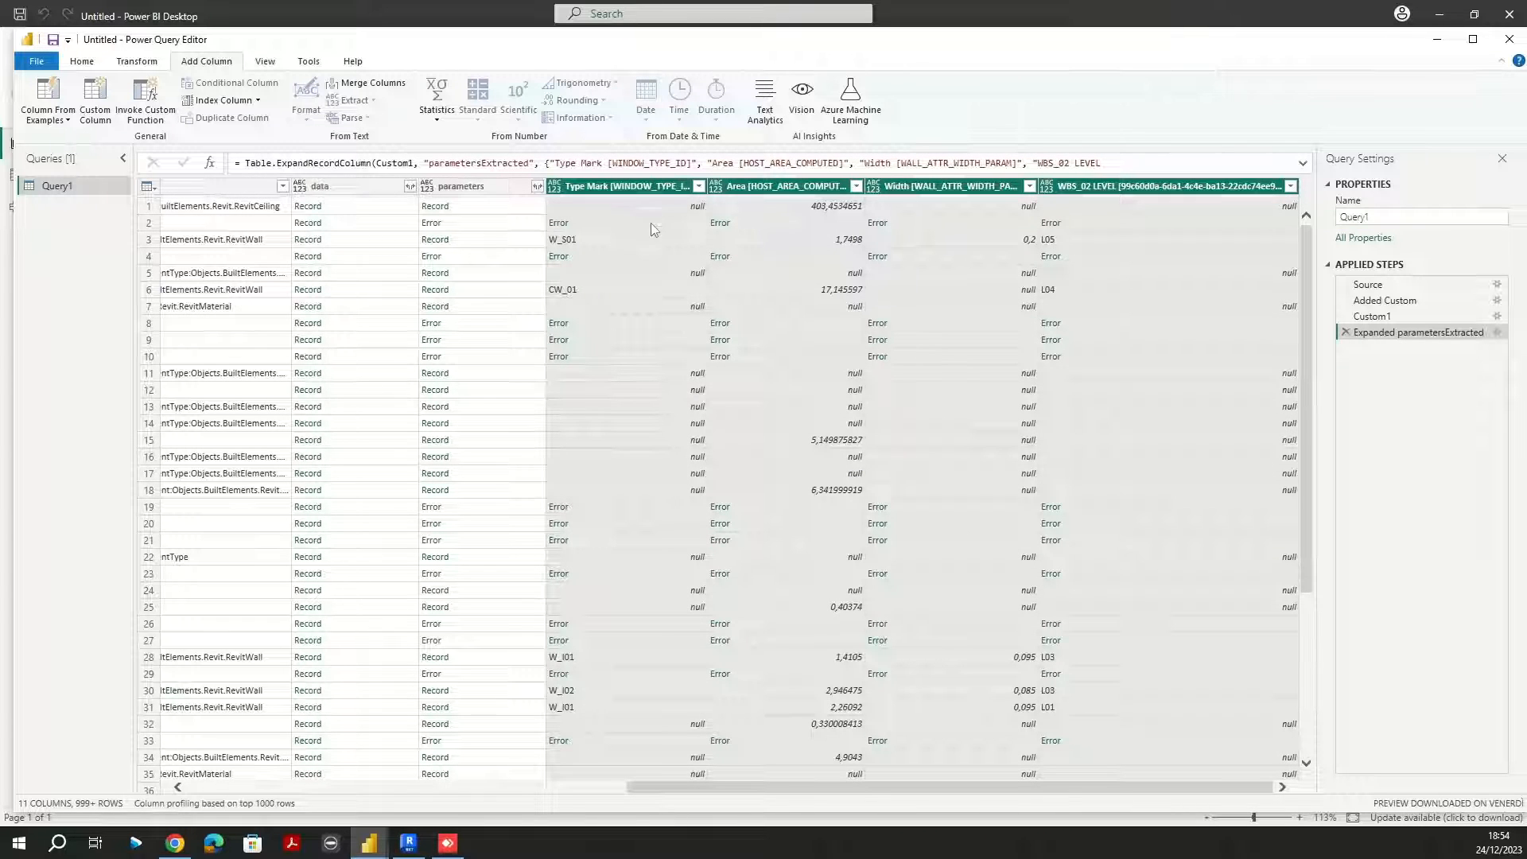
{"action": "scroll", "coordinate": [600, 463], "scroll_direction": "down", "scroll_amount": 5}
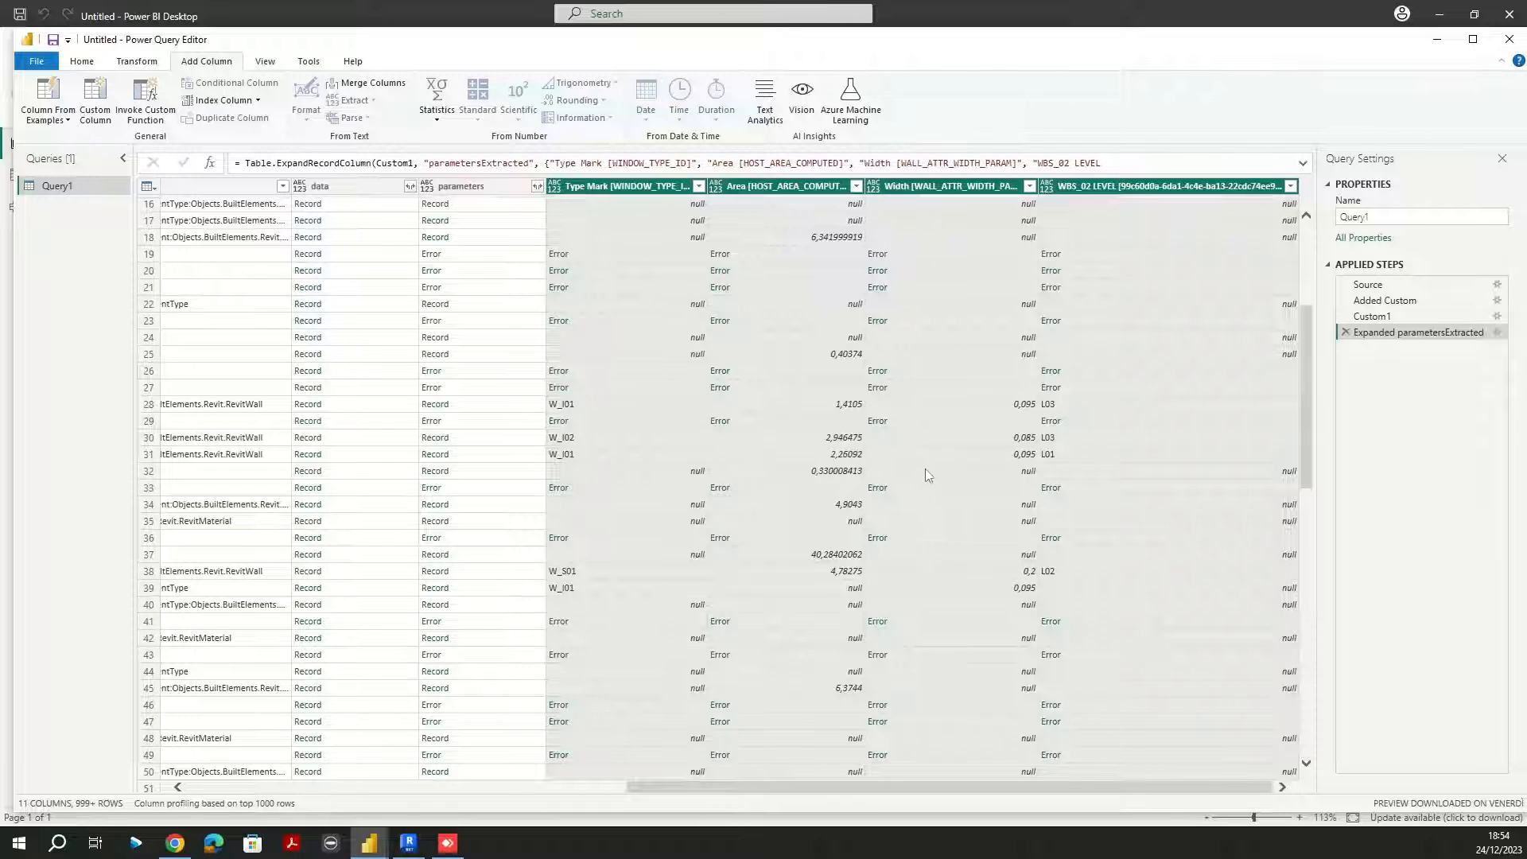
{"action": "scroll", "coordinate": [925, 471], "scroll_direction": "up", "scroll_amount": 2}
{"action": "scroll", "coordinate": [933, 463], "scroll_direction": "up", "scroll_amount": 4}
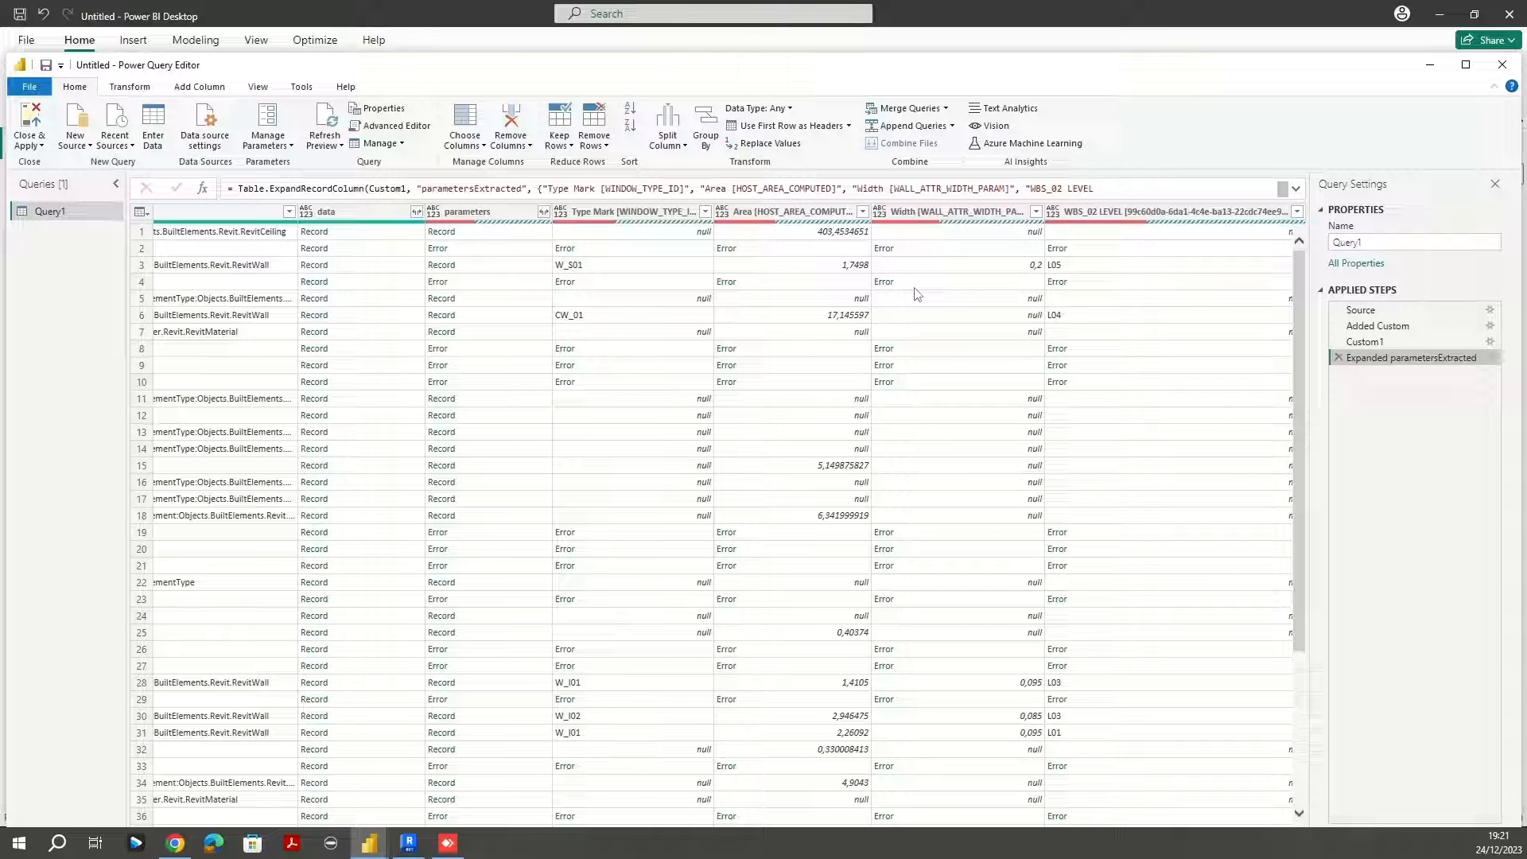
Step: Edit the Expanded parametersExtracted step to replace Width [WALL_ATTR_WIDTH_PARAM] with Fire Rating [DOOR_FIRE_RATING]
{"action": "left_click", "coordinate": [1490, 358]}
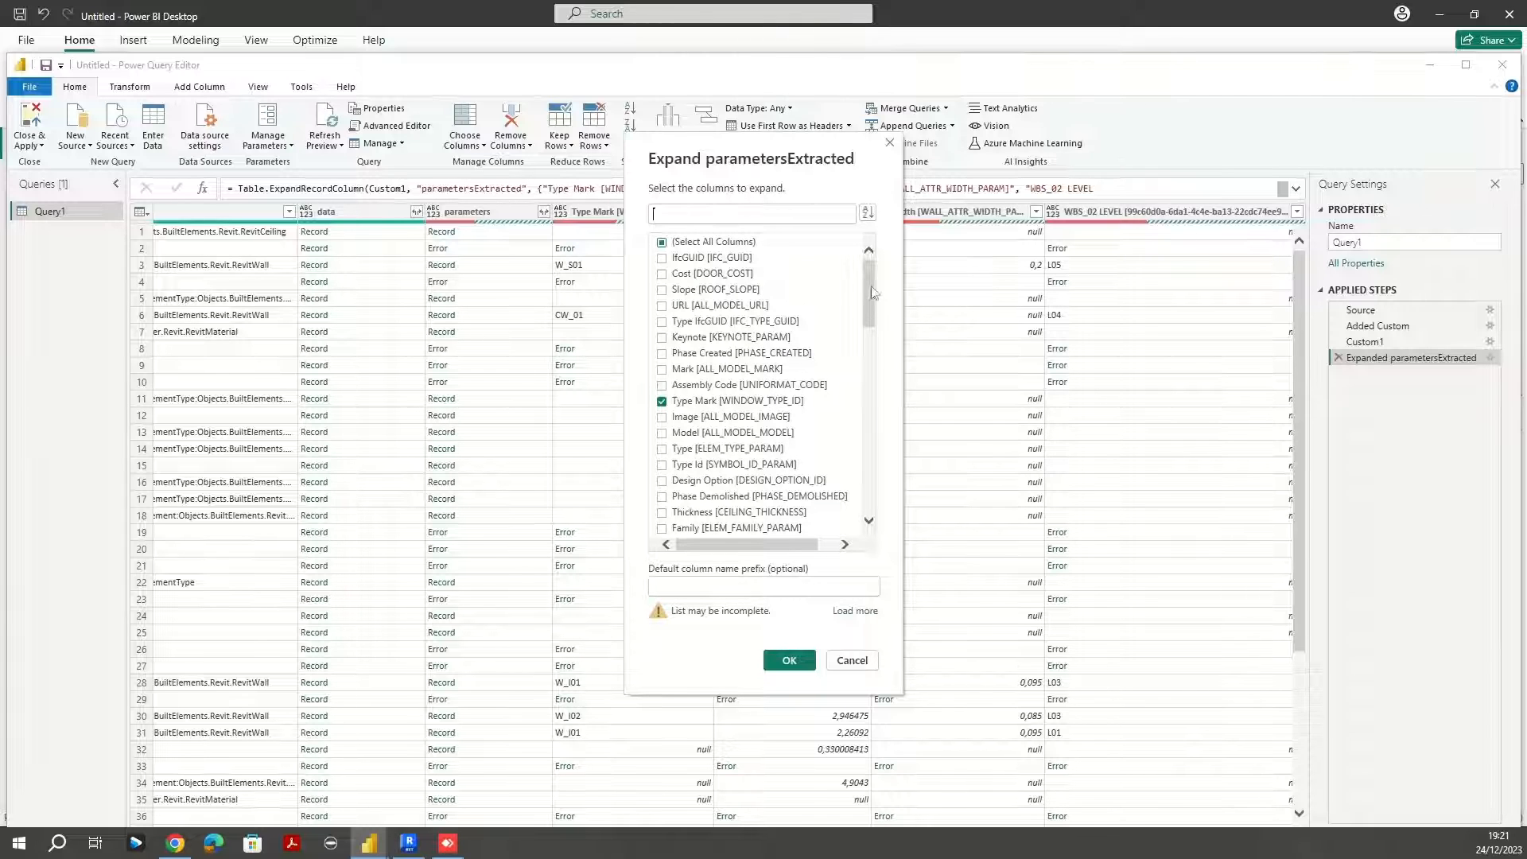
{"action": "left_click_drag", "start_coordinate": [873, 293], "coordinate": [873, 475]}
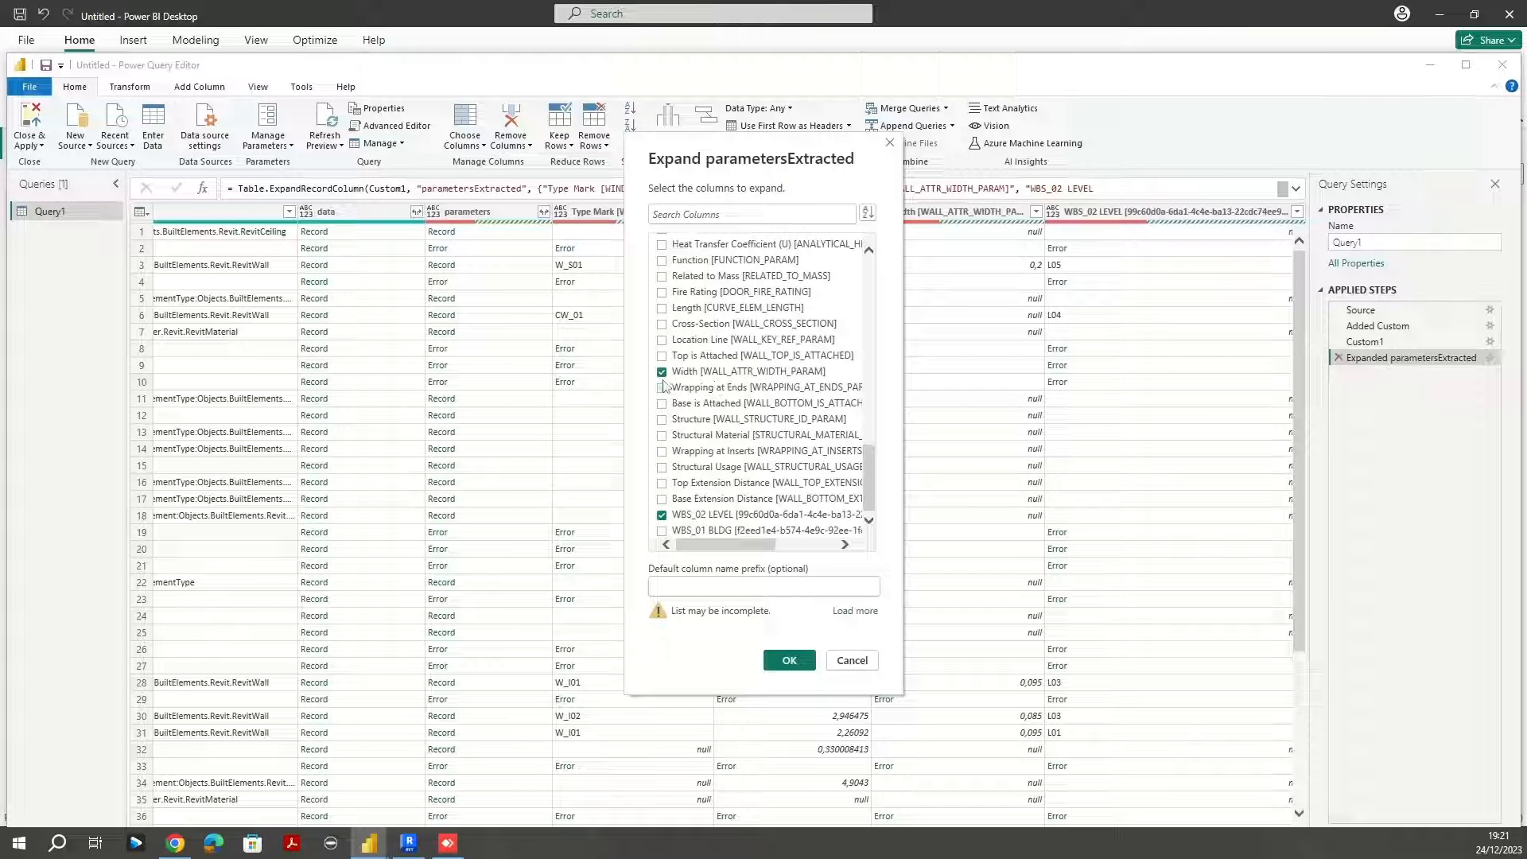
{"action": "left_click", "coordinate": [662, 293]}
{"action": "left_click", "coordinate": [787, 662]}
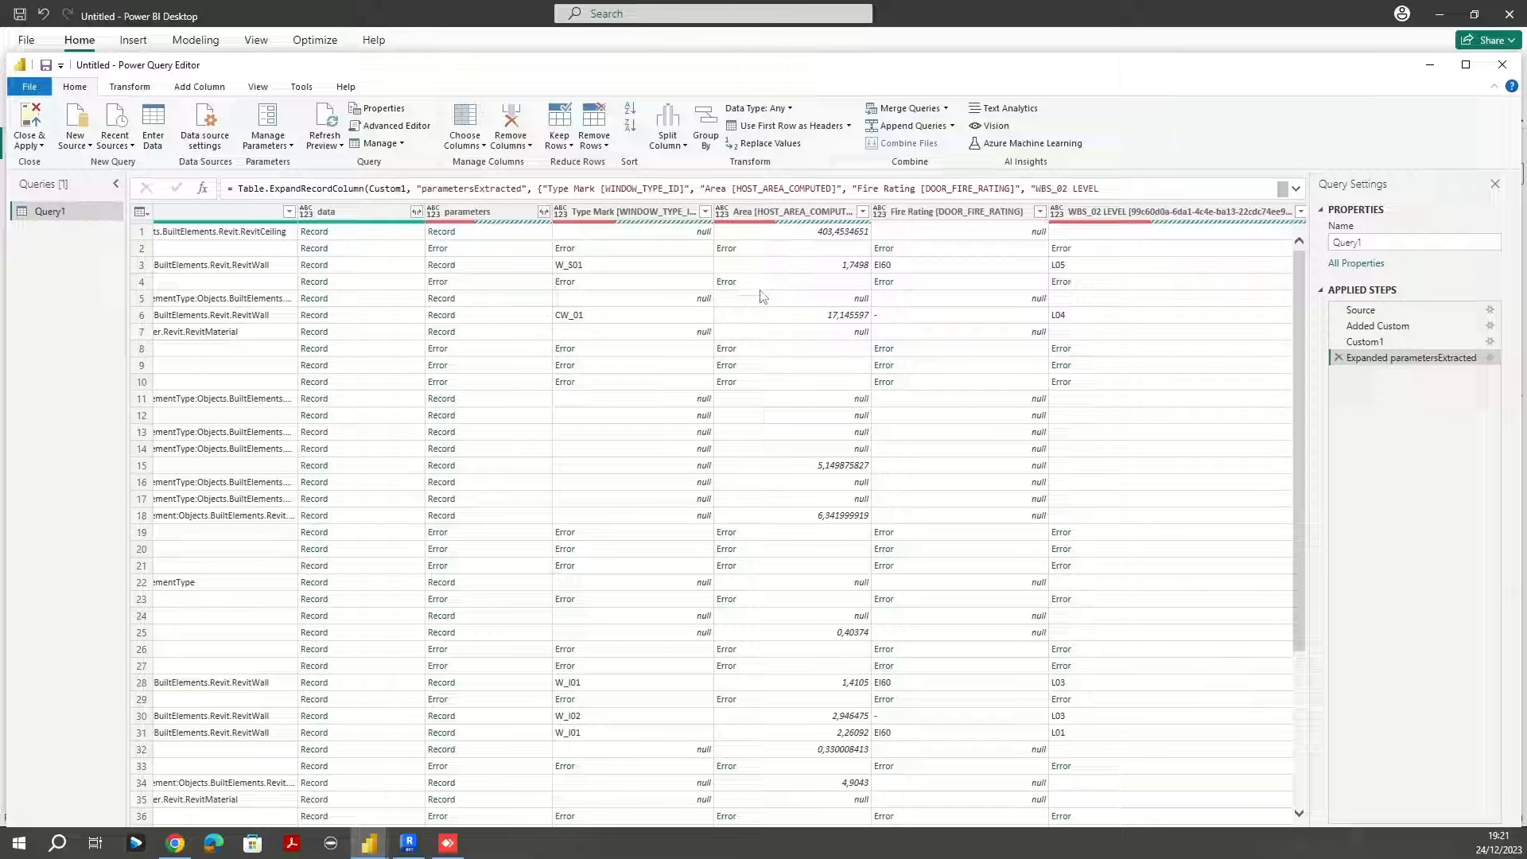
Step: Change the Area [HOST_AREA_COMPUTED] column's data type to Decimal Number, and load the query into the report
{"action": "left_click", "coordinate": [729, 213]}
{"action": "left_click", "coordinate": [732, 213]}
{"action": "left_click", "coordinate": [723, 214]}
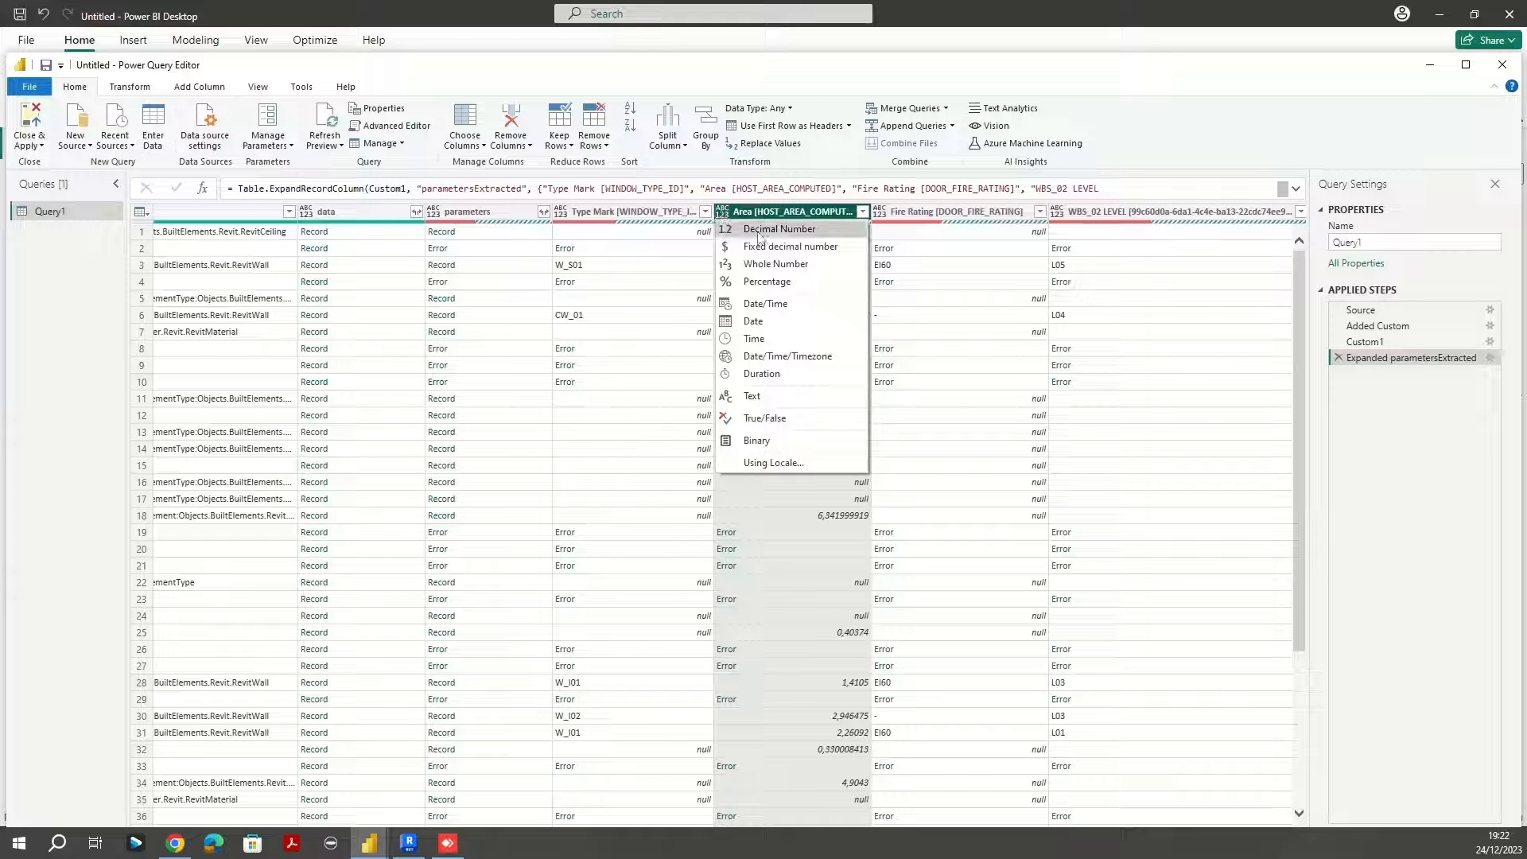
{"action": "left_click", "coordinate": [787, 231]}
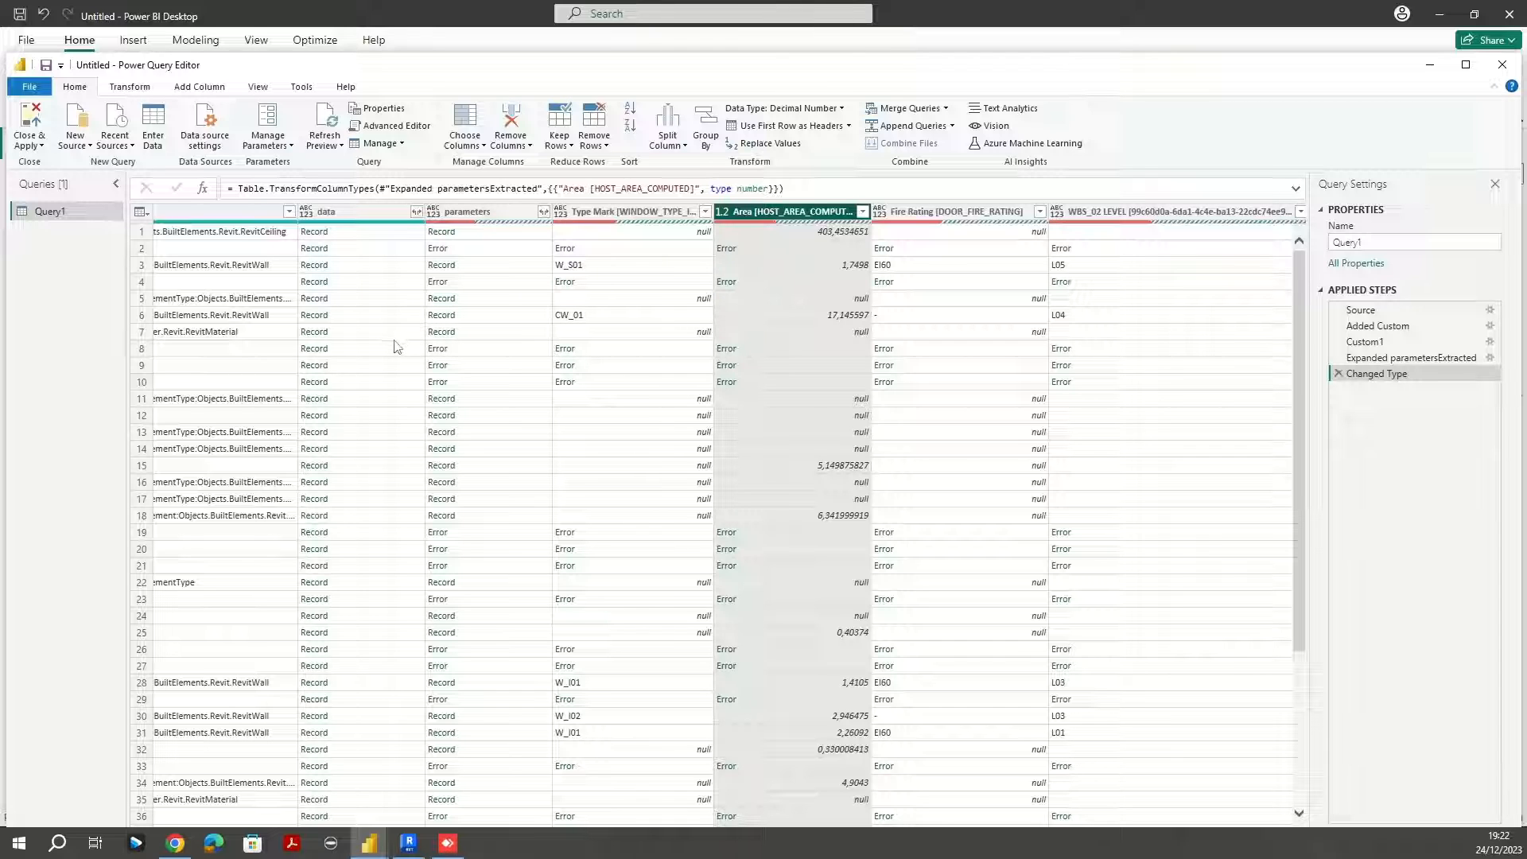
{"action": "left_click", "coordinate": [30, 121]}
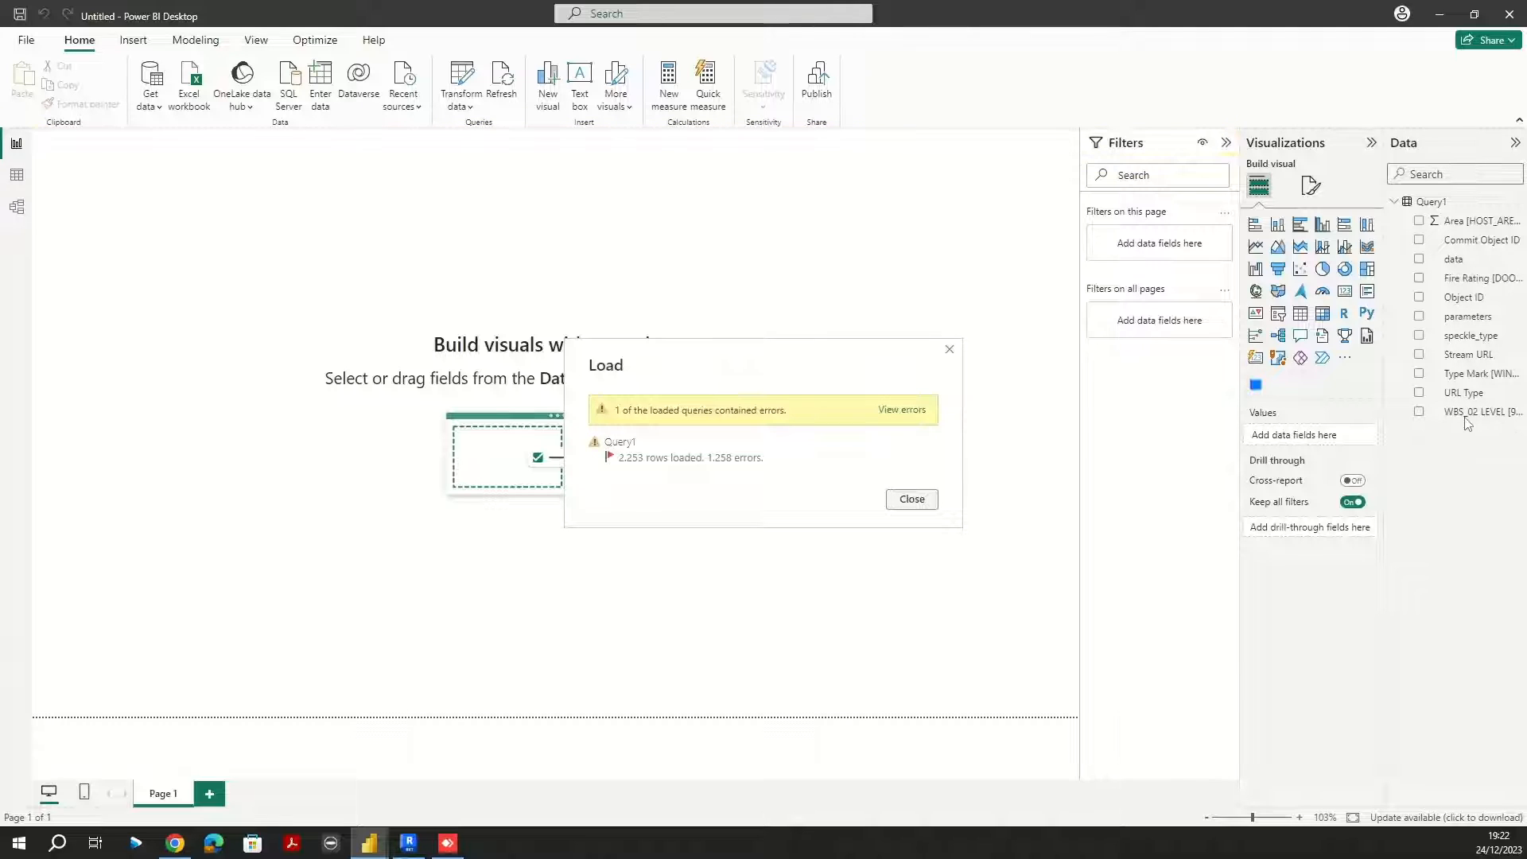
{"action": "left_click", "coordinate": [949, 351]}
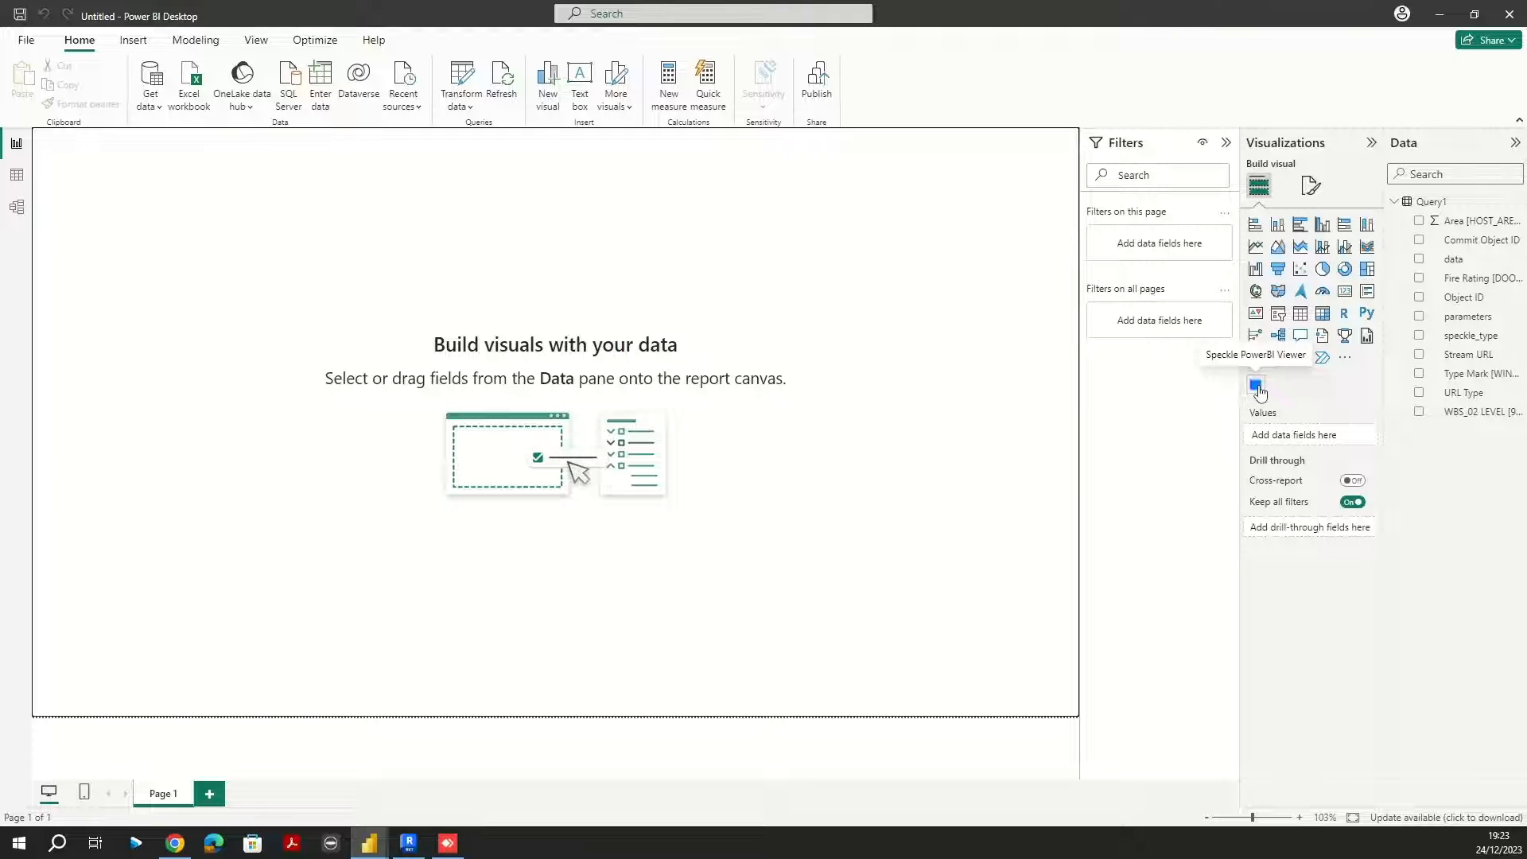
Step: Insert a Speckle PowerBI Viewer visual on the report page
{"action": "left_click", "coordinate": [1346, 362]}
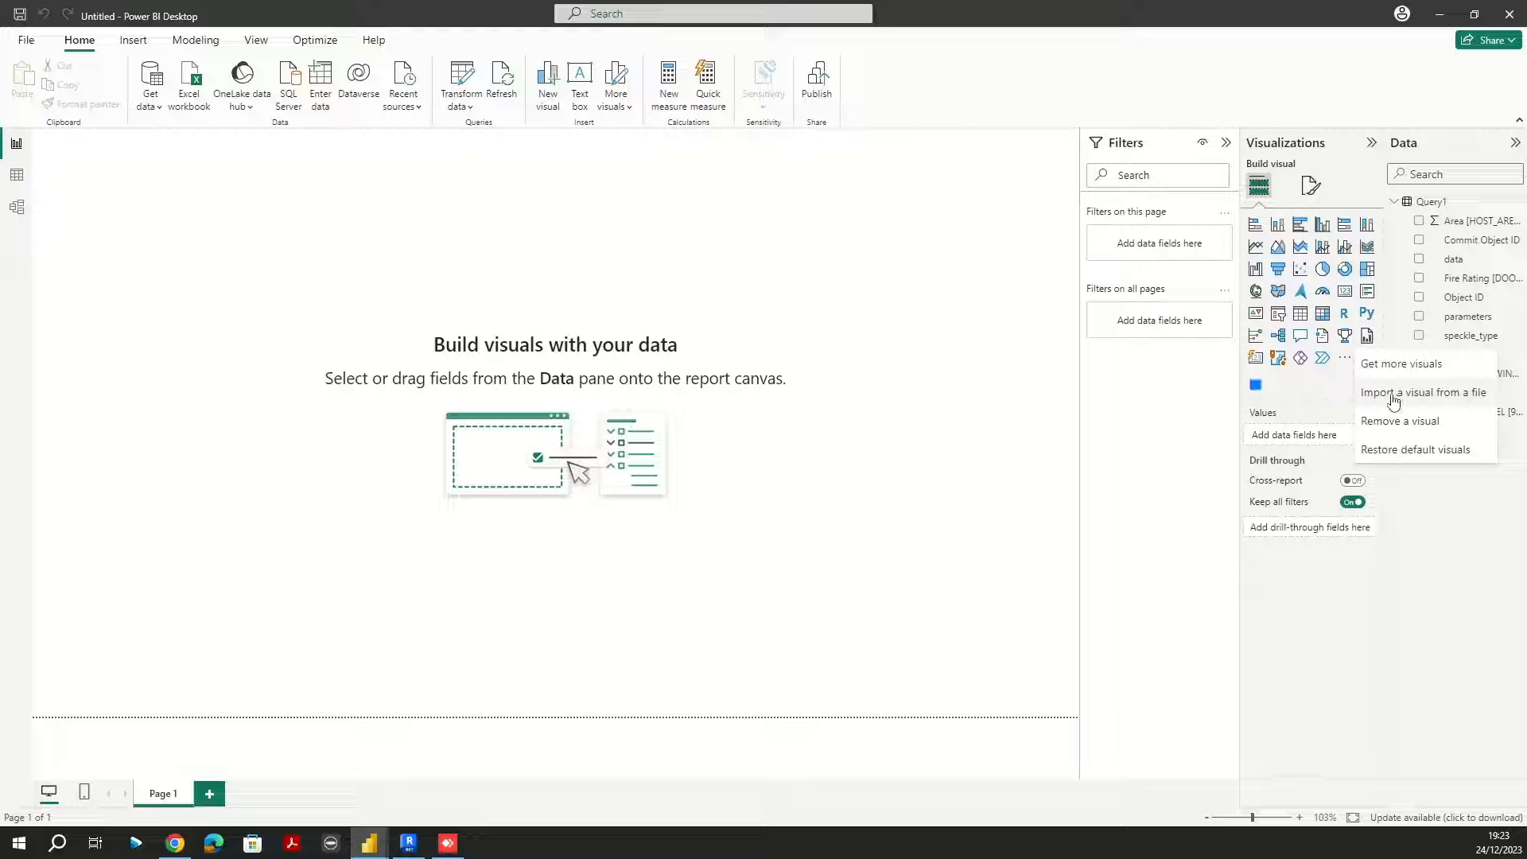
{"action": "left_click", "coordinate": [1256, 390]}
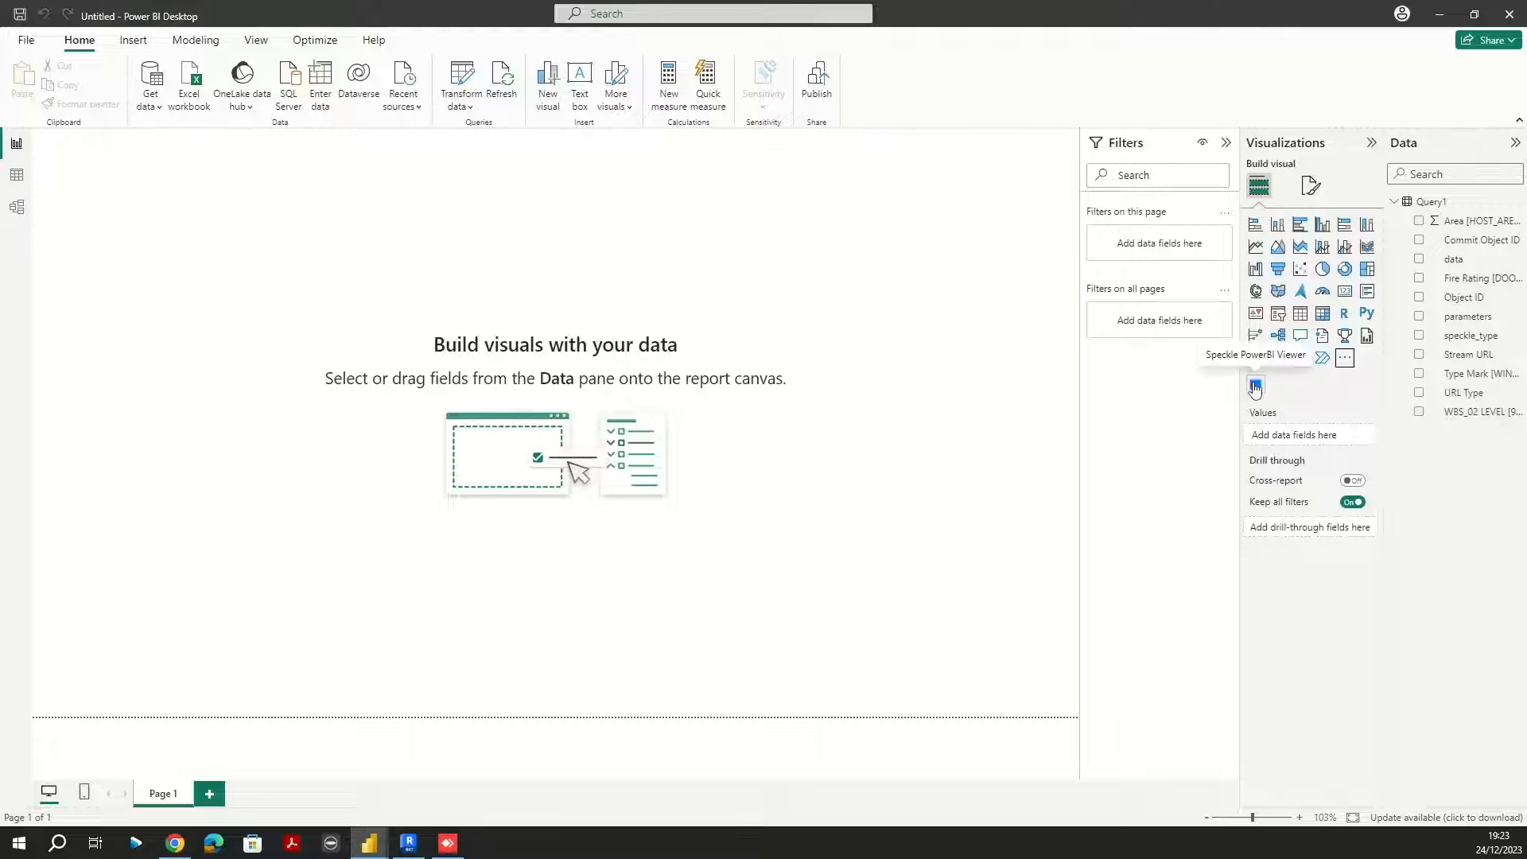
{"action": "left_click", "coordinate": [1255, 388]}
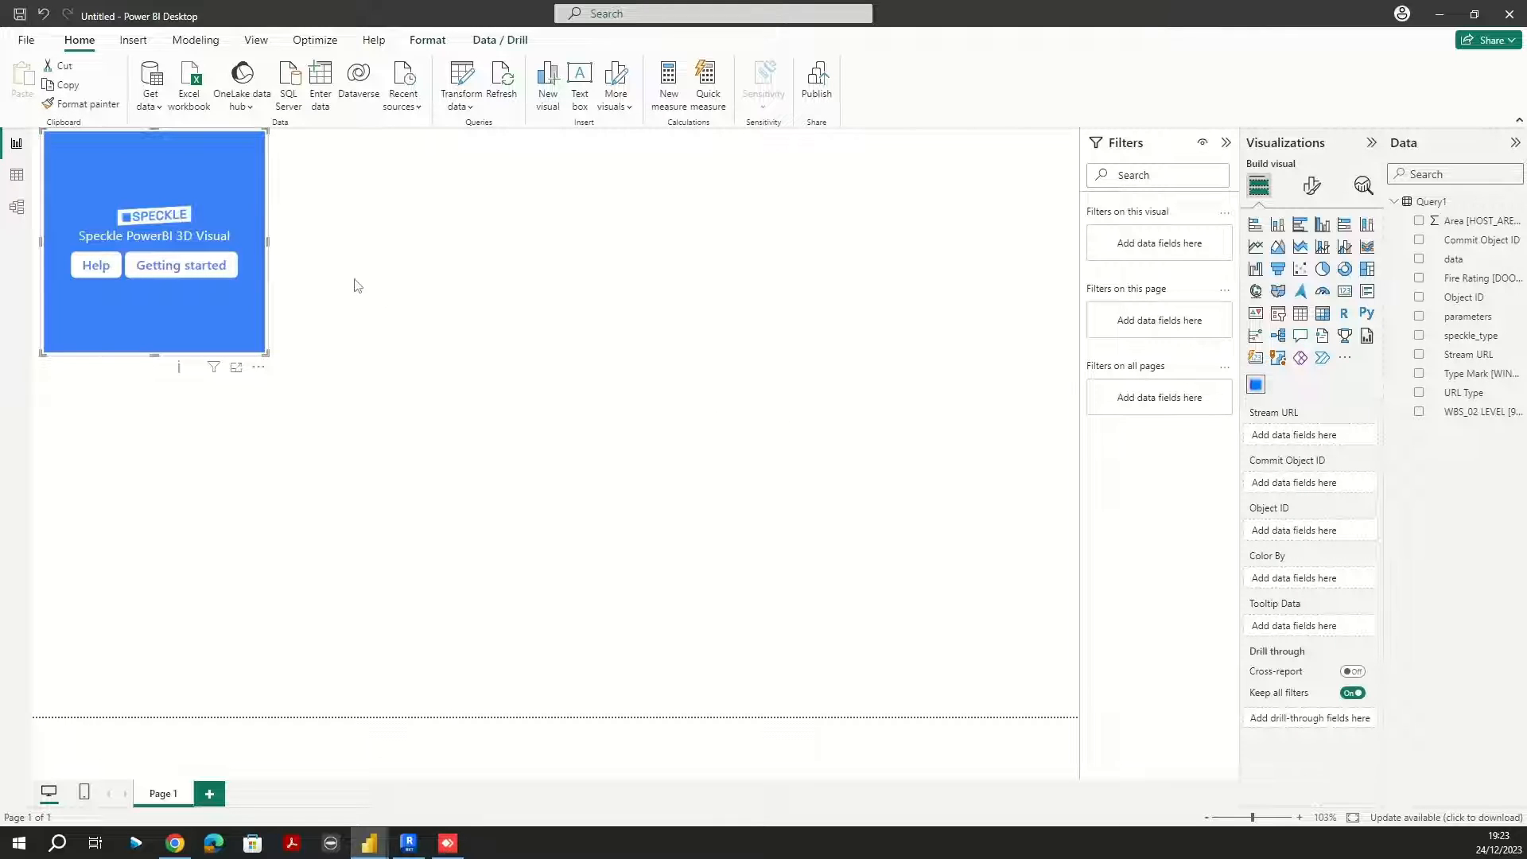
Step: Resize the Speckle visual to fill the upper-right part of the report page, about 40% of the page width
{"action": "left_click_drag", "start_coordinate": [267, 246], "coordinate": [1080, 248]}
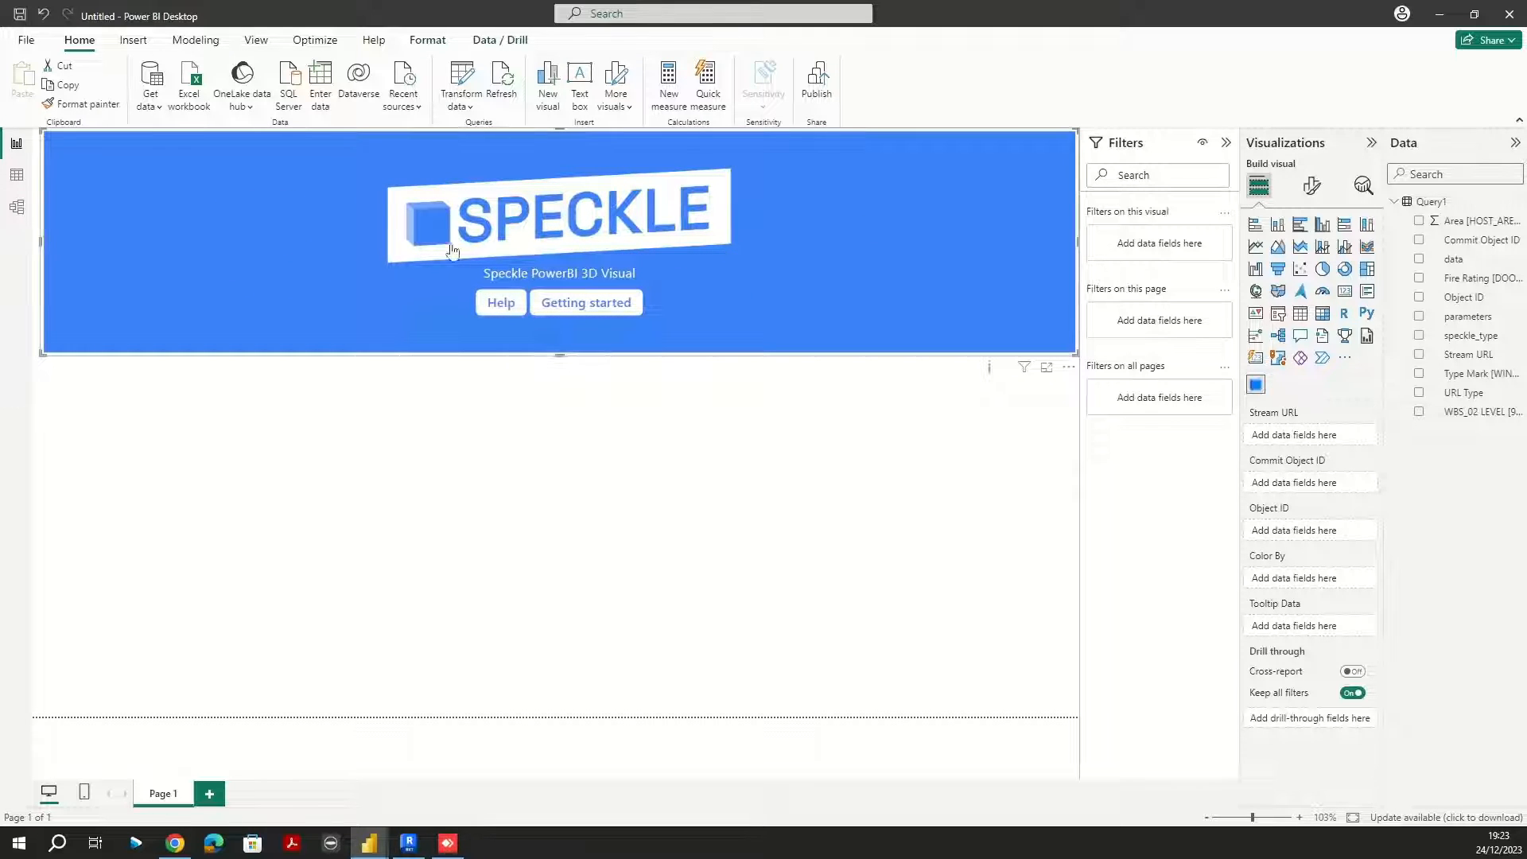
{"action": "left_click", "coordinate": [43, 247]}
{"action": "left_click_drag", "start_coordinate": [44, 248], "coordinate": [647, 245]}
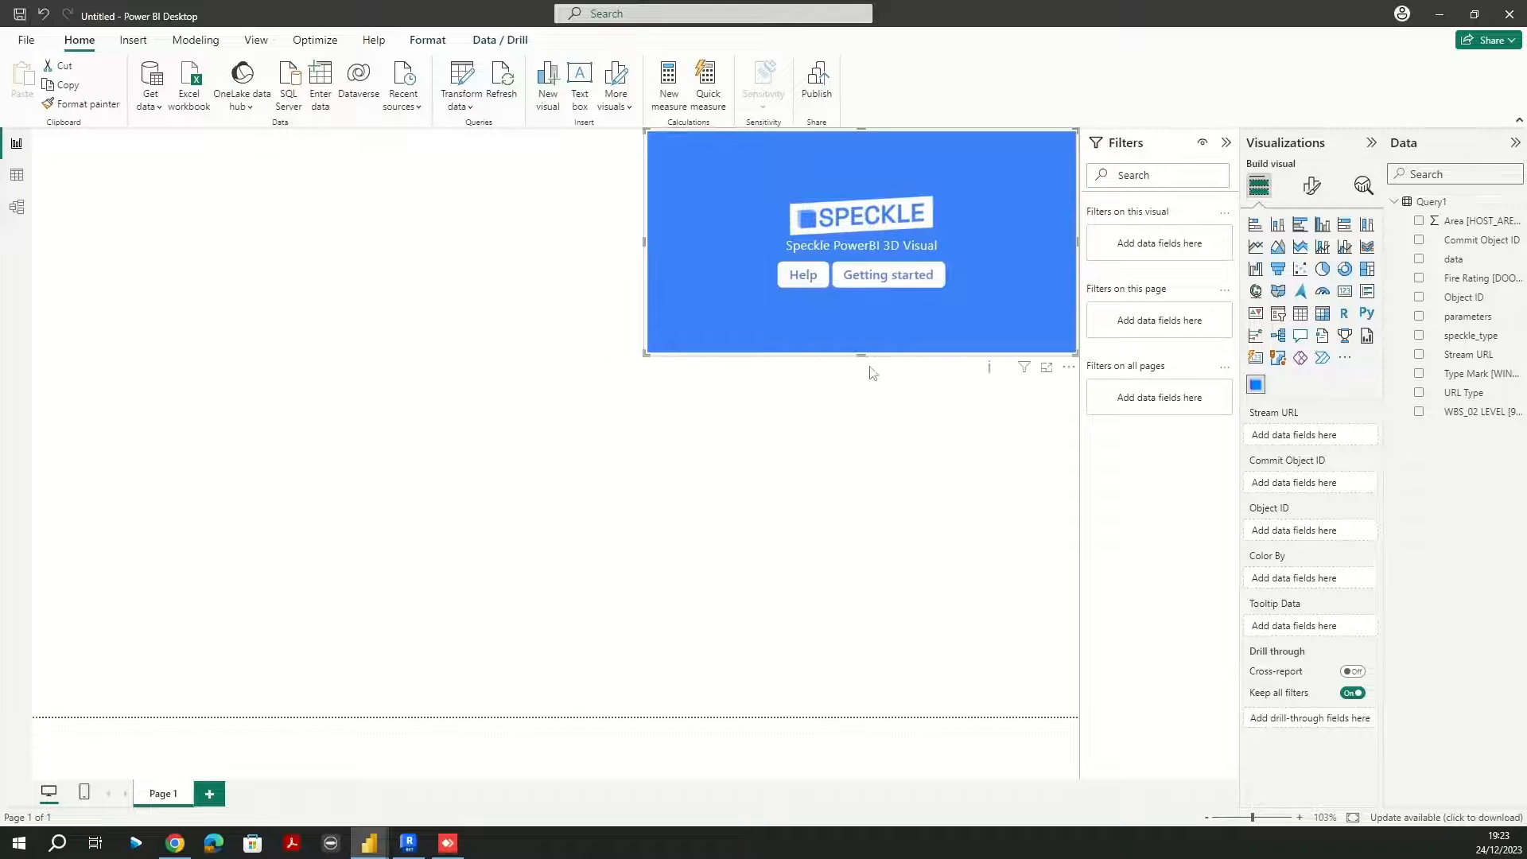
{"action": "left_click_drag", "start_coordinate": [861, 381], "coordinate": [862, 527]}
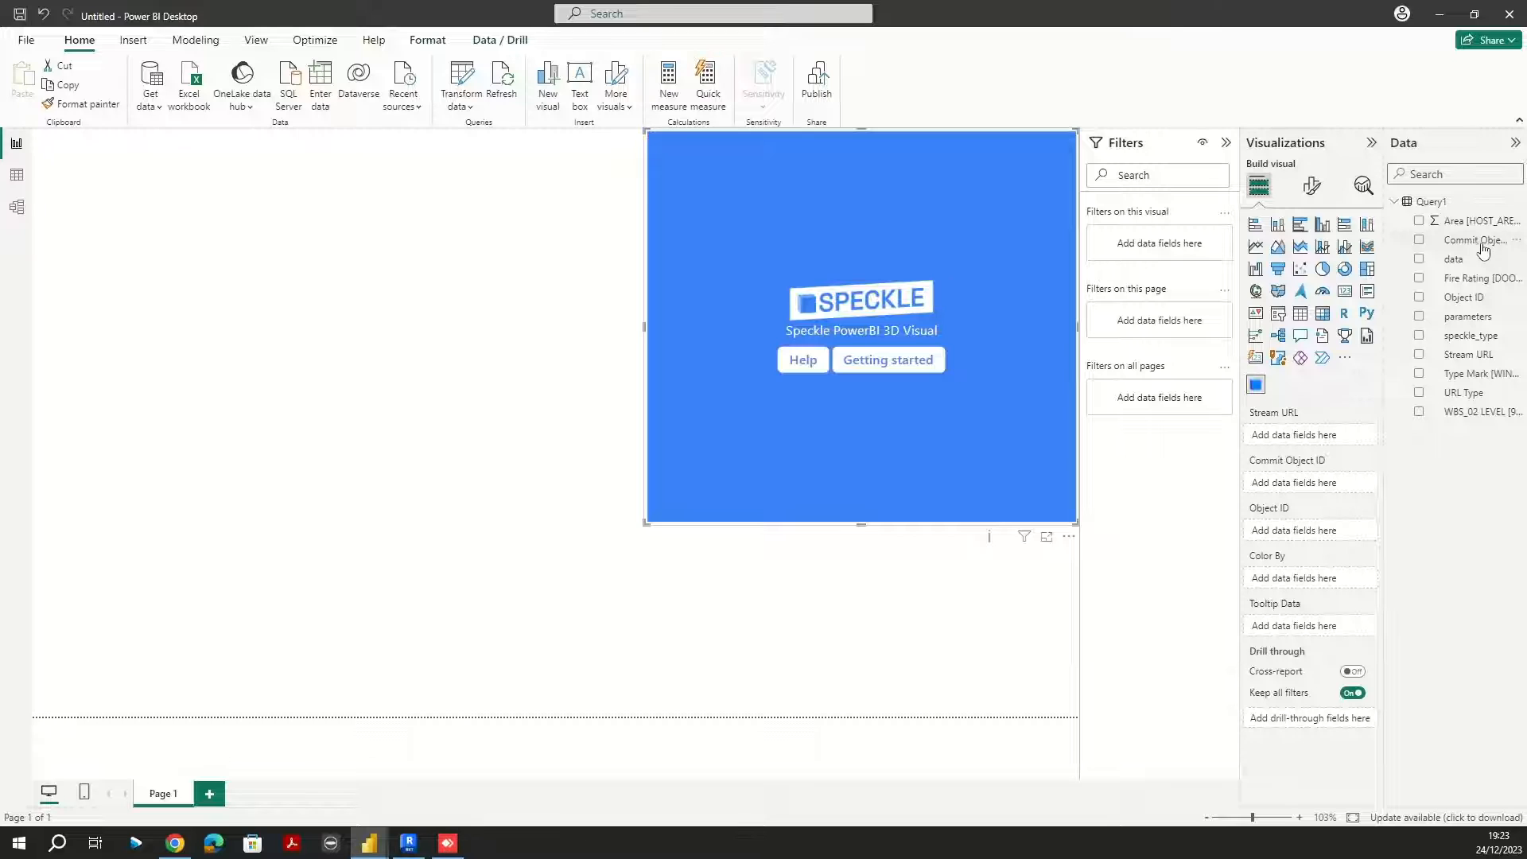
Step: Assign the Commit Object ID, Object ID and Stream URL fields to the matching Speckle visual inputs, and inspect the 3D model from several sides
{"action": "left_click_drag", "start_coordinate": [1490, 248], "coordinate": [1334, 486]}
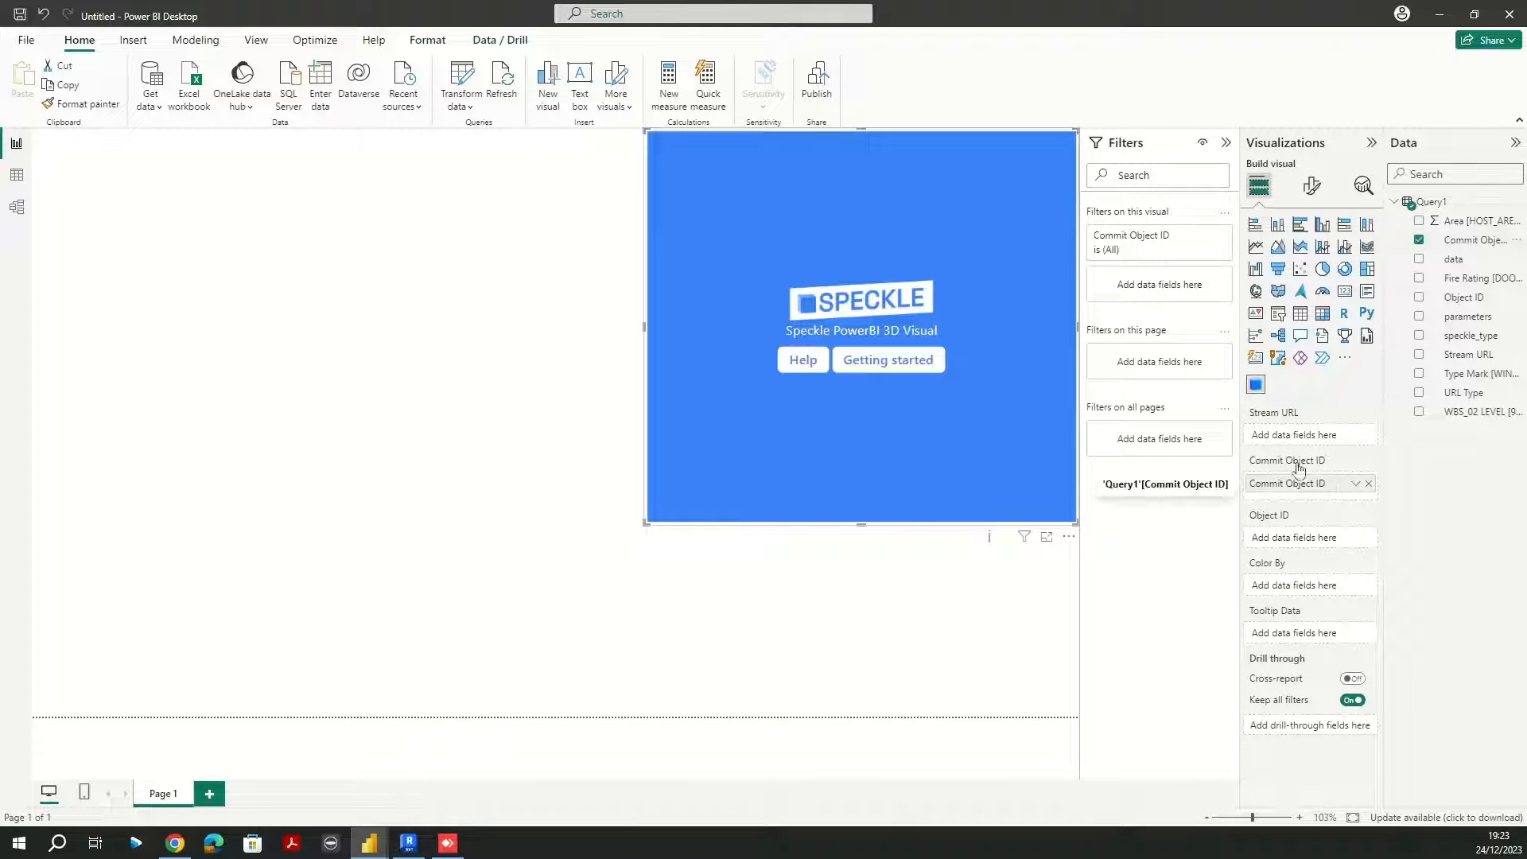
{"action": "left_click_drag", "start_coordinate": [1472, 302], "coordinate": [1322, 546]}
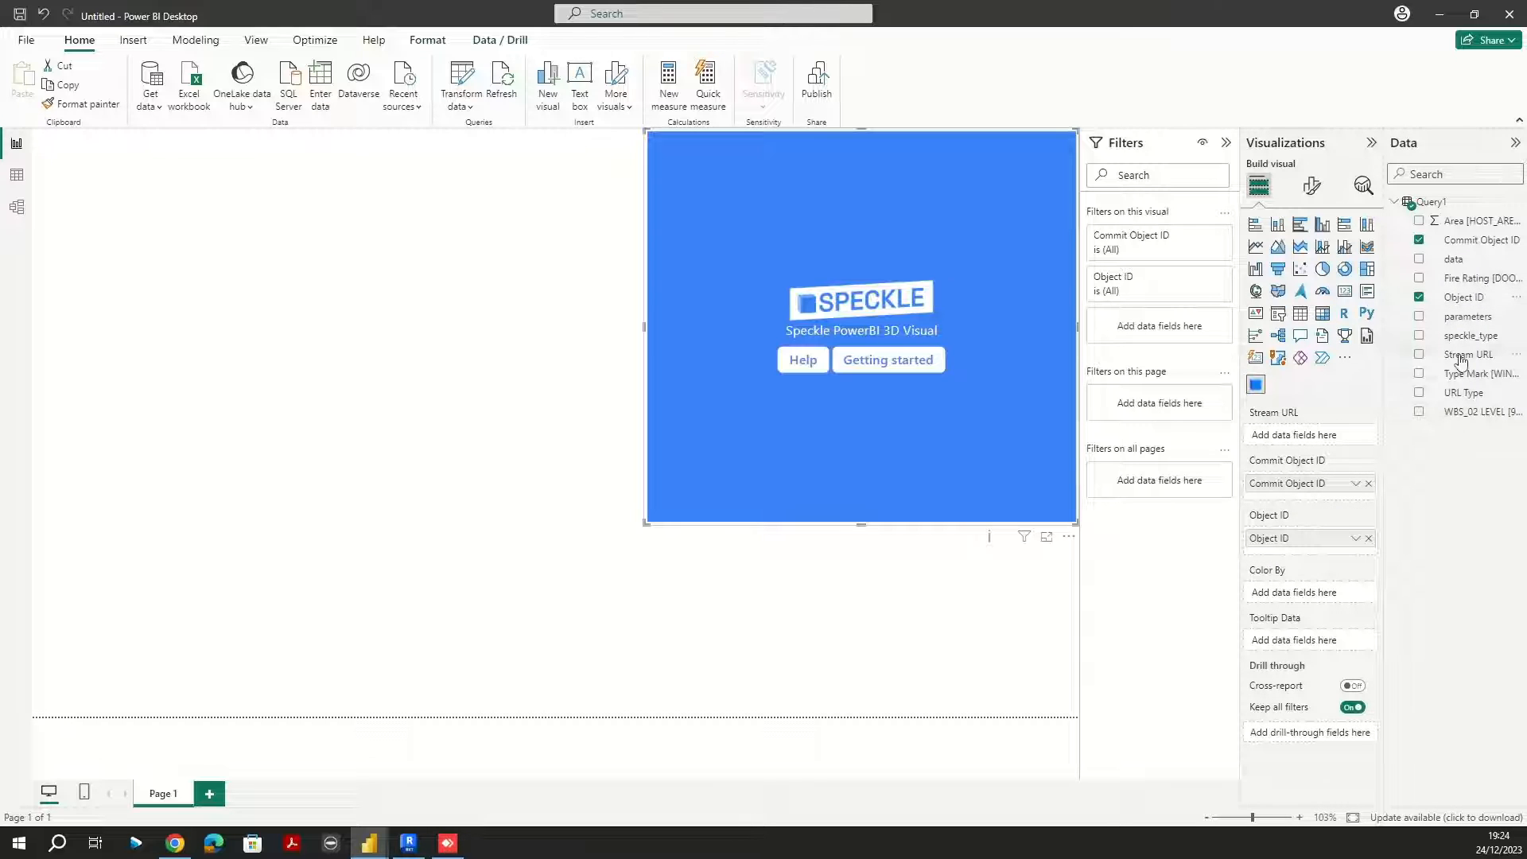
{"action": "left_click_drag", "start_coordinate": [1464, 355], "coordinate": [1319, 442]}
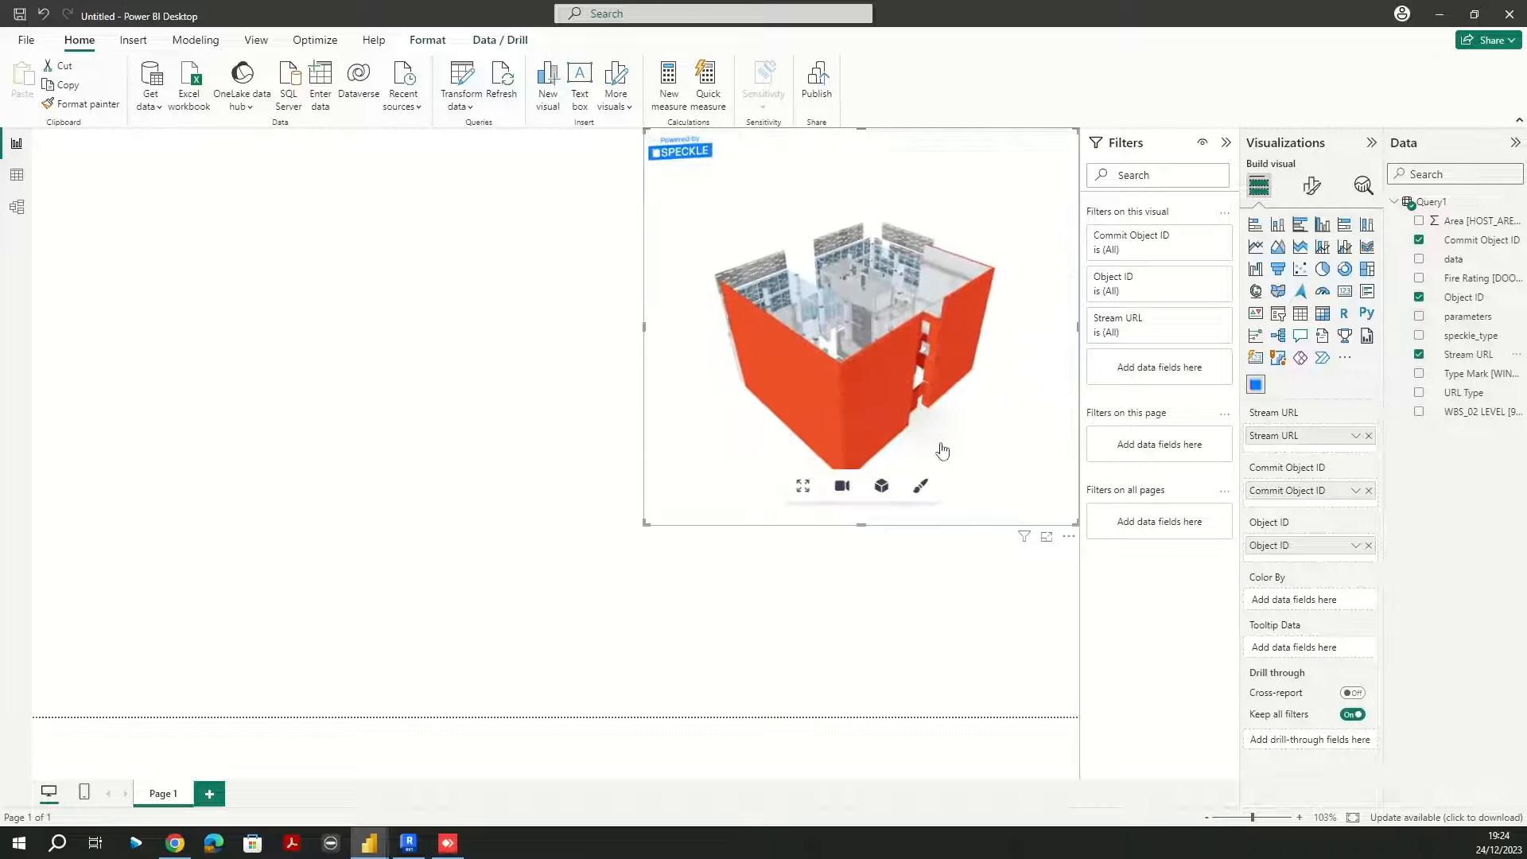
{"action": "left_click_drag", "start_coordinate": [739, 430], "coordinate": [876, 418]}
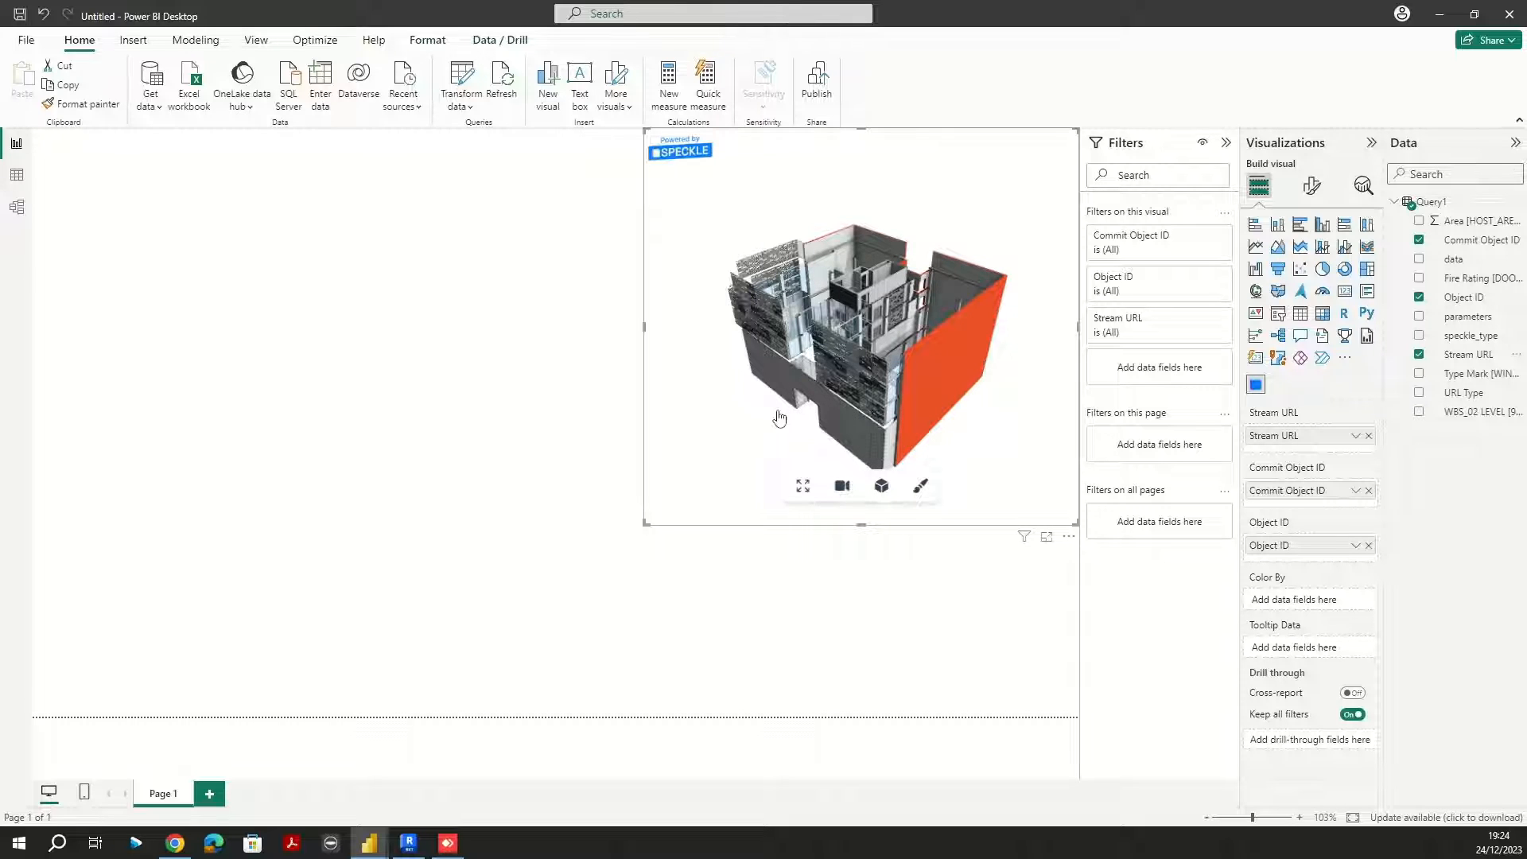
{"action": "left_click_drag", "start_coordinate": [770, 410], "coordinate": [880, 395]}
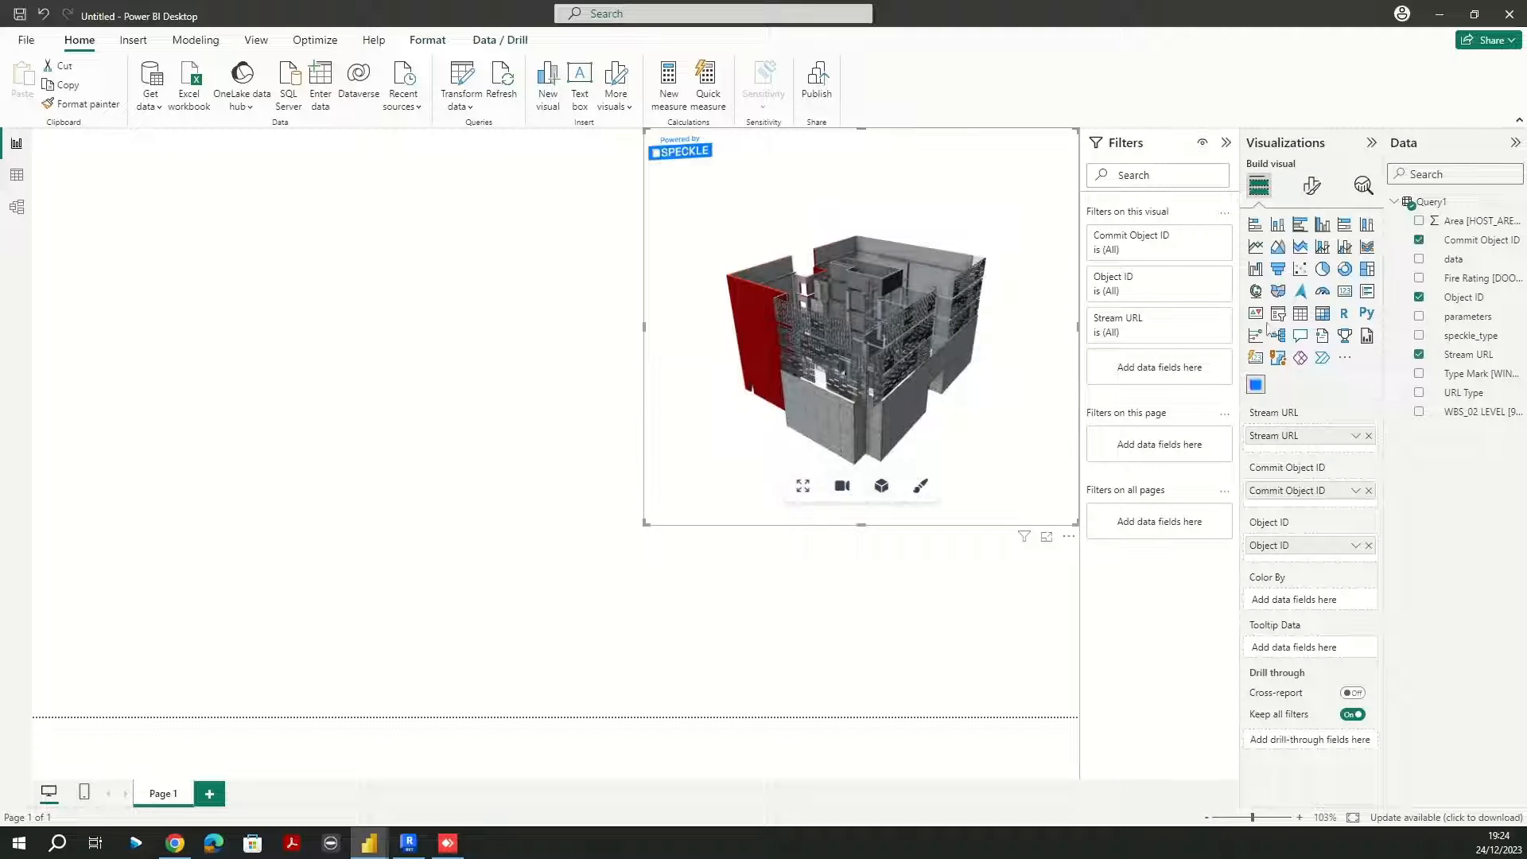
Step: Turn on the visual border in the Speckle visual's general effects formatting, and deselect the visual
{"action": "left_click", "coordinate": [1311, 186]}
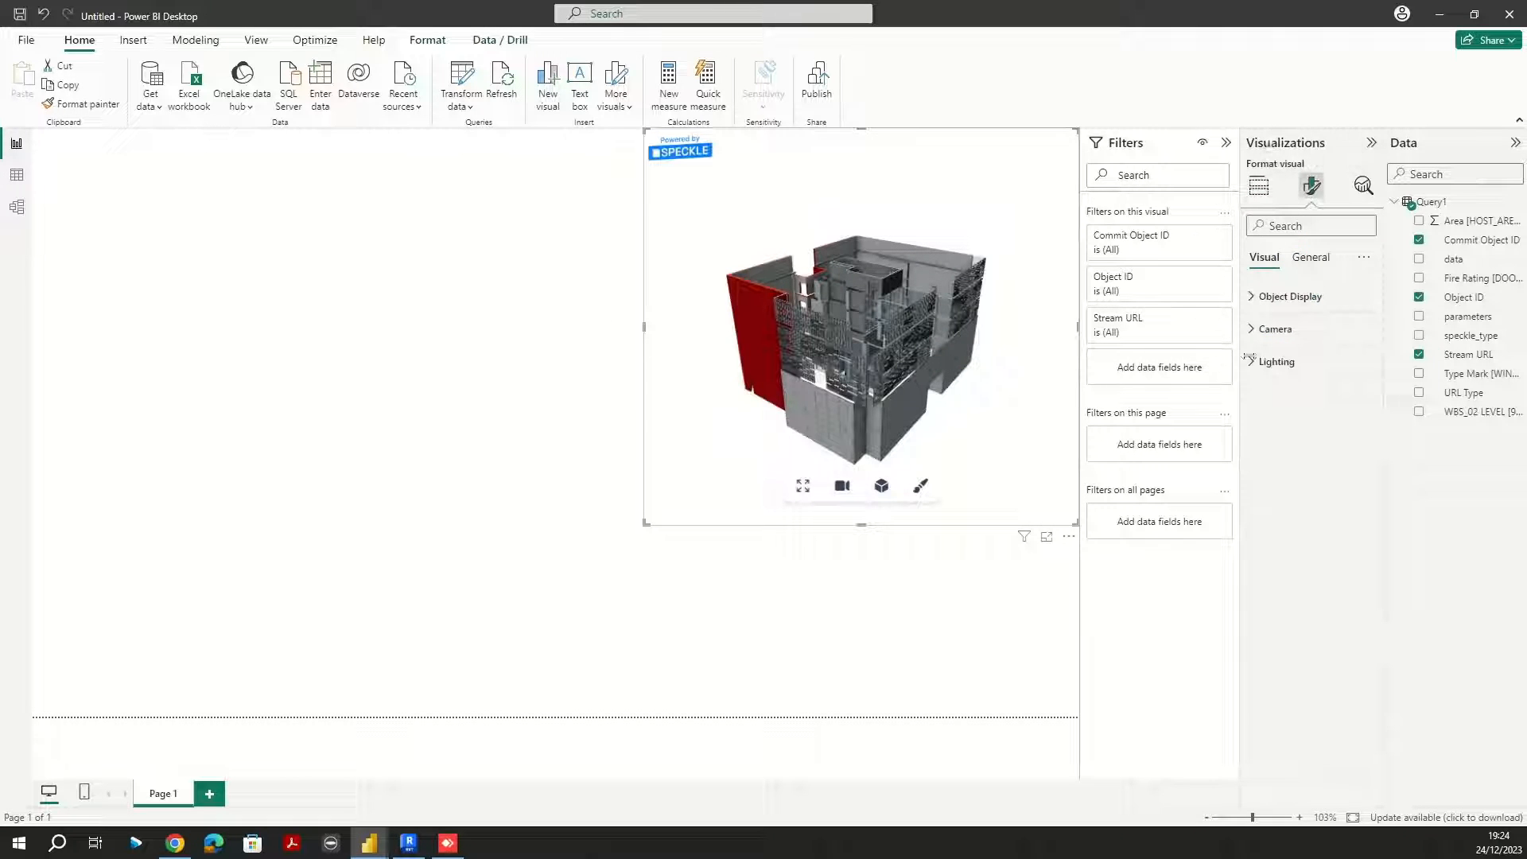
{"action": "left_click", "coordinate": [1309, 258]}
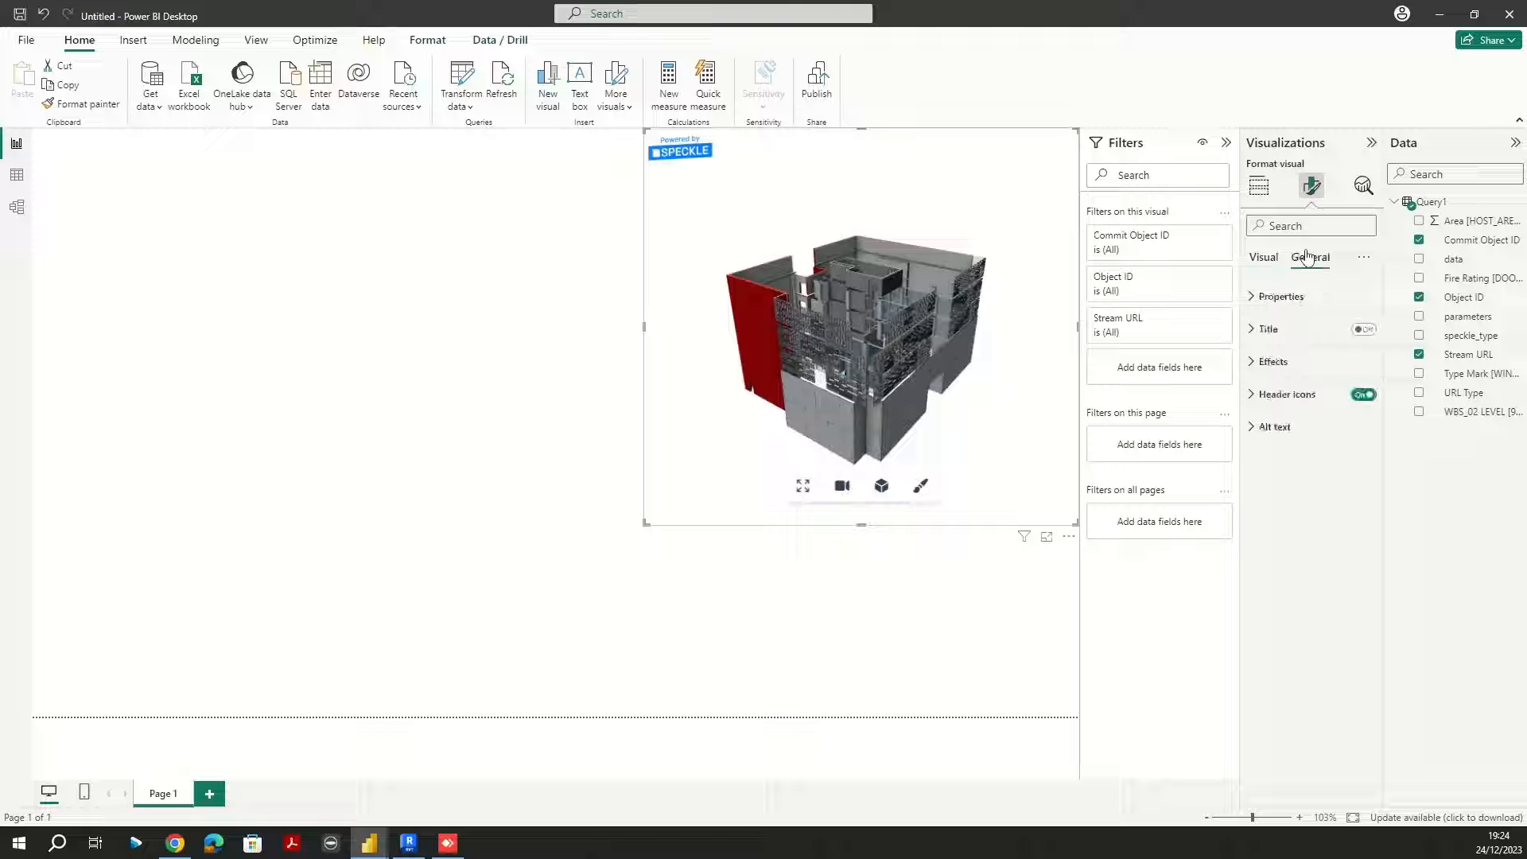
{"action": "left_click", "coordinate": [1253, 366]}
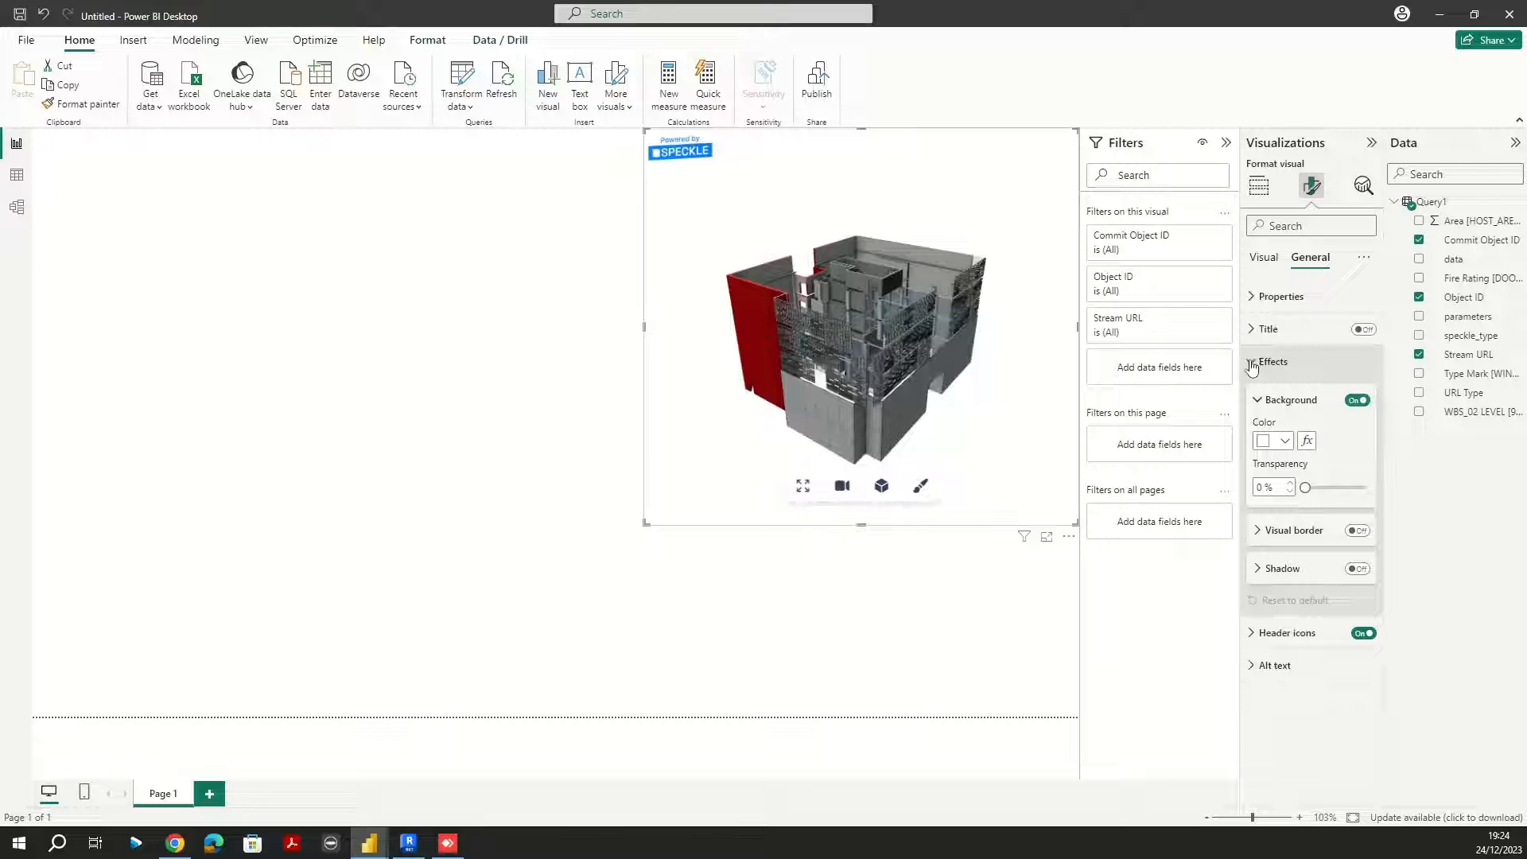
{"action": "left_click", "coordinate": [1357, 530]}
{"action": "left_click", "coordinate": [808, 566]}
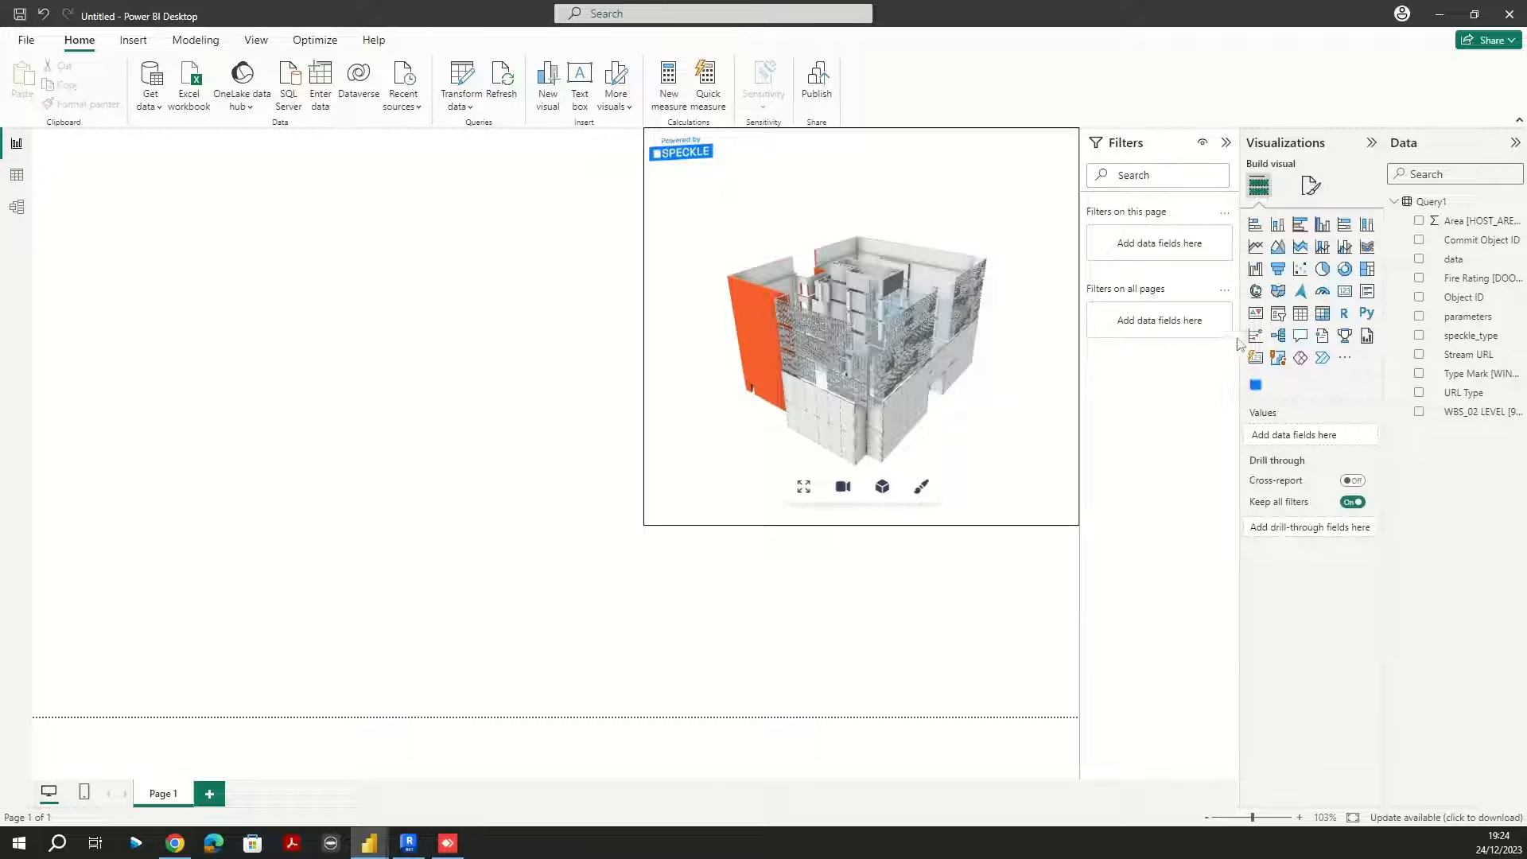
Step: Add a narrow slicer for the Type Mark field beside the Speckle visual, tall enough to list all its values
{"action": "left_click", "coordinate": [1278, 313]}
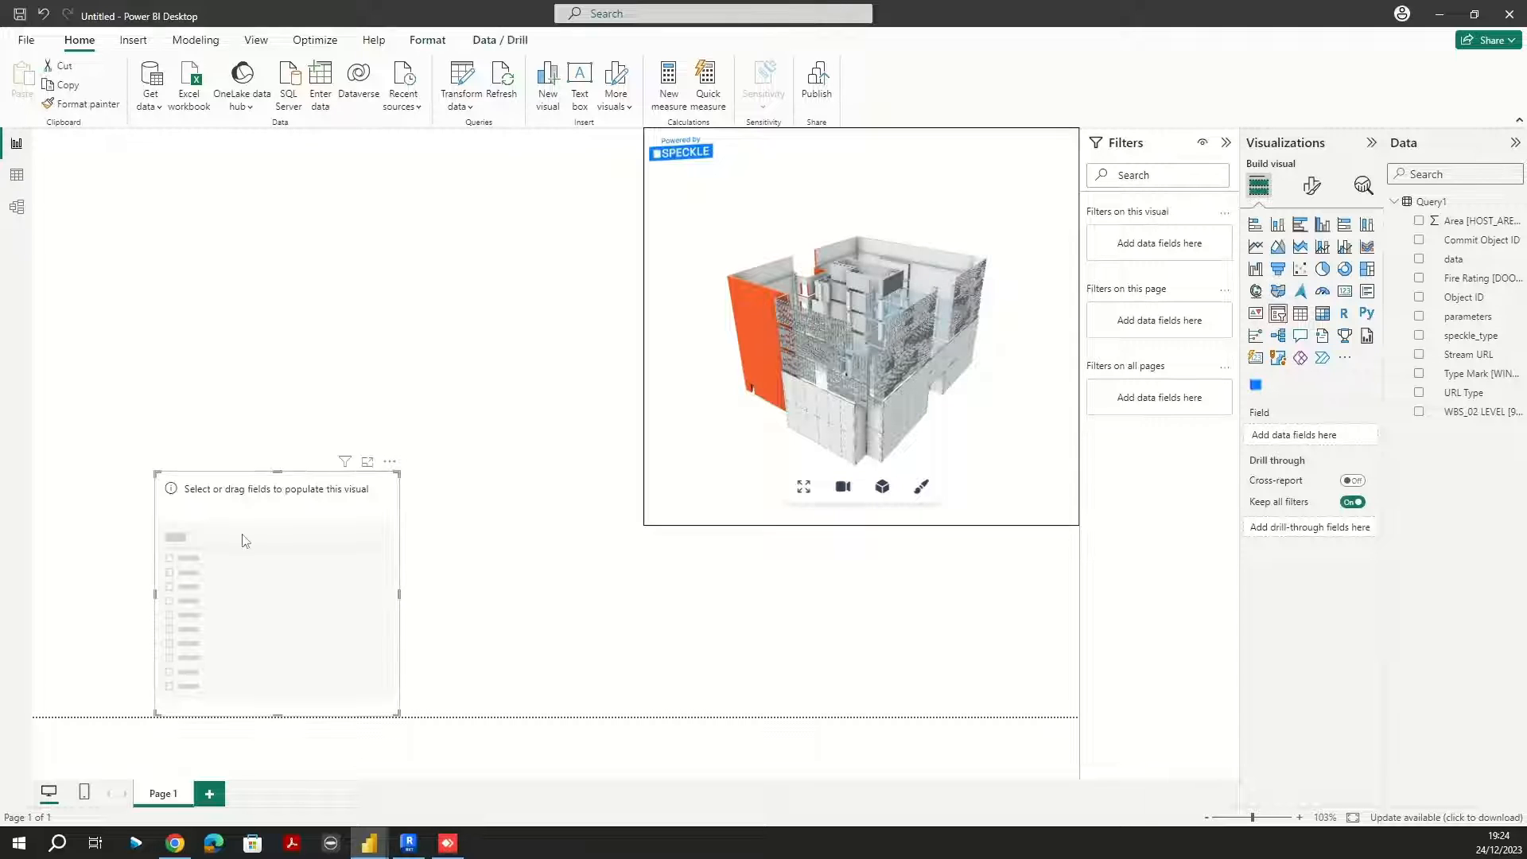
{"action": "left_click_drag", "start_coordinate": [265, 501], "coordinate": [508, 157]}
{"action": "left_click_drag", "start_coordinate": [397, 249], "coordinate": [540, 250]}
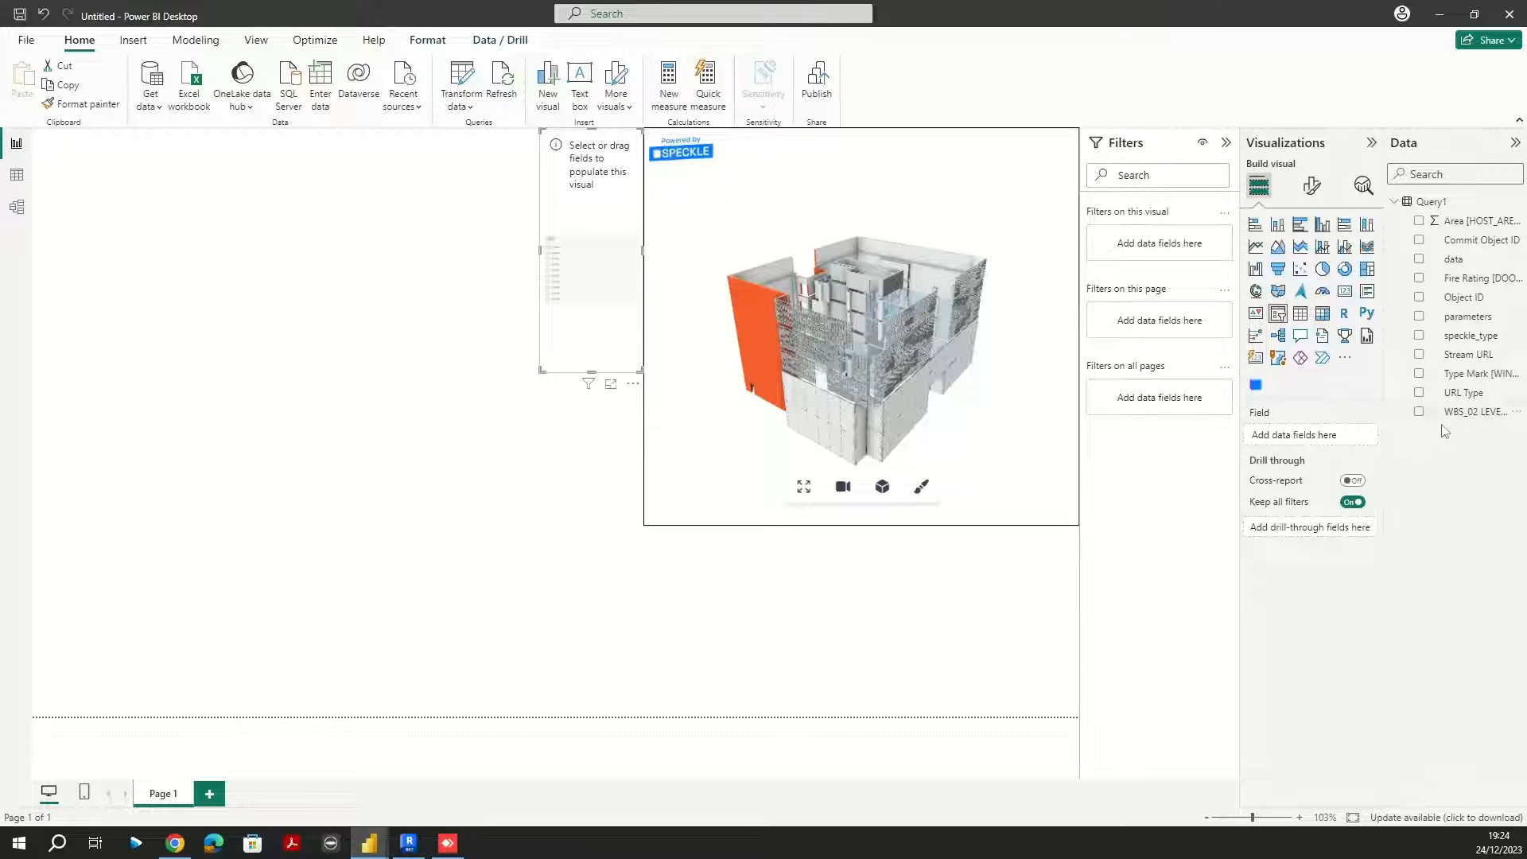
{"action": "left_click_drag", "start_coordinate": [1469, 379], "coordinate": [1313, 436]}
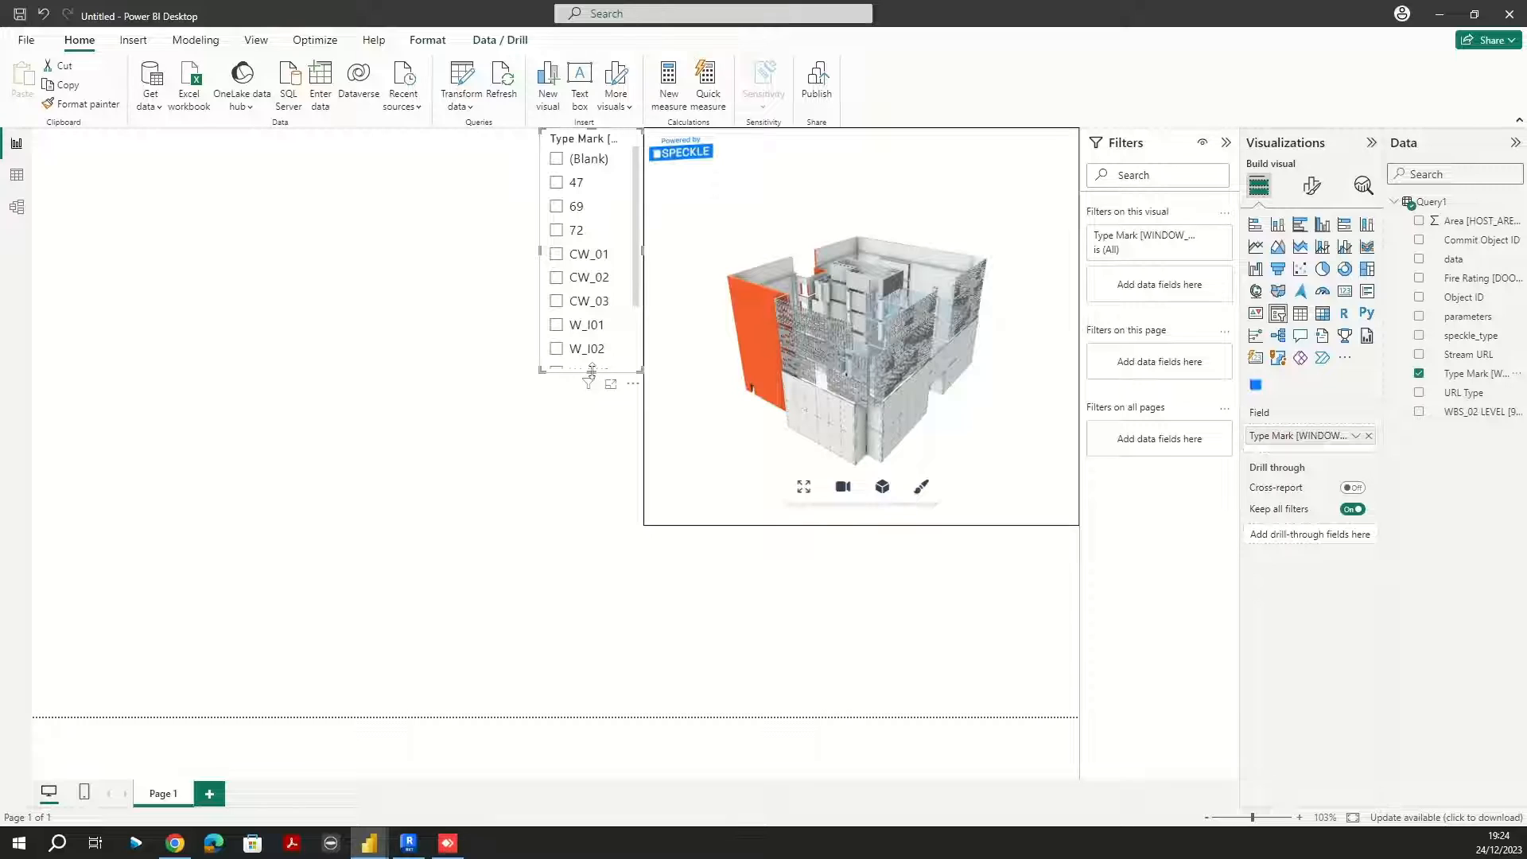
{"action": "left_click_drag", "start_coordinate": [591, 372], "coordinate": [598, 459]}
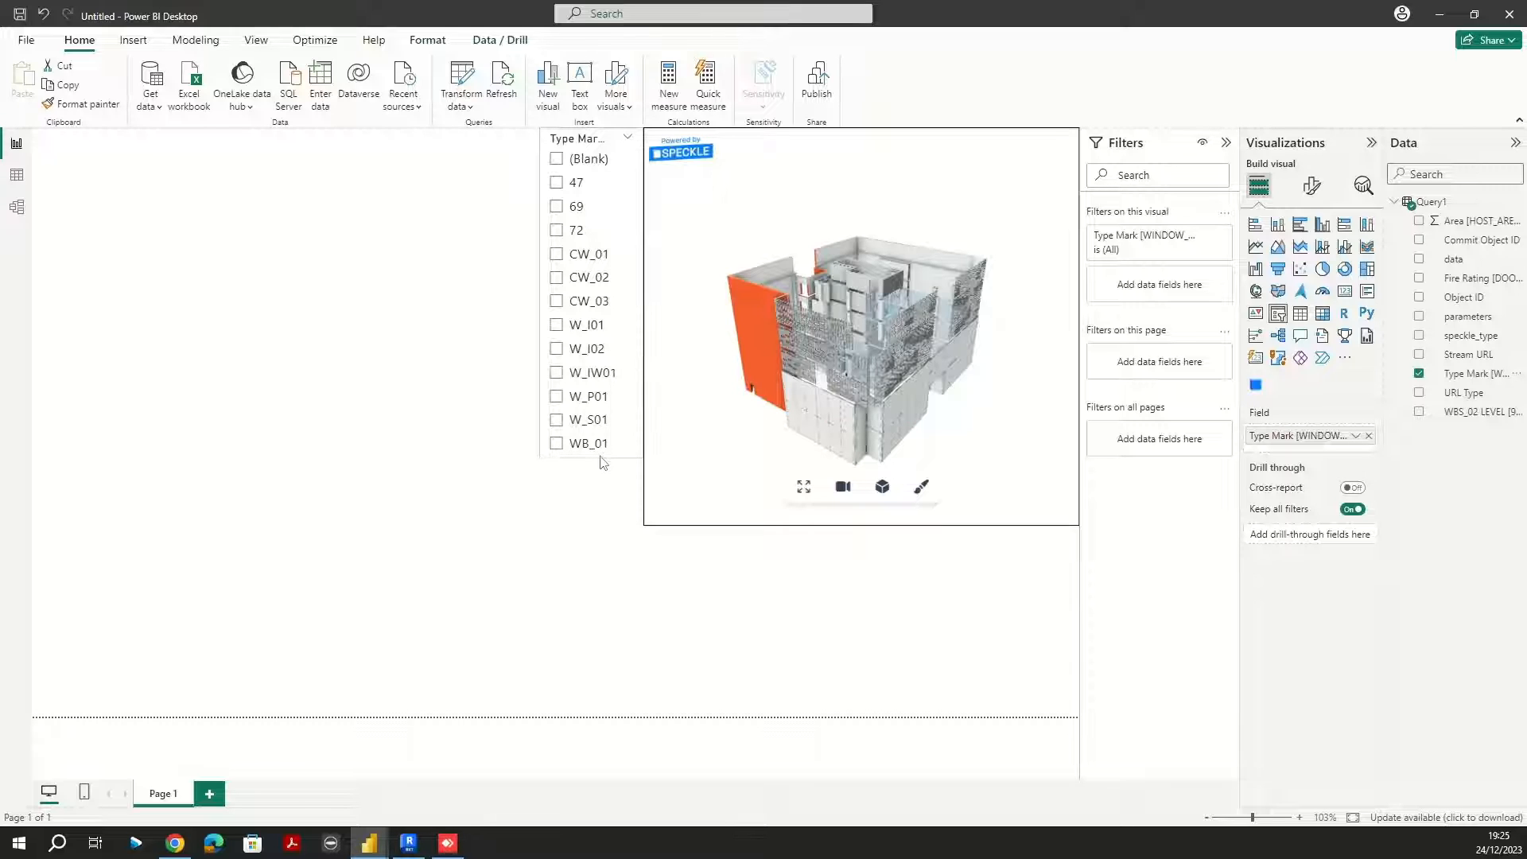
{"action": "left_click", "coordinate": [531, 535]}
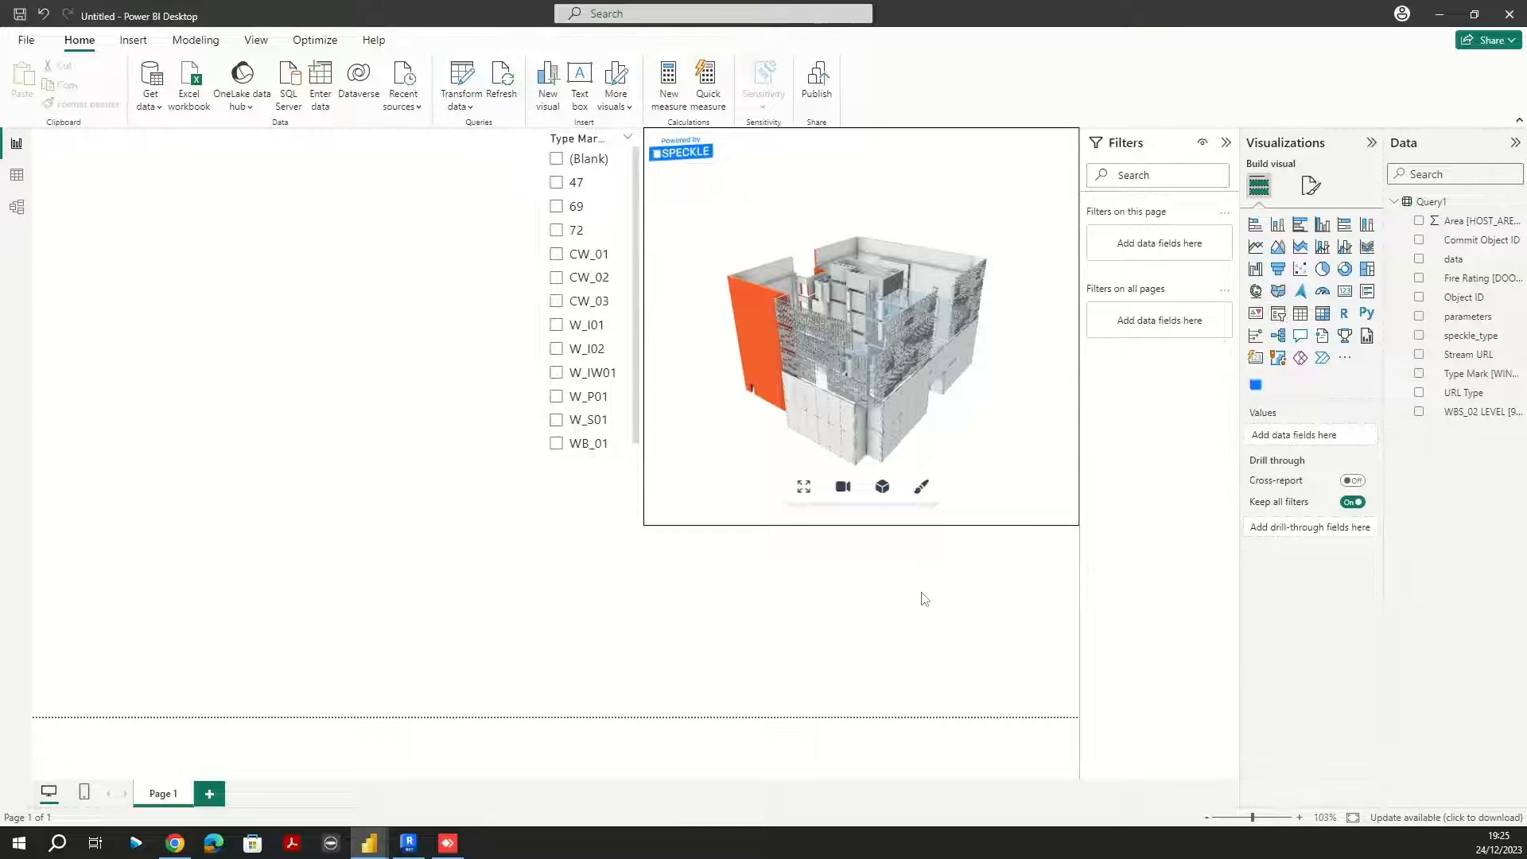
Step: Insert a second slicer, place it directly left of the Type Mark slicer, and narrow it to a slim column
{"action": "left_click", "coordinate": [1278, 313]}
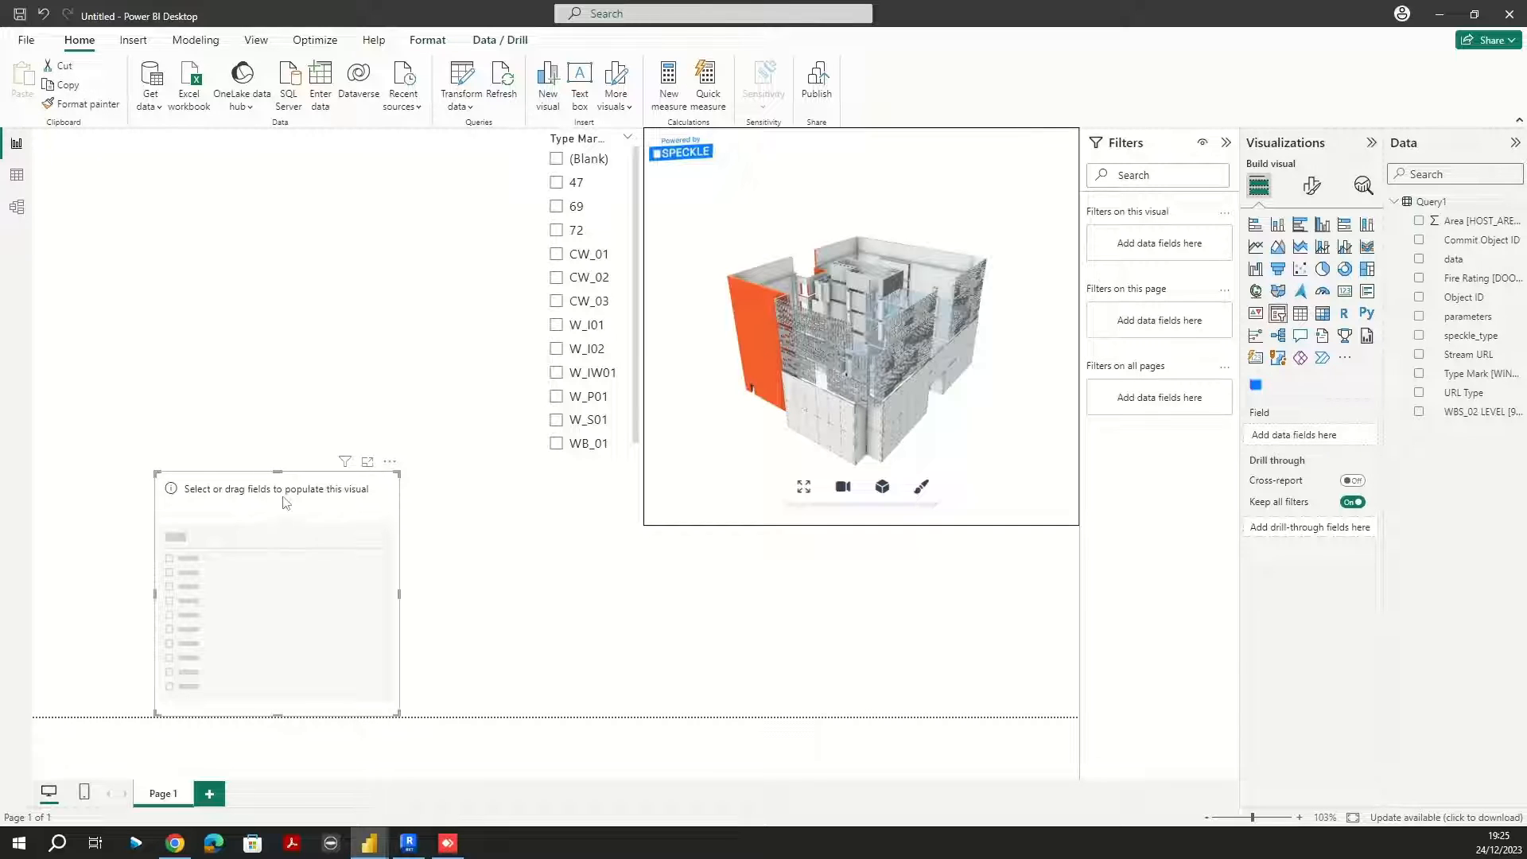
{"action": "left_click_drag", "start_coordinate": [285, 502], "coordinate": [411, 149]}
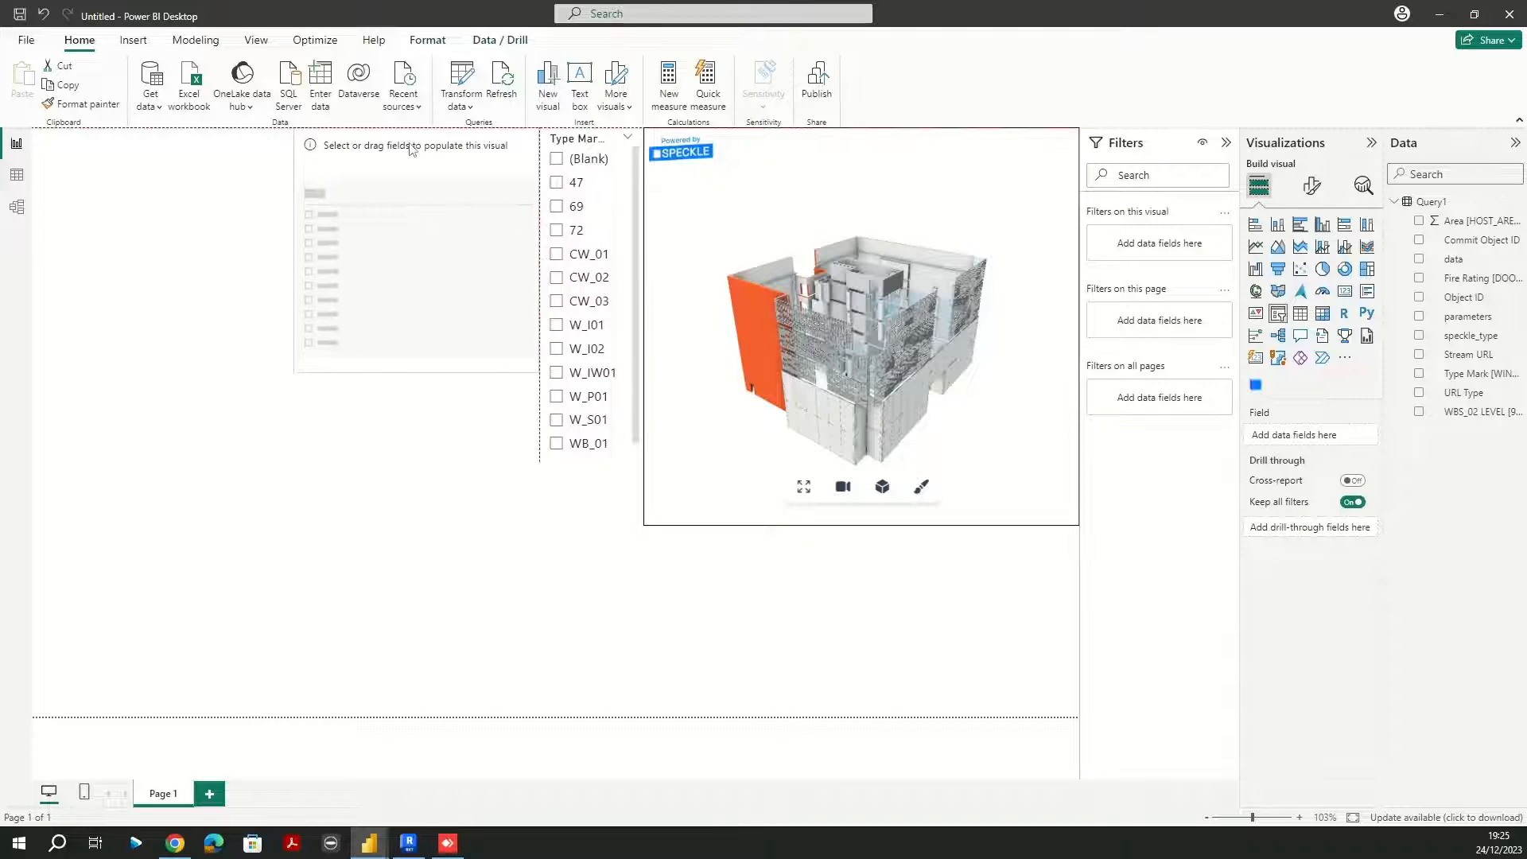
{"action": "left_click_drag", "start_coordinate": [295, 248], "coordinate": [457, 253]}
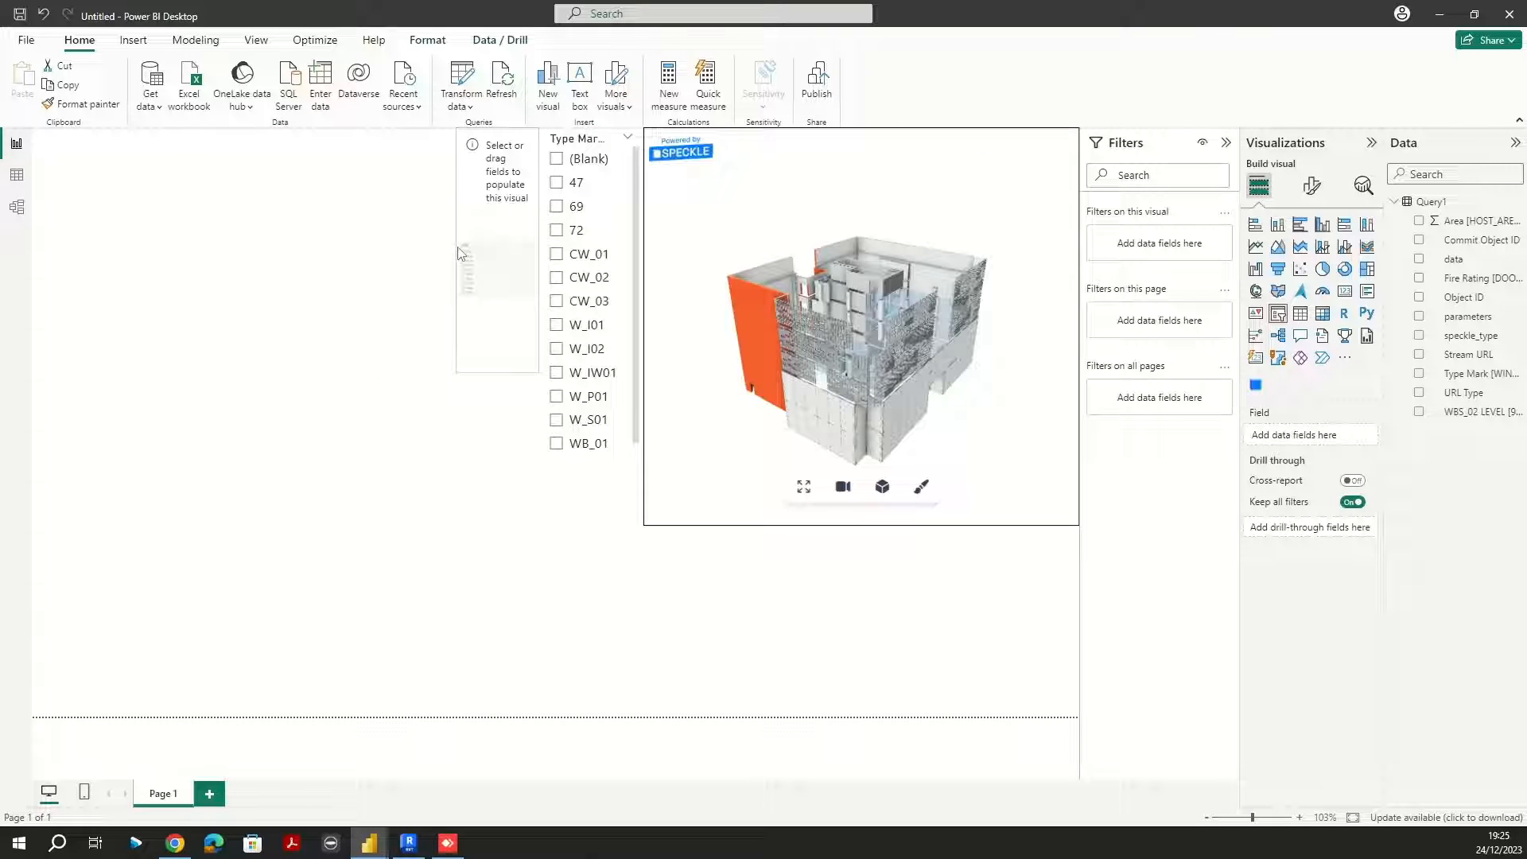
Step: Filter the 3D model by Type Mark WB_01, view the filtered model, and clear the slicer selection
{"action": "left_click", "coordinate": [708, 471]}
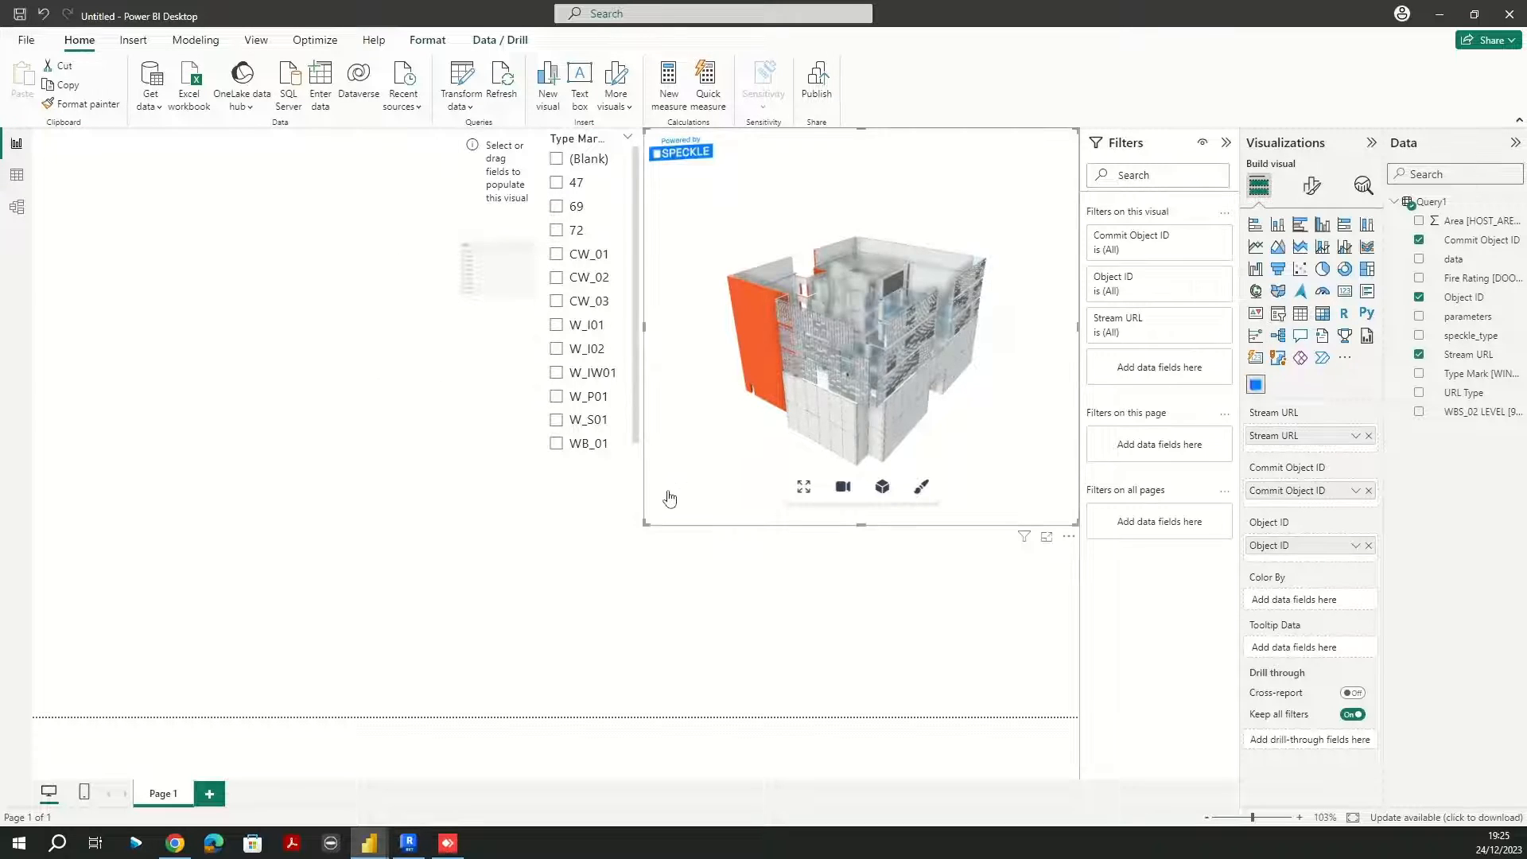
{"action": "left_click", "coordinate": [619, 443]}
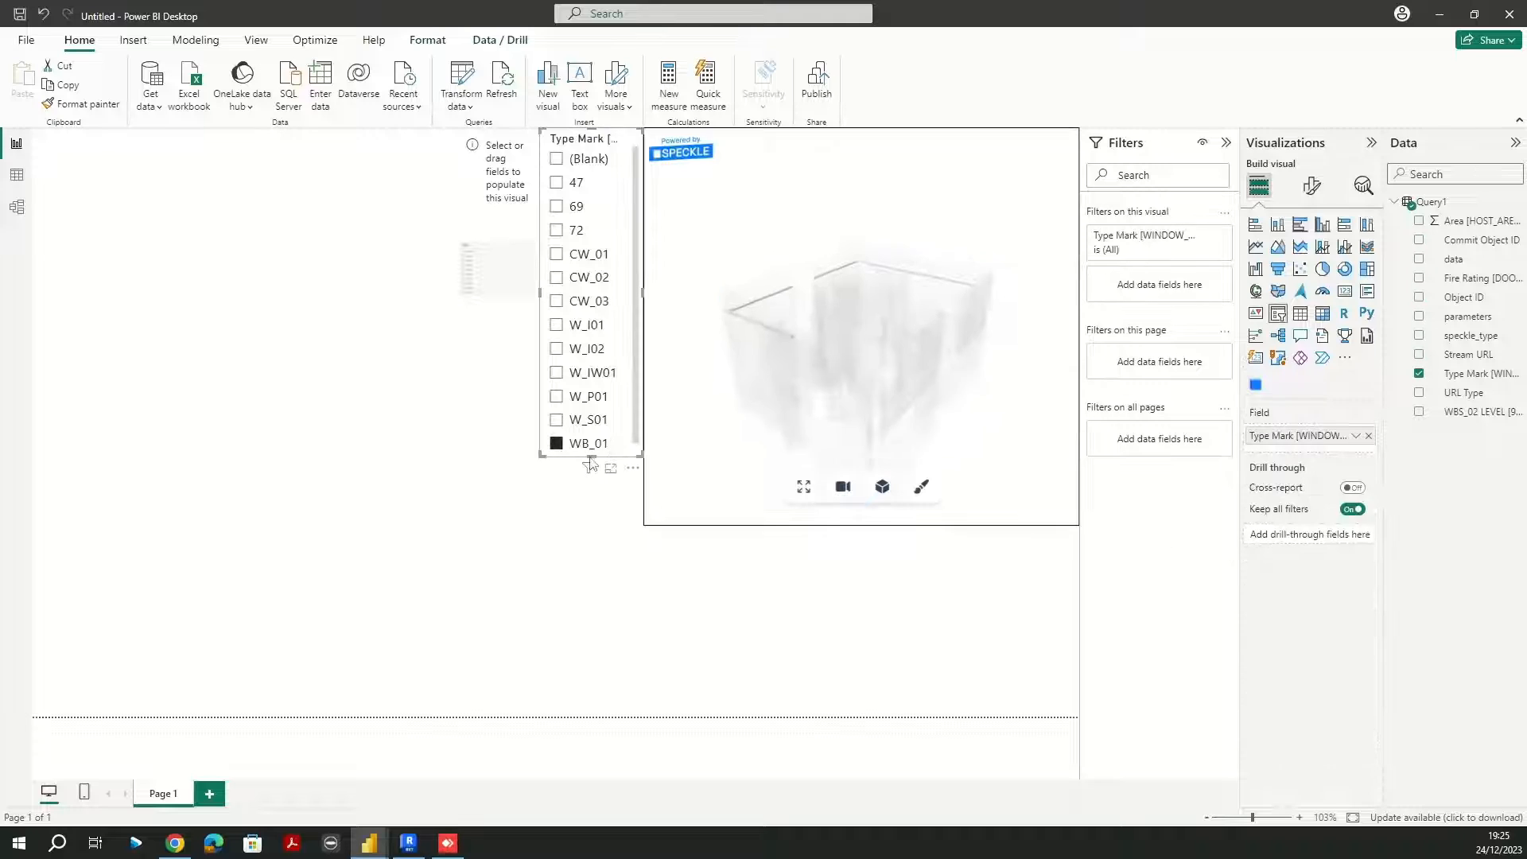
{"action": "left_click", "coordinate": [589, 528]}
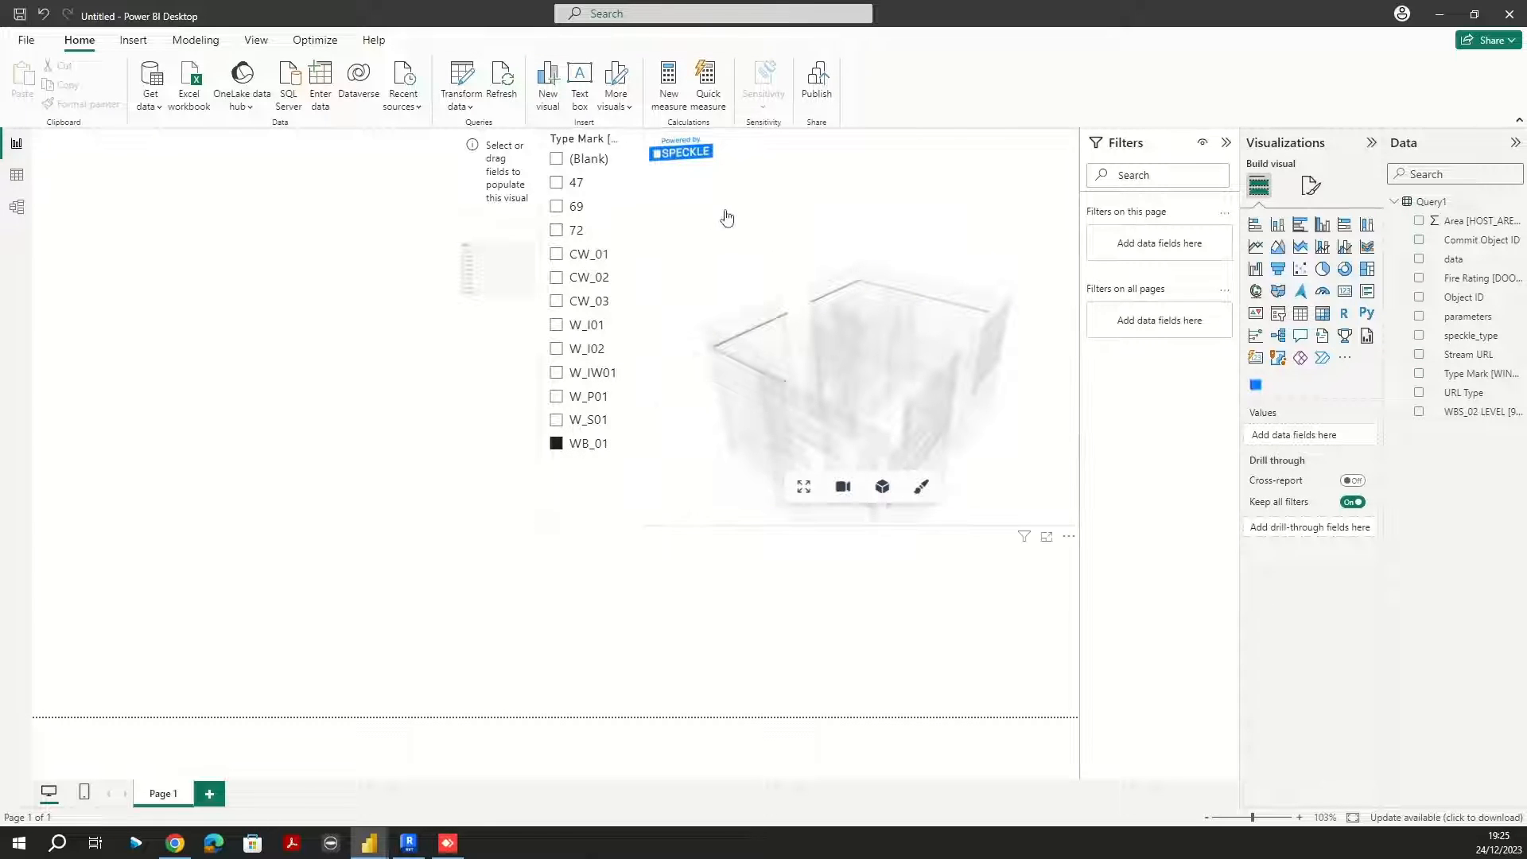
{"action": "left_click", "coordinate": [727, 211]}
{"action": "left_click", "coordinate": [472, 460]}
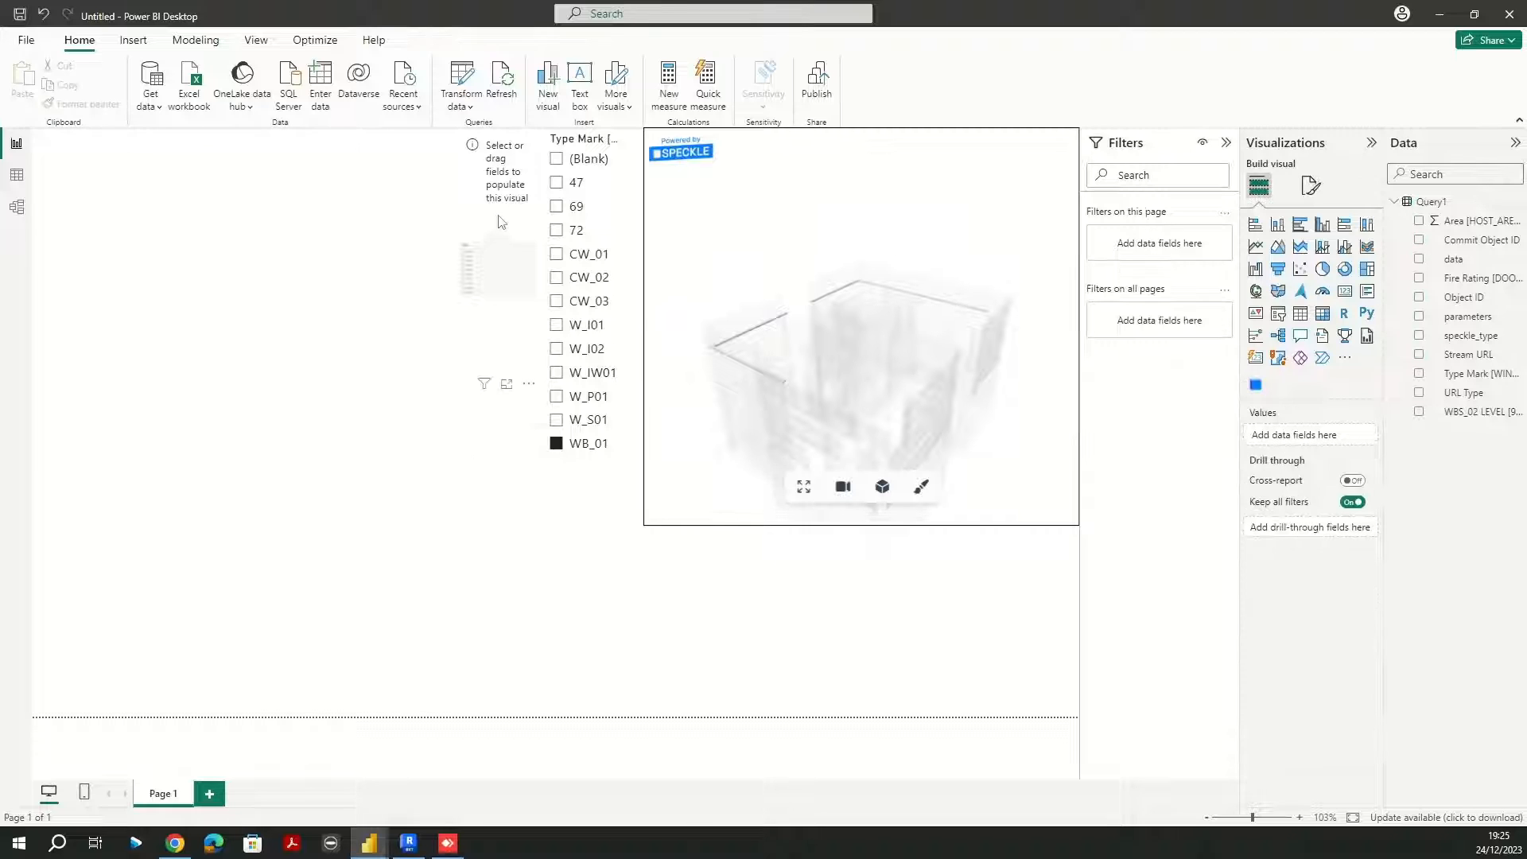
{"action": "left_click", "coordinate": [555, 443]}
Step: Assign the WBS_02 LEVEL field to the empty slicer and deselect it
{"action": "left_click", "coordinate": [485, 342]}
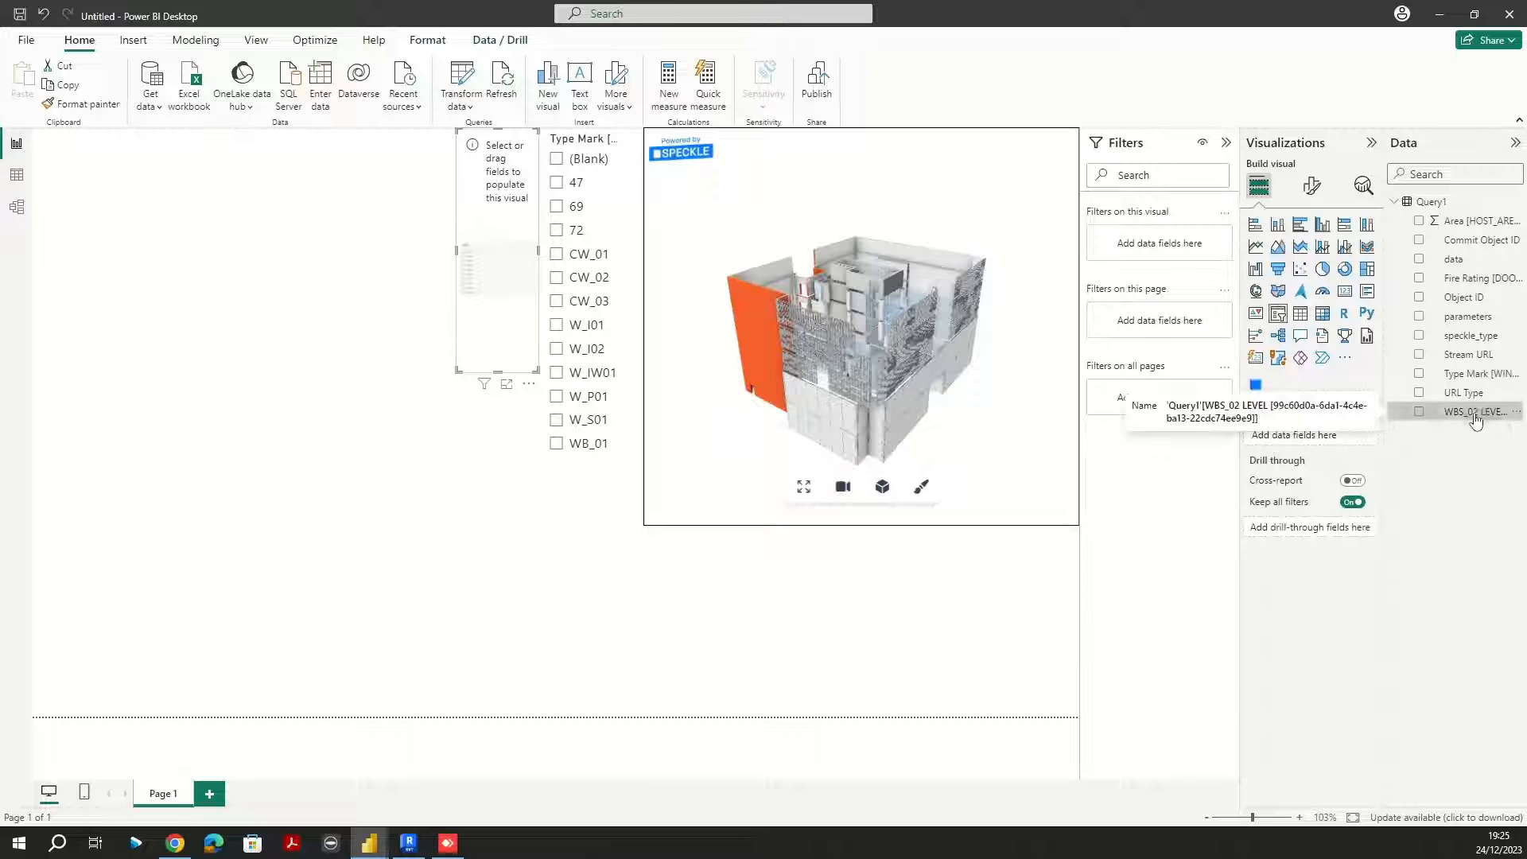
{"action": "left_click_drag", "start_coordinate": [1480, 414], "coordinate": [1296, 435]}
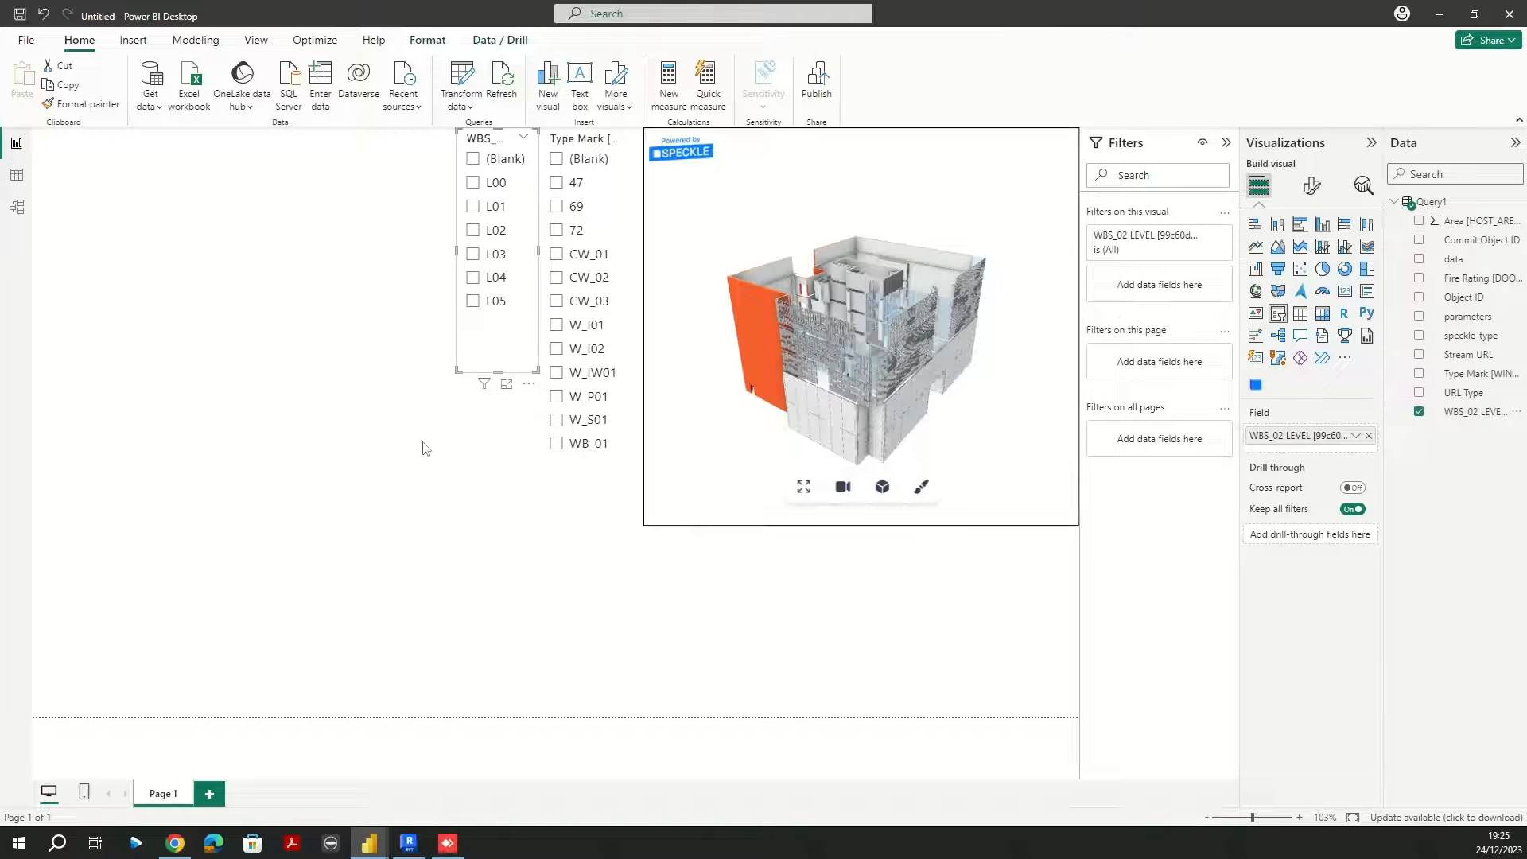
{"action": "left_click", "coordinate": [491, 485]}
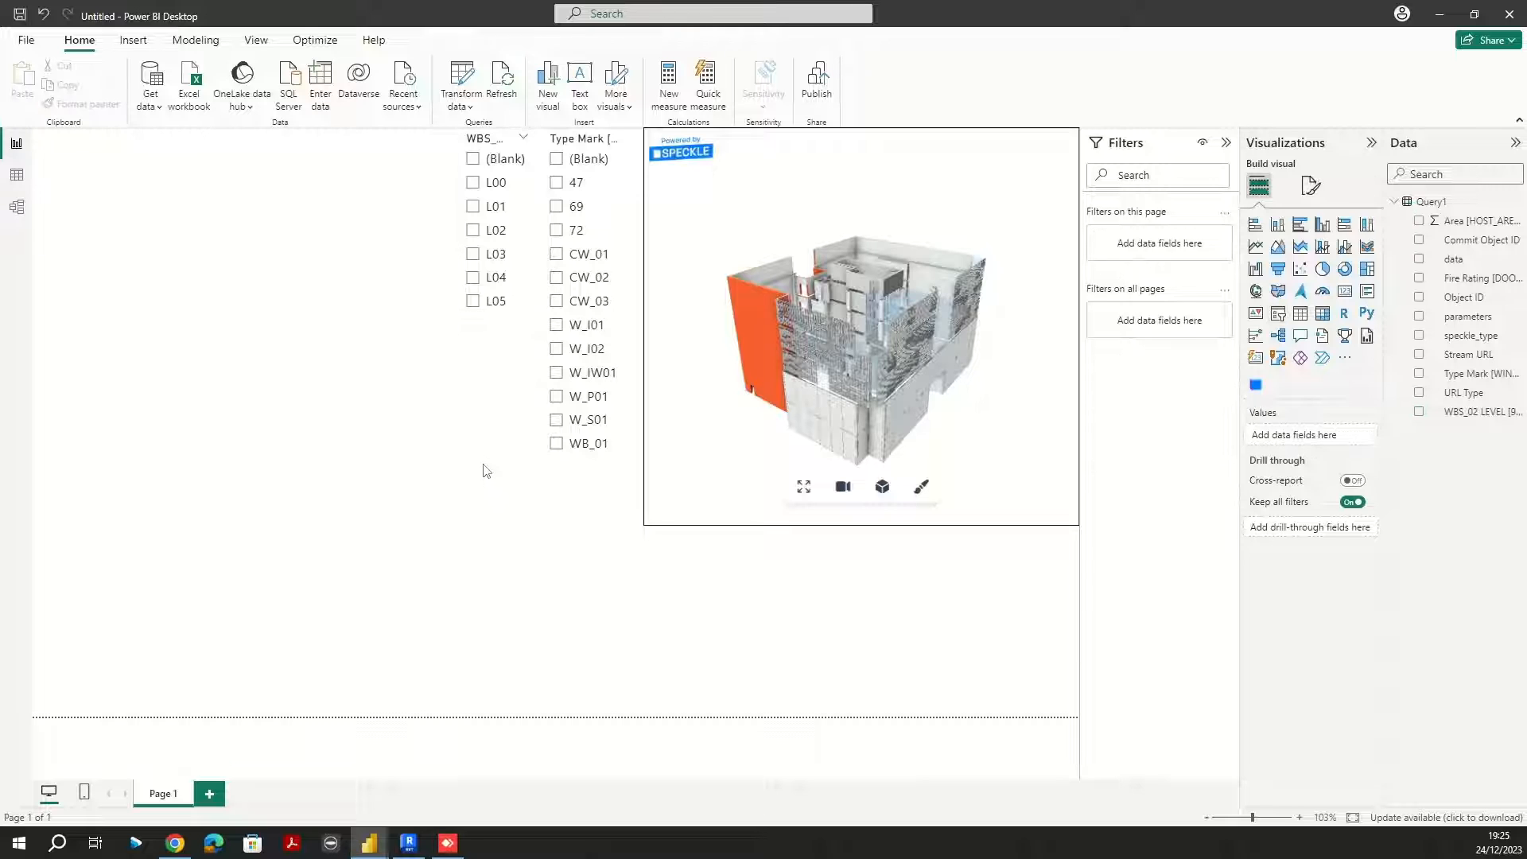
Step: Add a third slicer for the Fire Rating field beneath the WBS_02 LEVEL slicer, matching its width and shortened to end beside WB_01
{"action": "left_click", "coordinate": [1278, 313]}
{"action": "left_click_drag", "start_coordinate": [274, 498], "coordinate": [412, 347]}
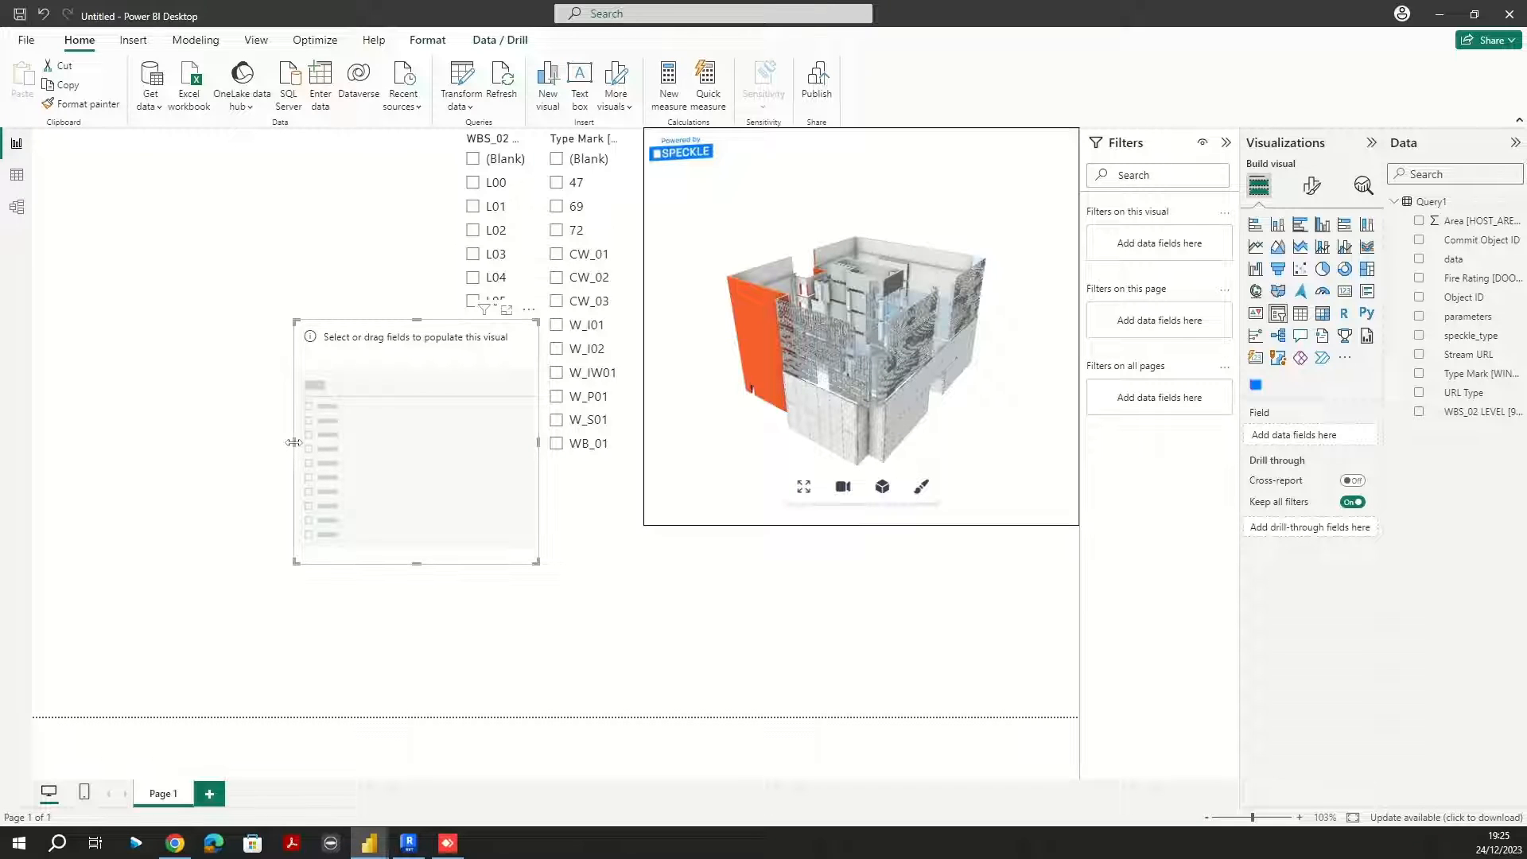
{"action": "left_click_drag", "start_coordinate": [294, 449], "coordinate": [457, 424]}
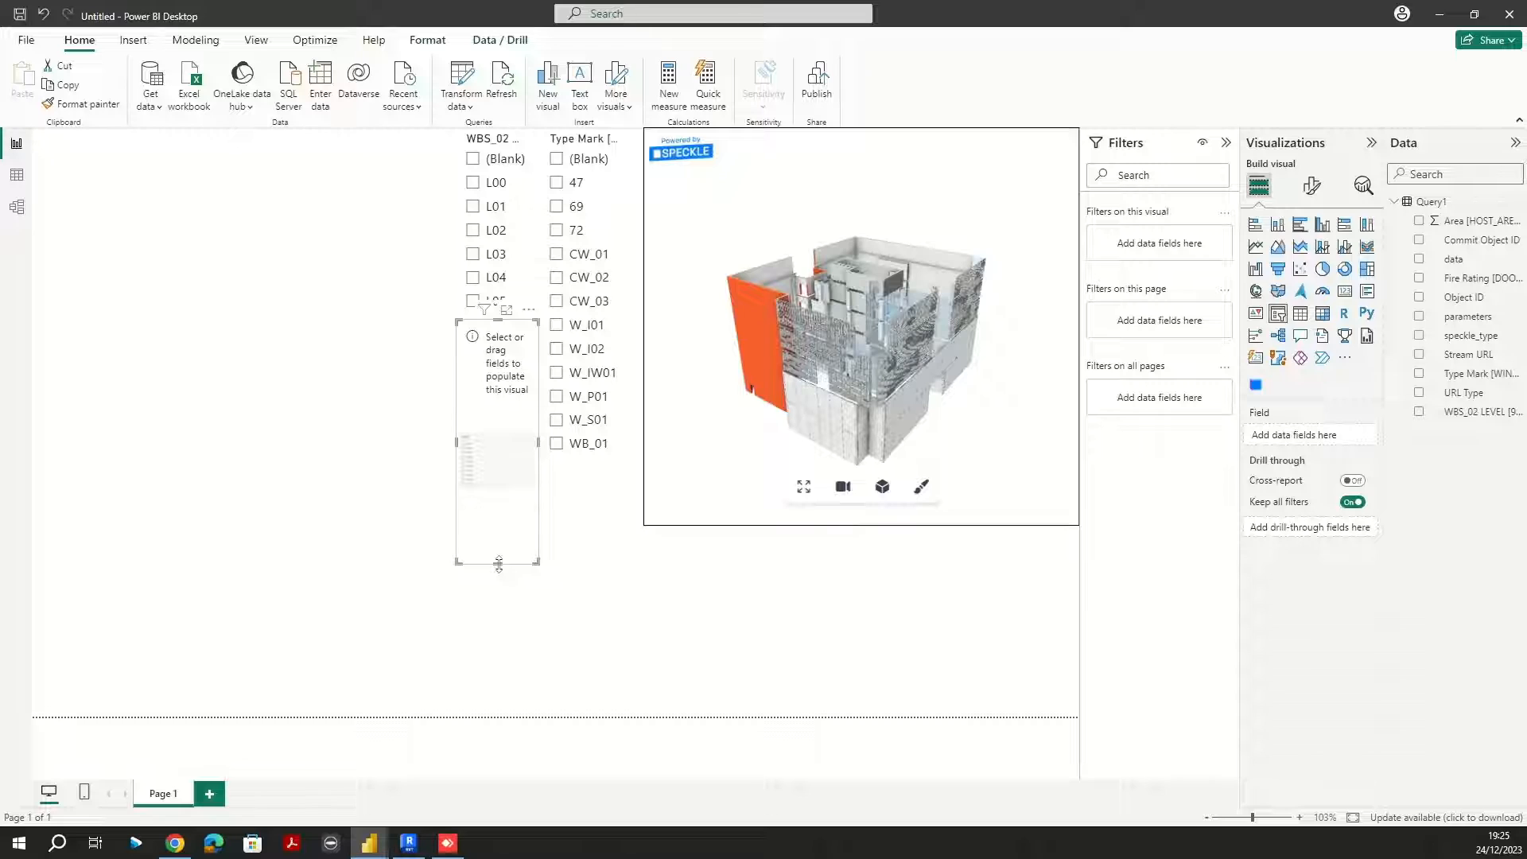
{"action": "left_click_drag", "start_coordinate": [499, 564], "coordinate": [487, 470]}
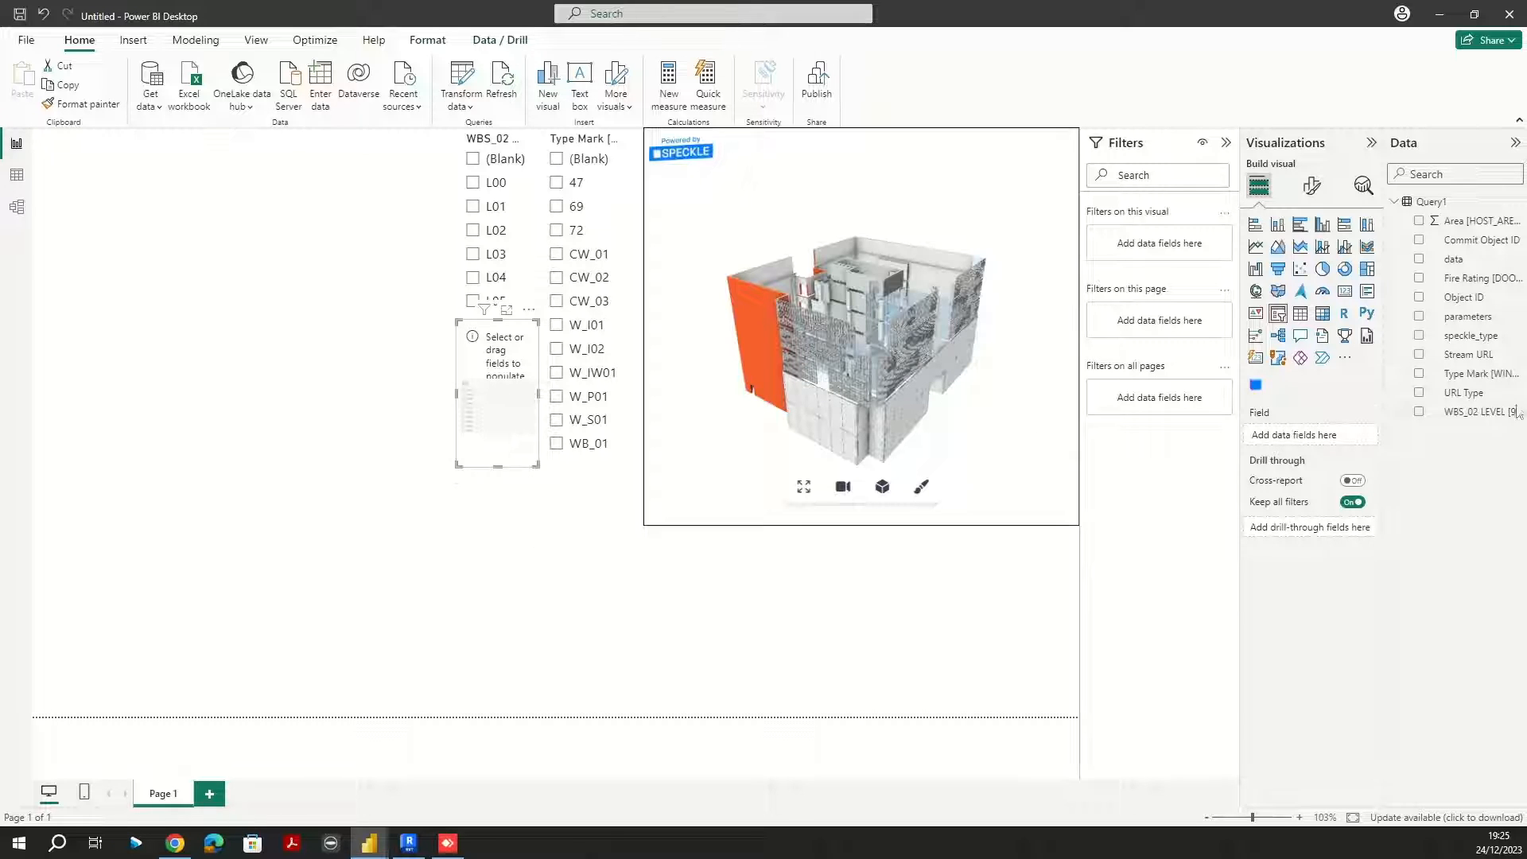
{"action": "left_click_drag", "start_coordinate": [1476, 283], "coordinate": [1308, 437]}
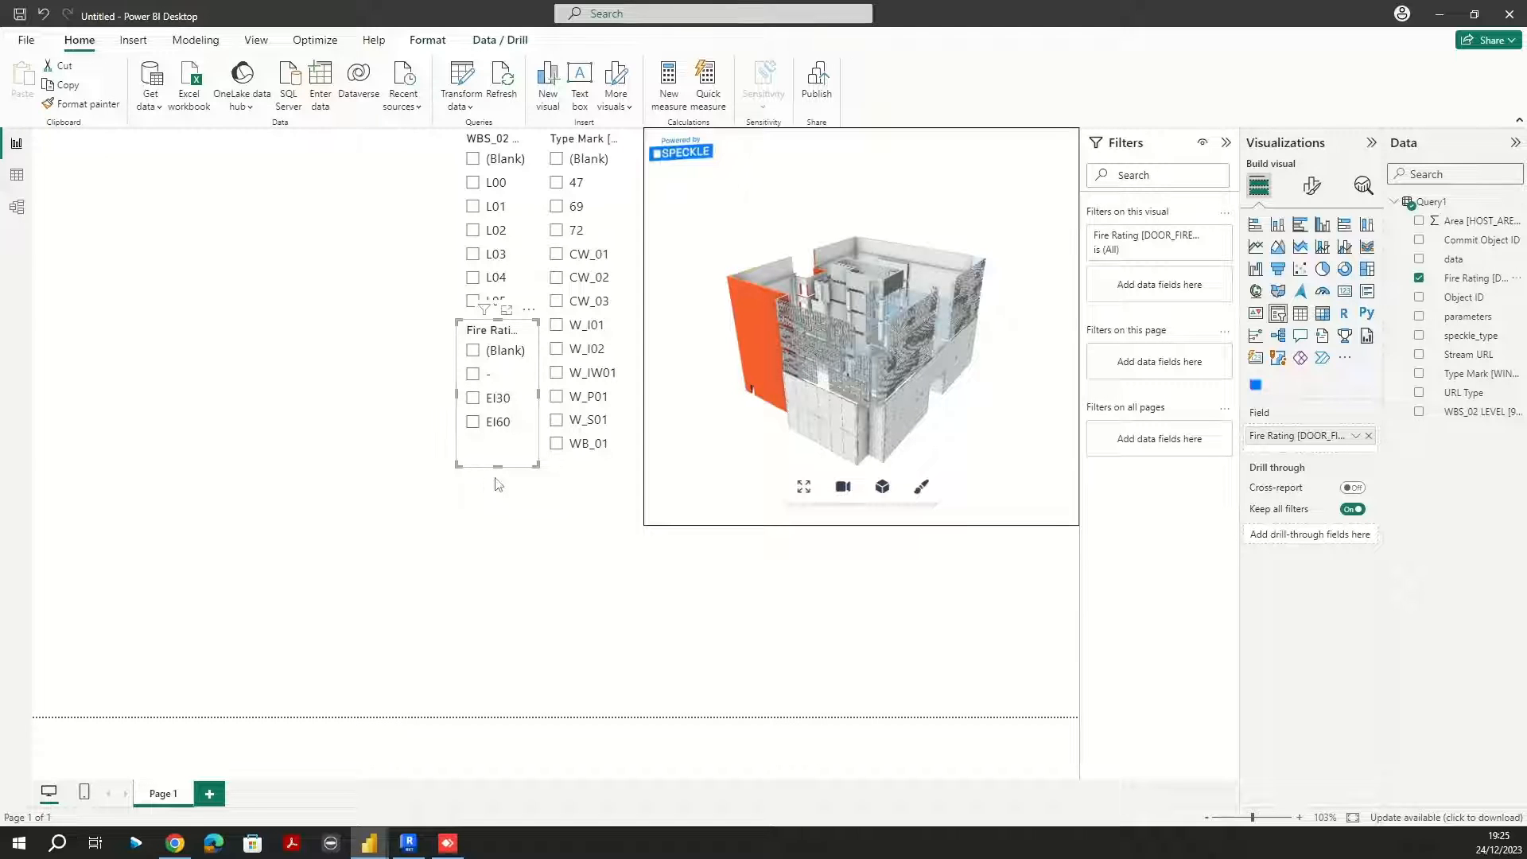
{"action": "left_click", "coordinate": [507, 511]}
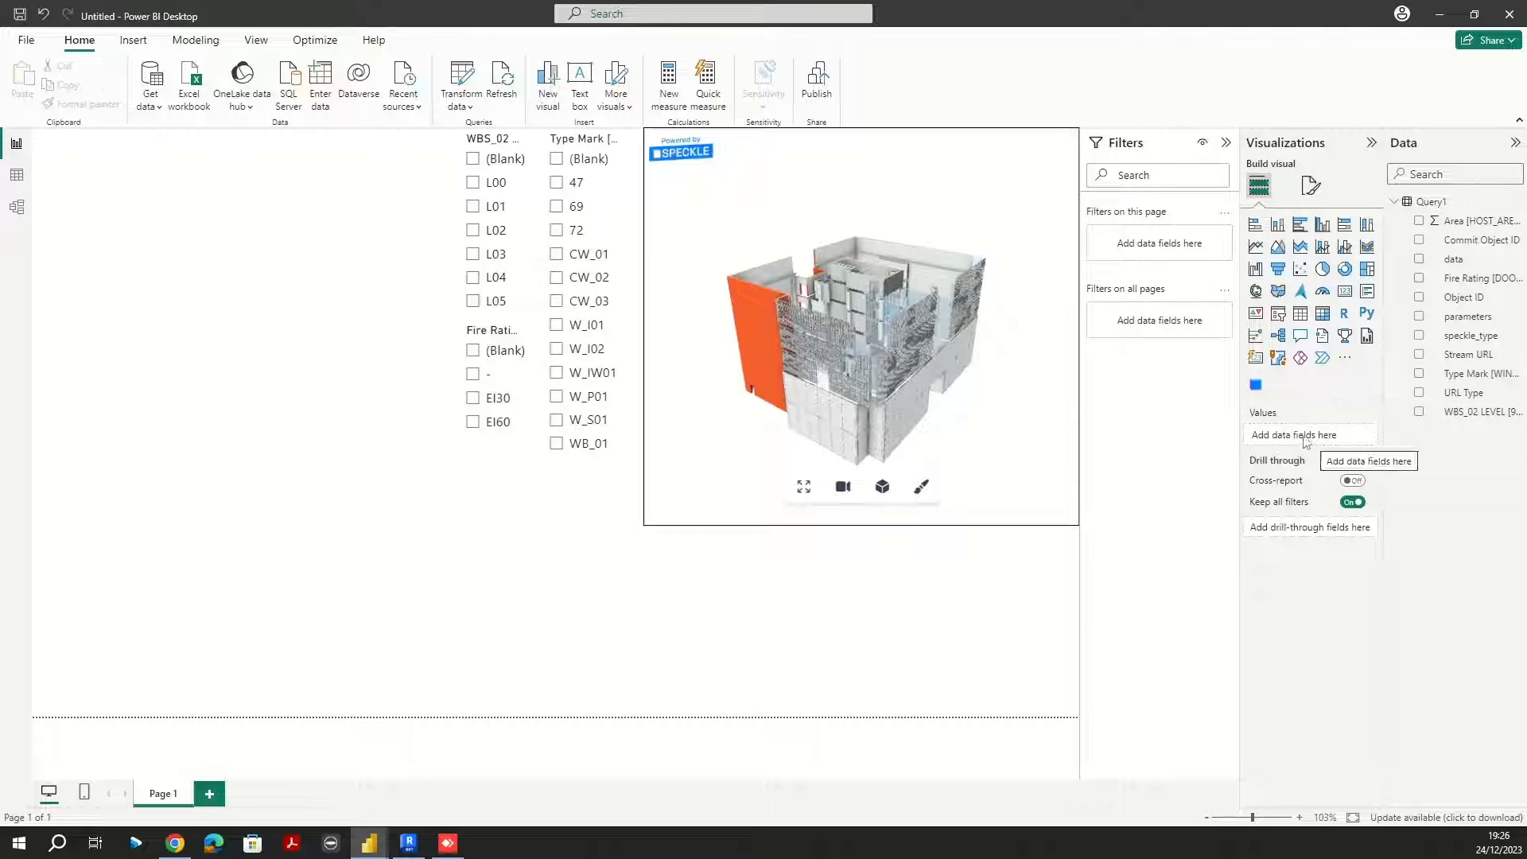
{"action": "left_click", "coordinate": [1299, 315]}
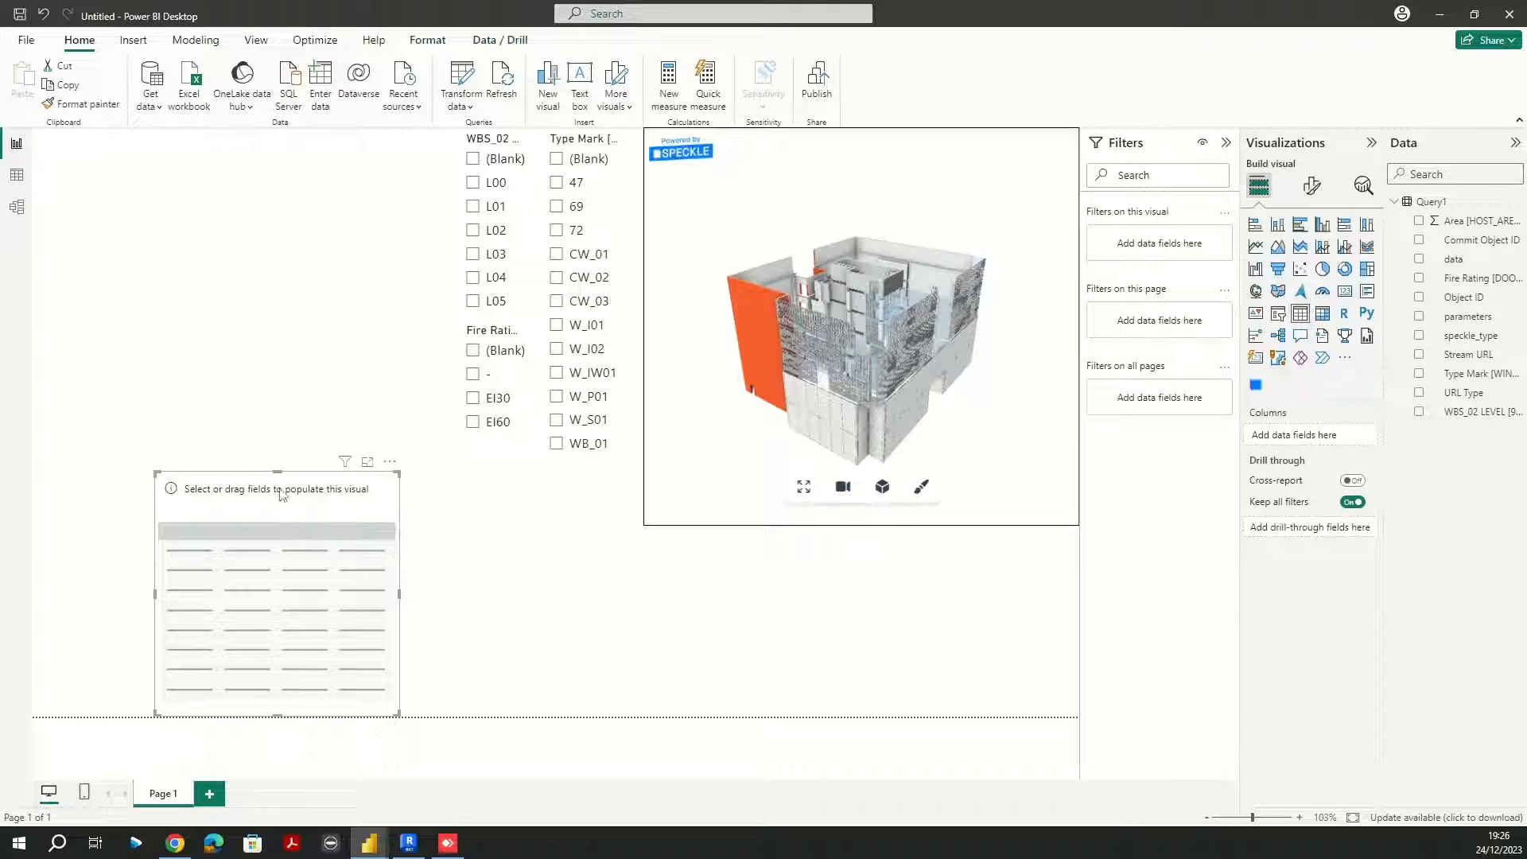
{"action": "left_click_drag", "start_coordinate": [280, 493], "coordinate": [955, 526]}
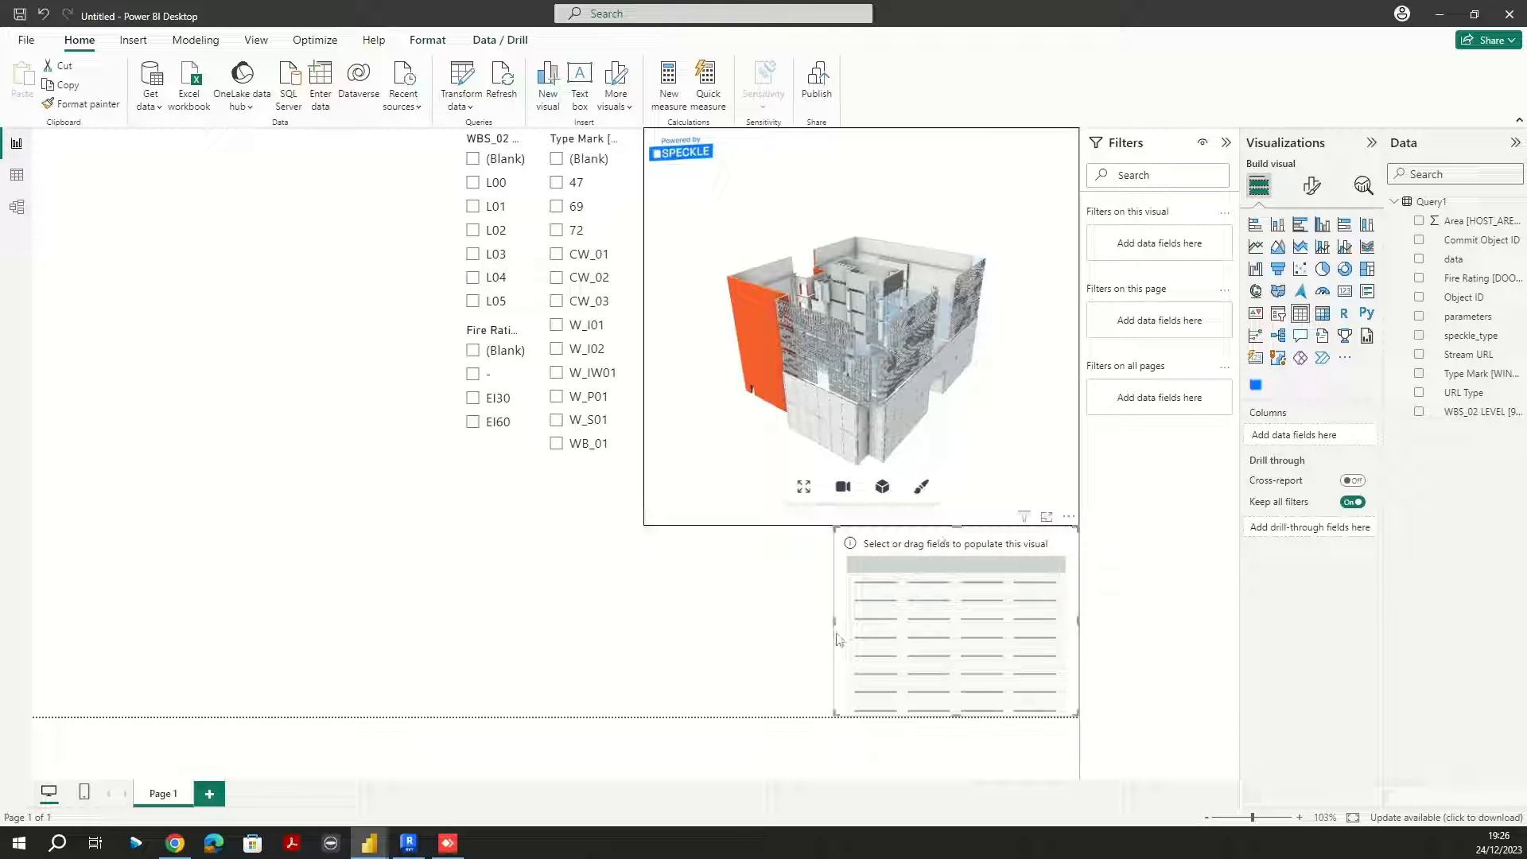
{"action": "left_click_drag", "start_coordinate": [833, 621], "coordinate": [459, 618]}
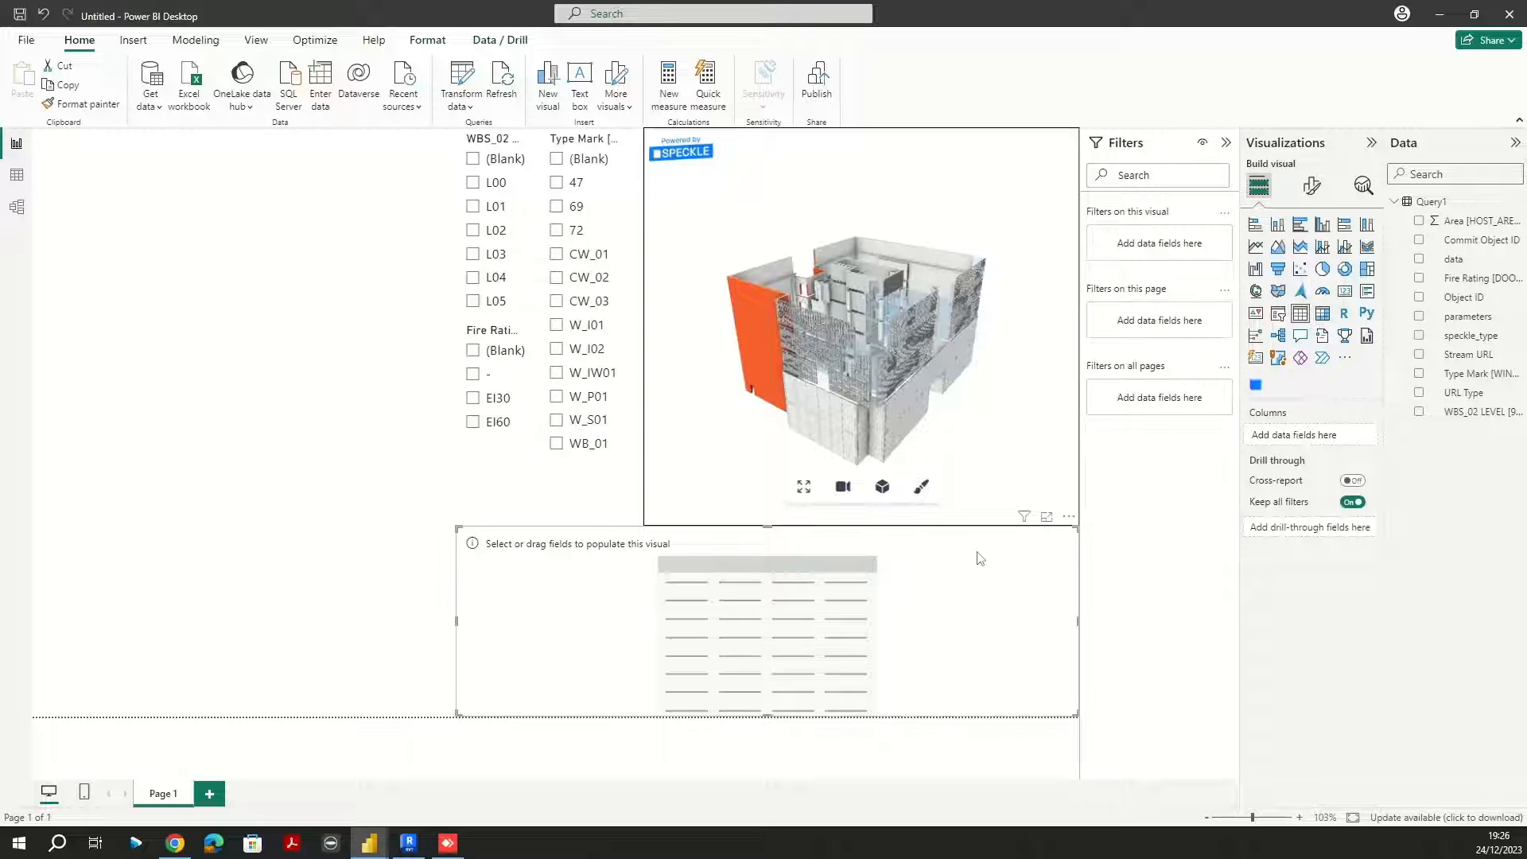
{"action": "left_click_drag", "start_coordinate": [985, 570], "coordinate": [569, 570]}
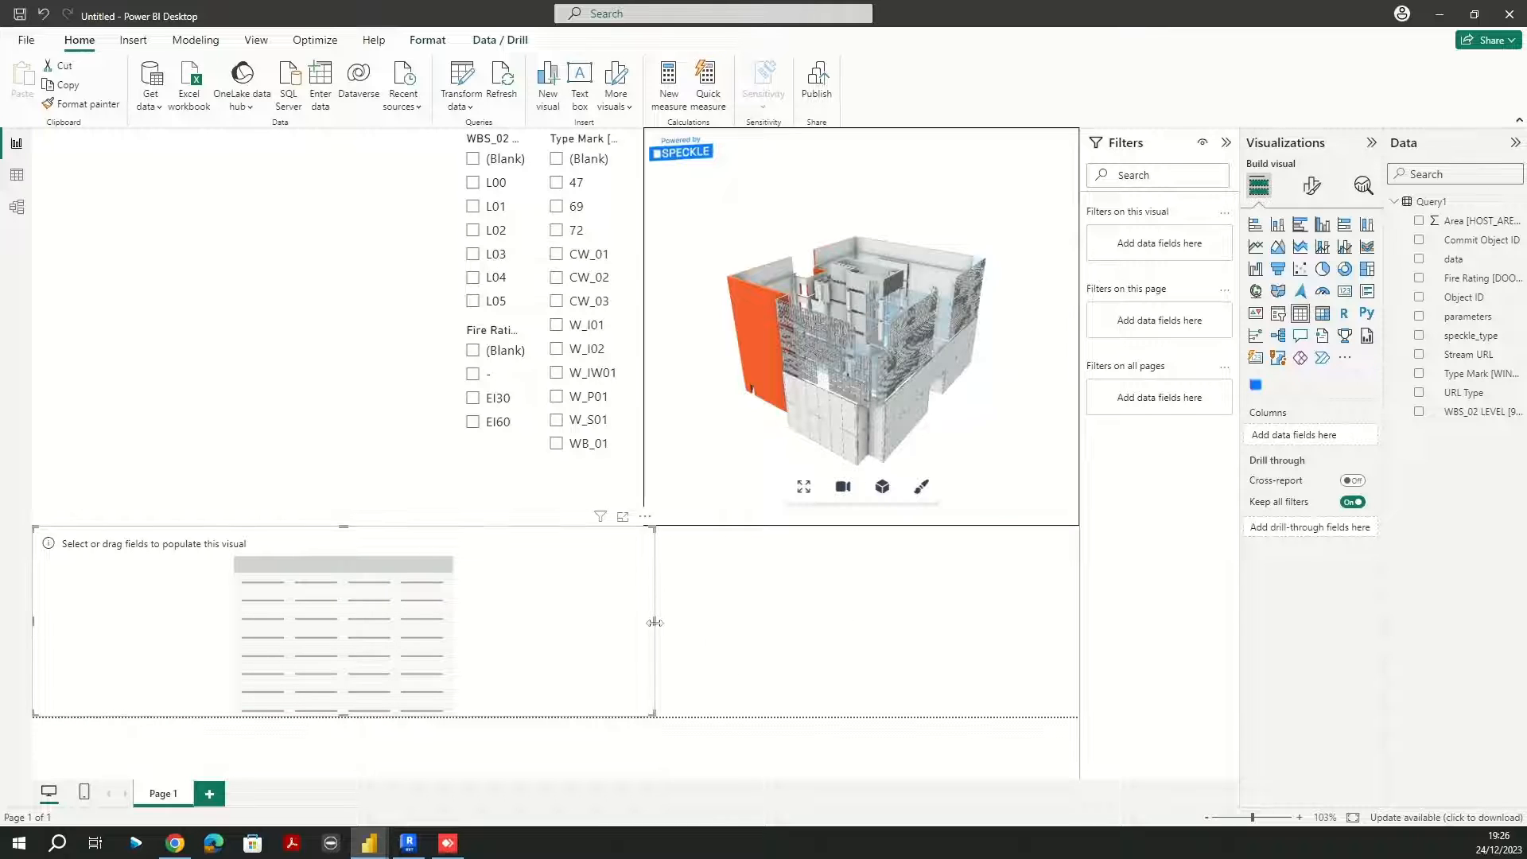
{"action": "left_click_drag", "start_coordinate": [654, 622], "coordinate": [521, 622]}
{"action": "left_click", "coordinate": [511, 516]}
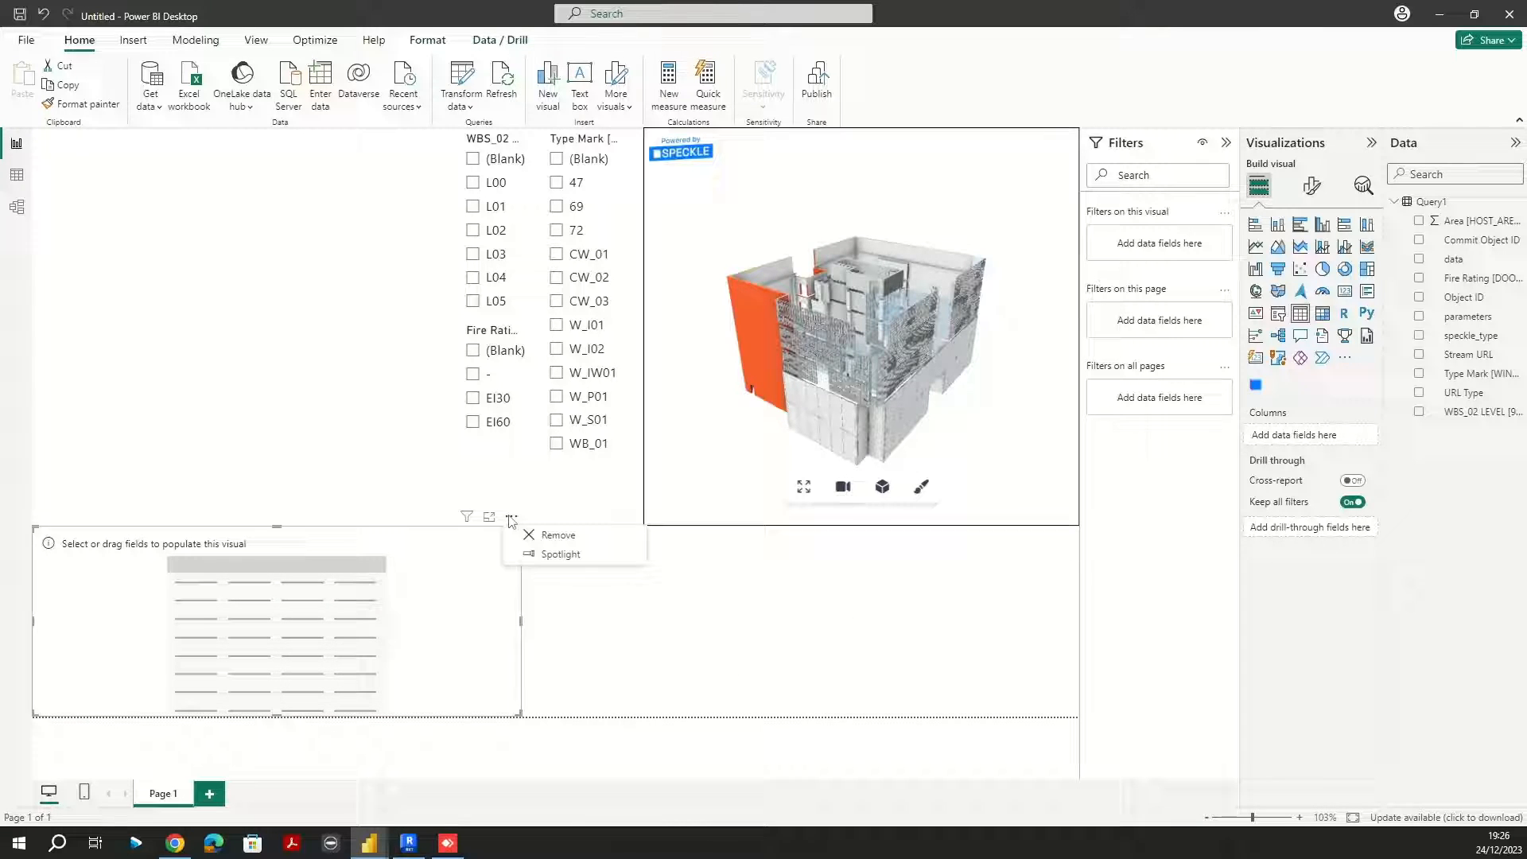
{"action": "left_click", "coordinate": [558, 535]}
Step: Insert a matrix visual and fit it below the slicers and Speckle visual, spanning from the level slicer's left edge to the page's right edge
{"action": "left_click", "coordinate": [1322, 313]}
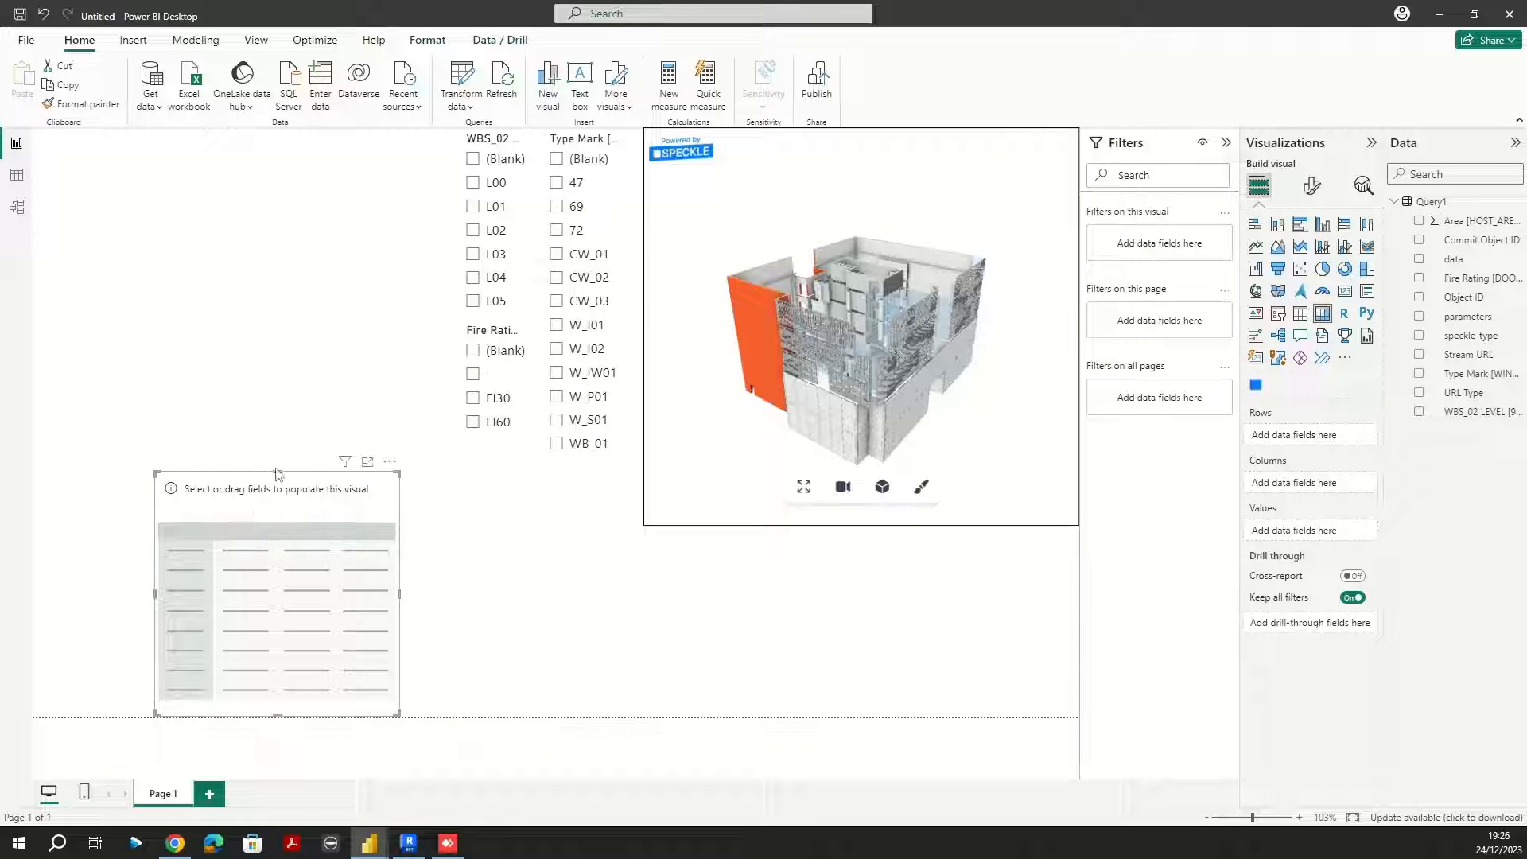
{"action": "left_click_drag", "start_coordinate": [280, 475], "coordinate": [275, 528]}
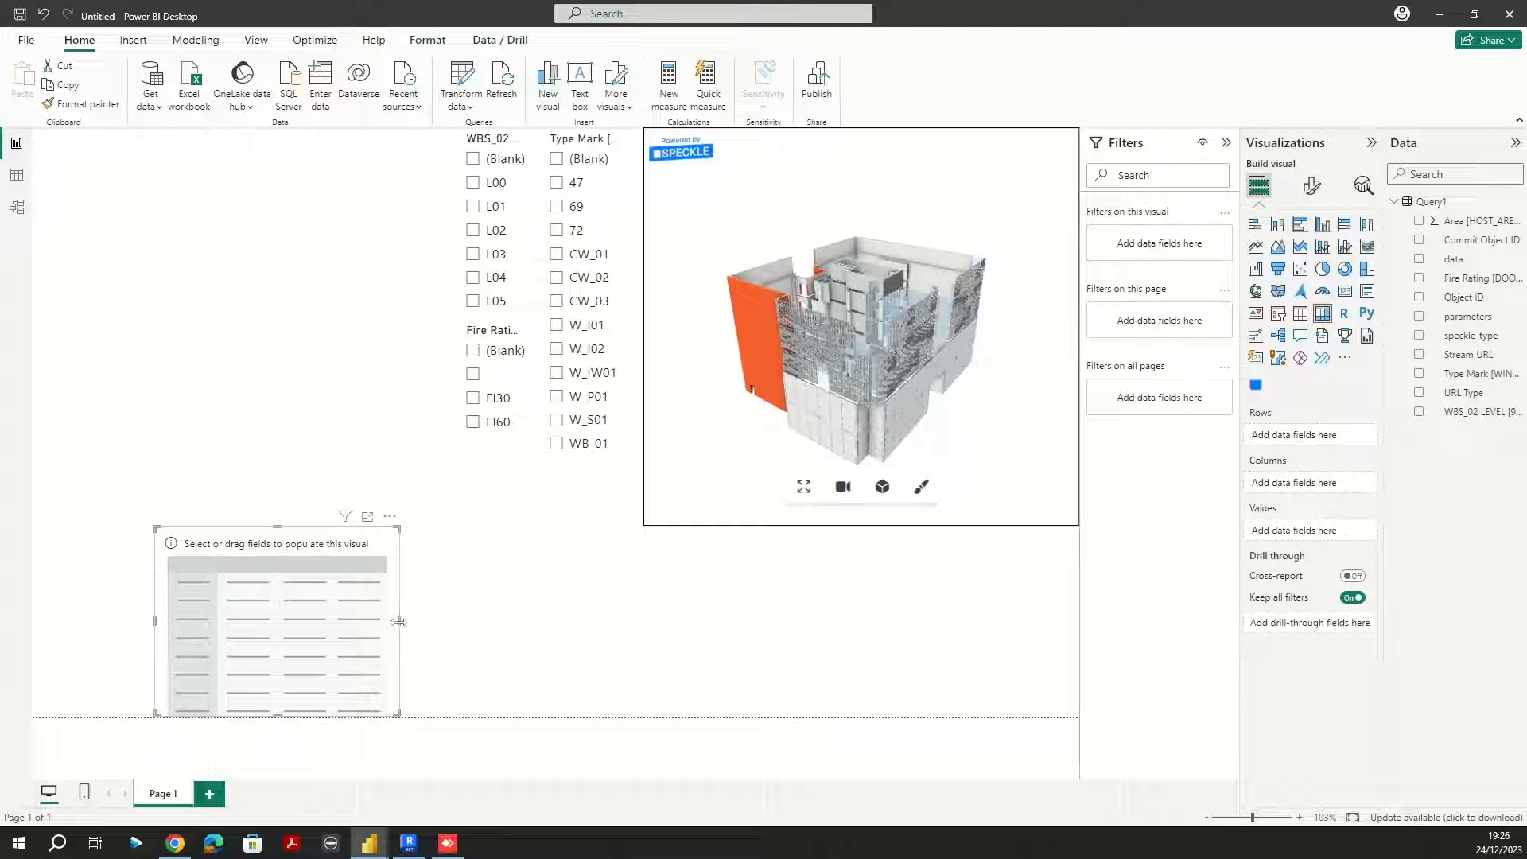
{"action": "left_click_drag", "start_coordinate": [476, 627], "coordinate": [1079, 621]}
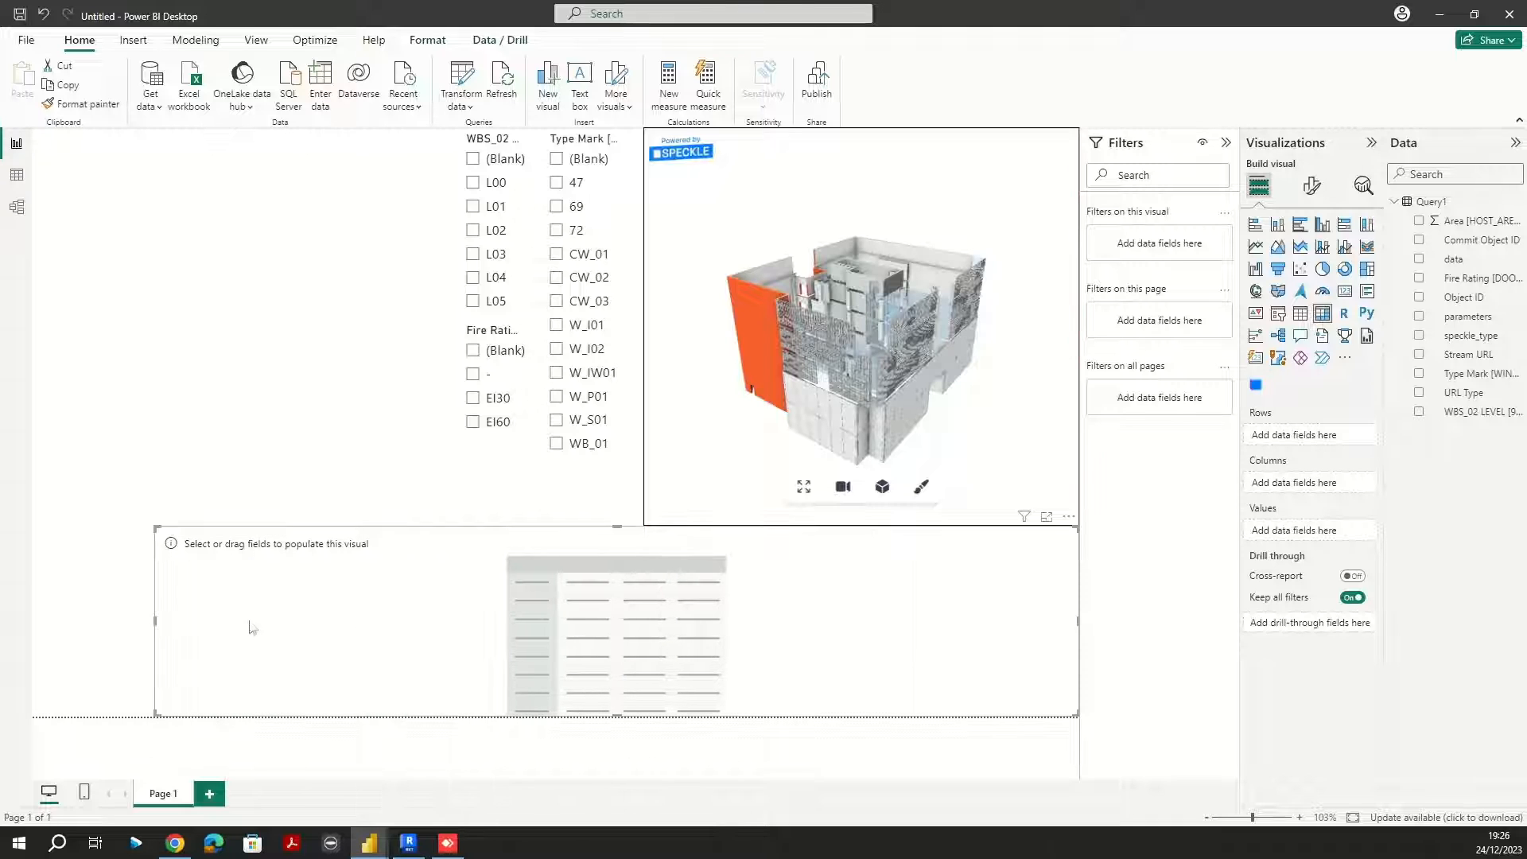
{"action": "left_click_drag", "start_coordinate": [154, 621], "coordinate": [456, 621]}
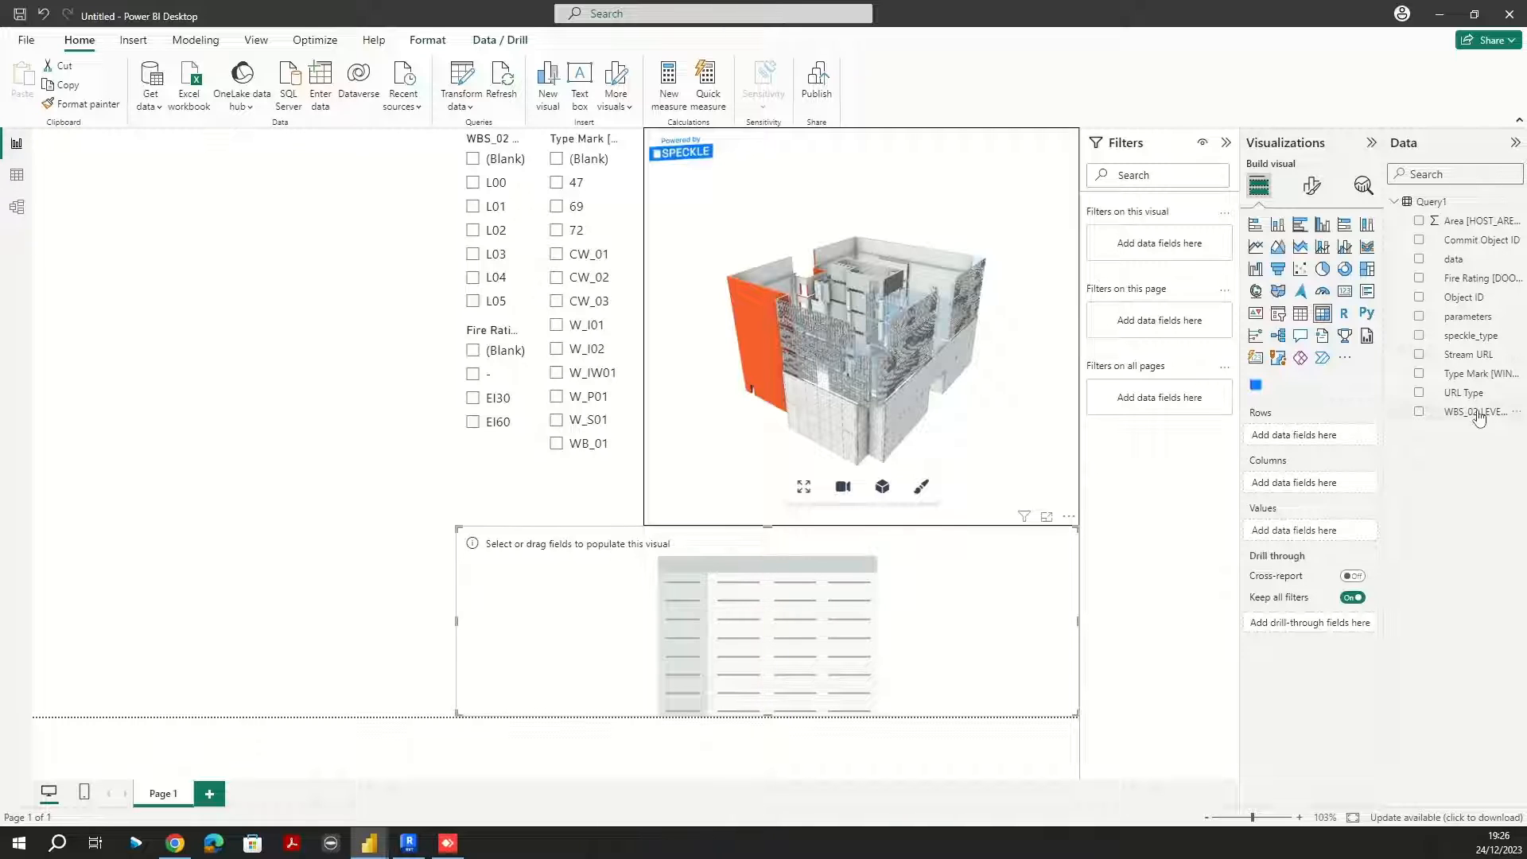
Step: Set the matrix rows to WBS_02 LEVEL, the columns to Type Mark, and the values to the sum of Area
{"action": "left_click_drag", "start_coordinate": [1473, 411], "coordinate": [1312, 434]}
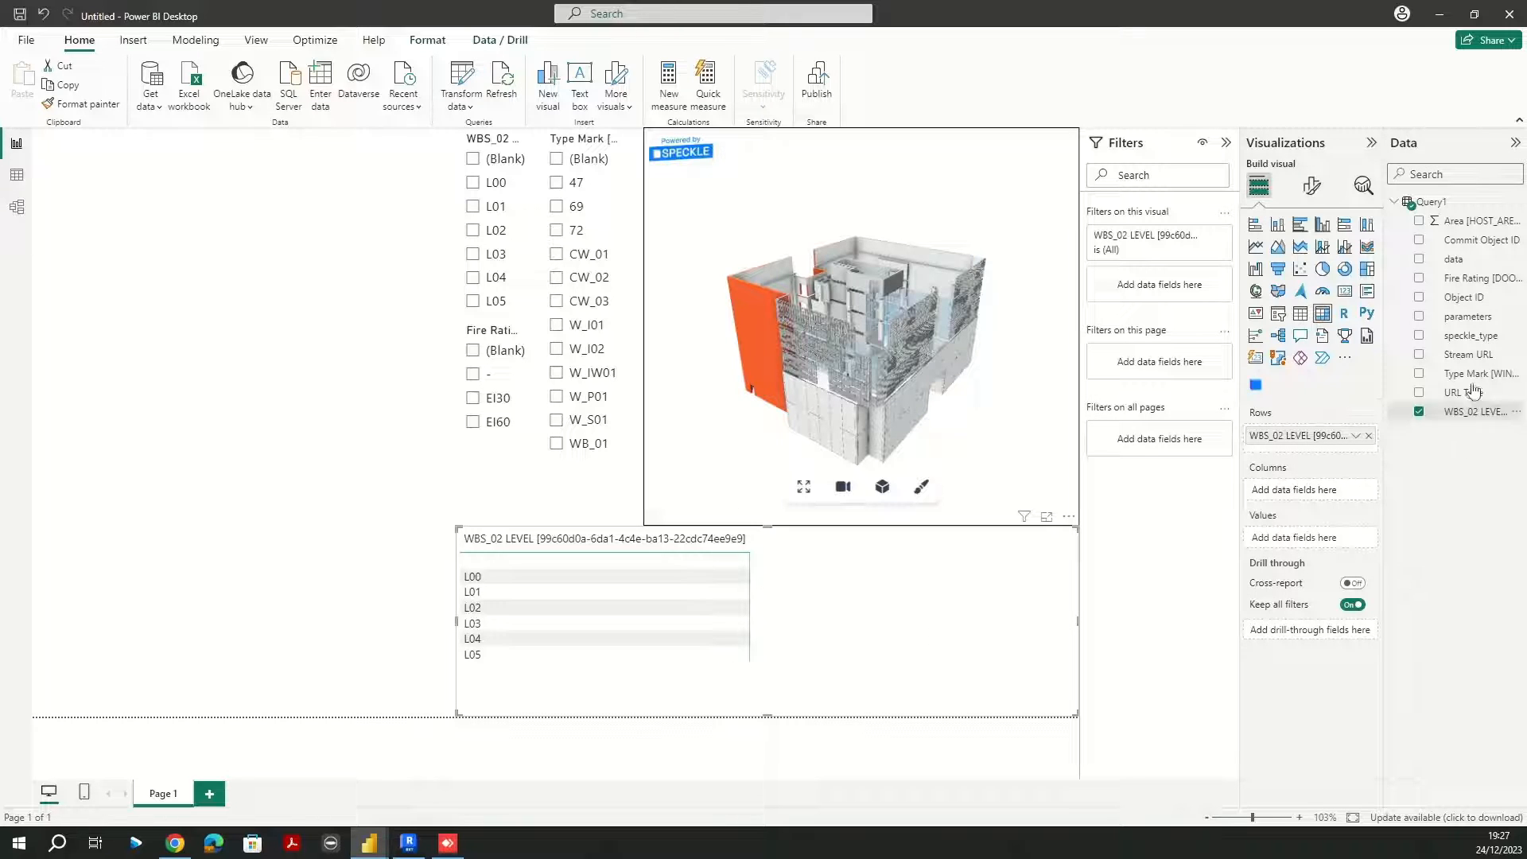
{"action": "left_click_drag", "start_coordinate": [1467, 373], "coordinate": [1334, 487]}
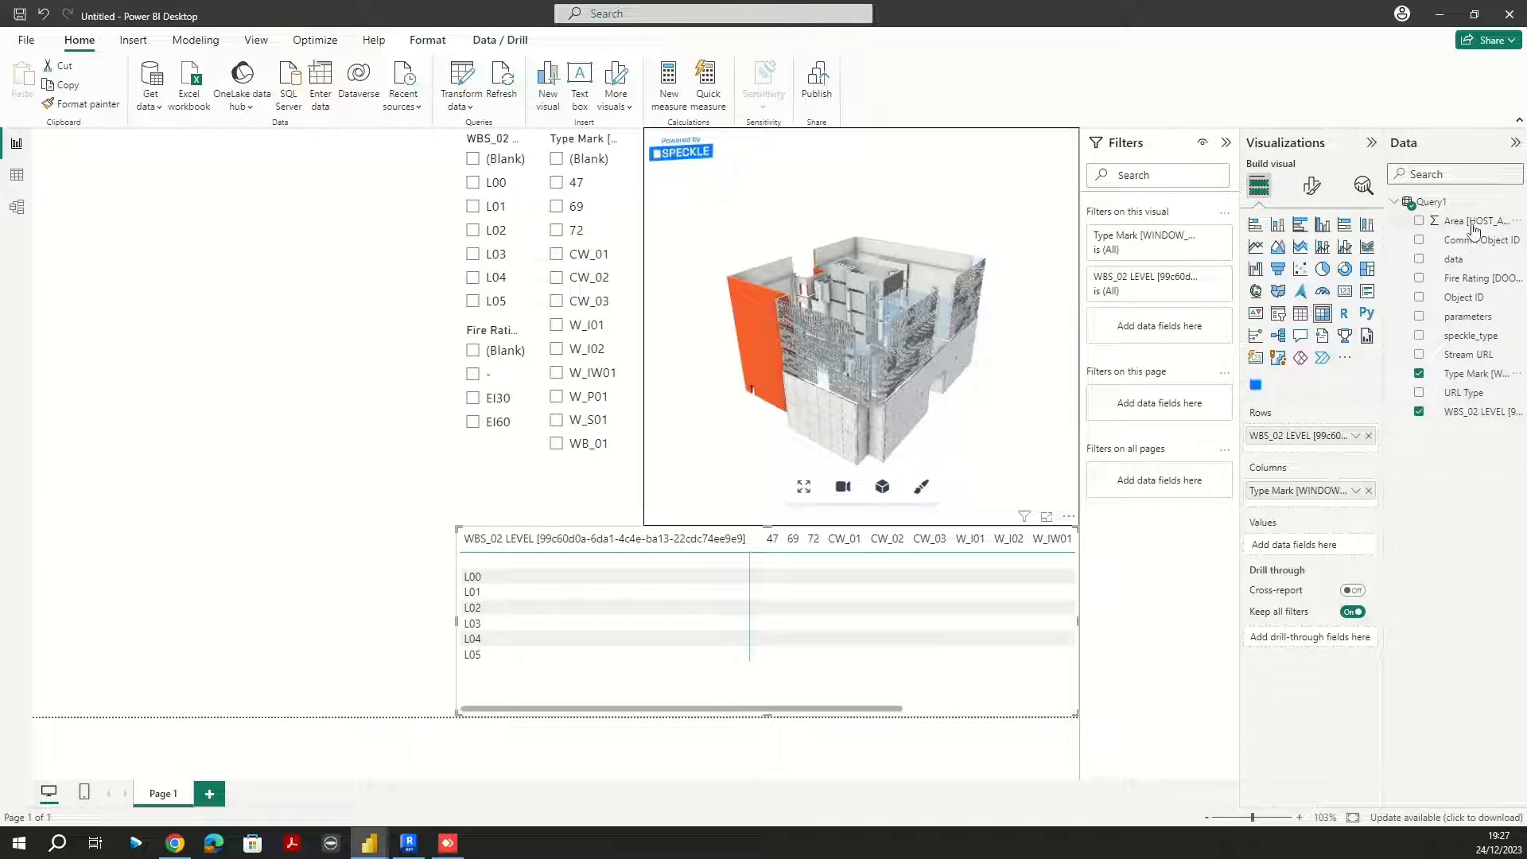
{"action": "left_click_drag", "start_coordinate": [1466, 224], "coordinate": [1312, 547]}
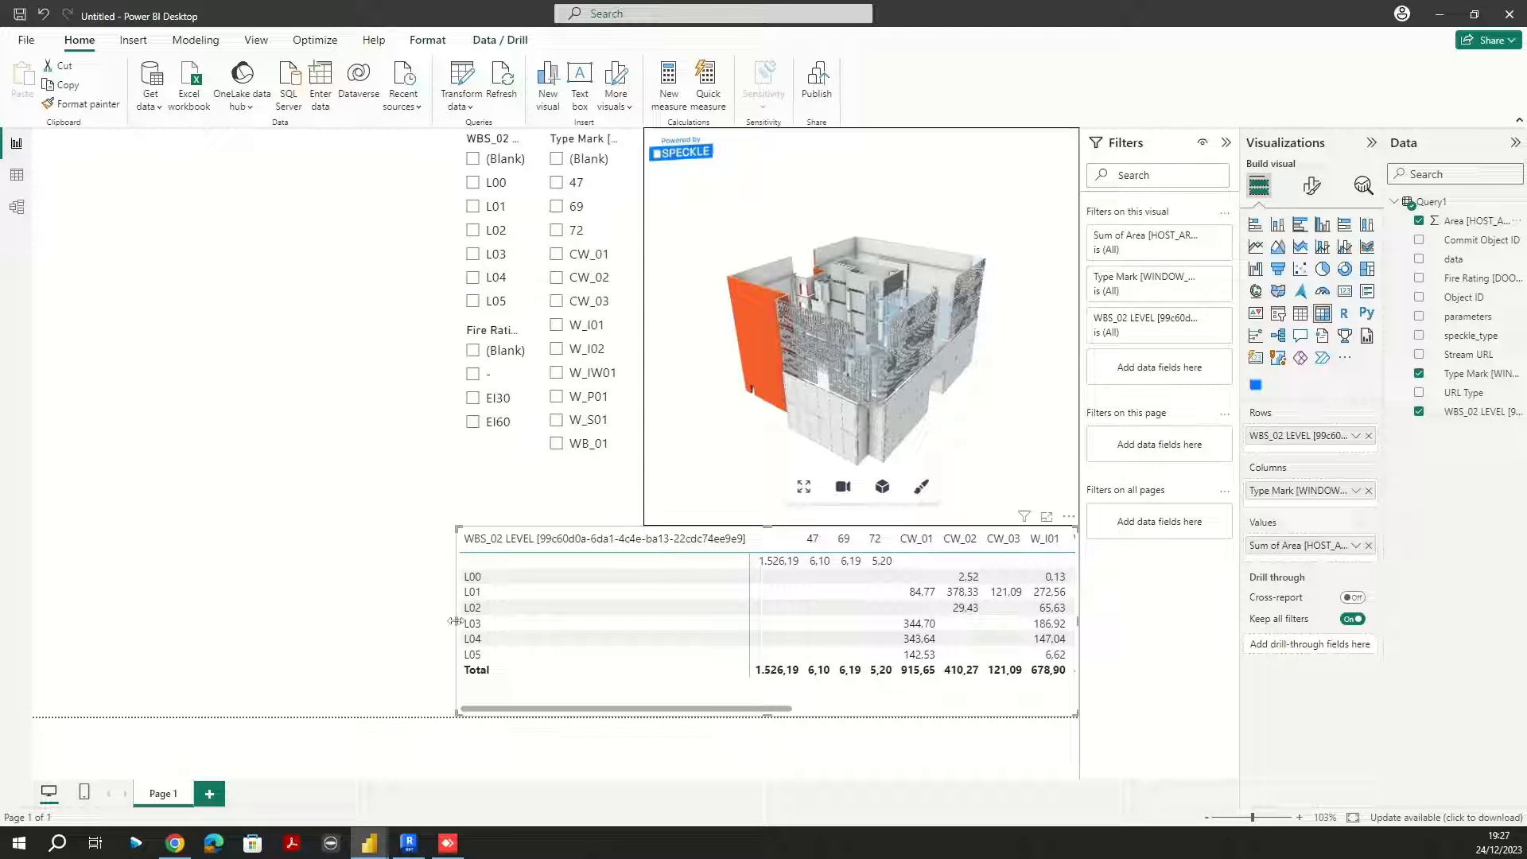
Step: Widen the matrix leftwards to about 85% of the page width so all Type Mark columns and the Total fit
{"action": "left_click_drag", "start_coordinate": [455, 620], "coordinate": [539, 626]}
{"action": "left_click_drag", "start_coordinate": [466, 630], "coordinate": [135, 641]}
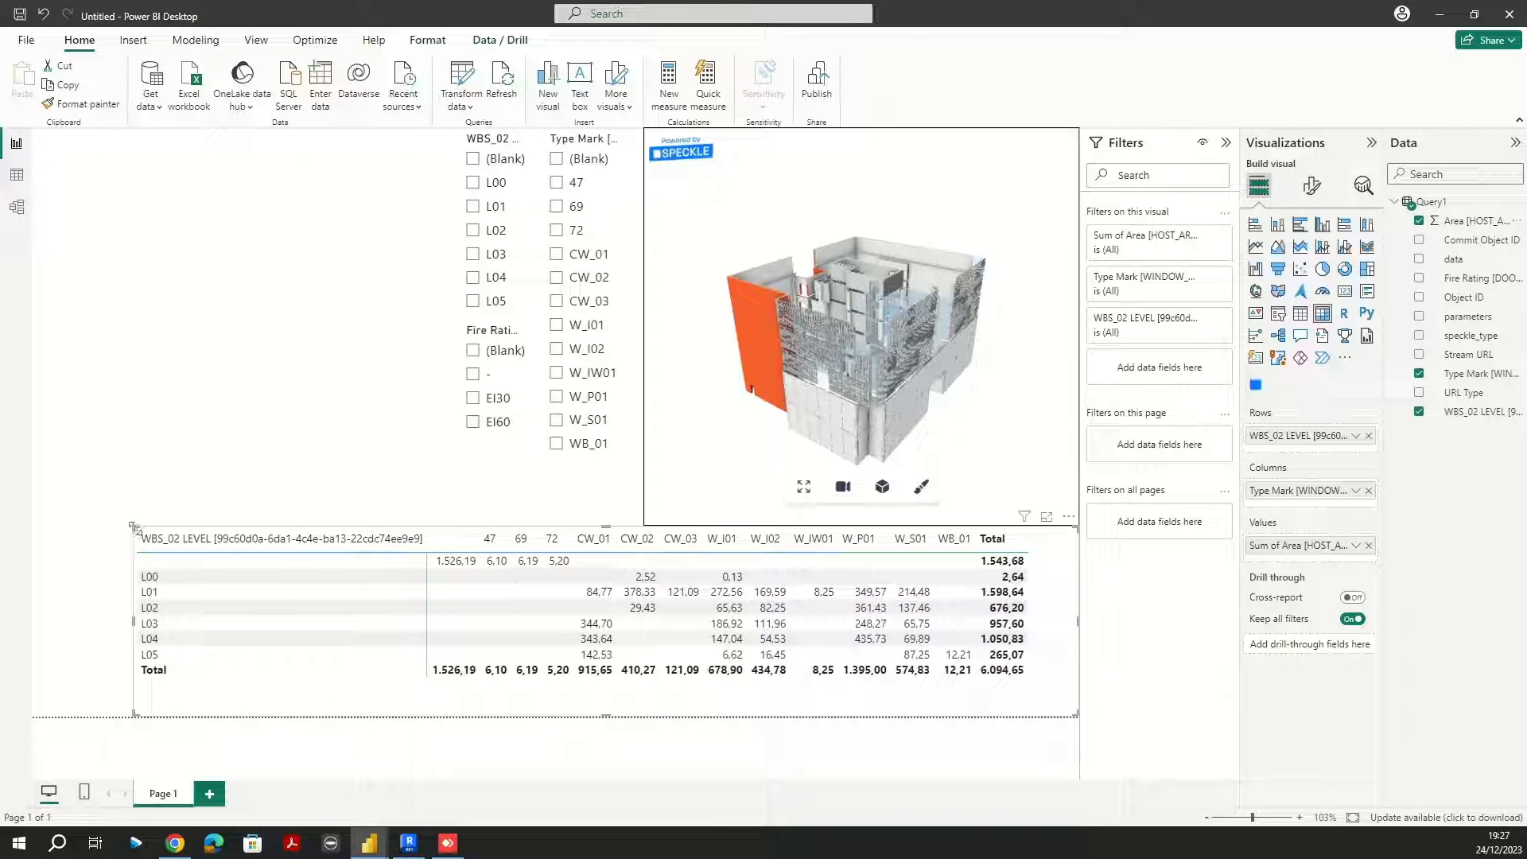
{"action": "left_click_drag", "start_coordinate": [134, 527], "coordinate": [188, 534]}
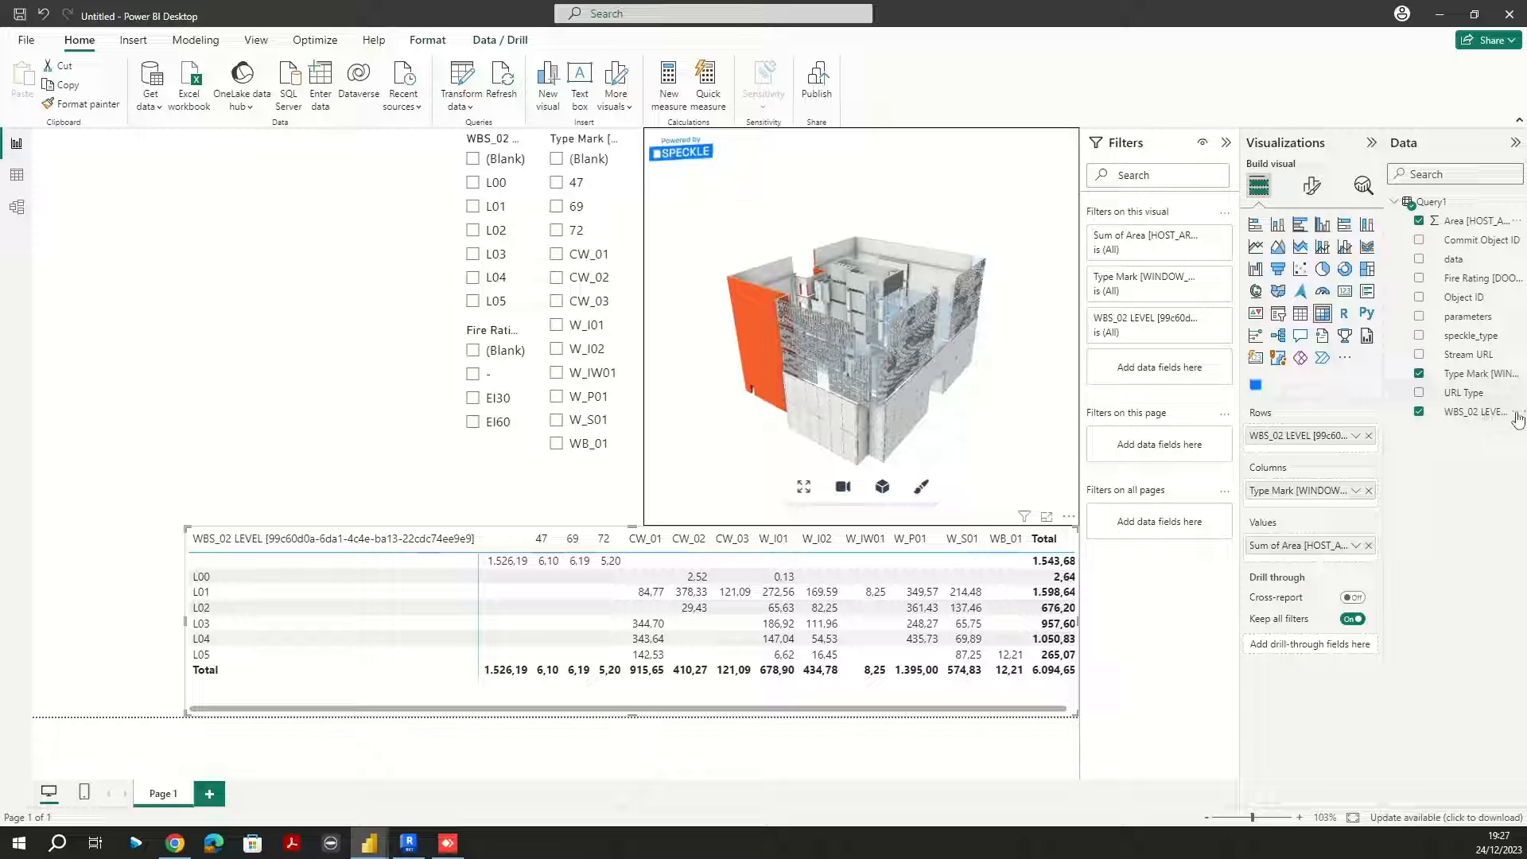
Step: Rename the WBS_02 LEVEL field to just WBS_02 LEVEL, removing the bracketed identifier
{"action": "left_click", "coordinate": [1516, 413]}
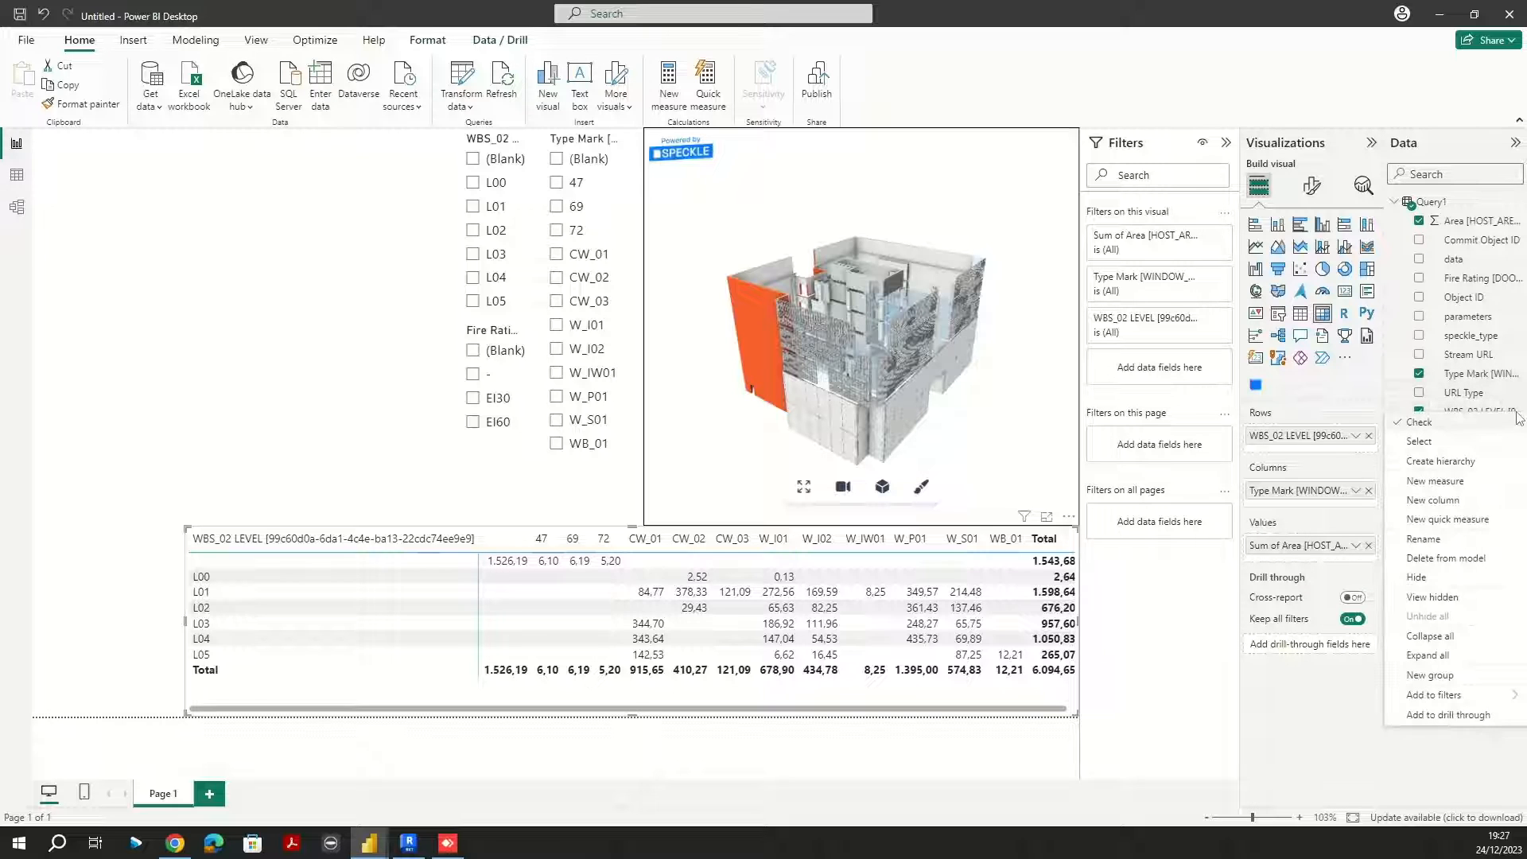
{"action": "left_click", "coordinate": [1433, 540]}
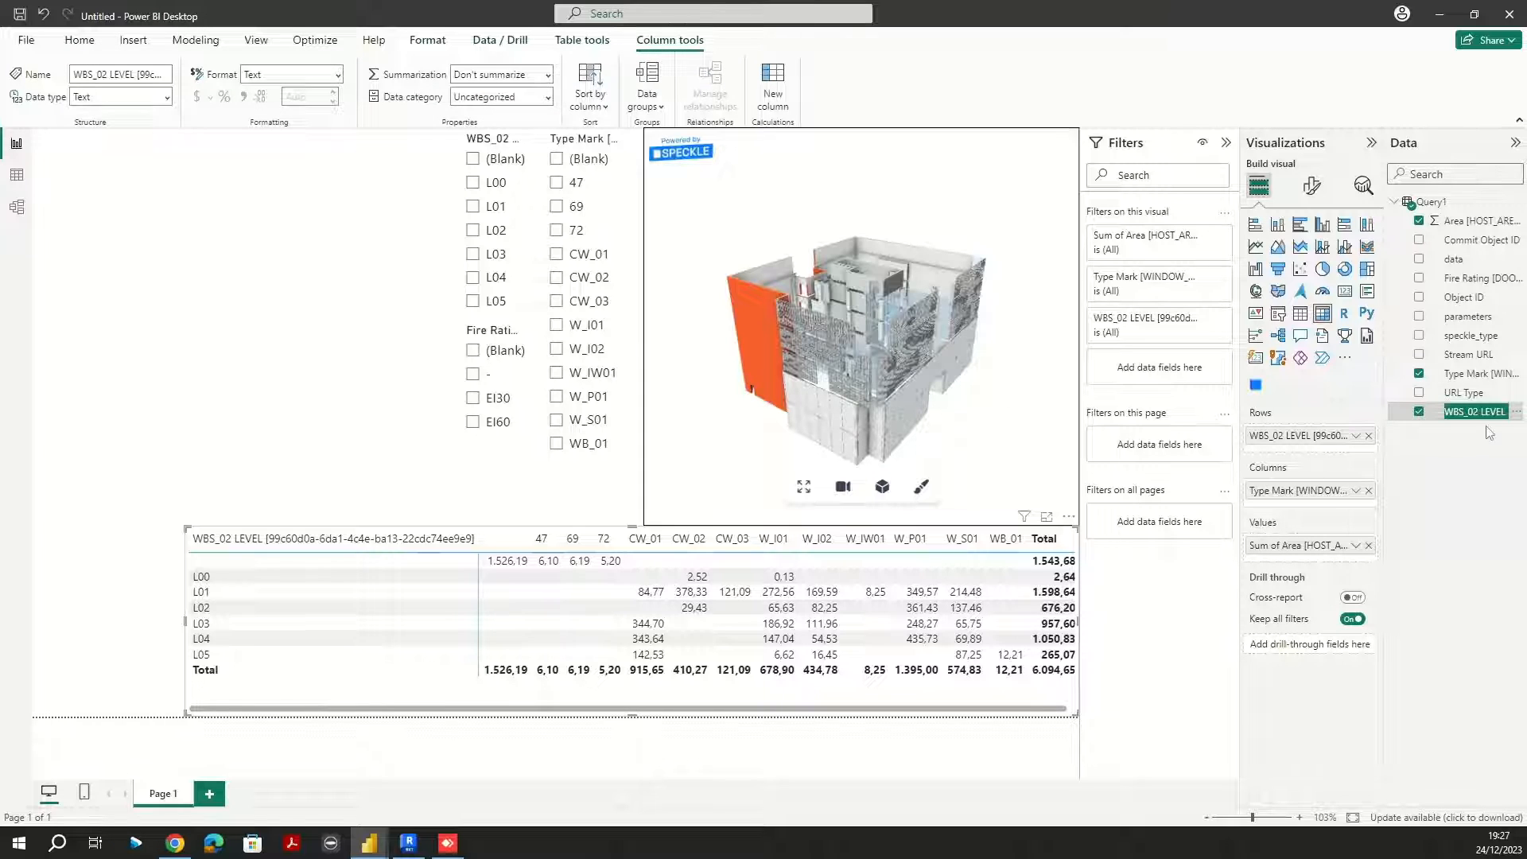
{"action": "left_click", "coordinate": [1505, 416]}
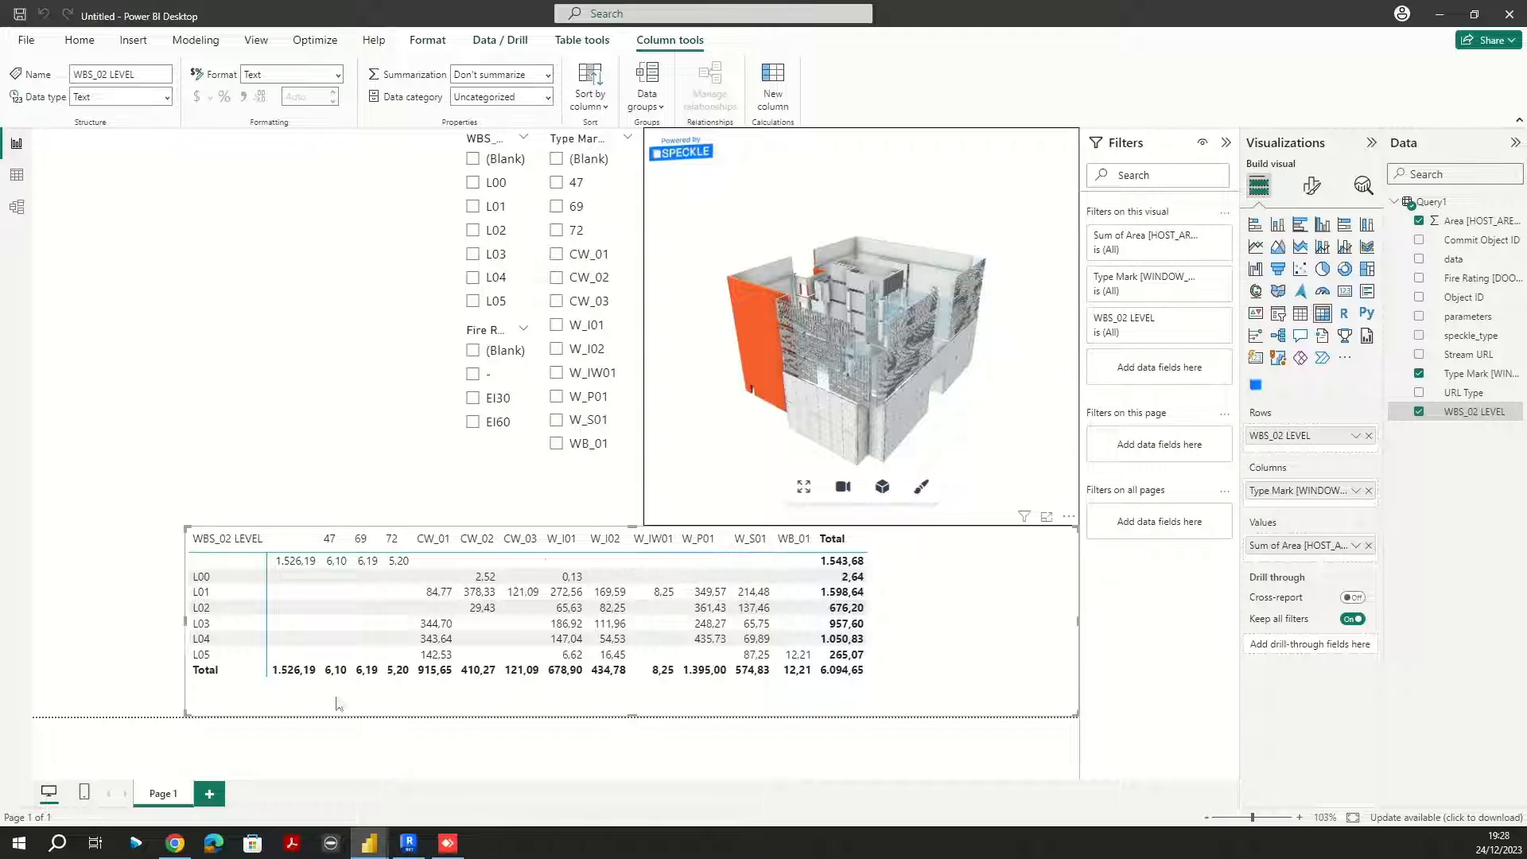
Step: Narrow the matrix to fit its columns and move it against the page's right edge
{"action": "left_click_drag", "start_coordinate": [1077, 622], "coordinate": [872, 632]}
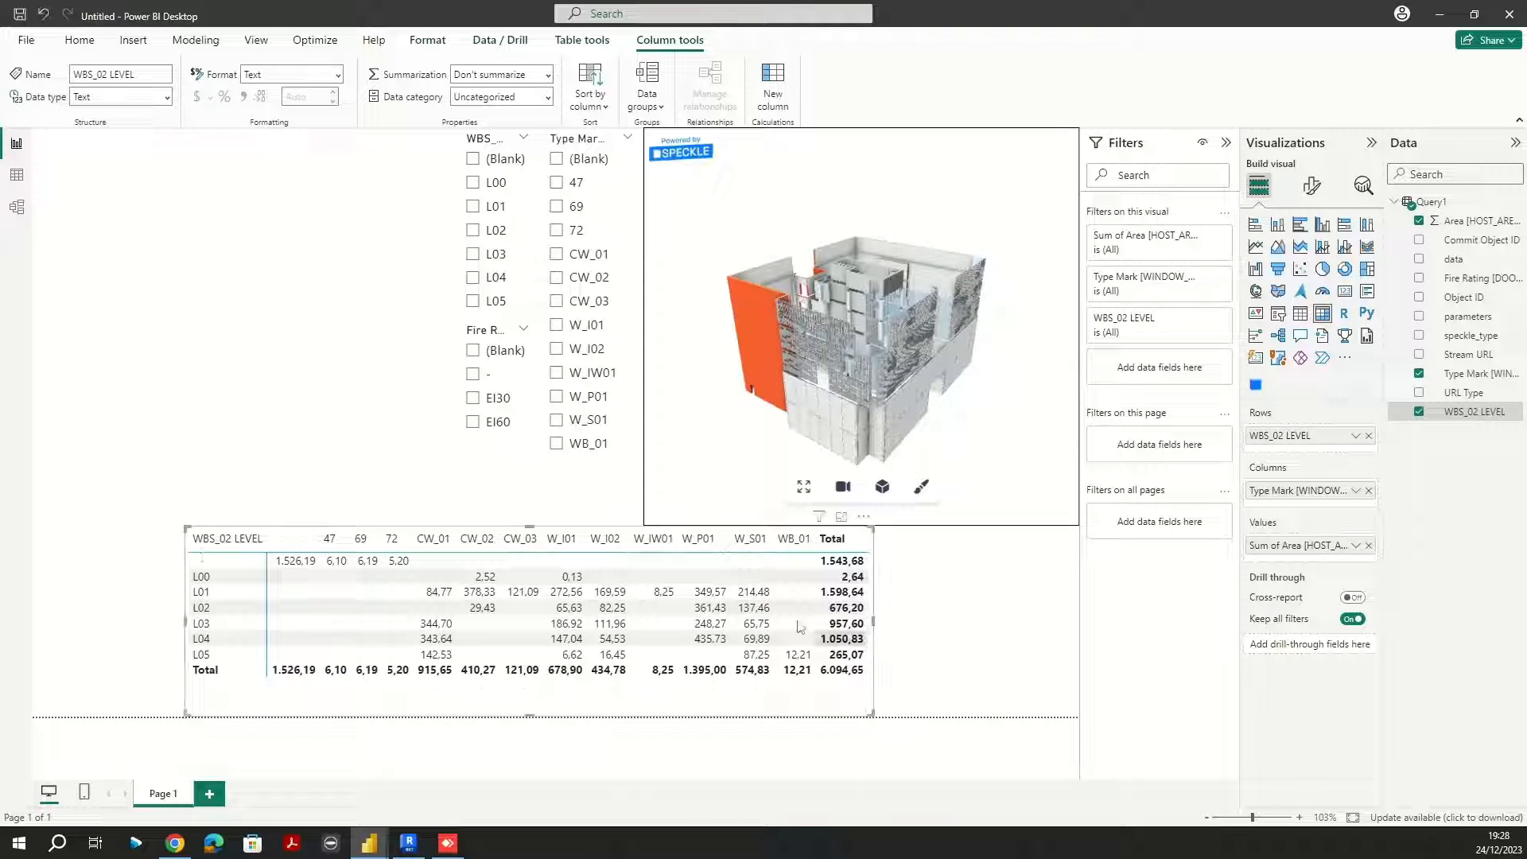
{"action": "left_click_drag", "start_coordinate": [198, 532], "coordinate": [434, 534]}
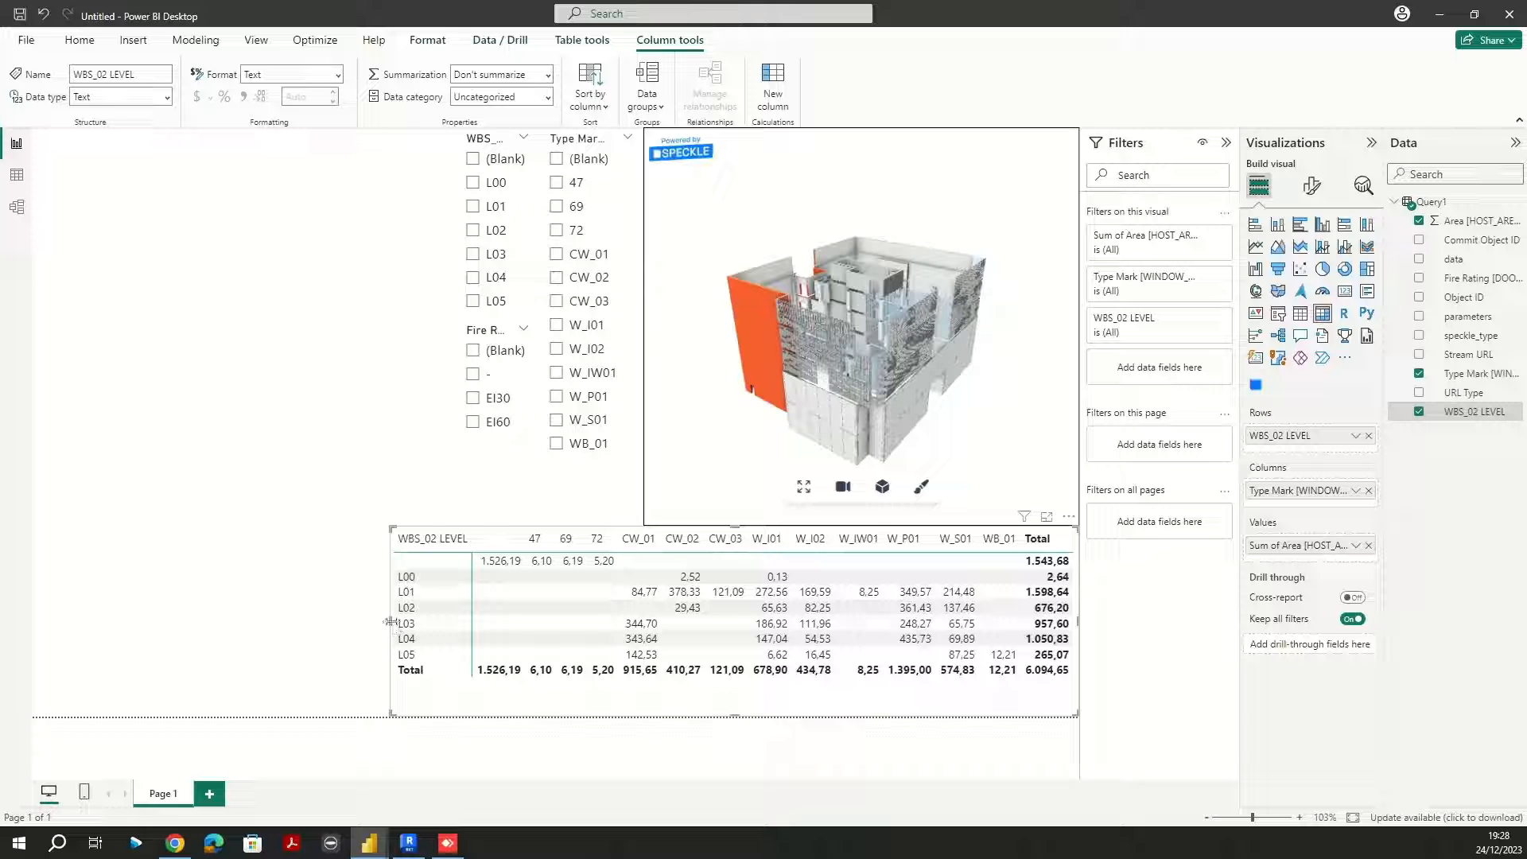
{"action": "left_click_drag", "start_coordinate": [390, 621], "coordinate": [374, 624]}
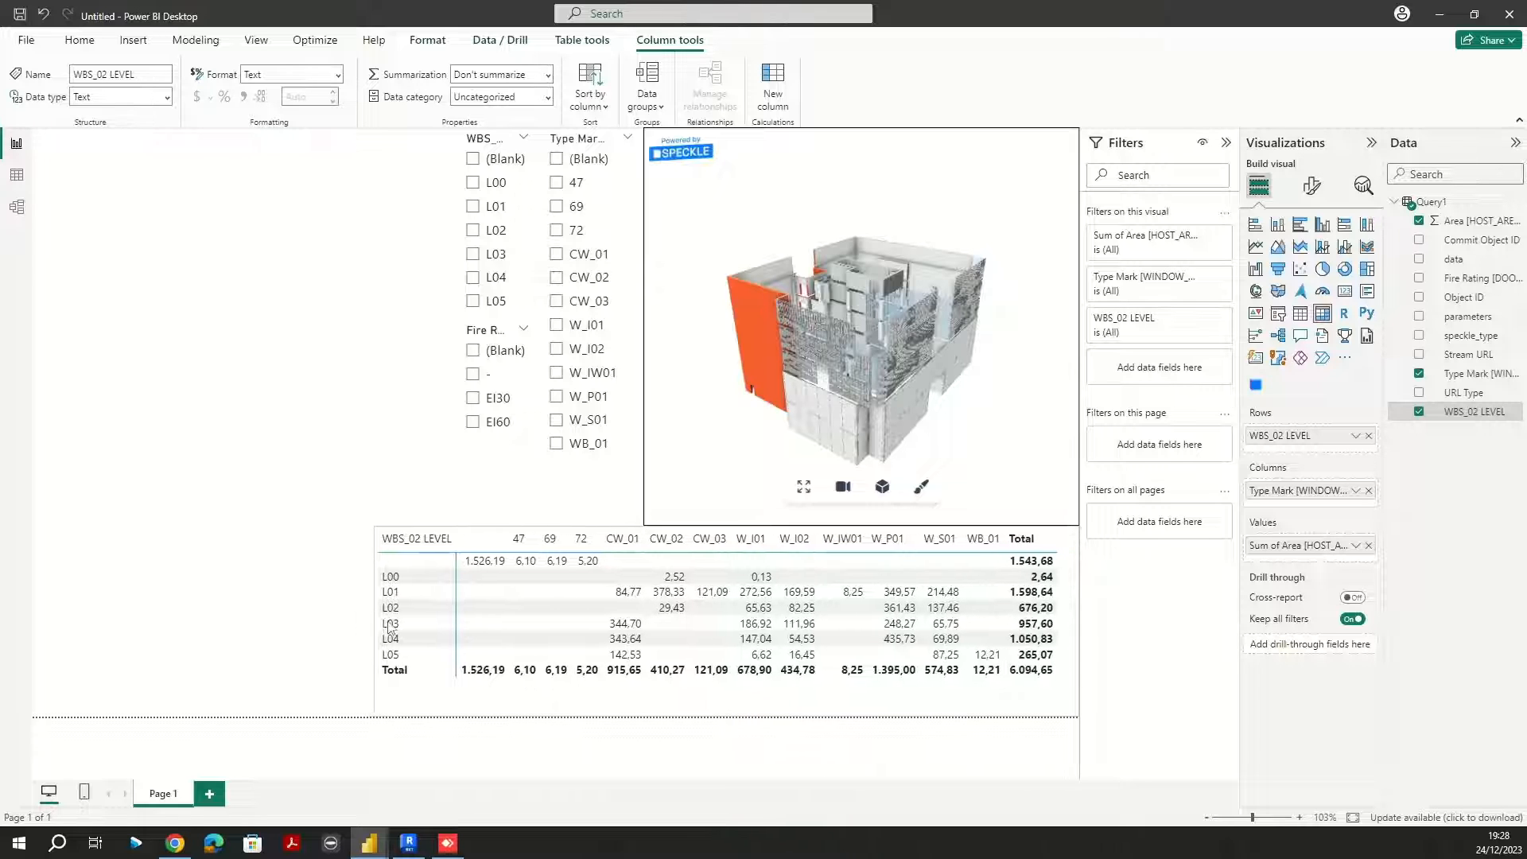
{"action": "left_click", "coordinate": [380, 467]}
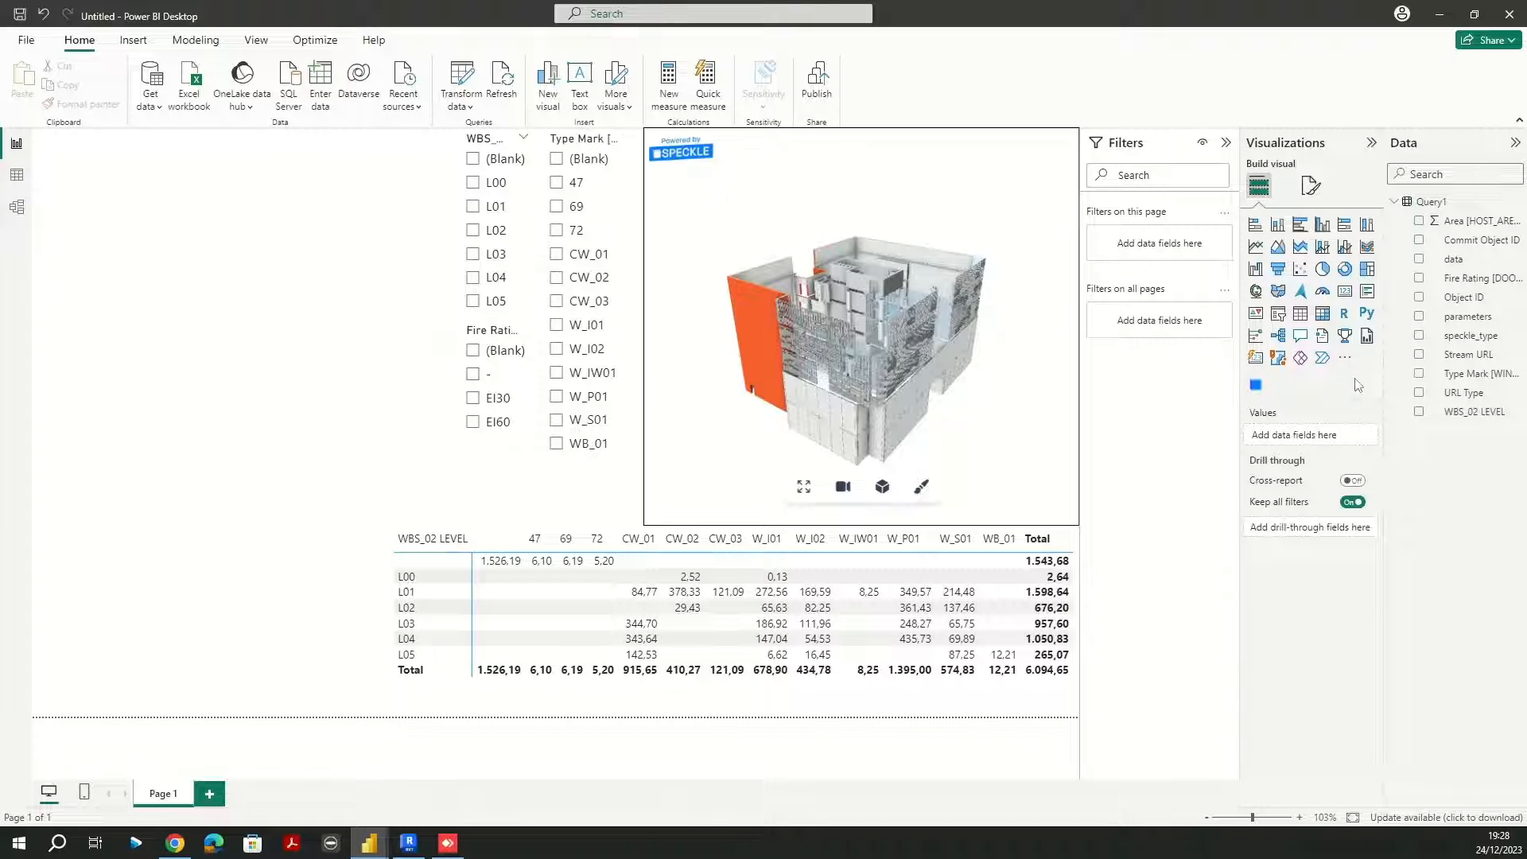
Step: Insert a pie chart in the page's lower-left corner, enlarged to reach the matrix, with Type Mark as its legend
{"action": "left_click", "coordinate": [1322, 269]}
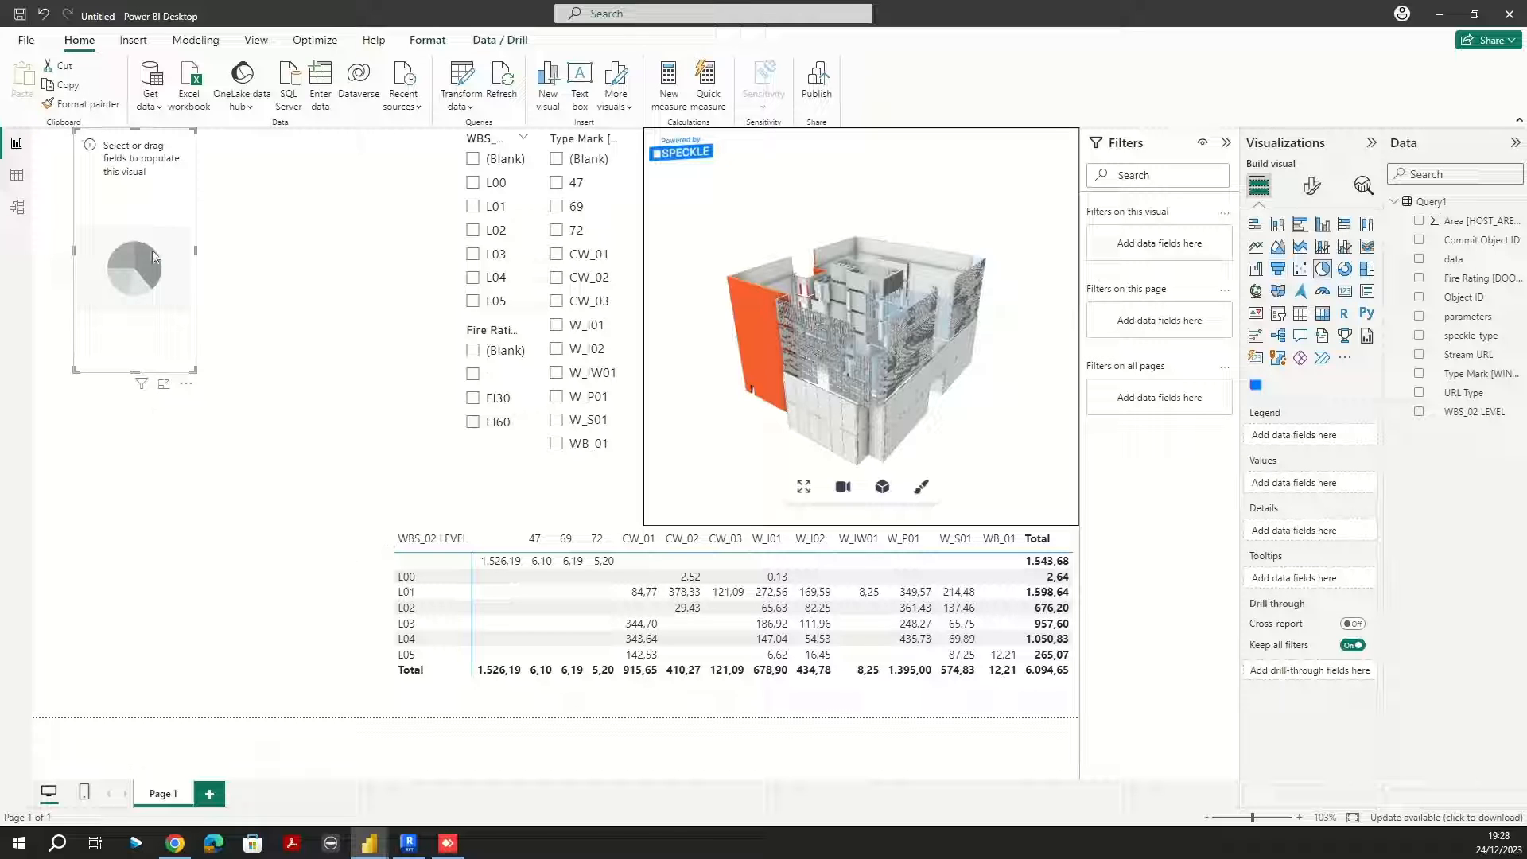
{"action": "left_click_drag", "start_coordinate": [142, 250], "coordinate": [100, 593]}
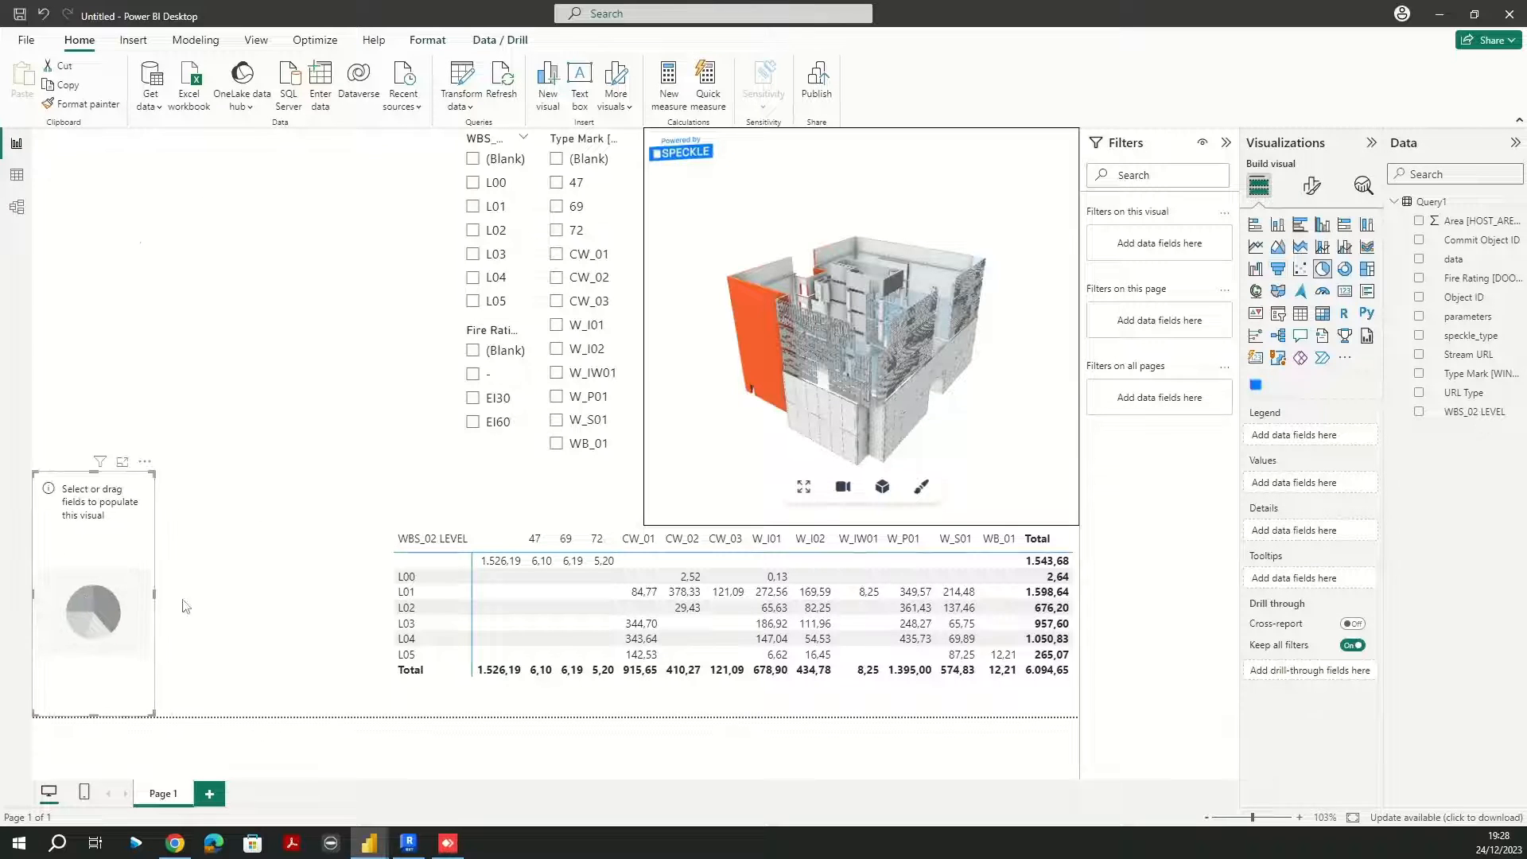
{"action": "left_click_drag", "start_coordinate": [235, 606], "coordinate": [390, 612]}
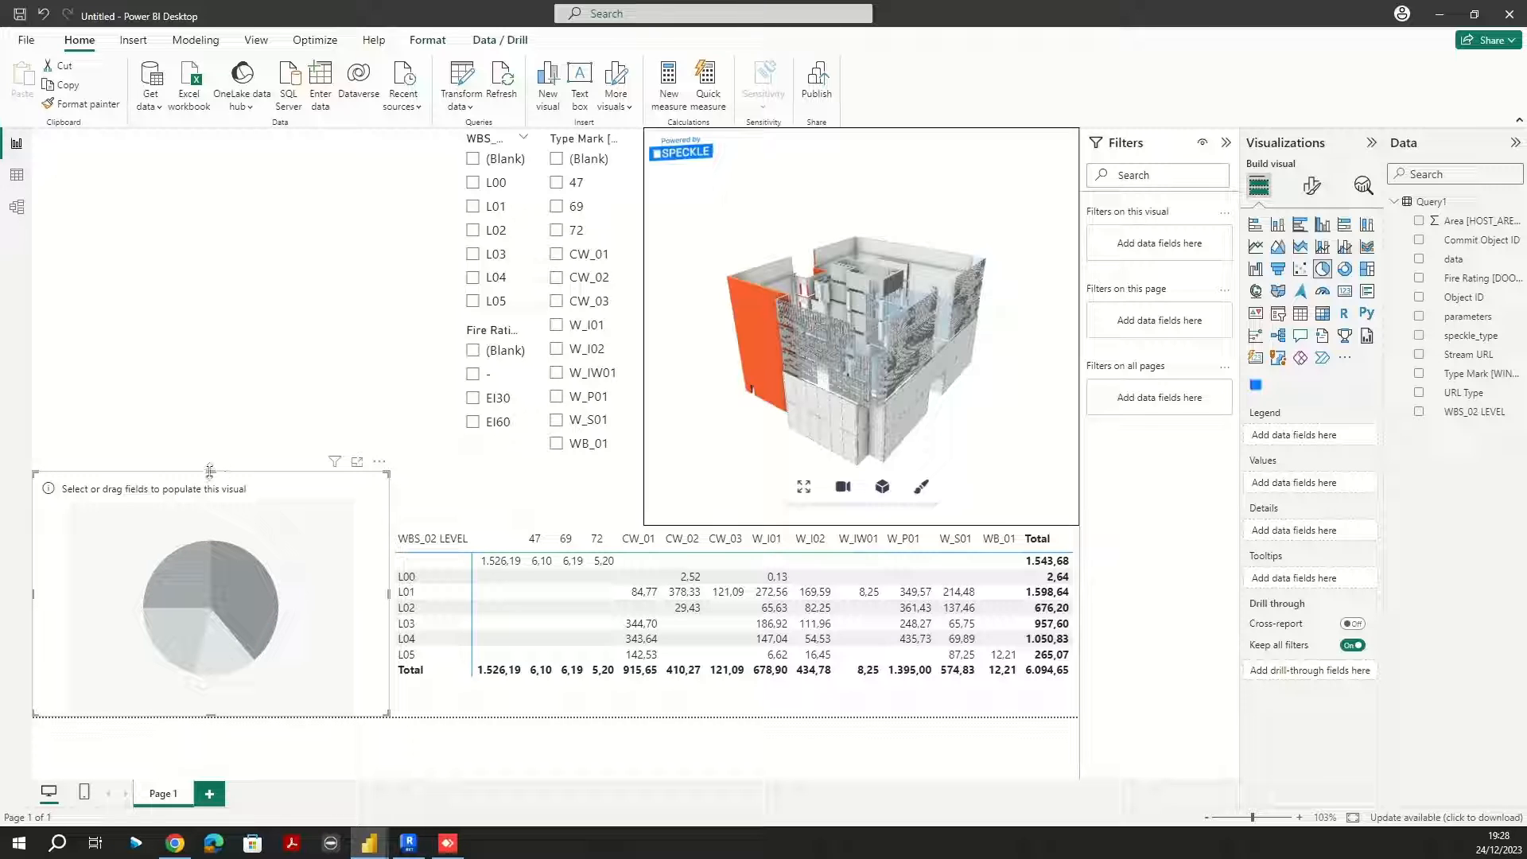
{"action": "left_click_drag", "start_coordinate": [210, 471], "coordinate": [210, 432]}
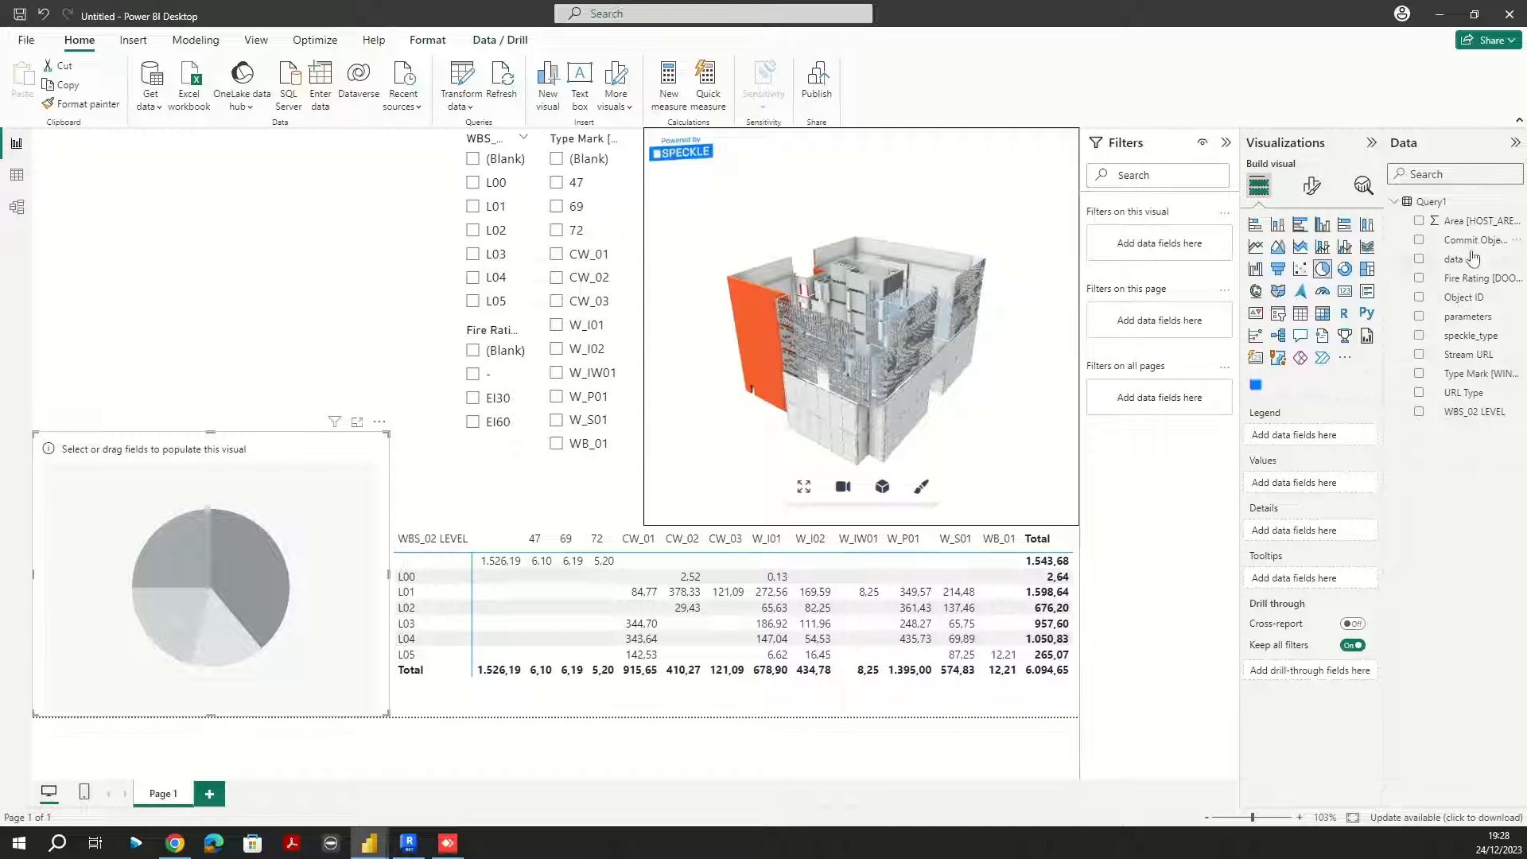
{"action": "left_click_drag", "start_coordinate": [1470, 374], "coordinate": [1323, 438]}
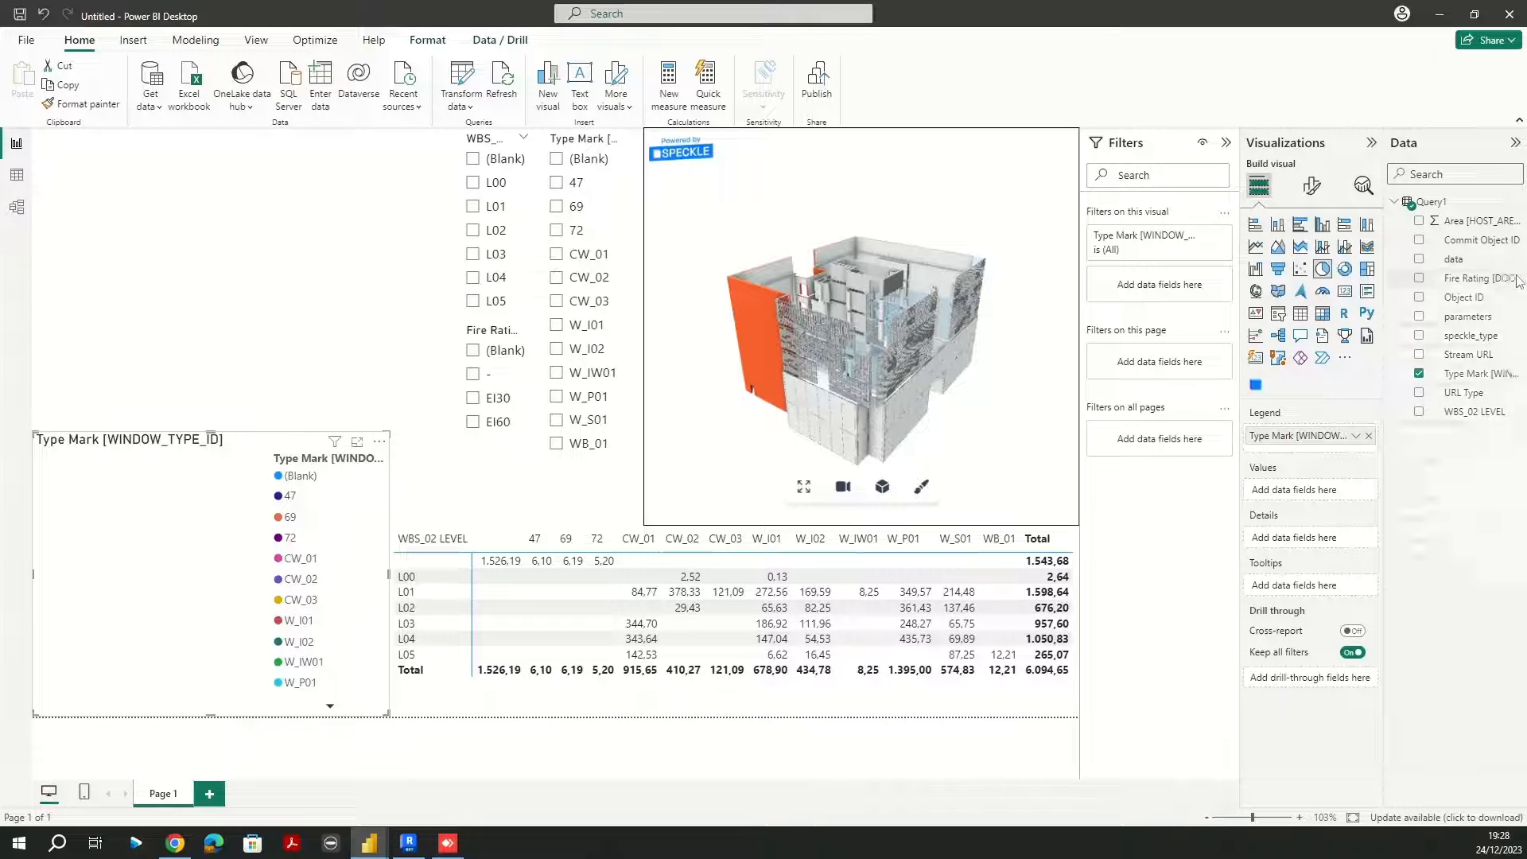
Step: Rename the Fire Rating field to just Fire Rating, removing the bracketed parameter name
{"action": "right_click", "coordinate": [1485, 283]}
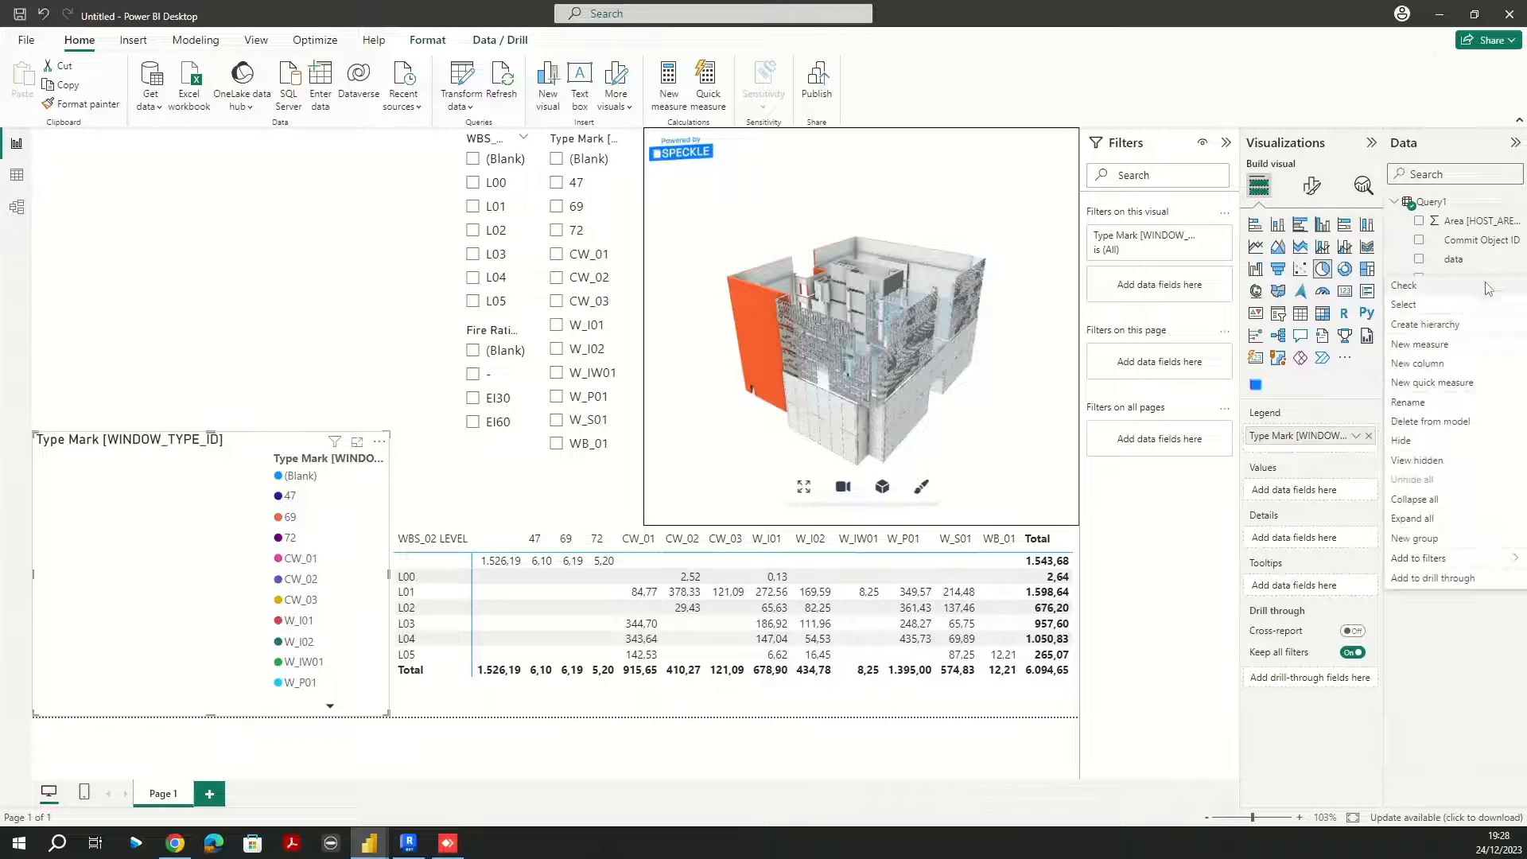
{"action": "left_click", "coordinate": [1409, 402]}
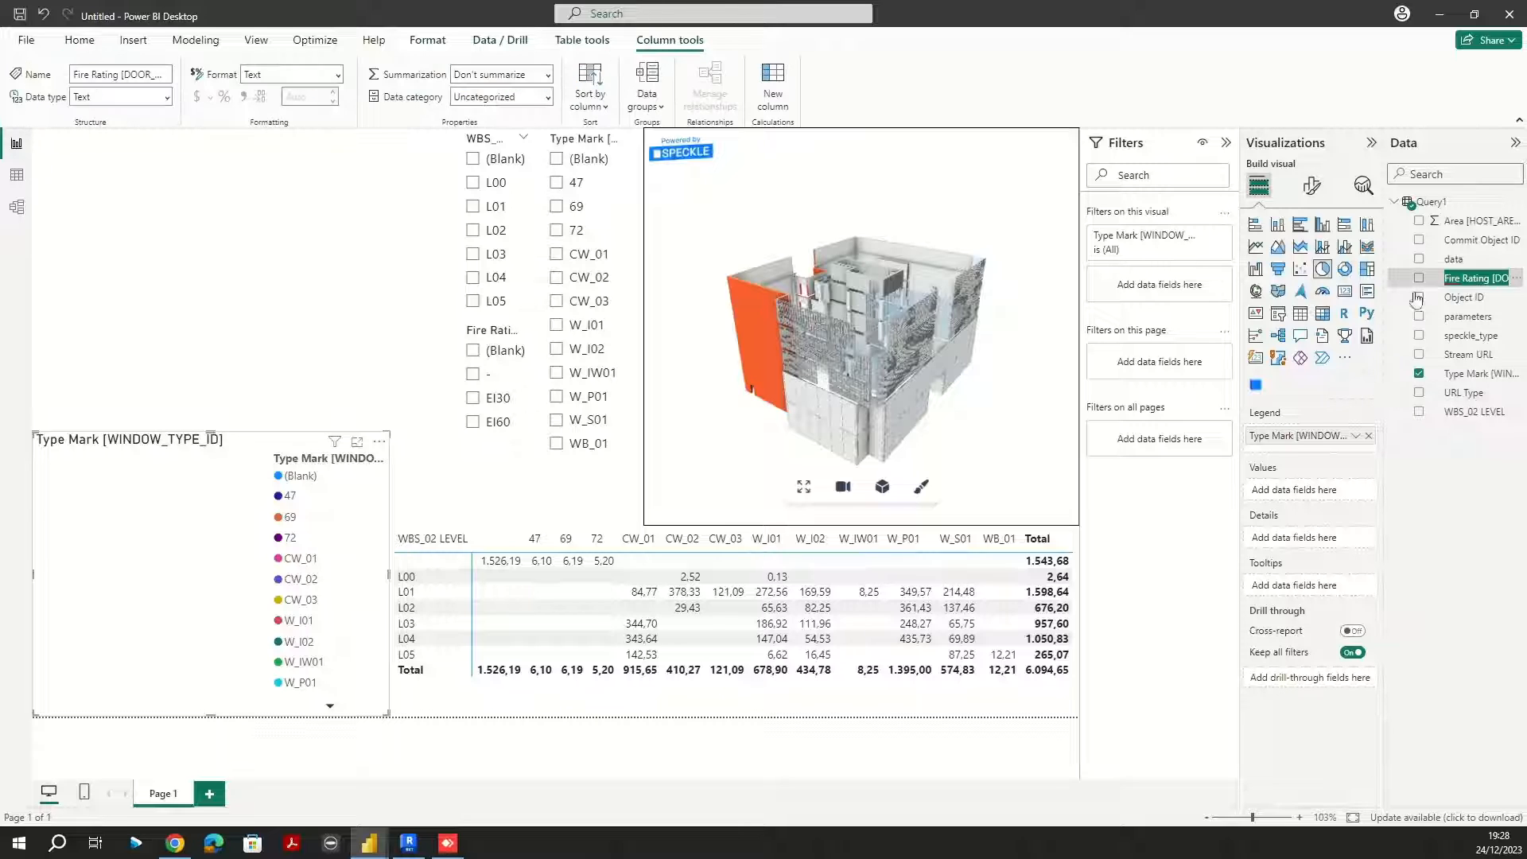
{"action": "left_click", "coordinate": [1490, 282]}
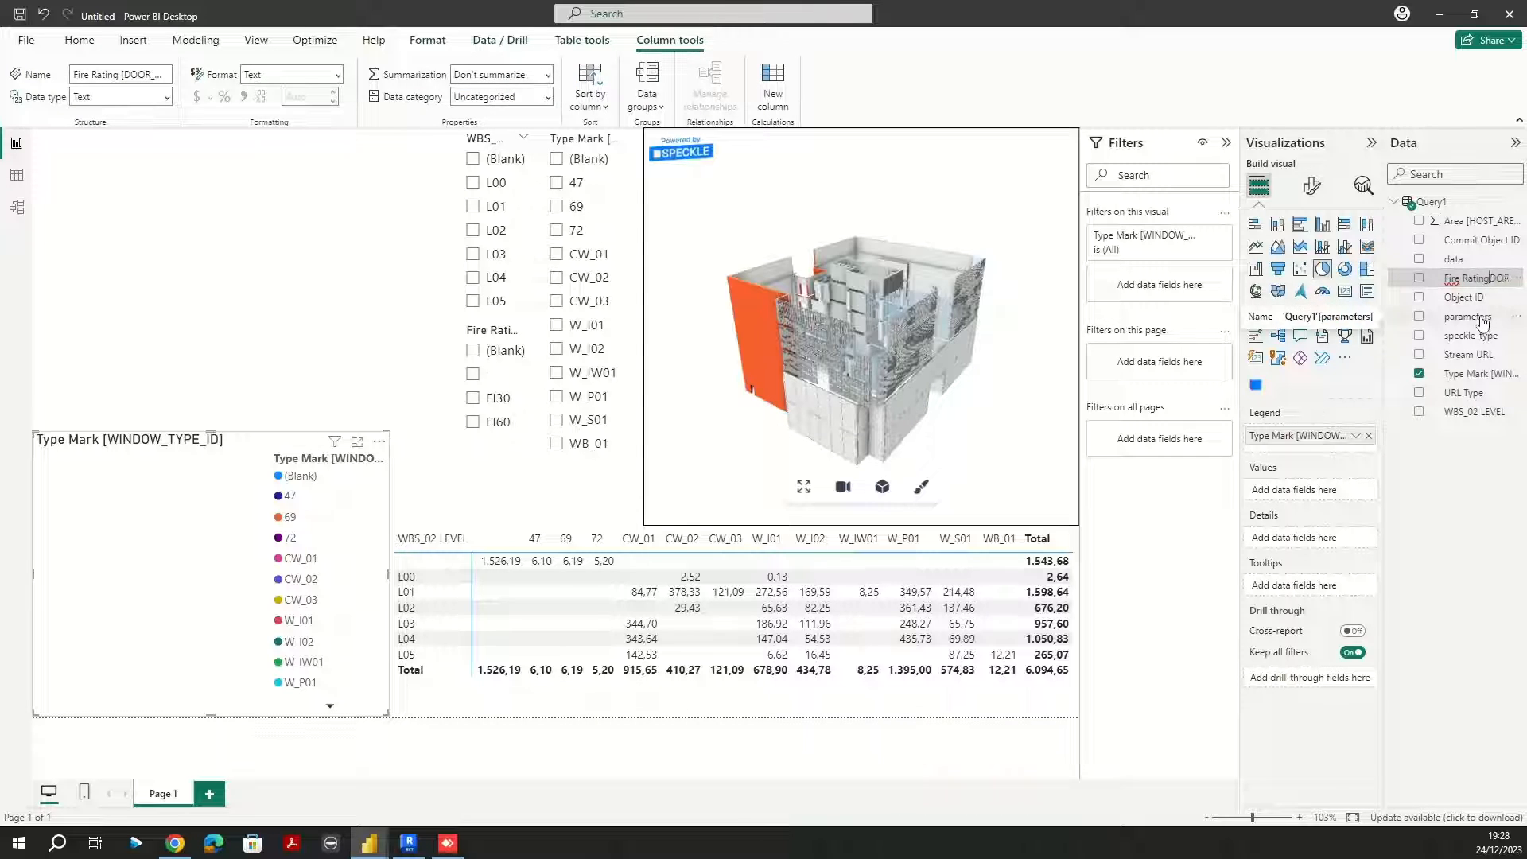
{"action": "key", "text": "Return"}
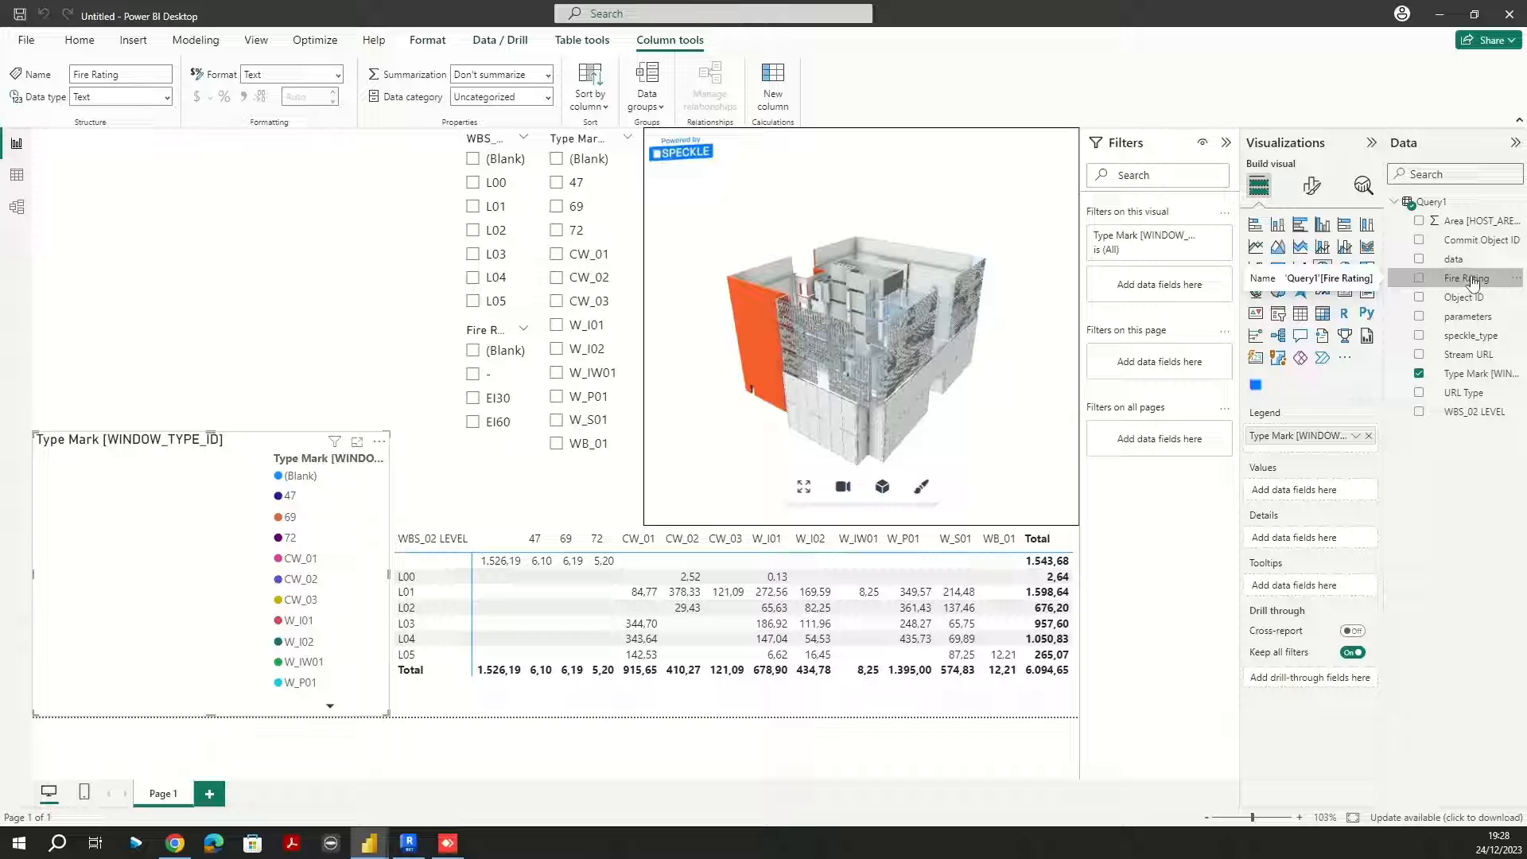
{"action": "left_click_drag", "start_coordinate": [1472, 280], "coordinate": [1324, 494]}
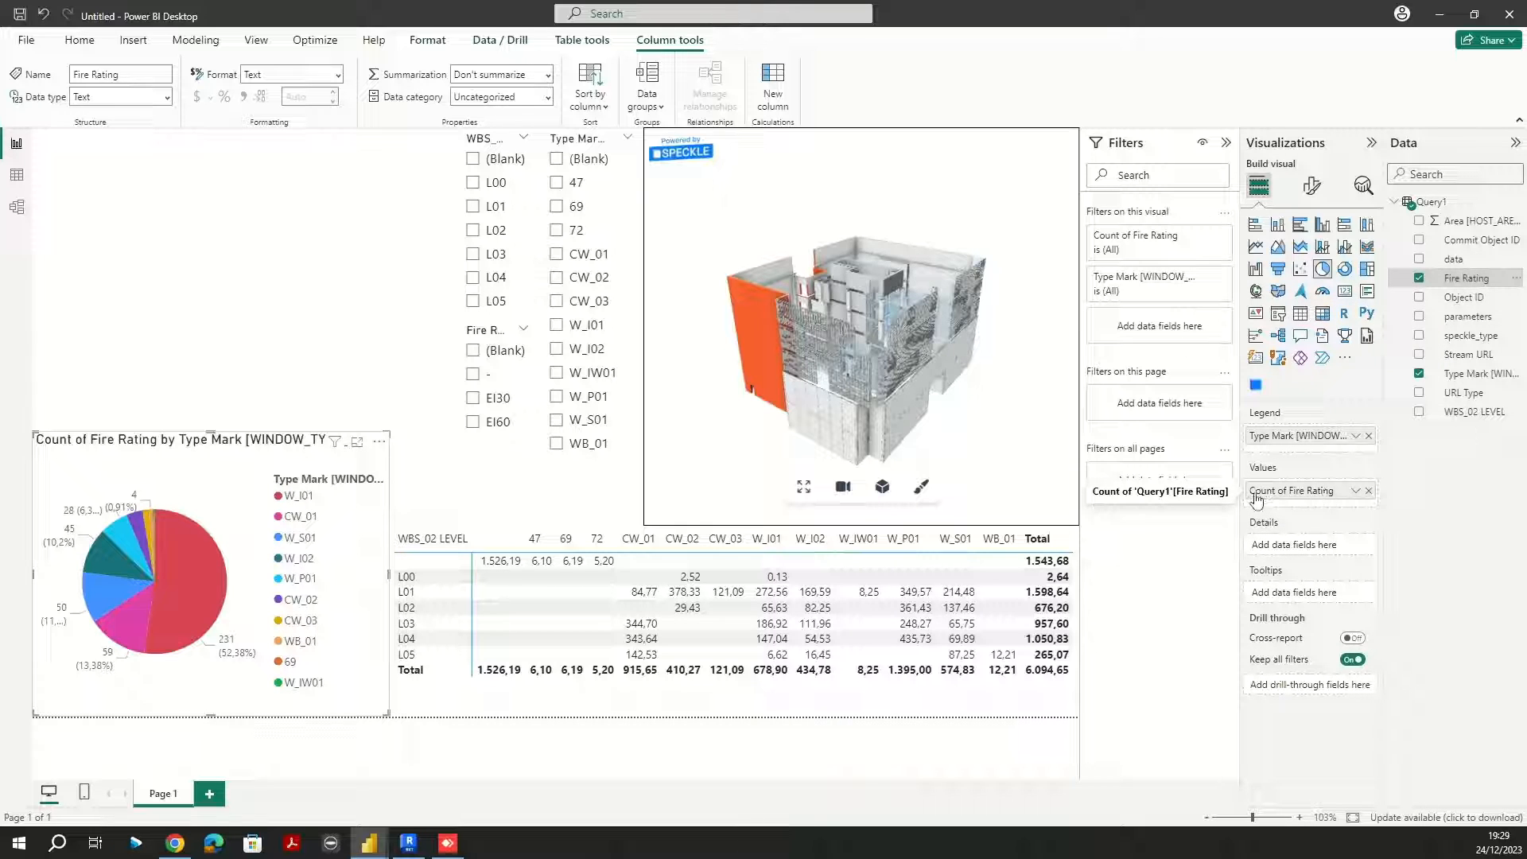
{"action": "left_click_drag", "start_coordinate": [1318, 495], "coordinate": [1290, 543]}
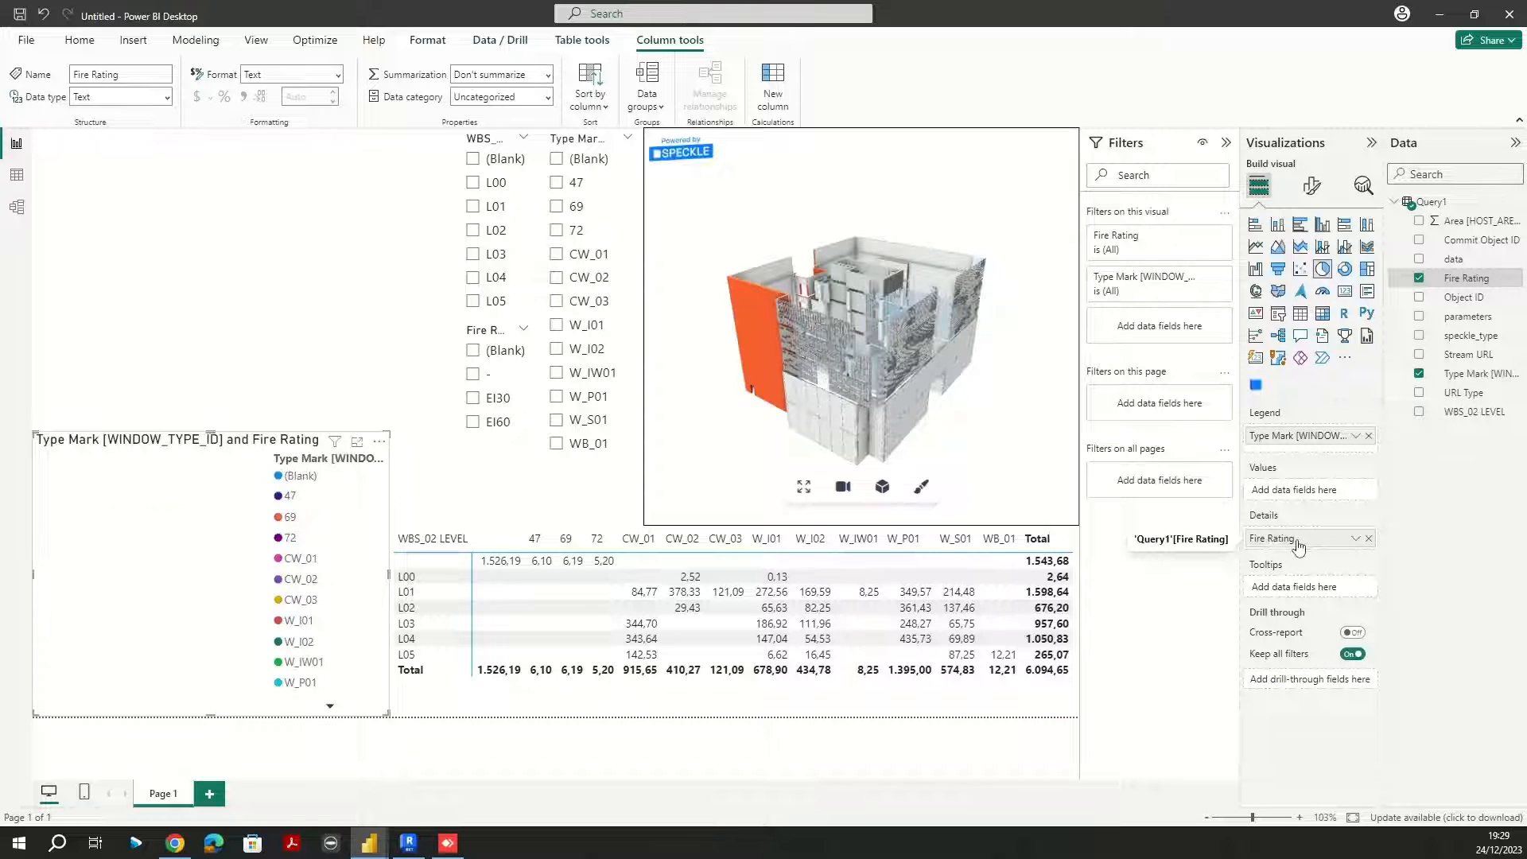
{"action": "left_click_drag", "start_coordinate": [1296, 547], "coordinate": [1304, 493]}
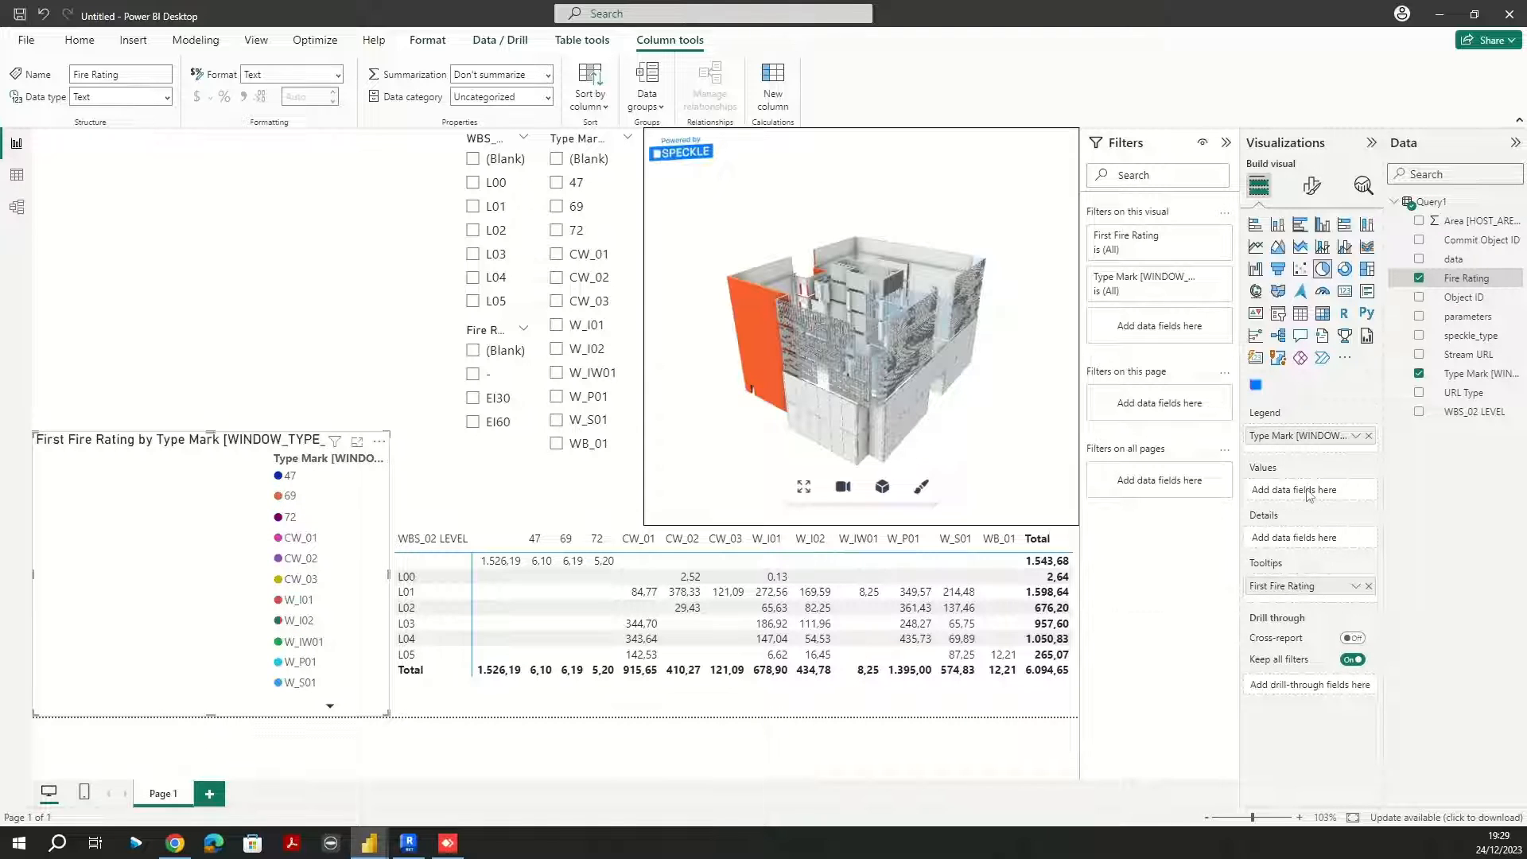
{"action": "left_click_drag", "start_coordinate": [1302, 586], "coordinate": [1317, 499]}
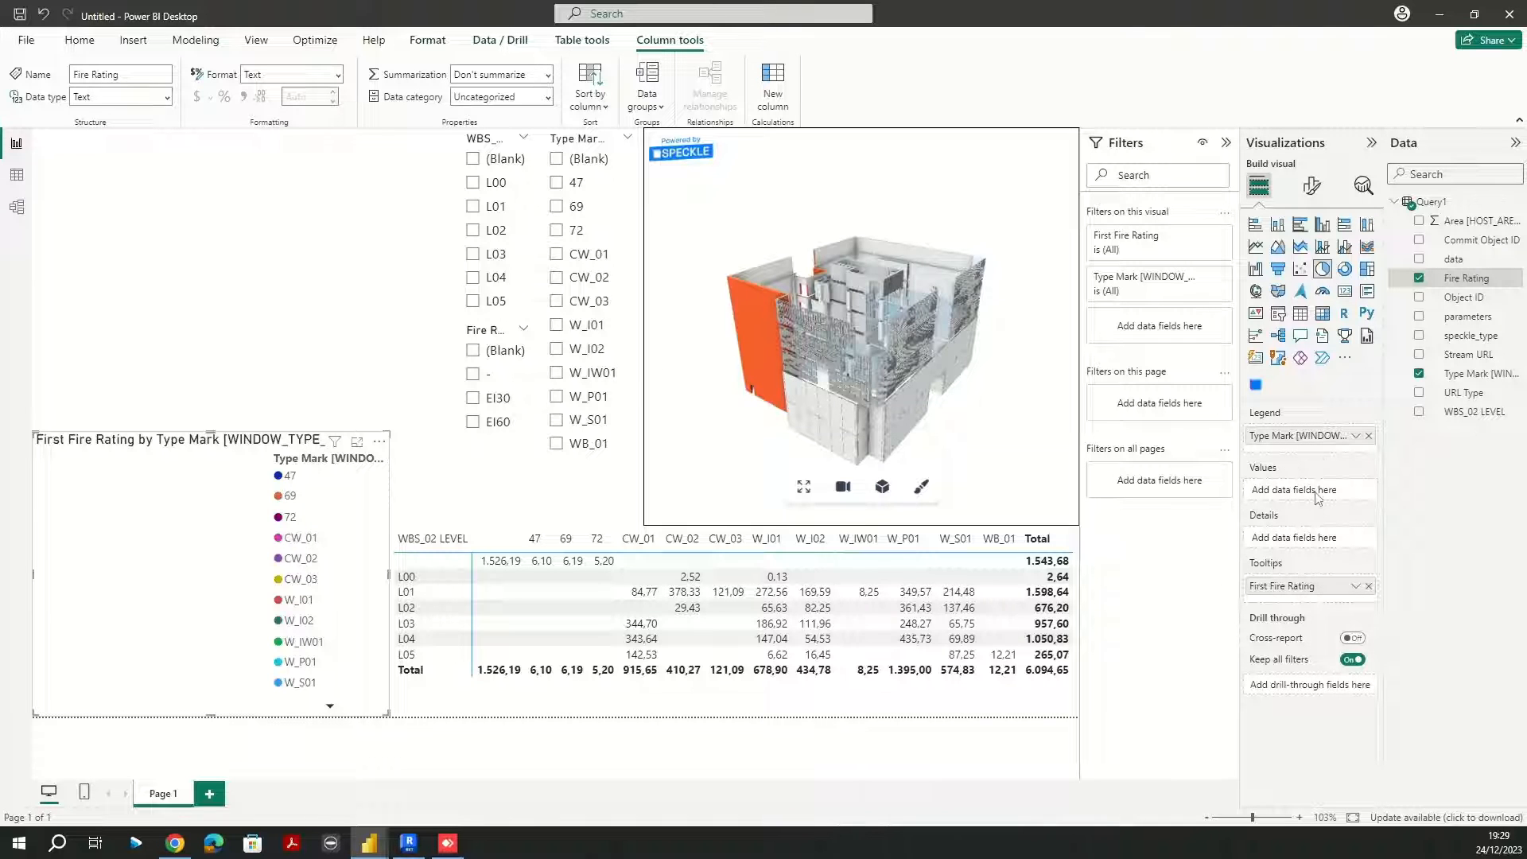
{"action": "left_click", "coordinate": [1368, 586]}
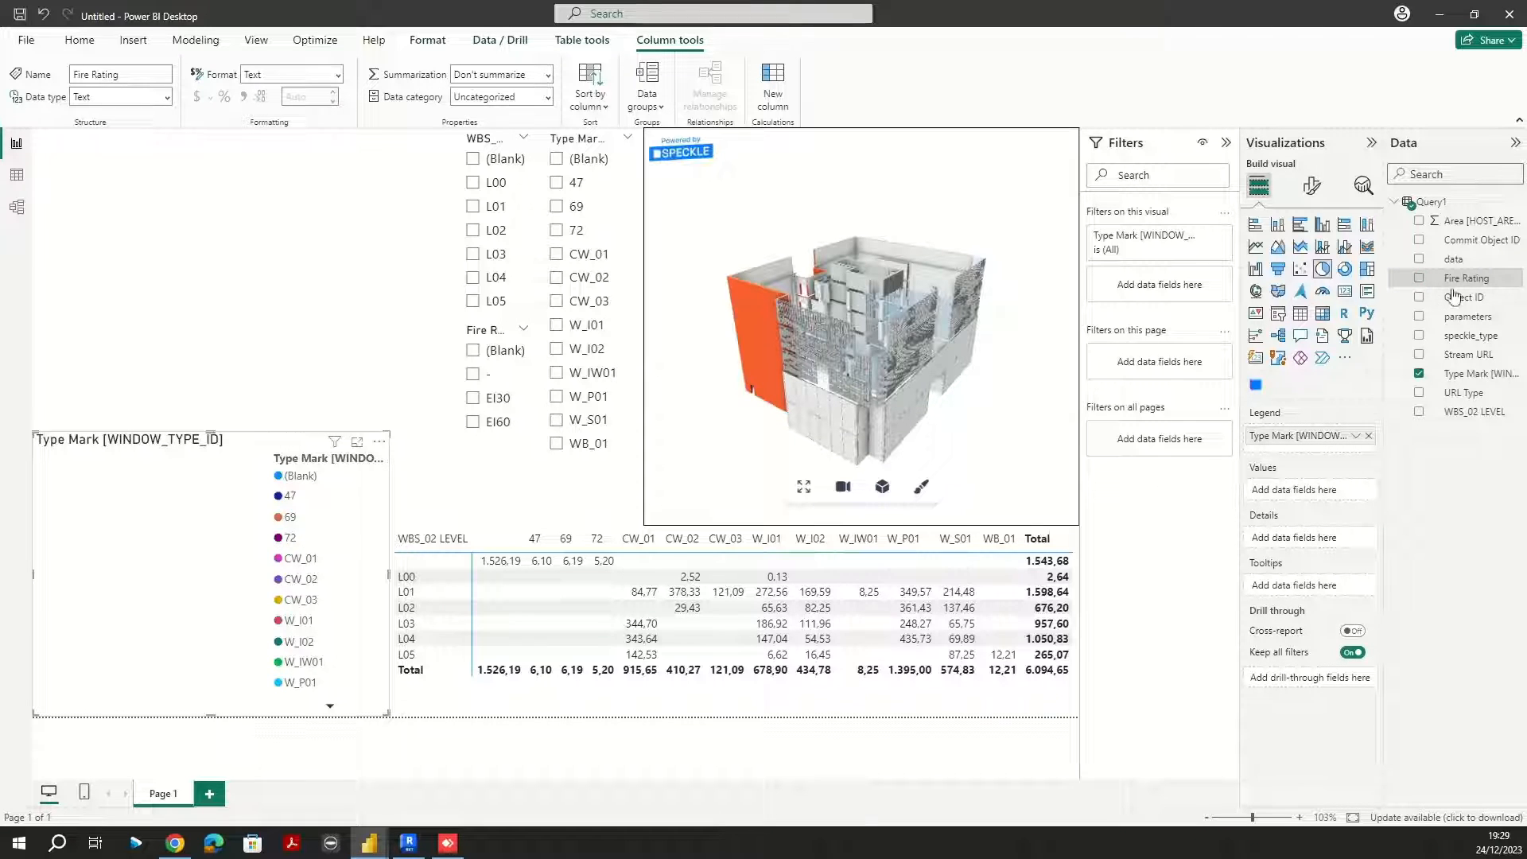
Step: Set the pie chart's values to the count of Fire Rating
{"action": "left_click_drag", "start_coordinate": [1464, 278], "coordinate": [1311, 497]}
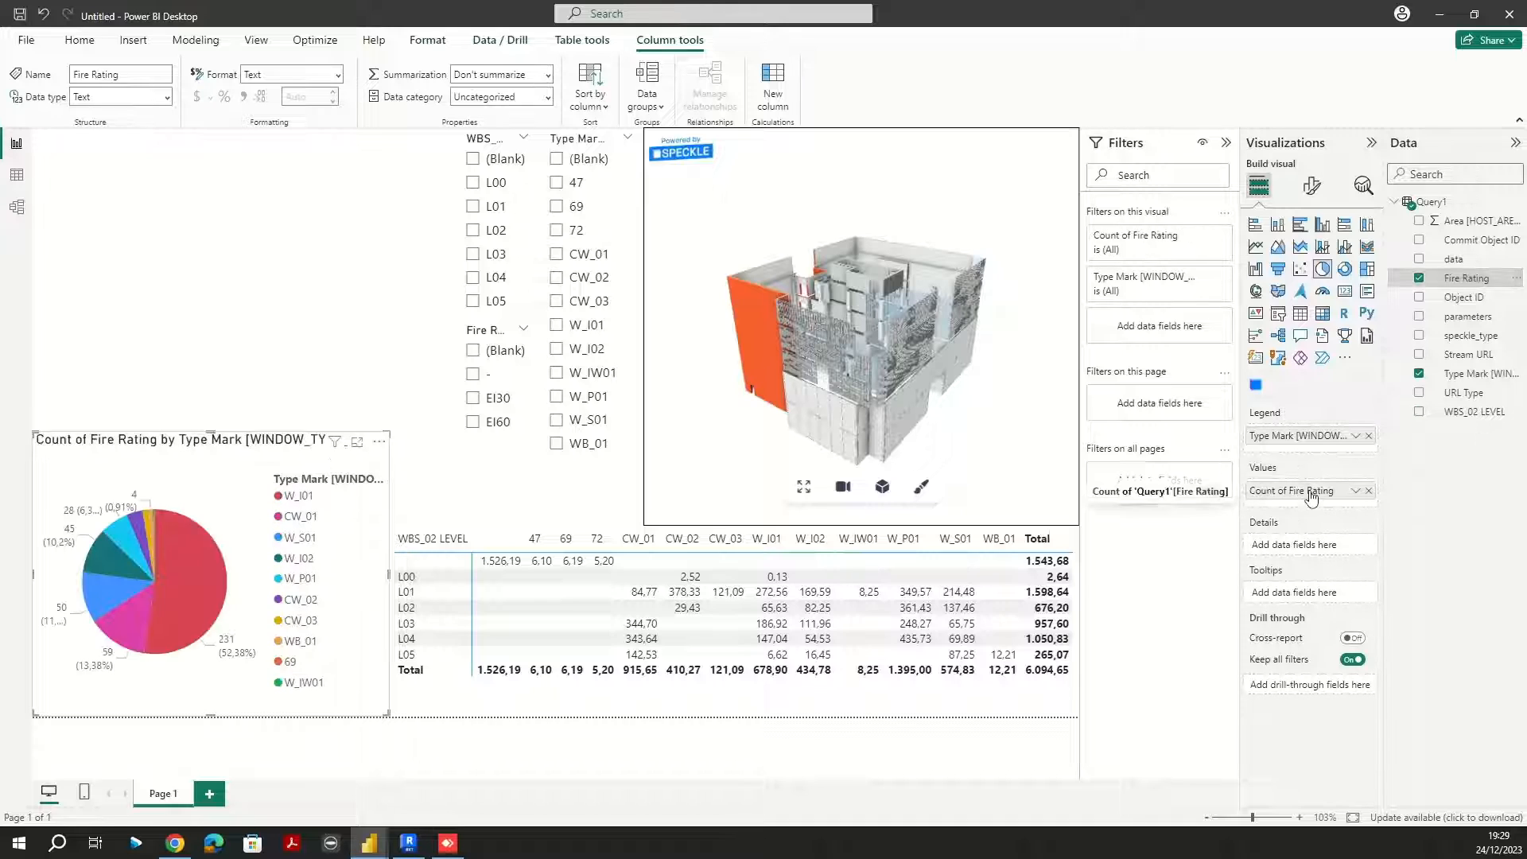
{"action": "left_click", "coordinate": [293, 346]}
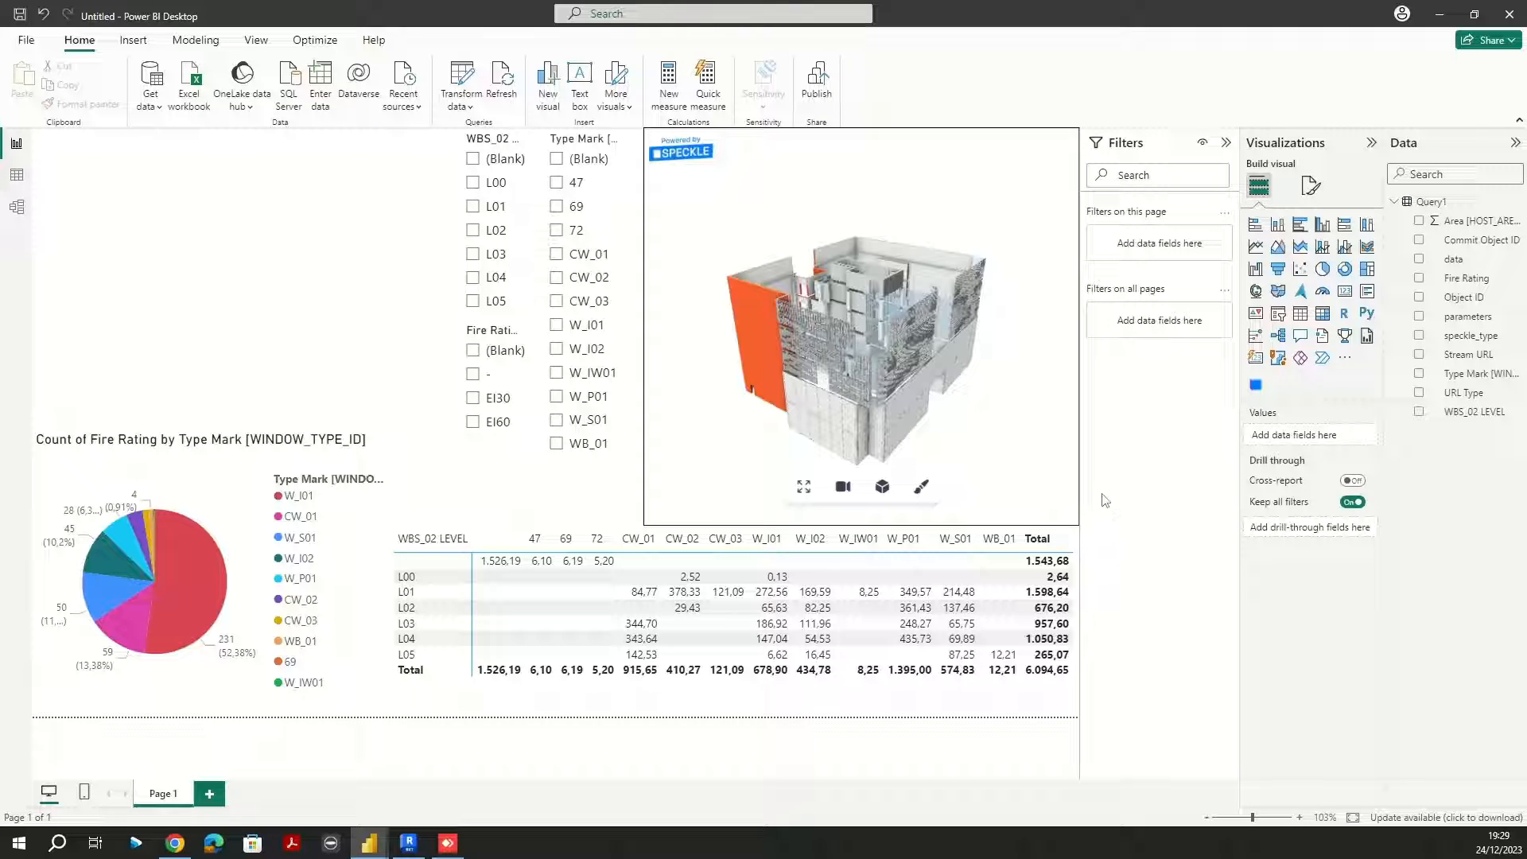
Step: Insert a treemap in the page's upper-left corner, enlarged to reach the level slicer and the top of the pie chart
{"action": "left_click", "coordinate": [1366, 270]}
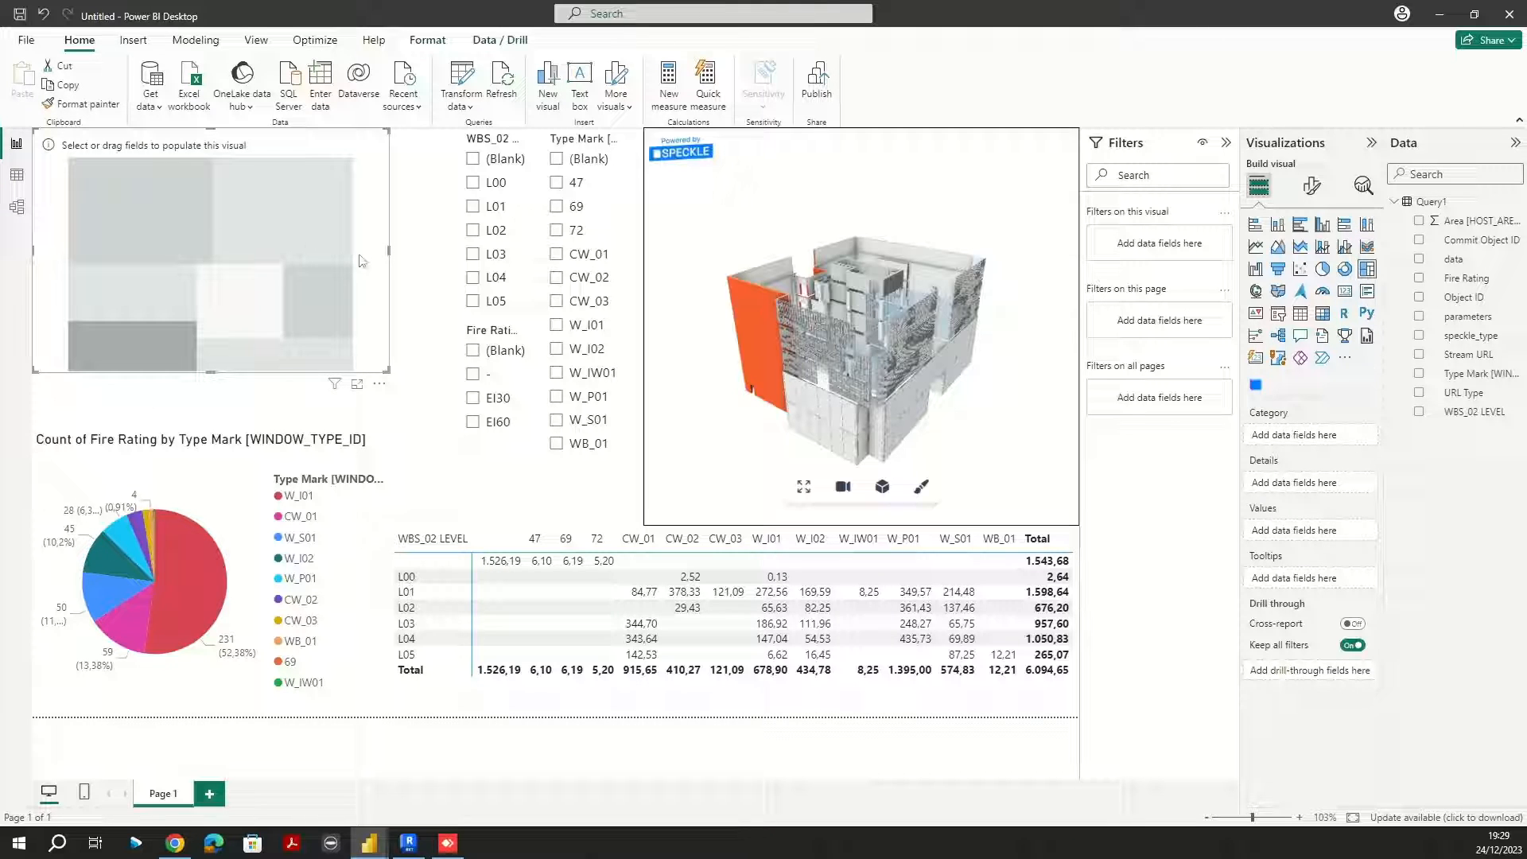
{"action": "left_click_drag", "start_coordinate": [390, 252], "coordinate": [454, 252]}
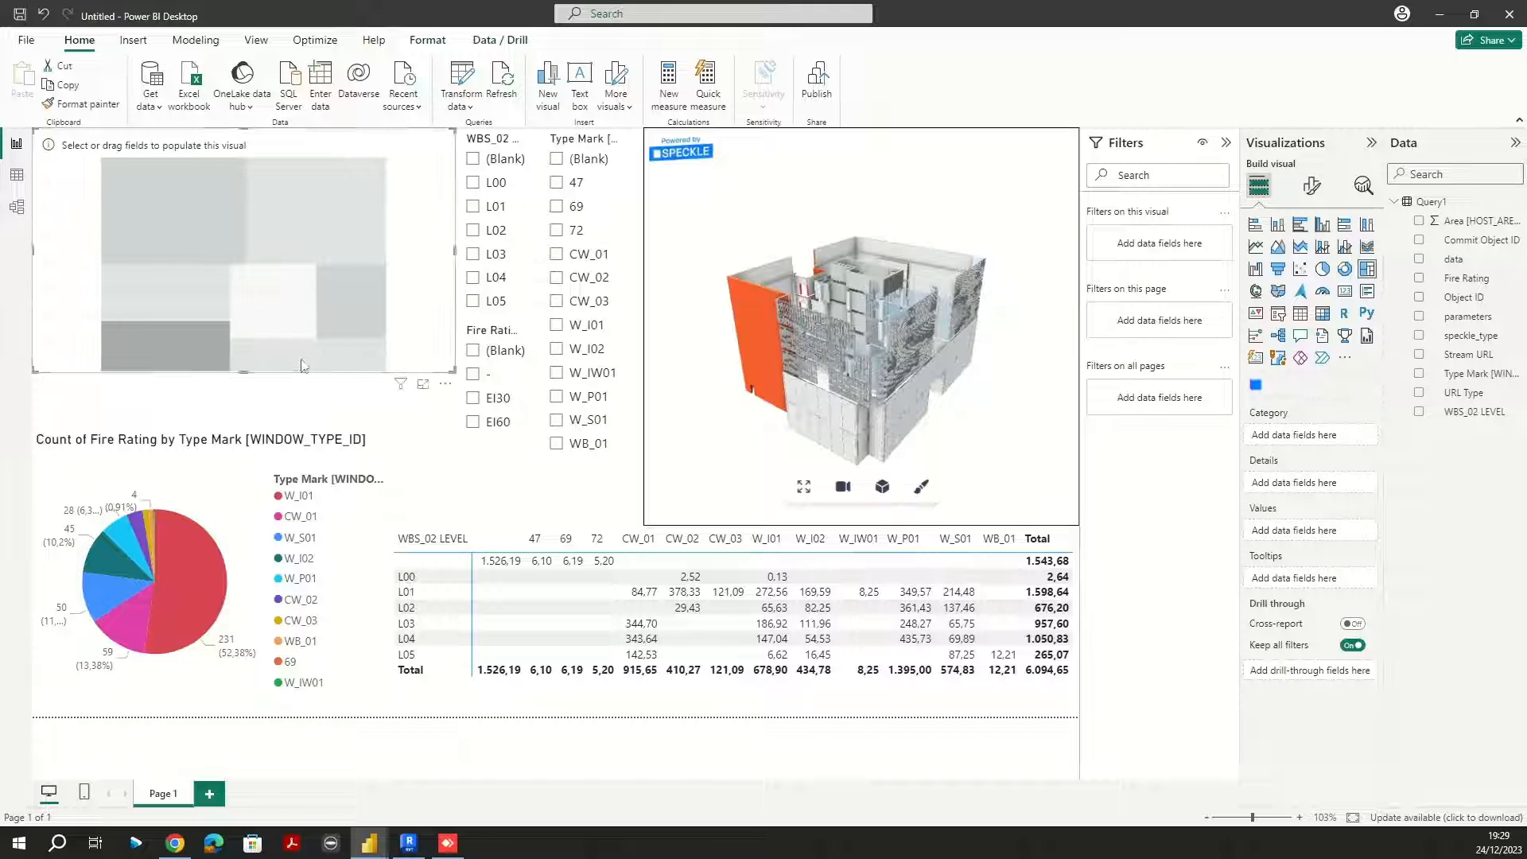
{"action": "left_click_drag", "start_coordinate": [243, 371], "coordinate": [244, 420]}
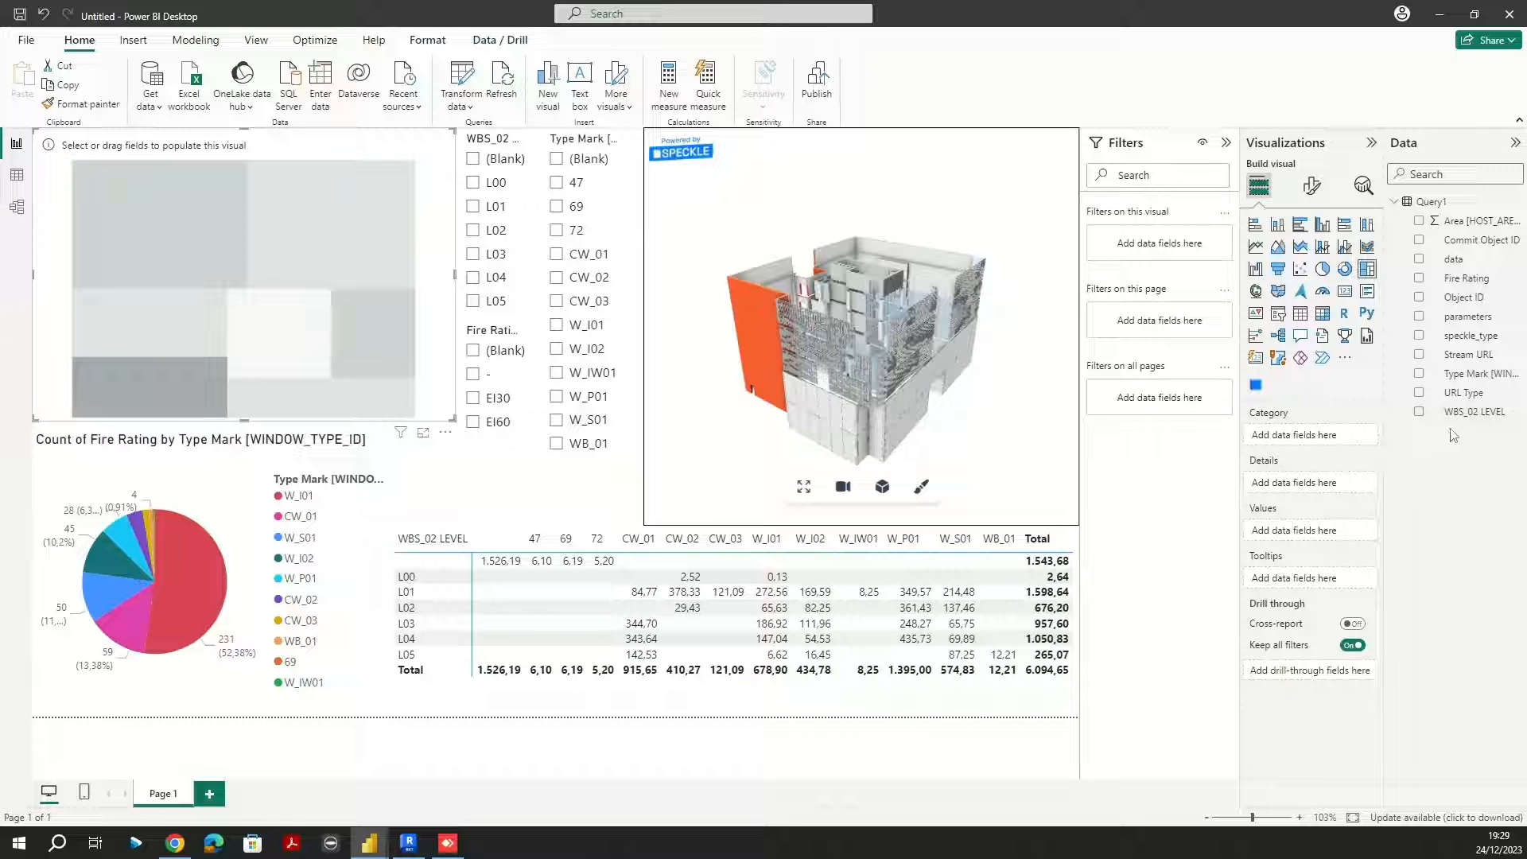
Step: Set the treemap's category to WBS_02 LEVEL, its details to Type Mark, and its values to the sum of Area
{"action": "left_click_drag", "start_coordinate": [1476, 415], "coordinate": [1330, 442]}
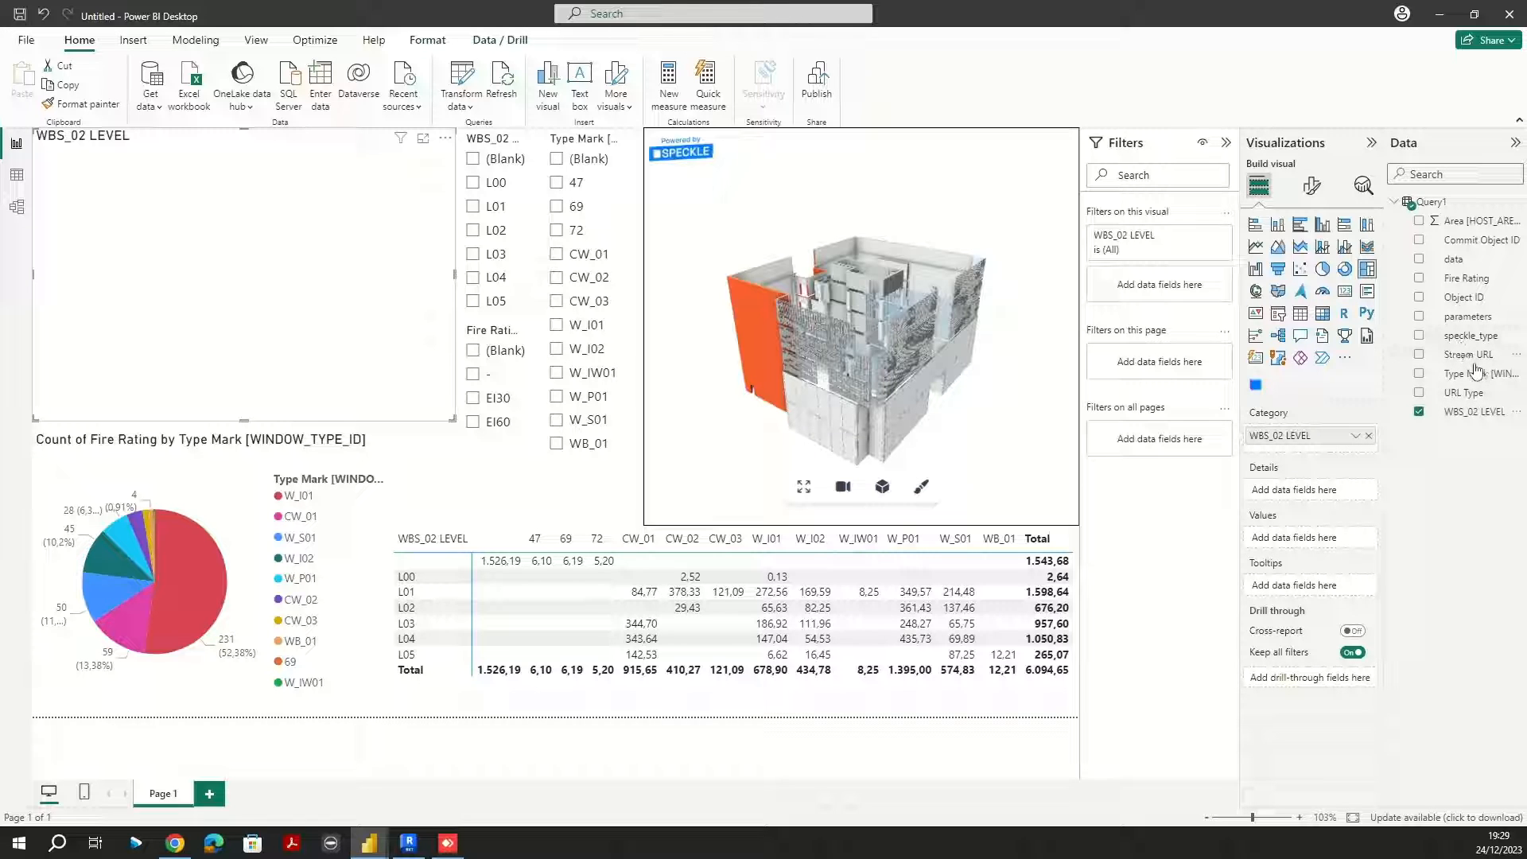
{"action": "left_click_drag", "start_coordinate": [1476, 376], "coordinate": [1332, 494]}
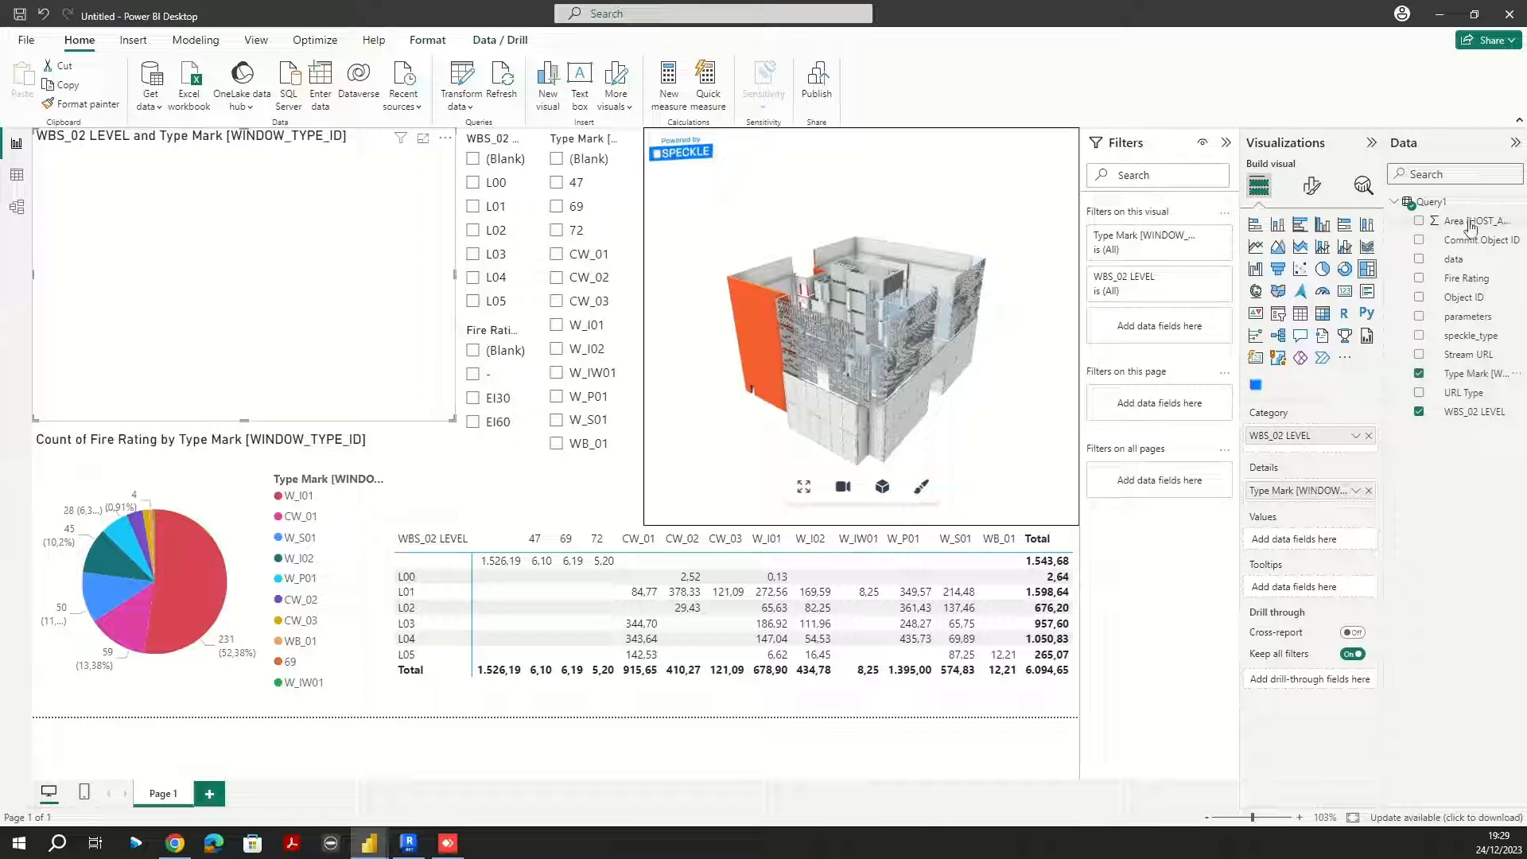
{"action": "left_click_drag", "start_coordinate": [1472, 221], "coordinate": [1334, 537]}
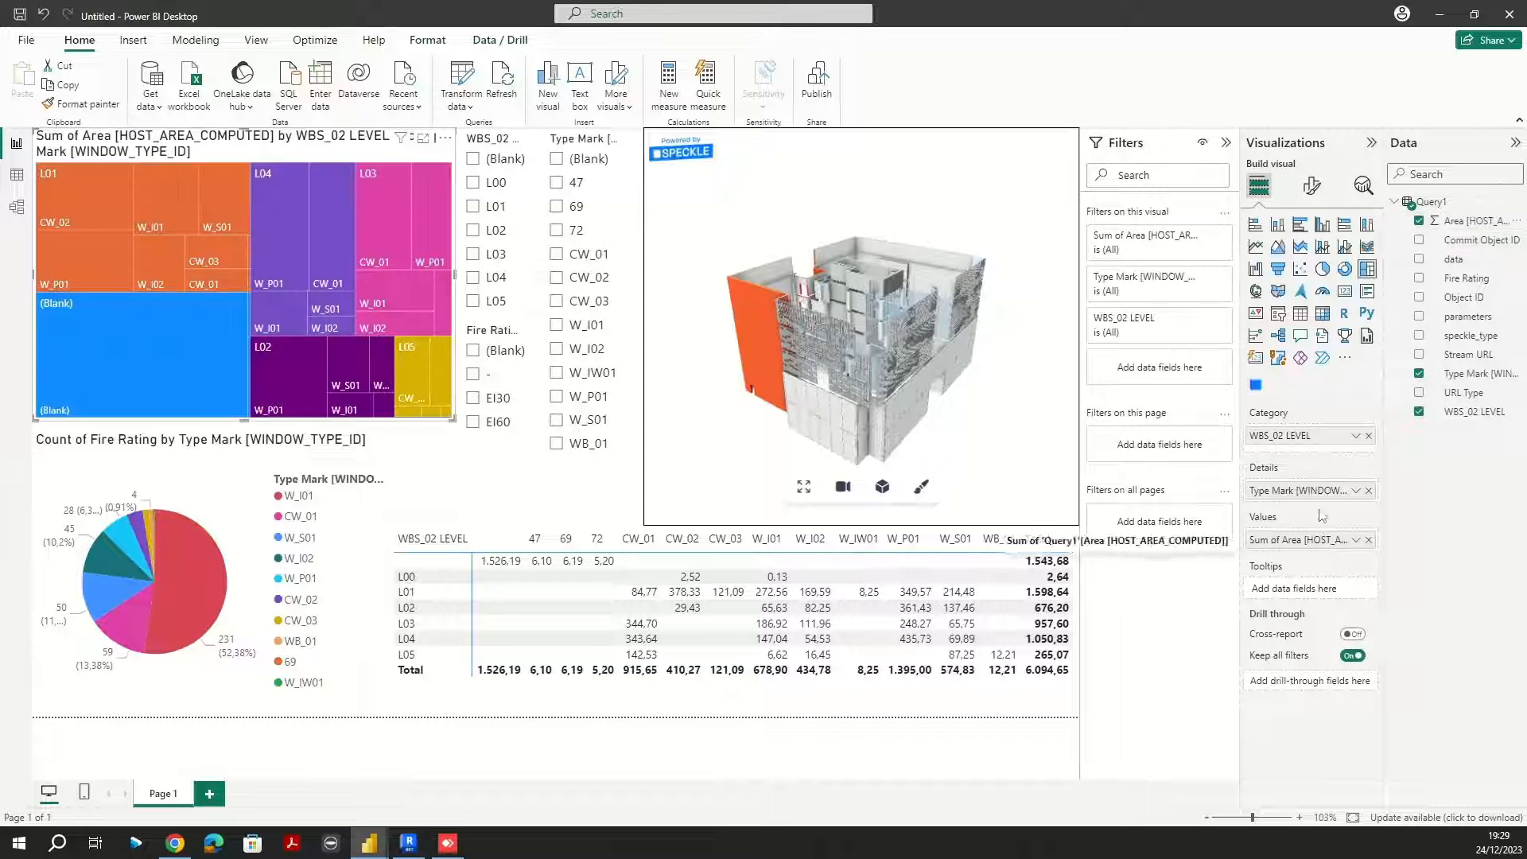
{"action": "left_click", "coordinate": [518, 494]}
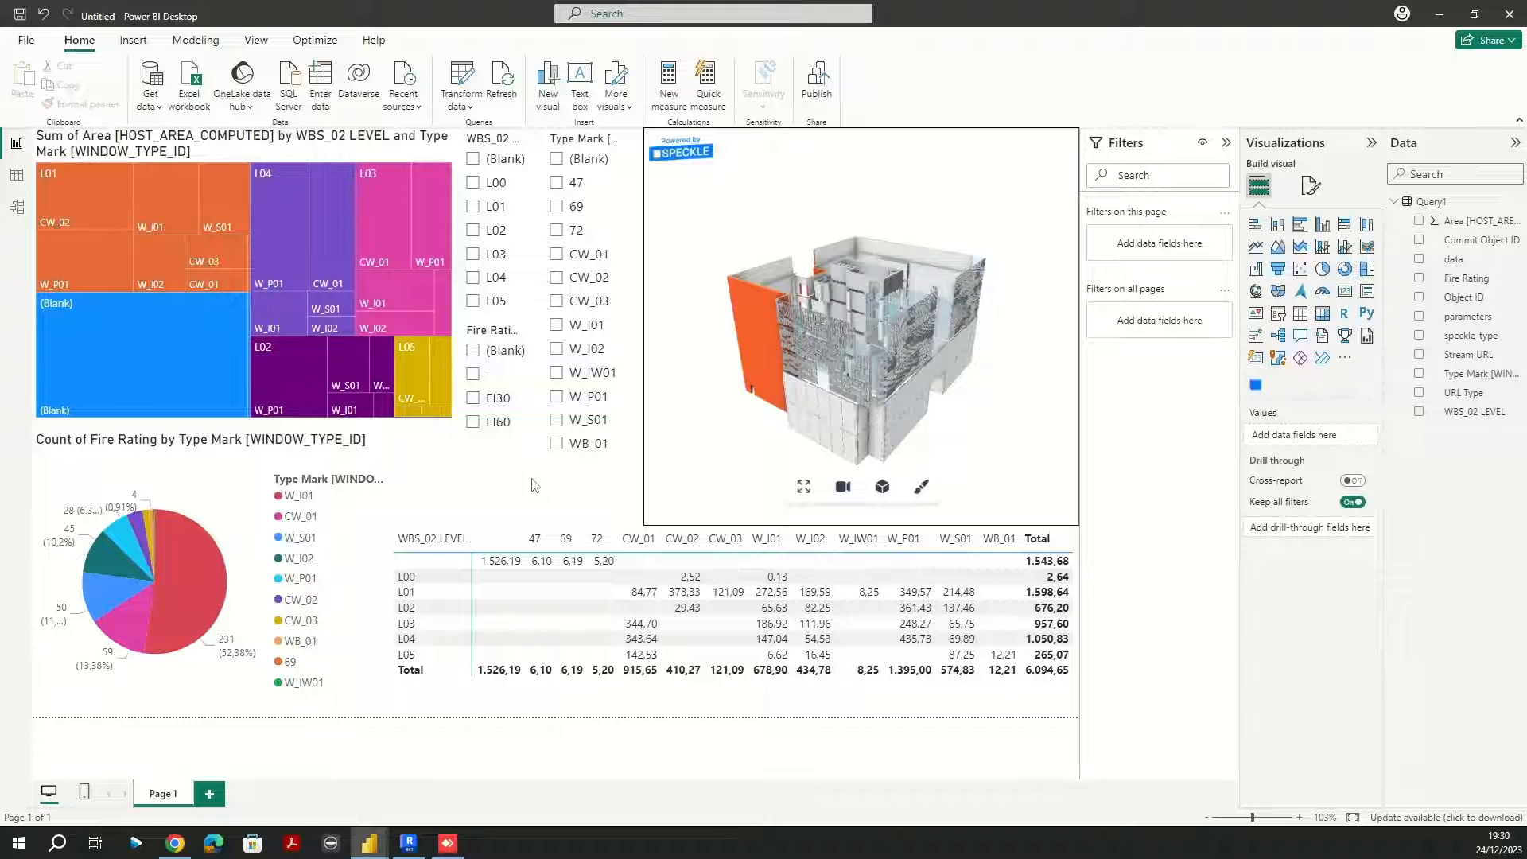
Step: Collapse the Filters pane and filter the report to level L02, inspecting that level's elements in the Speckle viewer
{"action": "left_click", "coordinate": [1225, 142]}
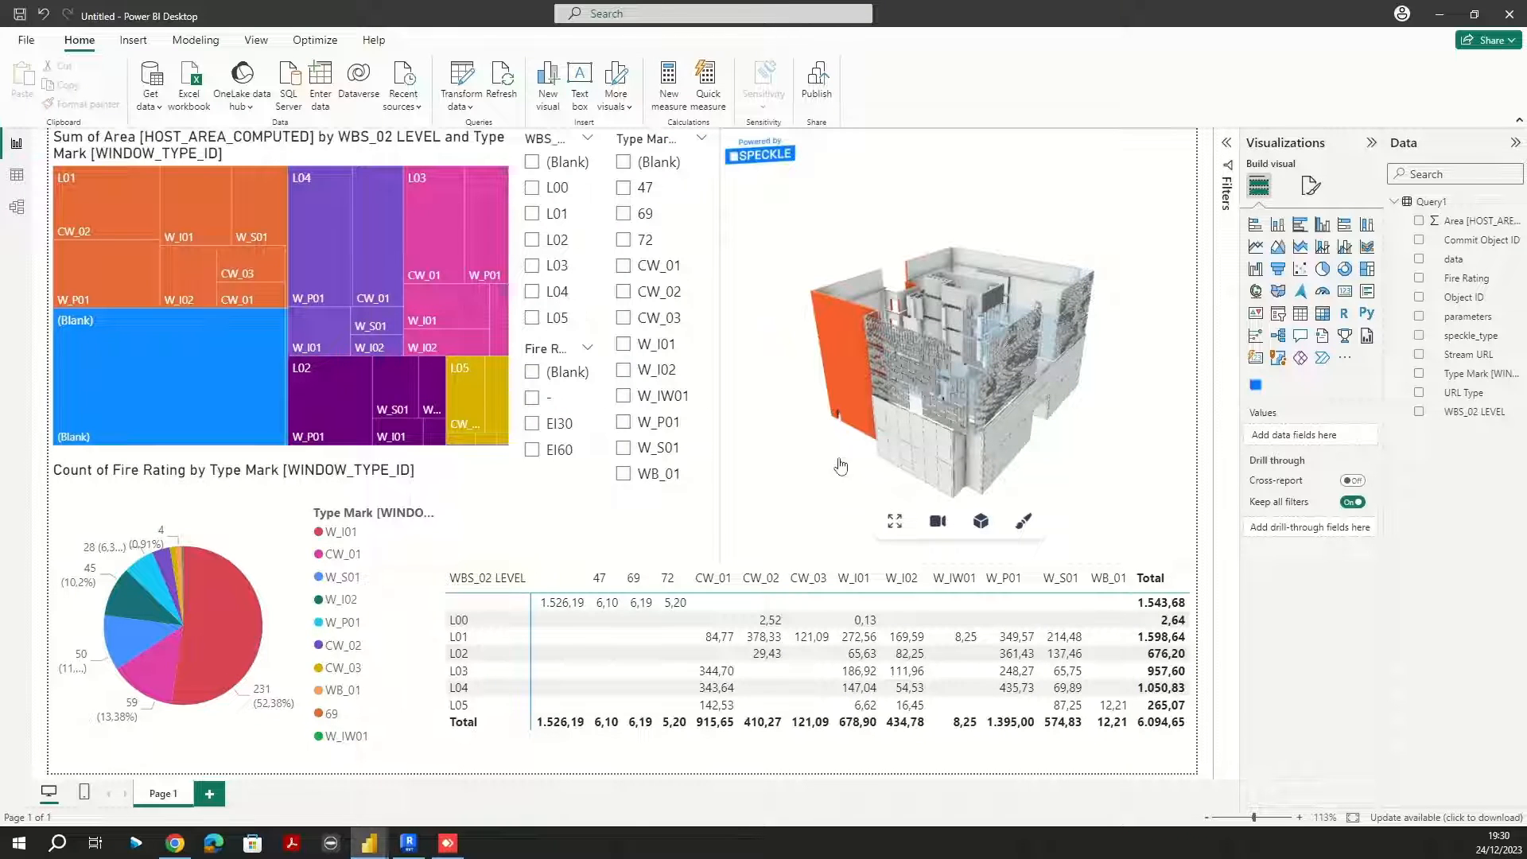
{"action": "mouse_move", "coordinate": [840, 465]}
{"action": "left_mouse_down"}
{"action": "mouse_move", "coordinate": [820, 444]}
{"action": "mouse_move", "coordinate": [851, 466]}
{"action": "left_mouse_up"}
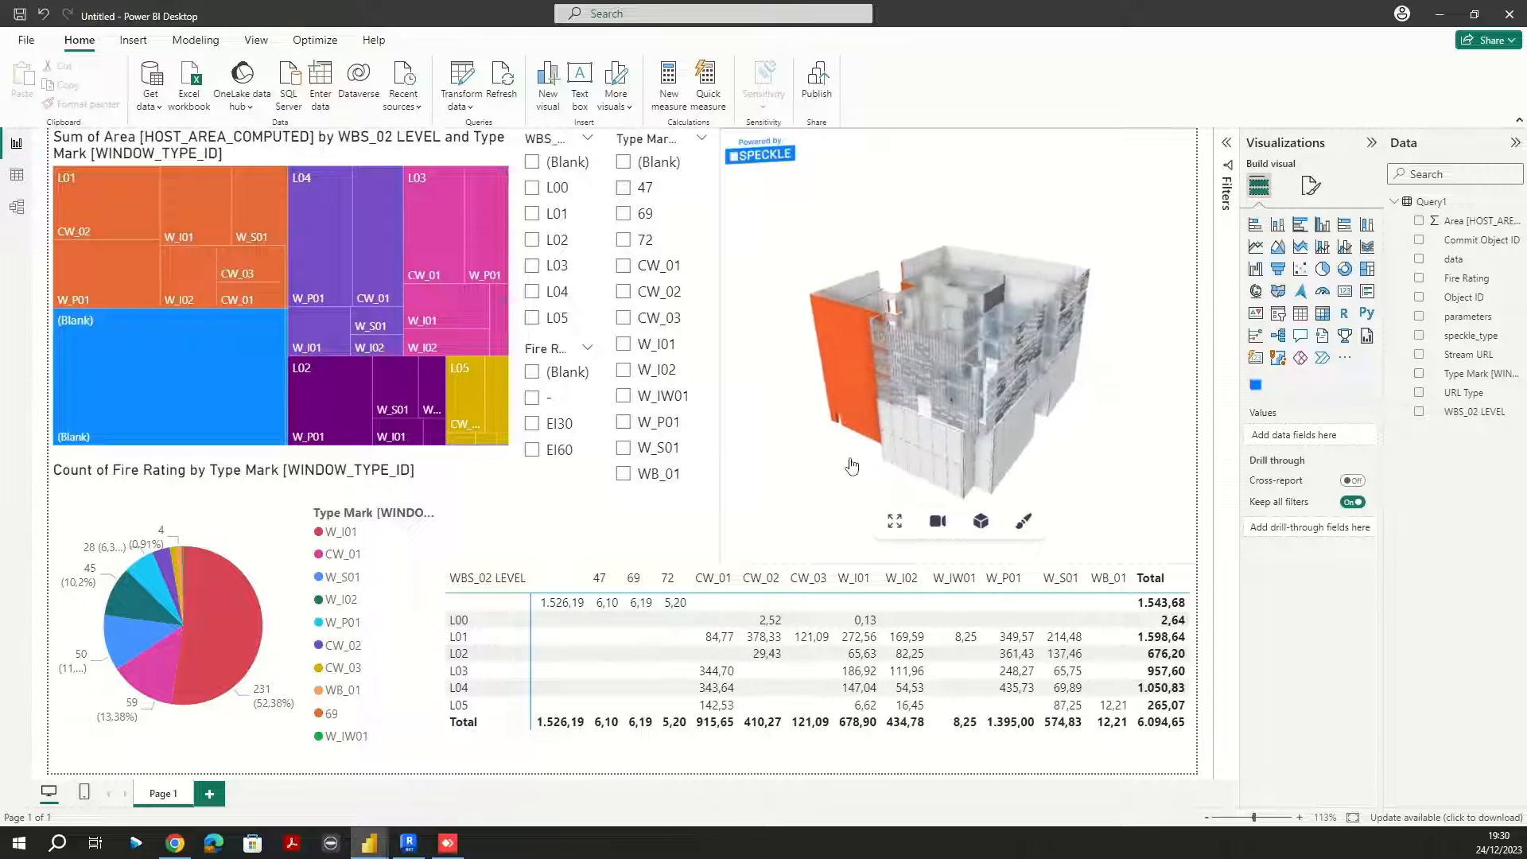
{"action": "left_click", "coordinate": [852, 465]}
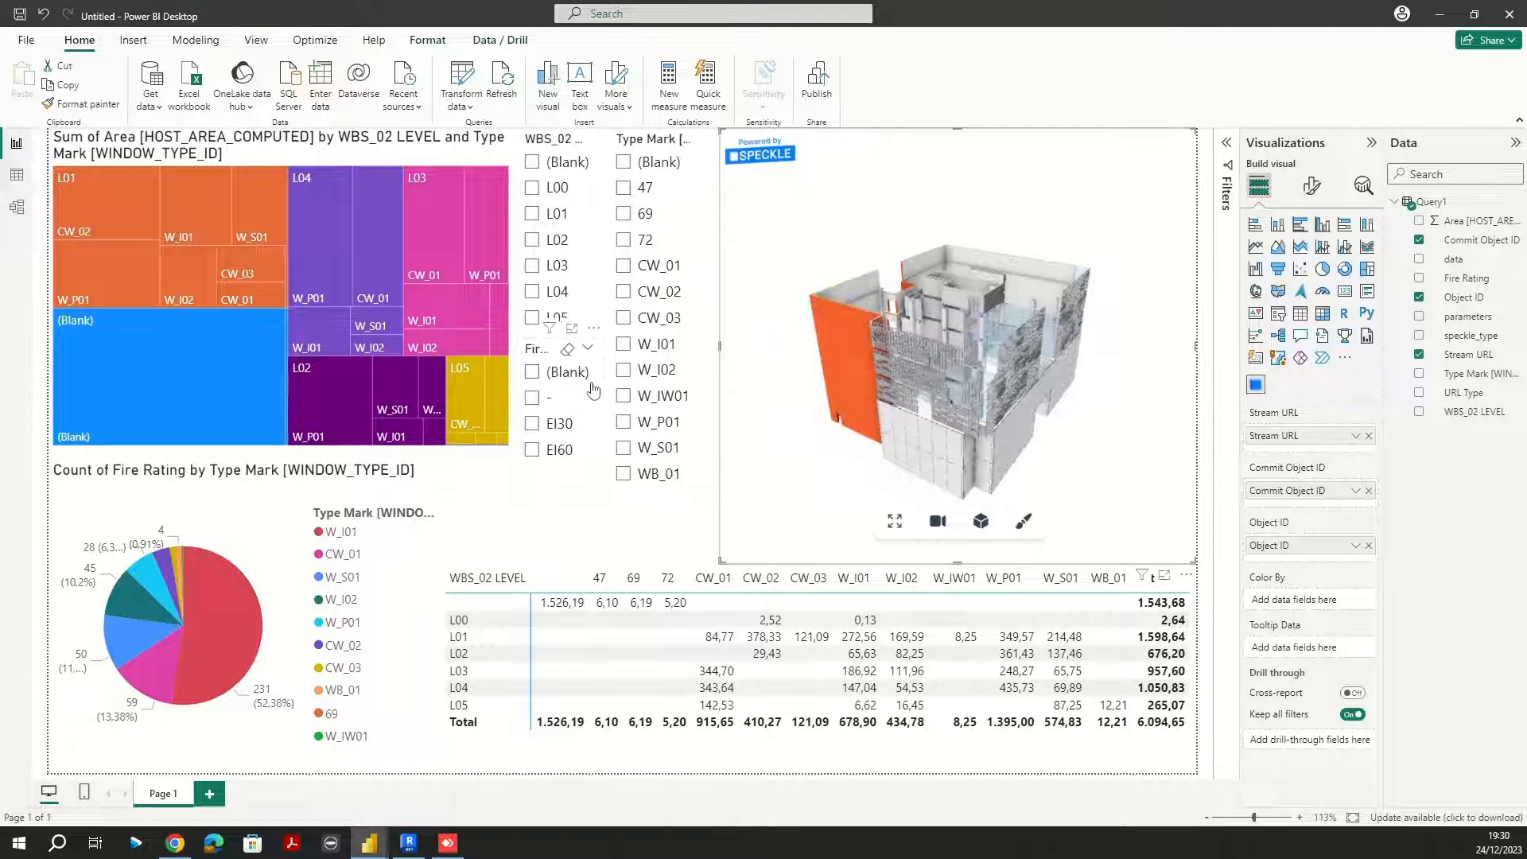
{"action": "left_click", "coordinate": [532, 240]}
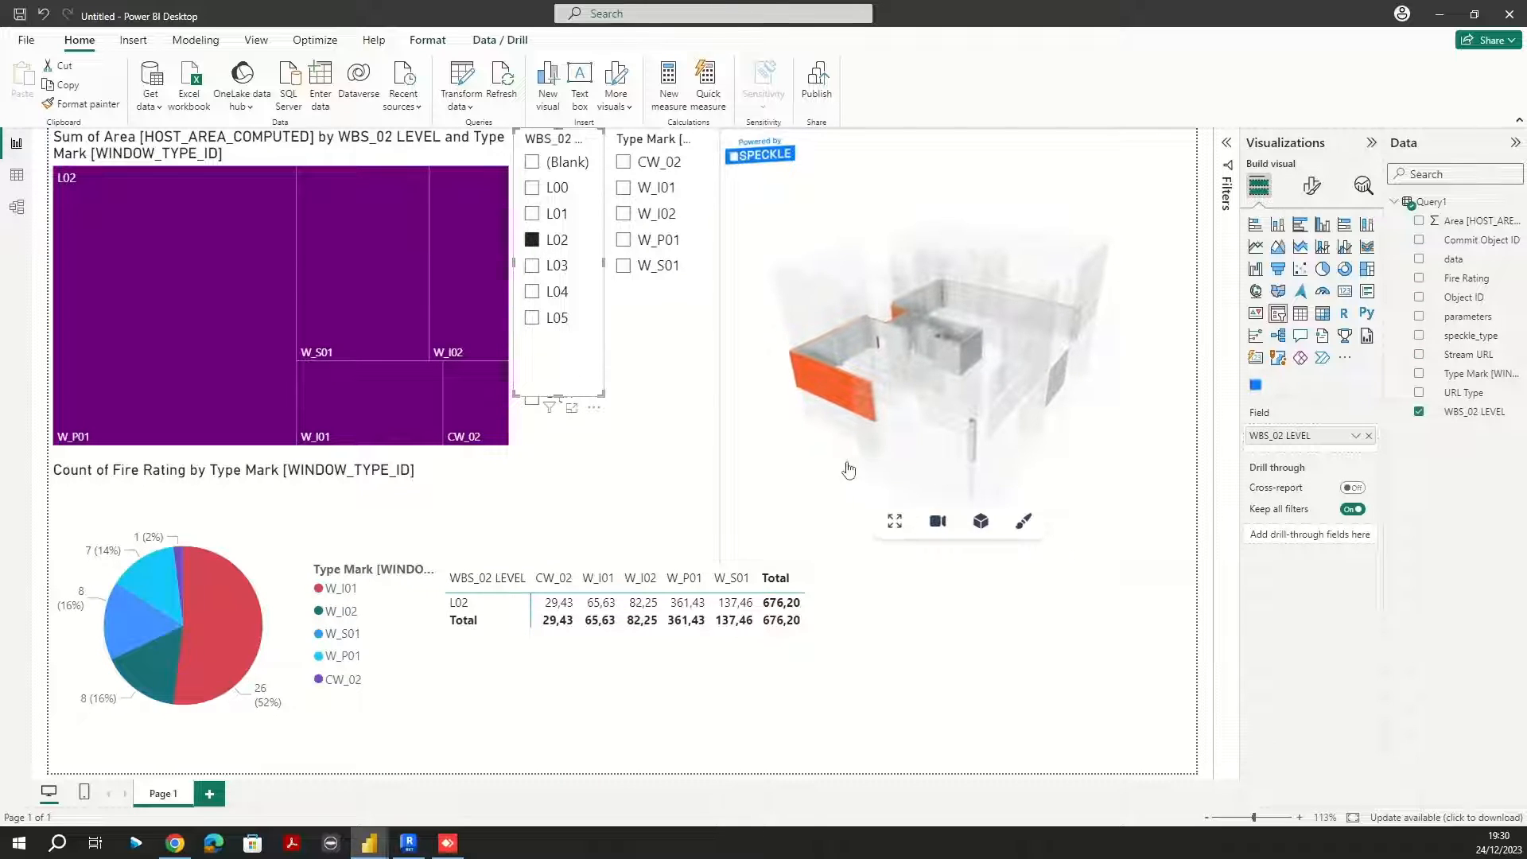
{"action": "left_click_drag", "start_coordinate": [822, 443], "coordinate": [902, 424]}
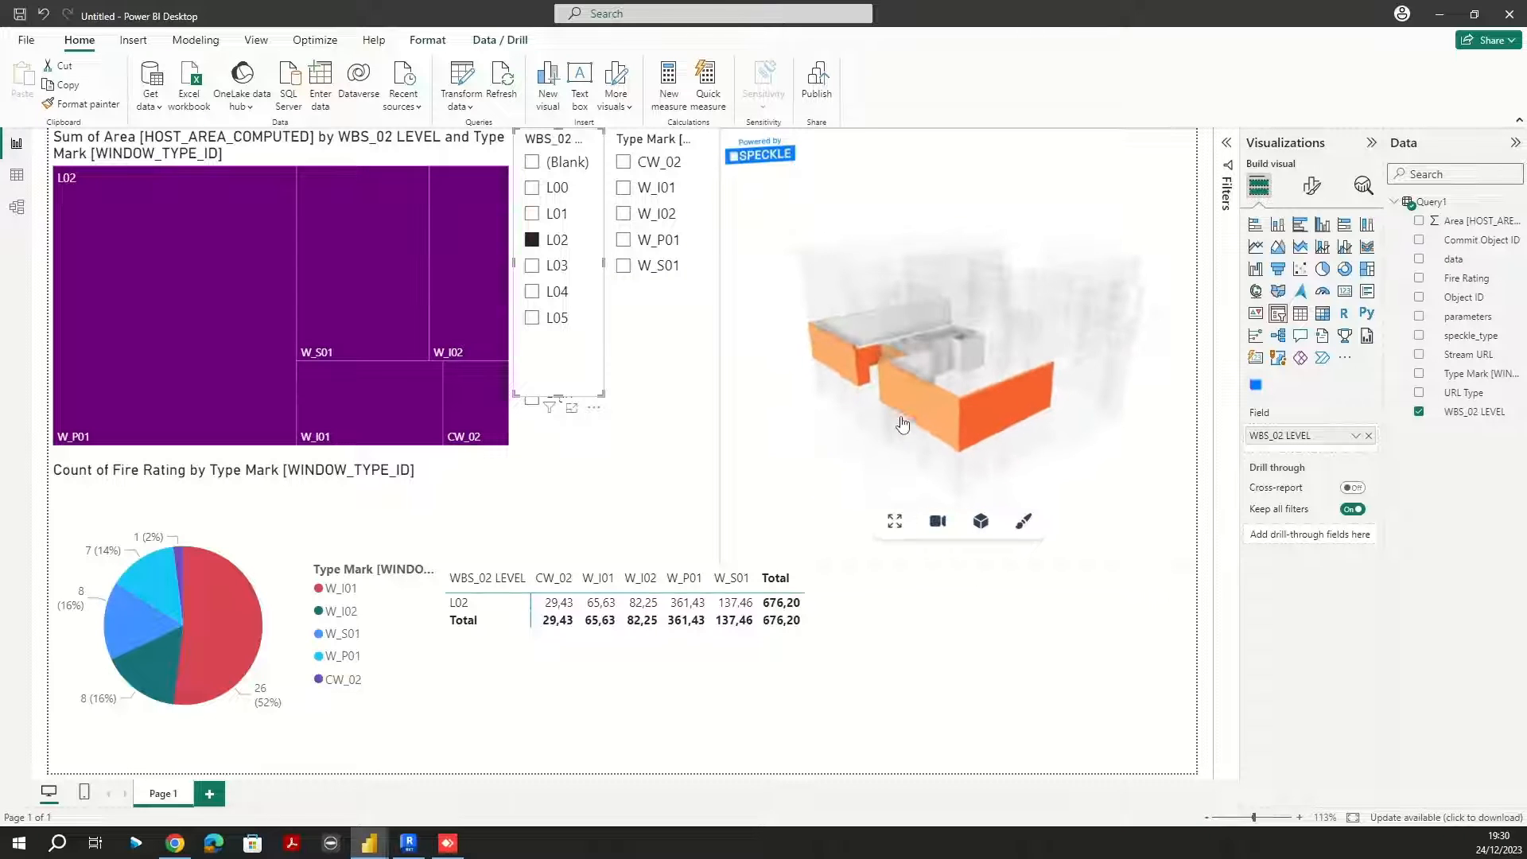
Step: Clear the L02 level filter and filter the report to fire rating EI60, inspecting the matching elements in the Speckle viewer
{"action": "left_click", "coordinate": [750, 395]}
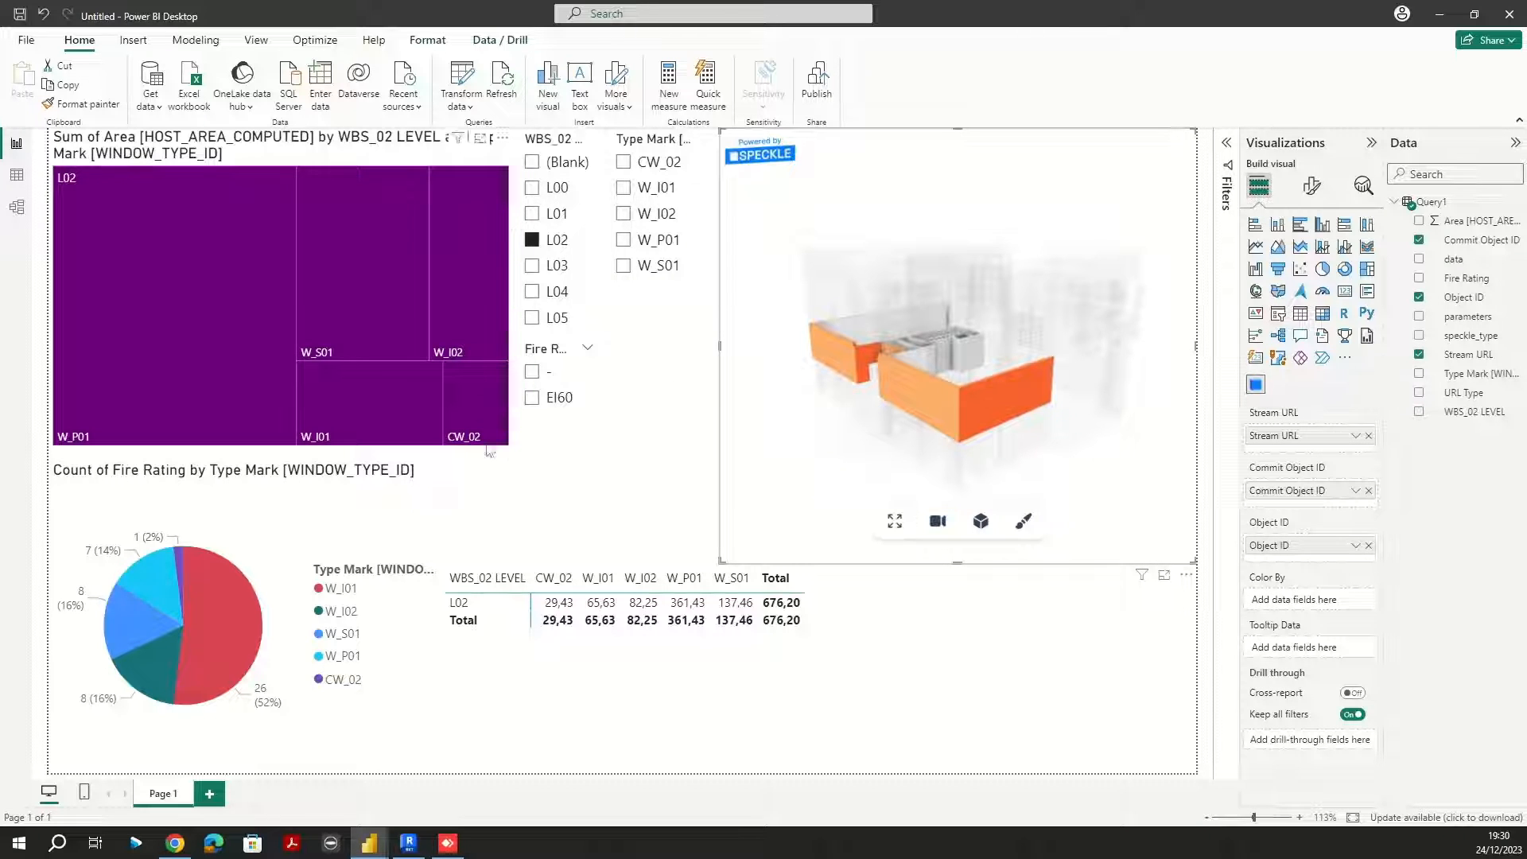
{"action": "left_click", "coordinate": [532, 242]}
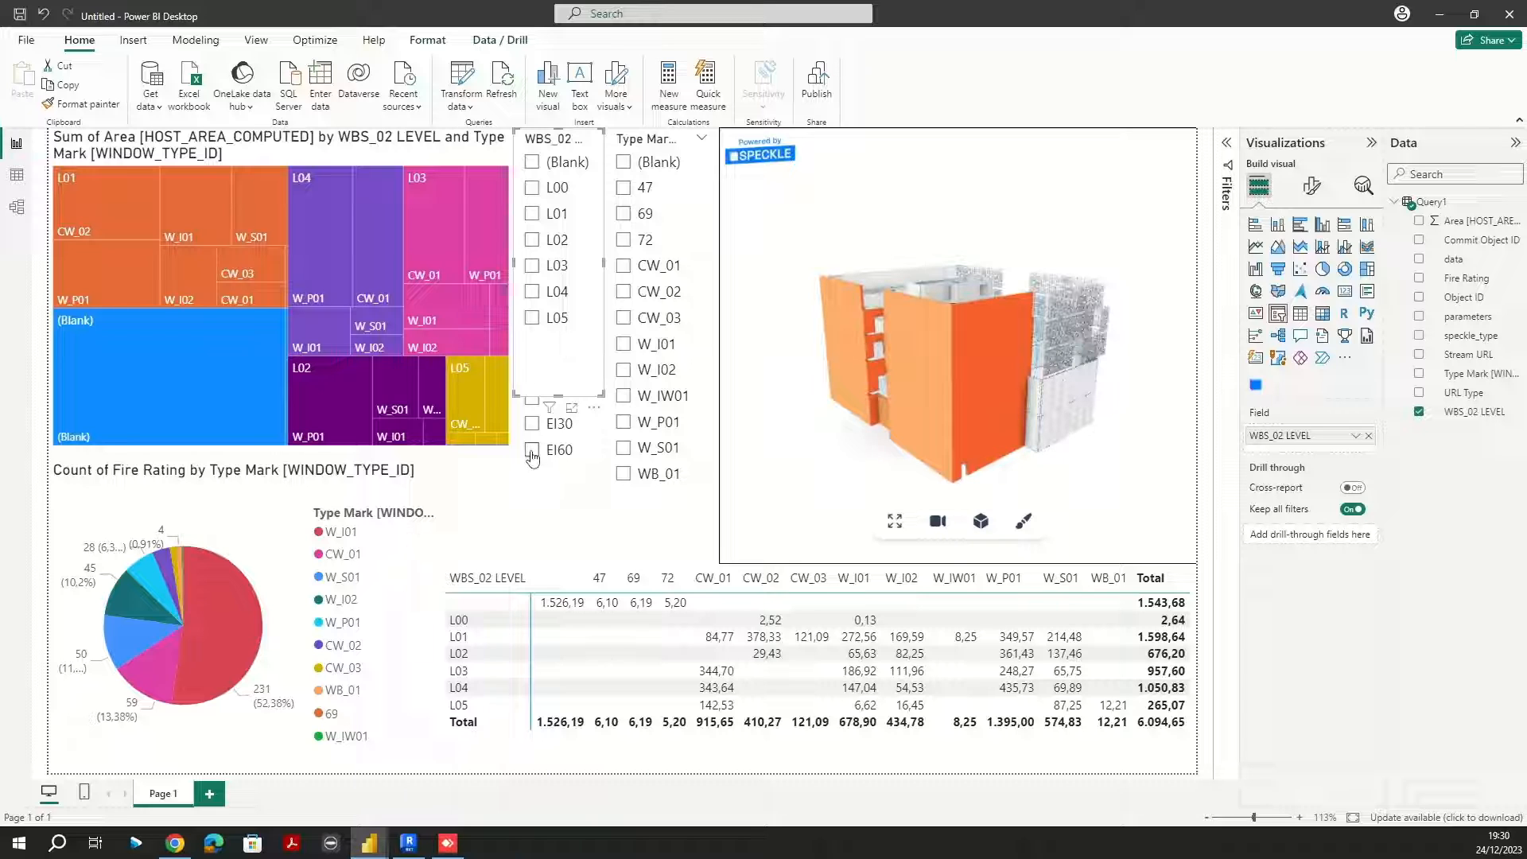
{"action": "left_click", "coordinate": [532, 451]}
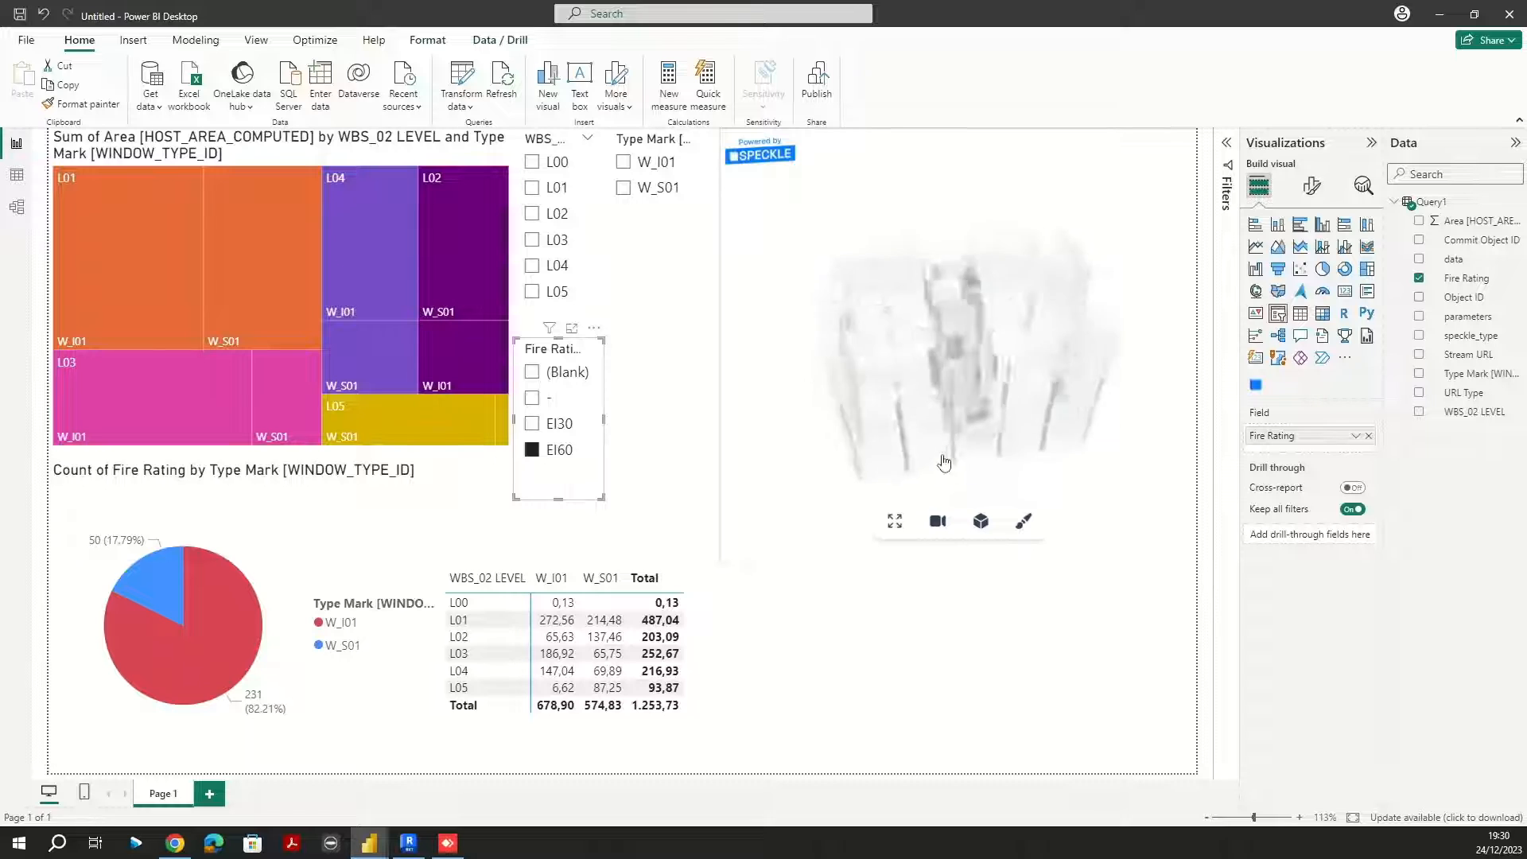
{"action": "left_click", "coordinate": [848, 443]}
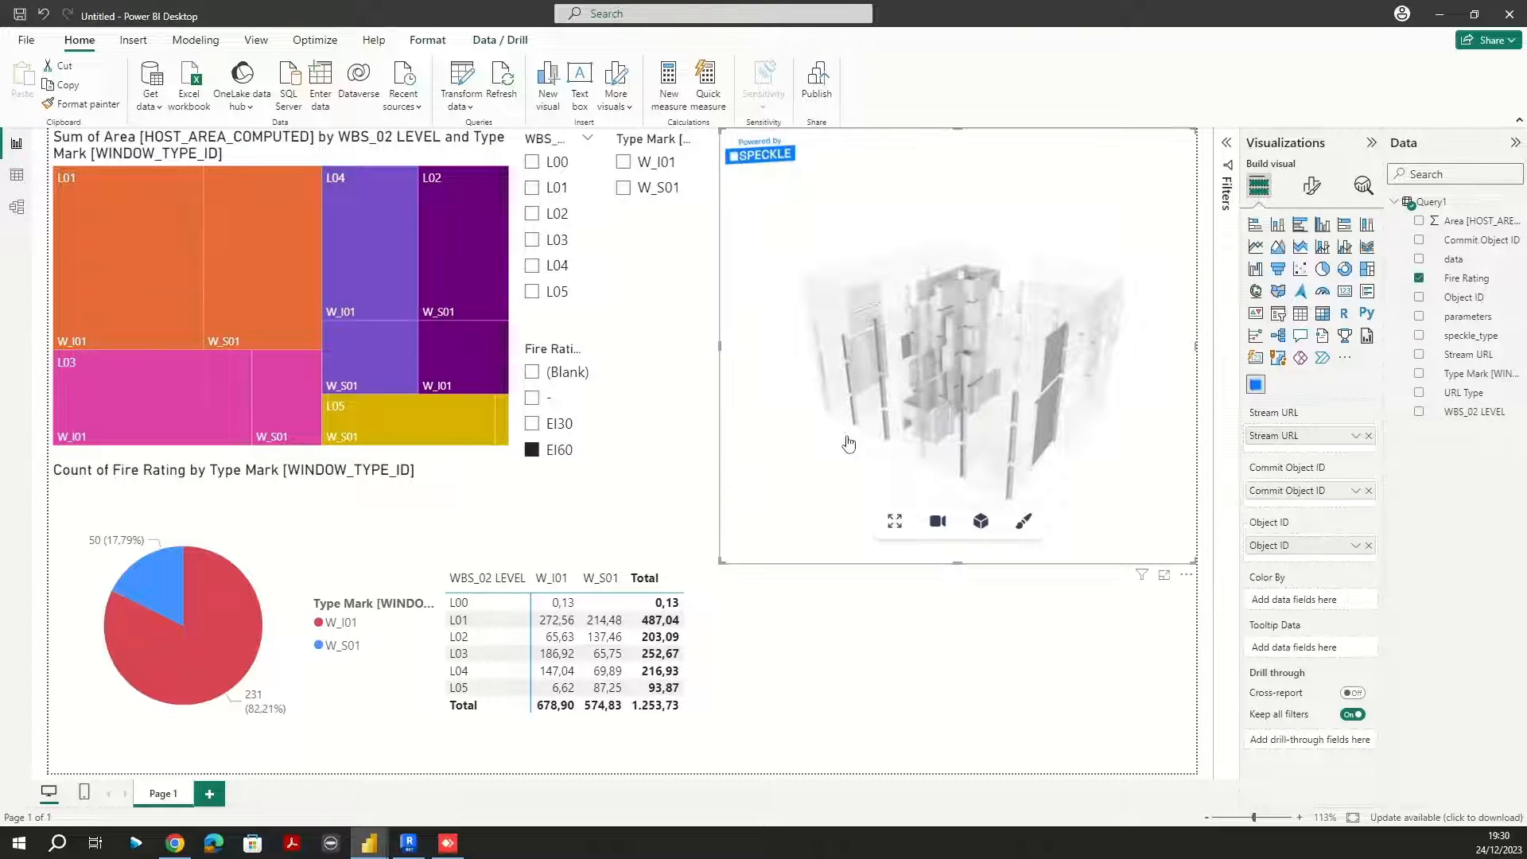
{"action": "left_click_drag", "start_coordinate": [1090, 474], "coordinate": [1075, 482]}
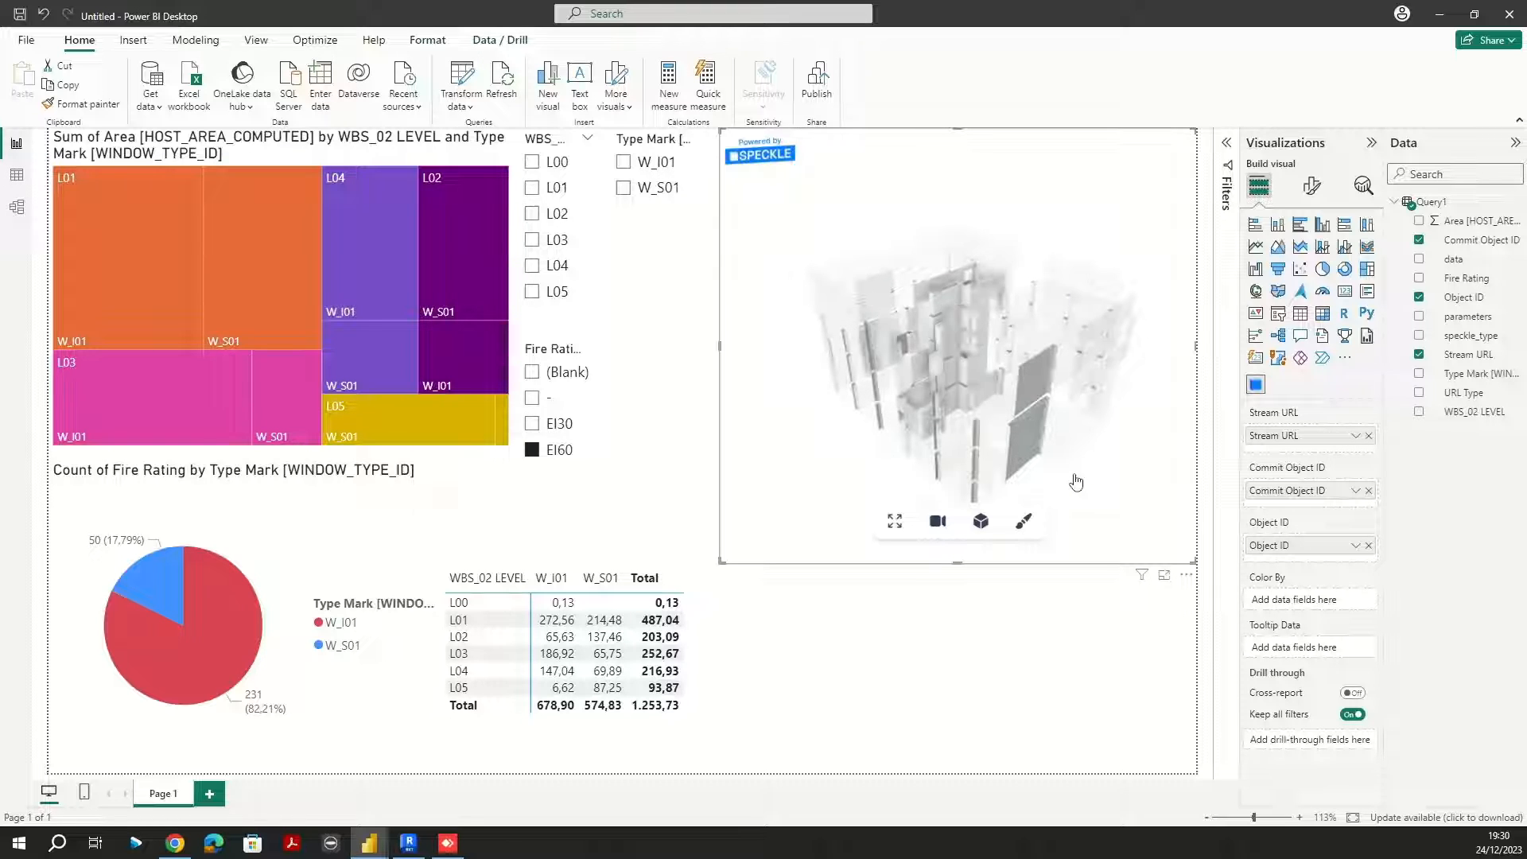
Step: Clear the EI60 fire rating filter and highlight type mark CW_01 across the report from the area matrix's column header
{"action": "left_click", "coordinate": [533, 451]}
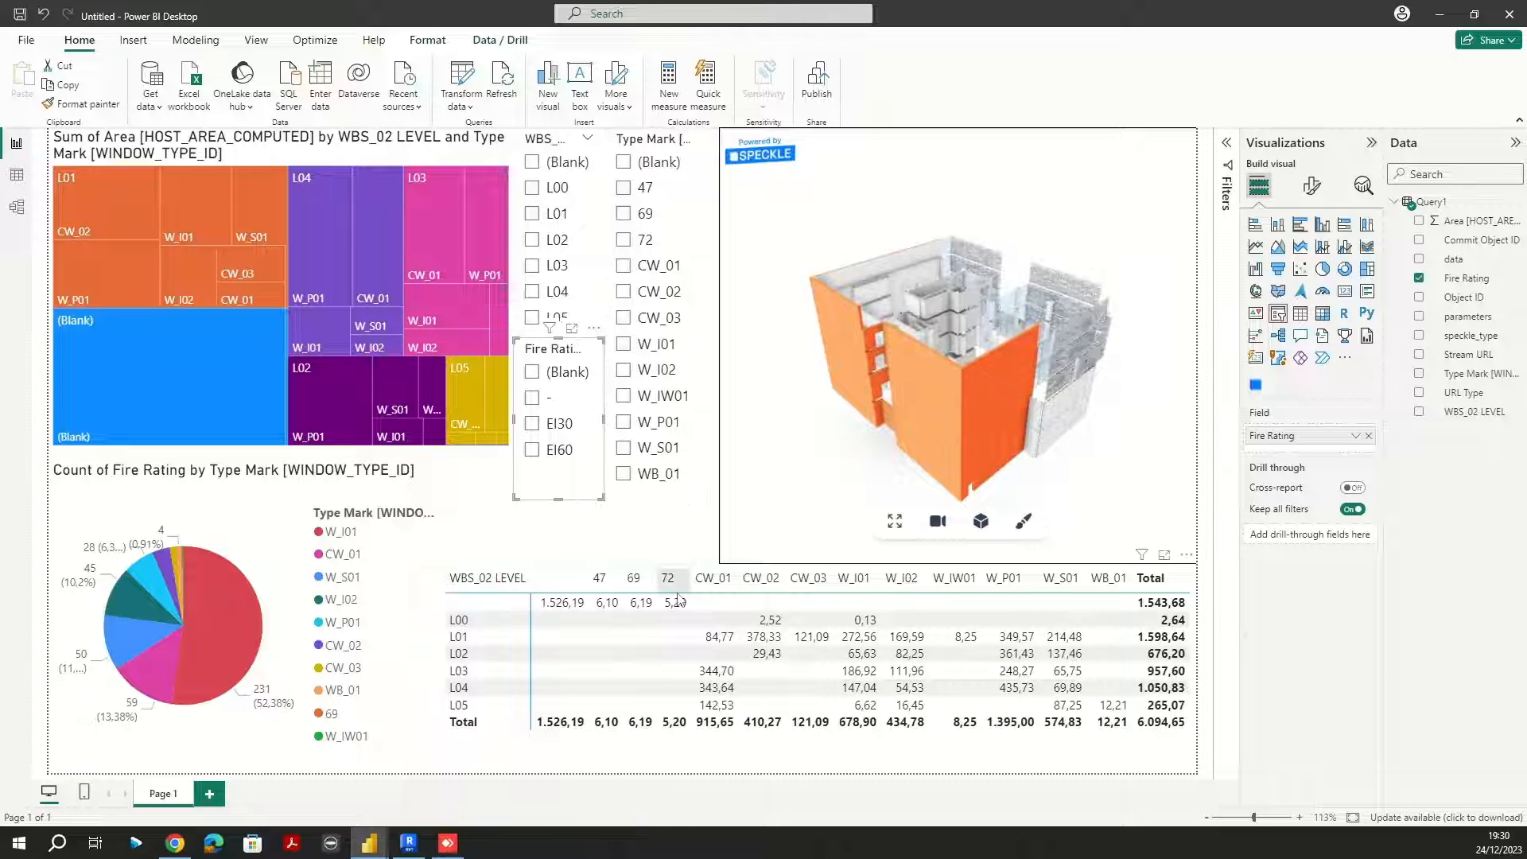
{"action": "left_click", "coordinate": [720, 584]}
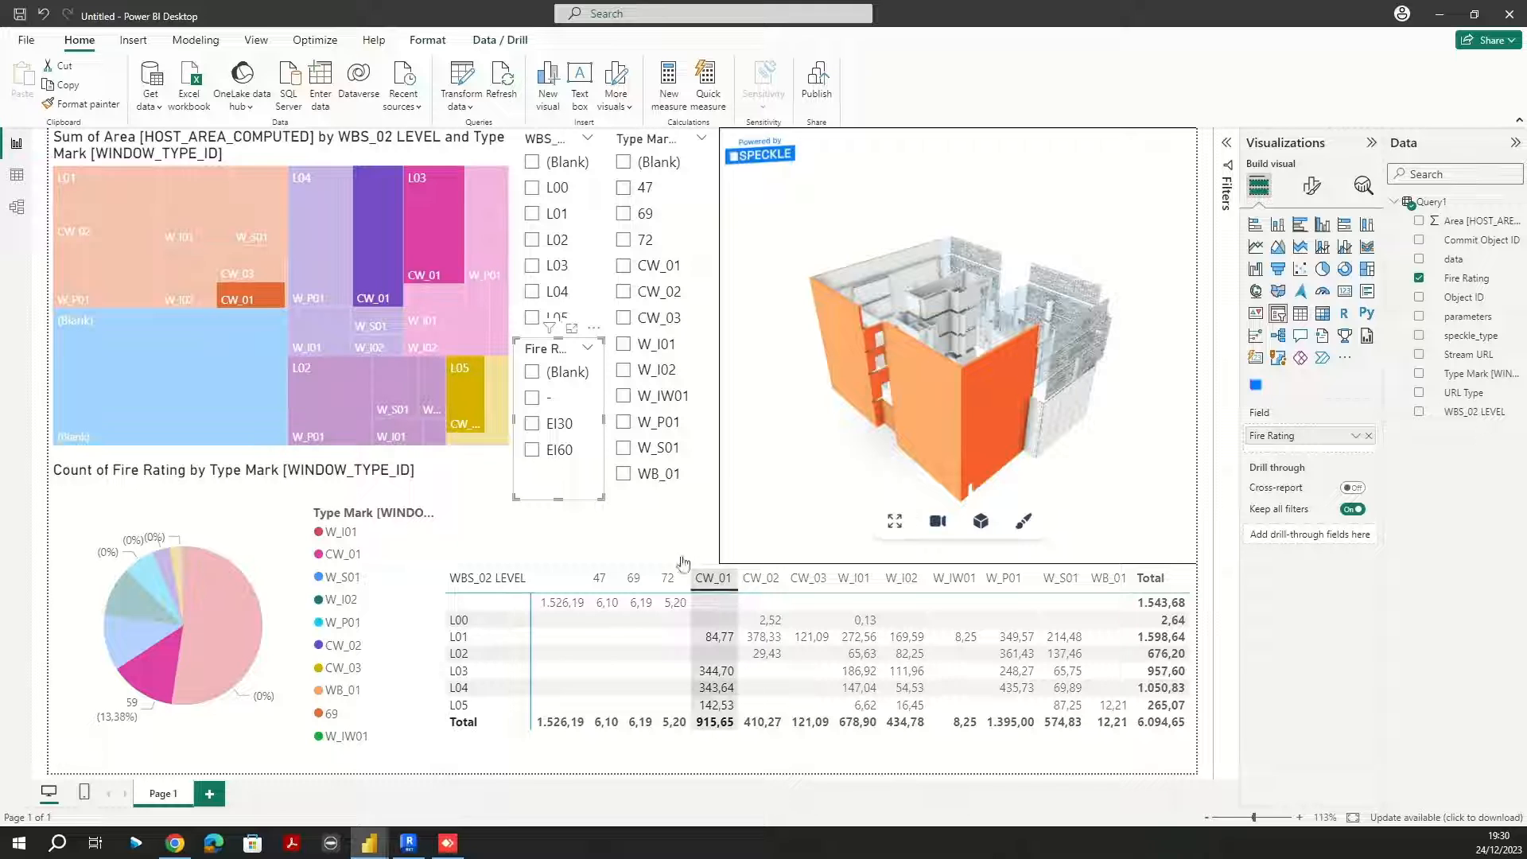
{"action": "left_click_drag", "start_coordinate": [839, 454], "coordinate": [914, 480]}
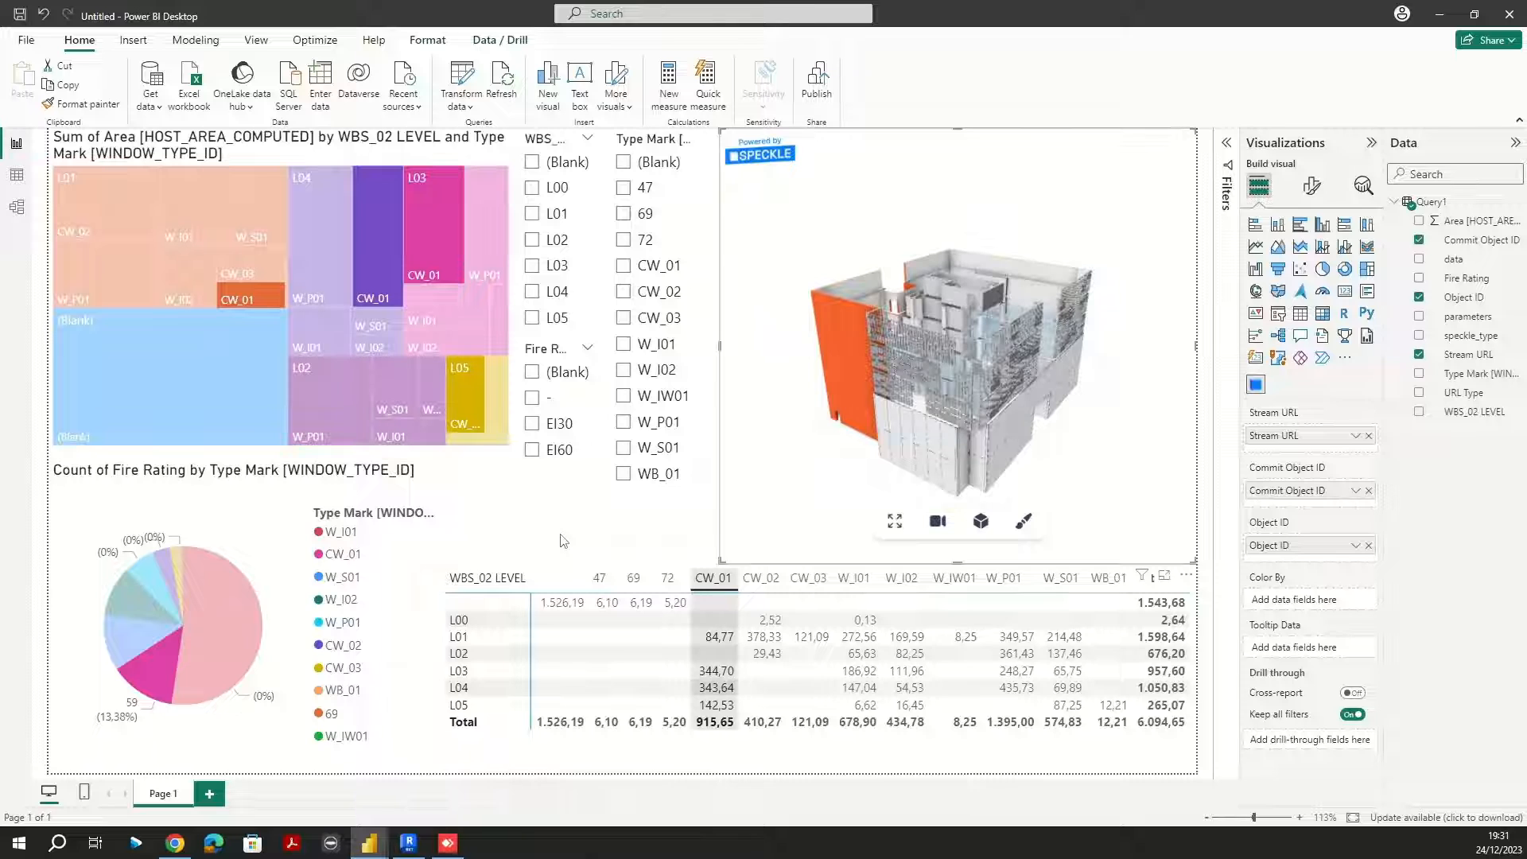
Step: Filter the report to type mark W_I02 and inspect those elements from another angle in the Speckle viewer
{"action": "left_click", "coordinate": [641, 541]}
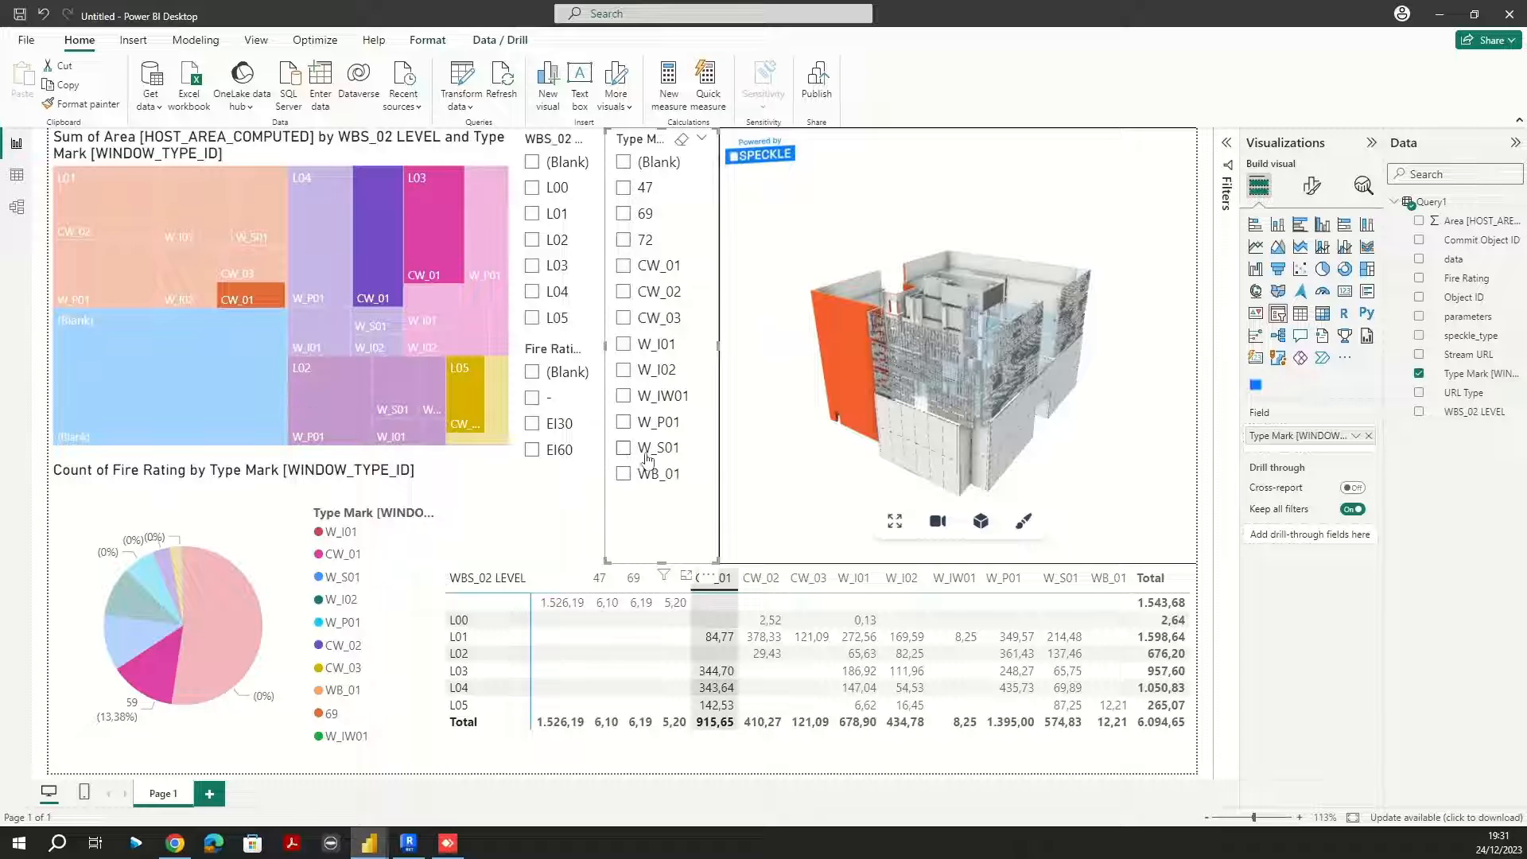
{"action": "left_click", "coordinate": [625, 371]}
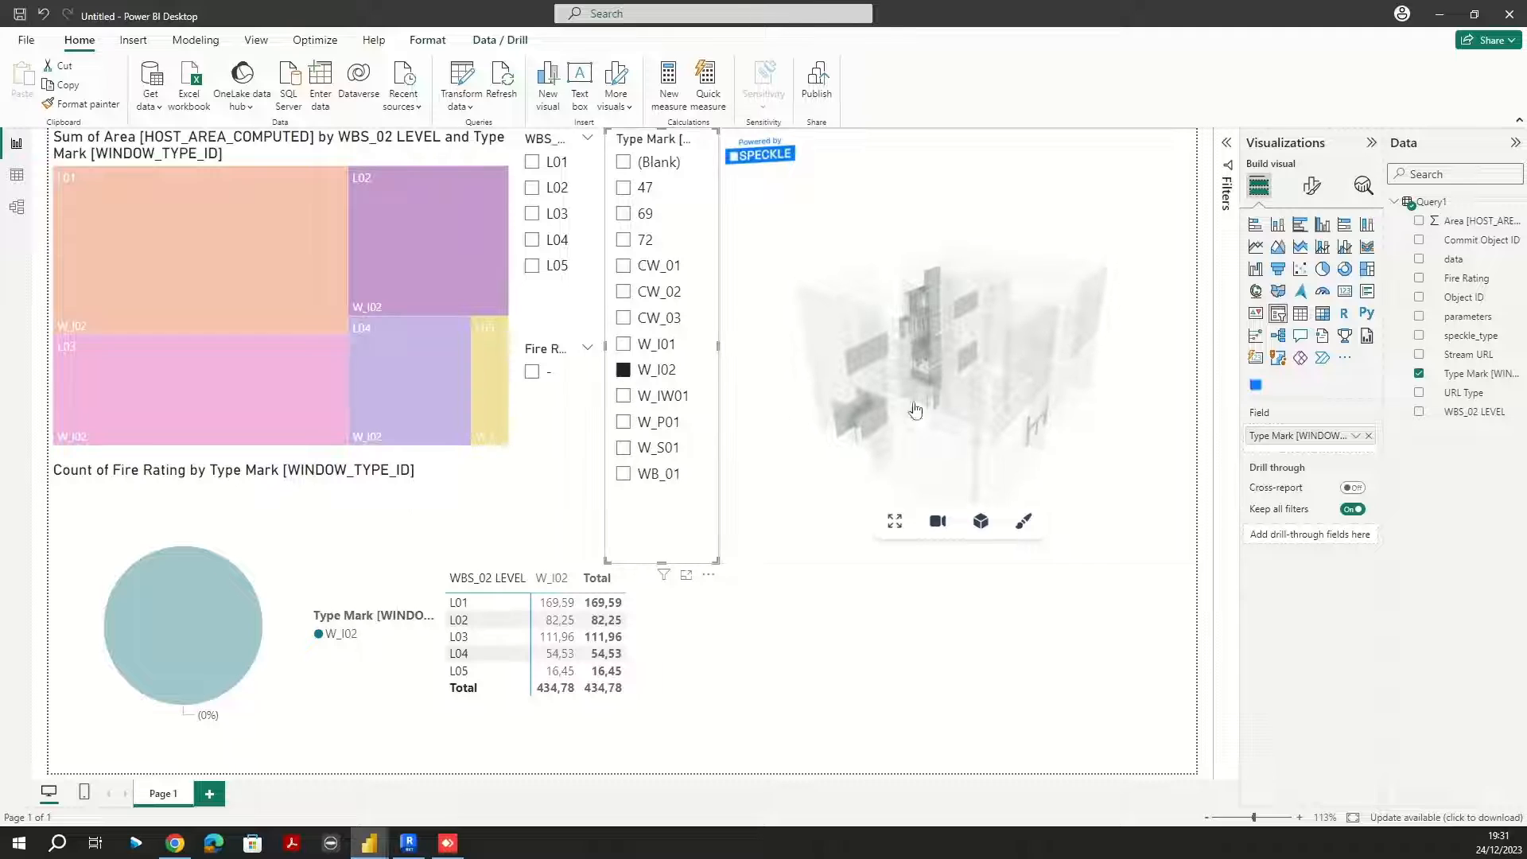
{"action": "left_click_drag", "start_coordinate": [802, 452], "coordinate": [901, 456]}
{"action": "left_click", "coordinate": [902, 457]}
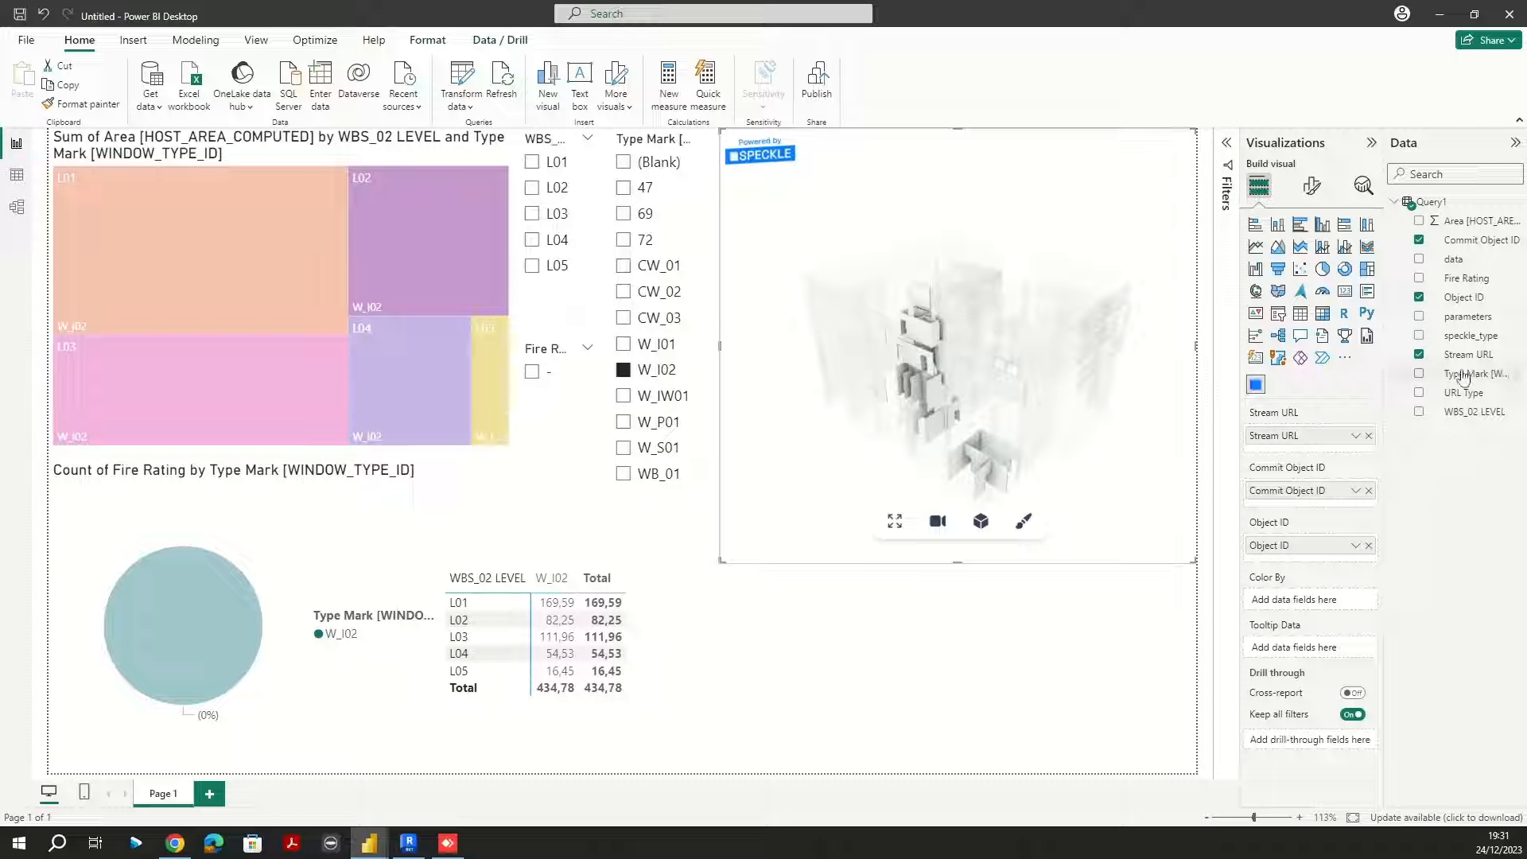
Step: Color the Speckle viewer's elements by Type Mark and inspect the colored model from several angles
{"action": "left_click_drag", "start_coordinate": [1461, 375], "coordinate": [1318, 605]}
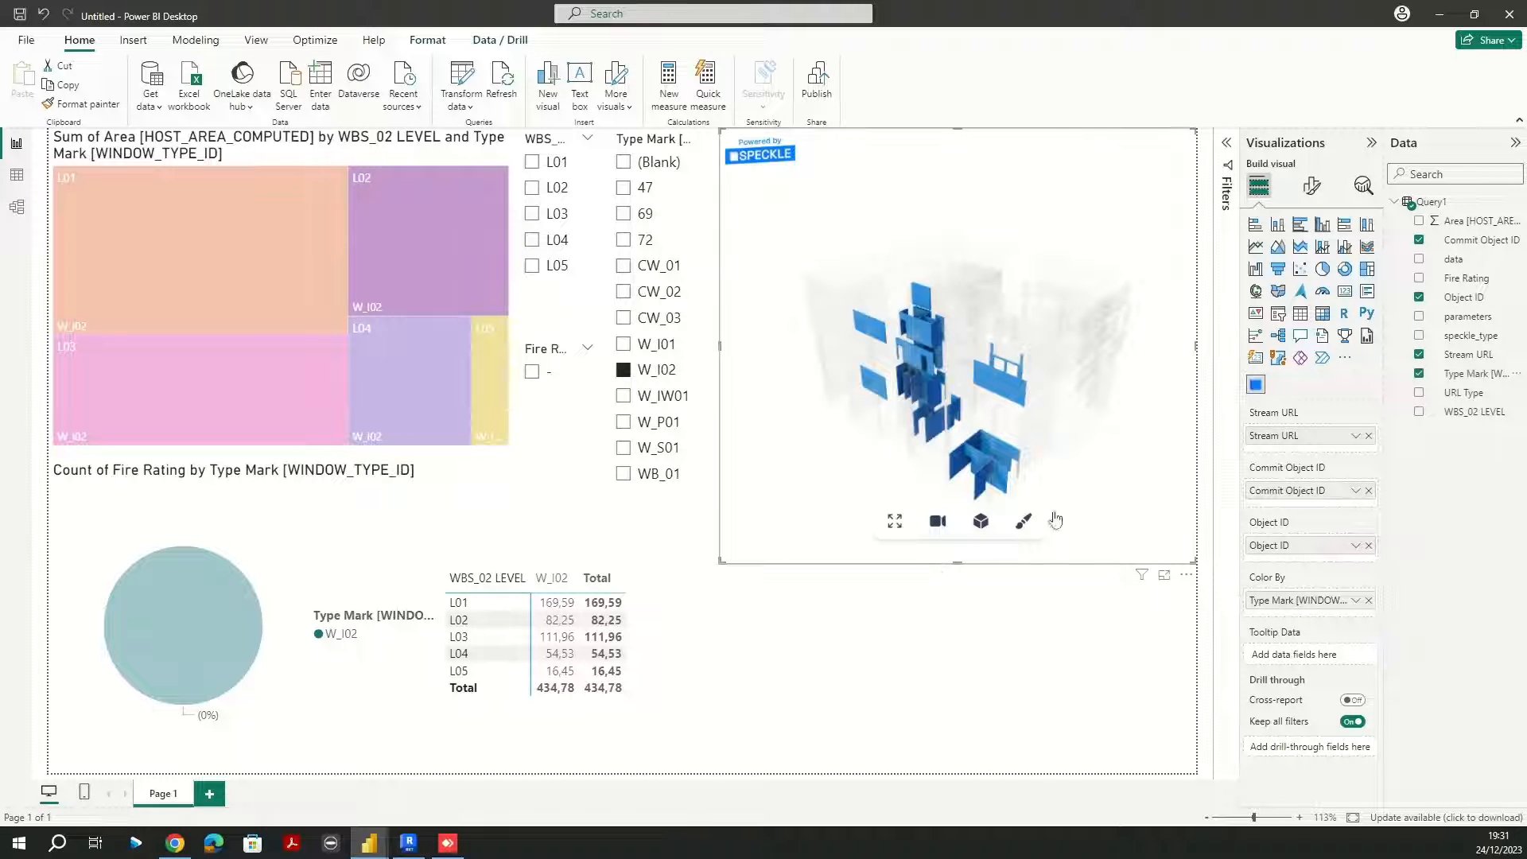
{"action": "left_click_drag", "start_coordinate": [1061, 497], "coordinate": [831, 486]}
{"action": "left_click_drag", "start_coordinate": [1101, 474], "coordinate": [958, 484]}
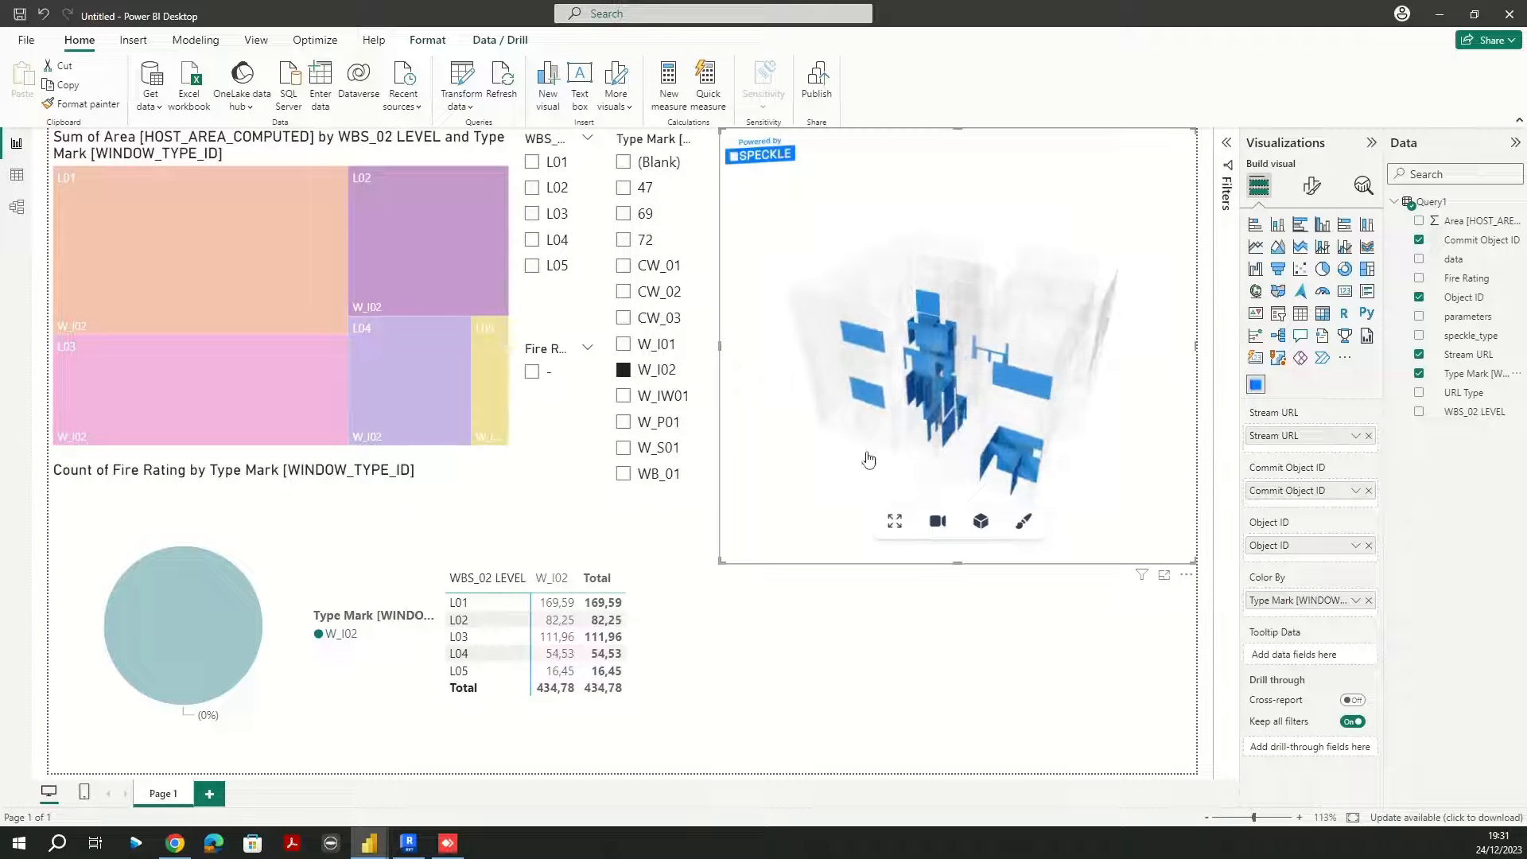
Step: Clear the W_I02 type mark filter and leave every visual on the report page deselected
{"action": "left_click", "coordinate": [623, 370]}
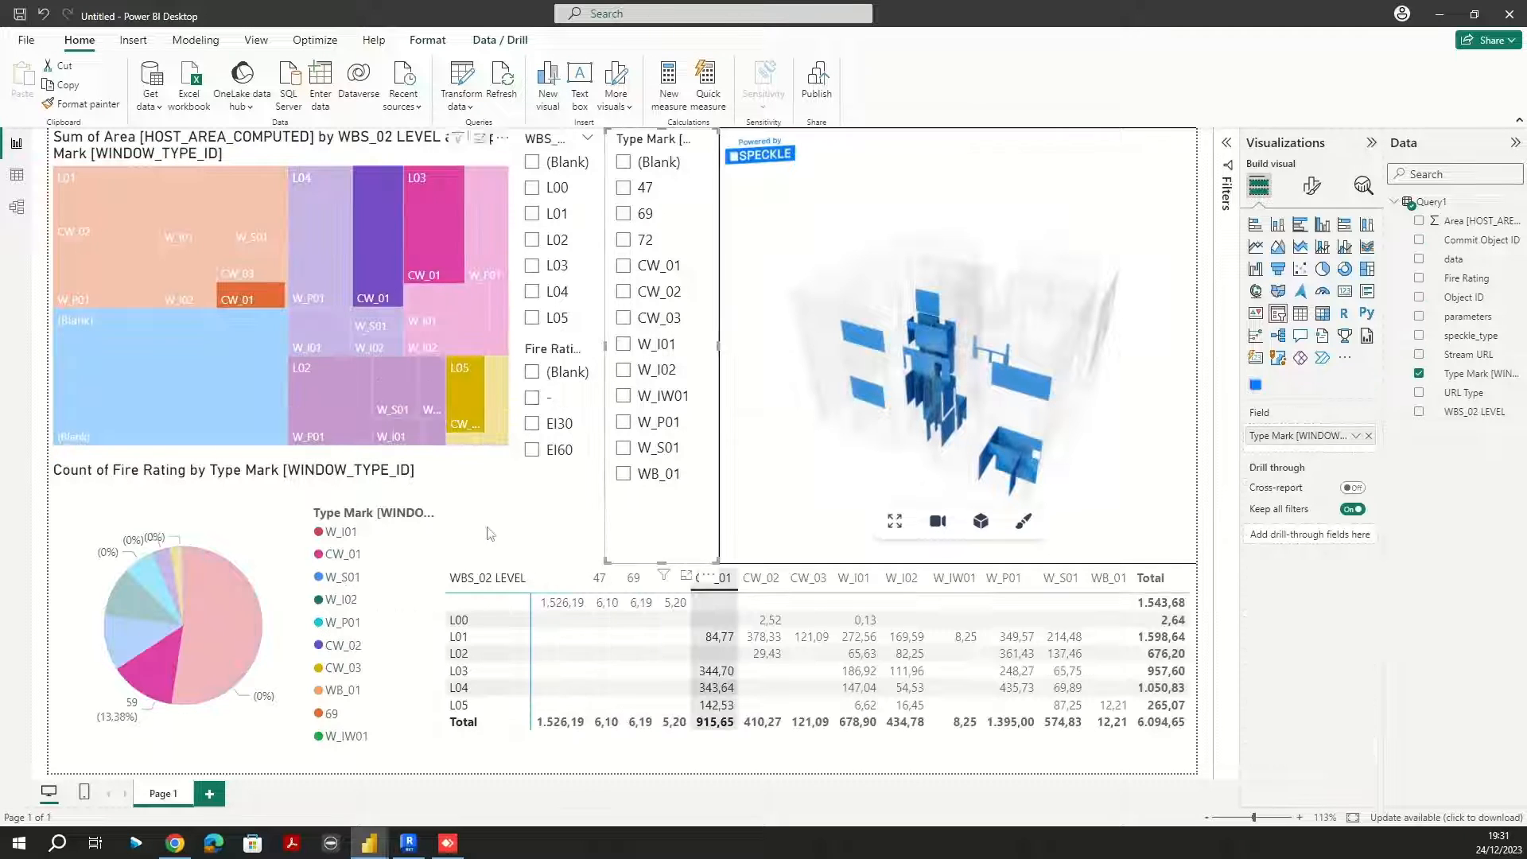
{"action": "left_click", "coordinate": [569, 521]}
{"action": "left_click", "coordinate": [806, 479]}
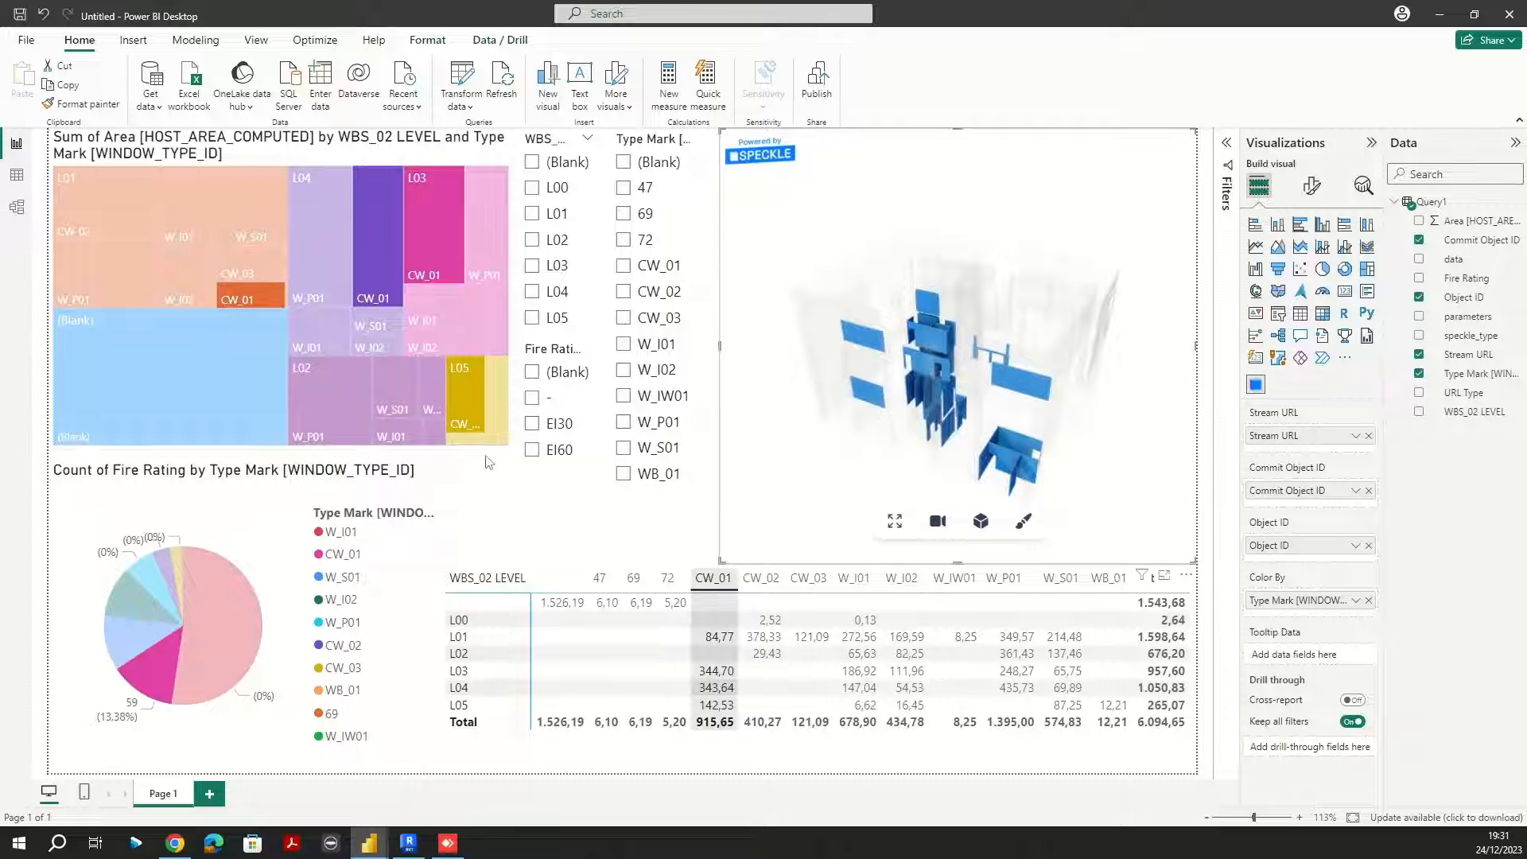
{"action": "left_click", "coordinate": [457, 478]}
{"action": "left_click", "coordinate": [274, 526]}
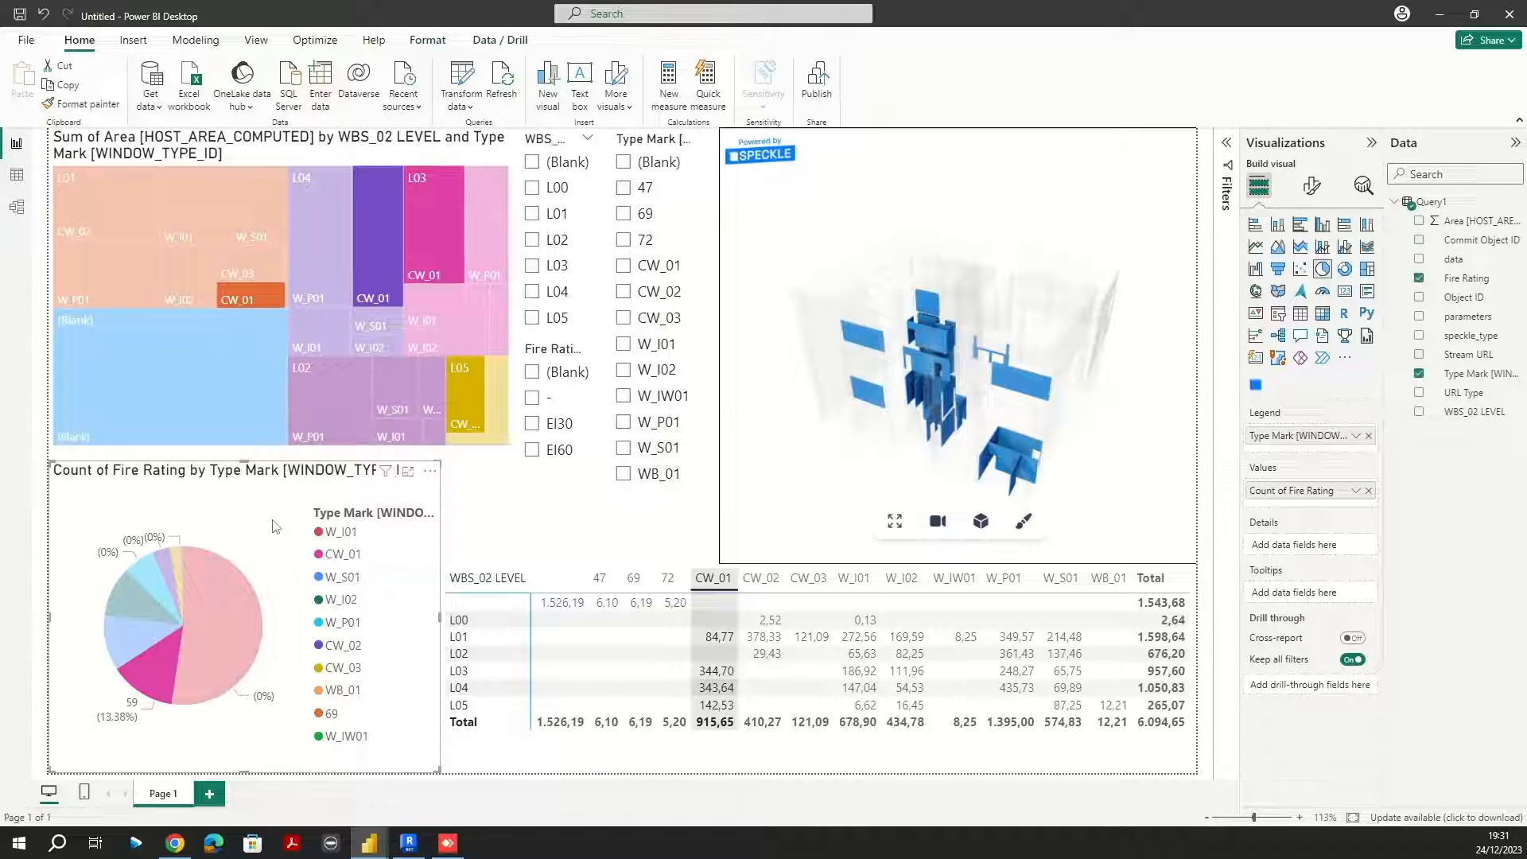
{"action": "left_click", "coordinate": [560, 536]}
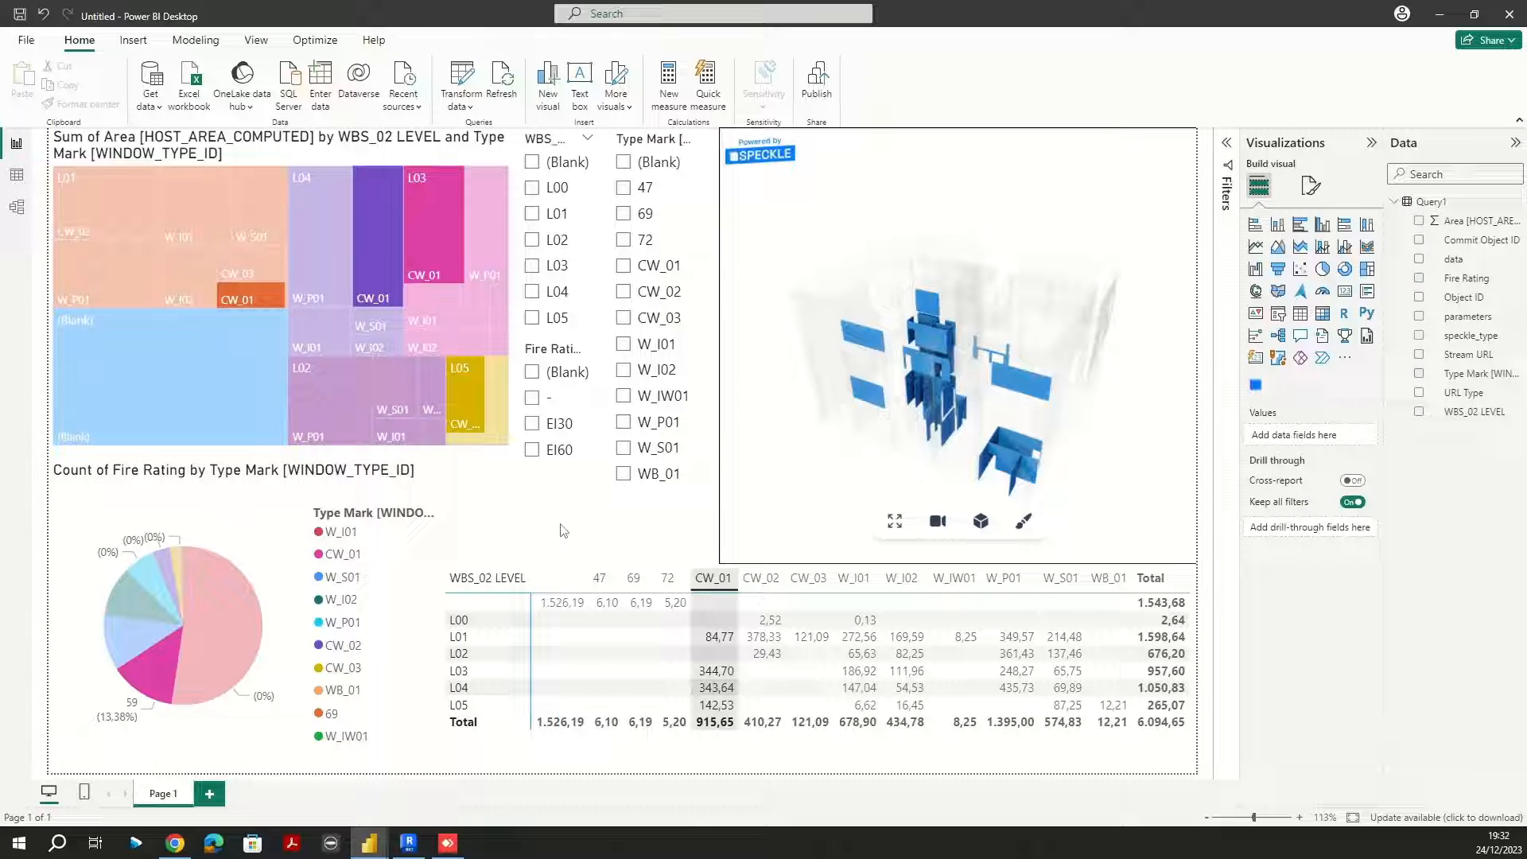